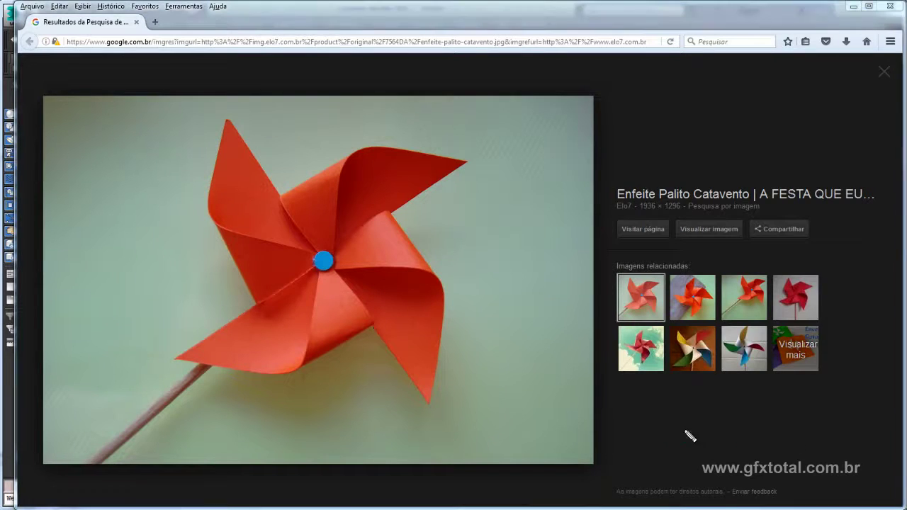
# - Sketch a square outline around the pinwheel photo, with lines from each corner to the centre
pyautogui.moveTo(190, 329); pyautogui.dragTo(188, 364)
pyautogui.moveTo(181, 364)
pyautogui.mouseDown()
pyautogui.moveTo(297, 126)
pyautogui.moveTo(471, 169)
pyautogui.moveTo(440, 408)
pyautogui.moveTo(390, 411)
pyautogui.moveTo(182, 364)
pyautogui.mouseUp()
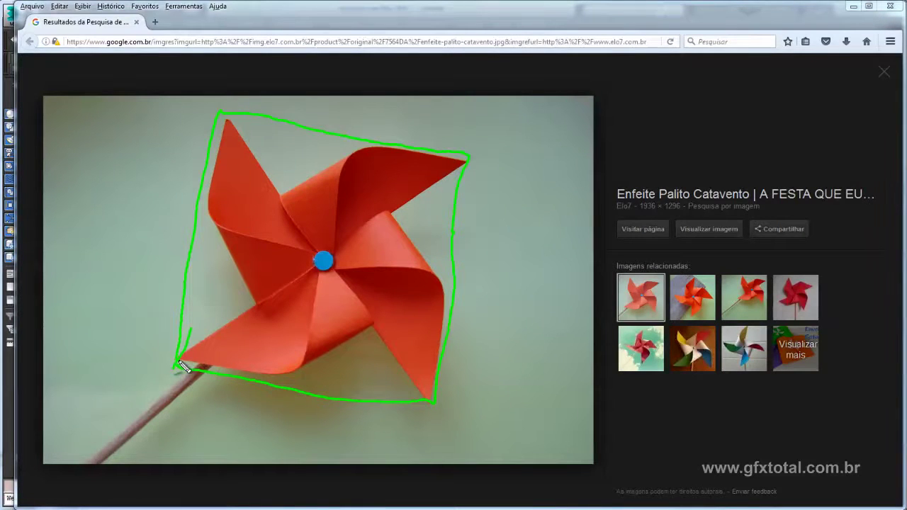
pyautogui.moveTo(180, 364); pyautogui.dragTo(320, 262)
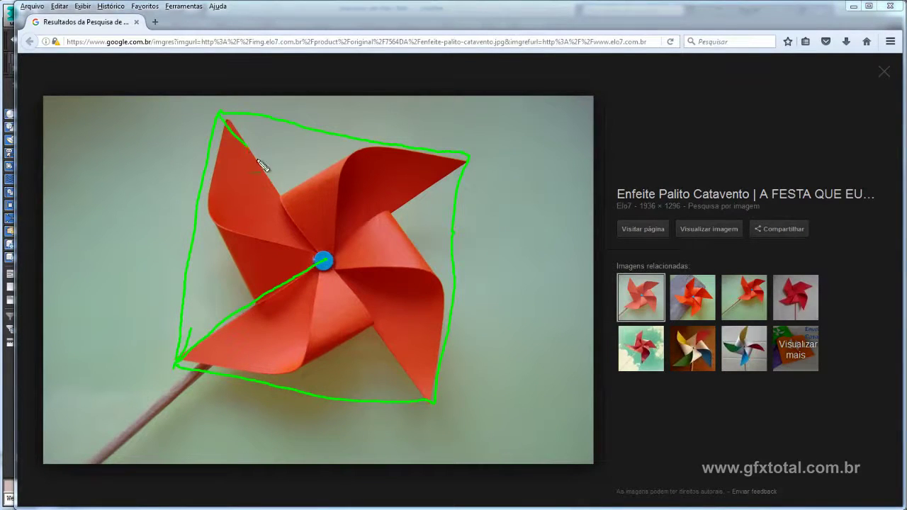
pyautogui.moveTo(262, 165); pyautogui.dragTo(322, 262)
pyautogui.moveTo(468, 162); pyautogui.dragTo(352, 259)
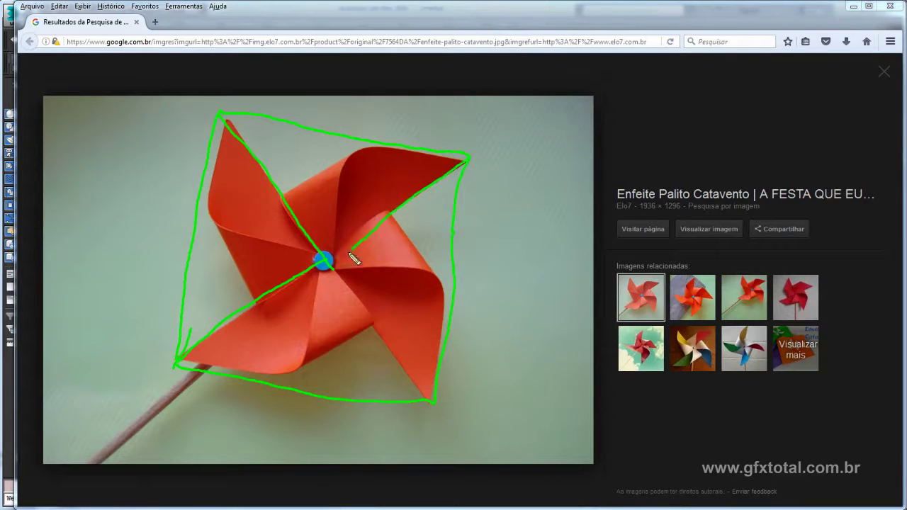
pyautogui.moveTo(434, 402); pyautogui.dragTo(338, 268)
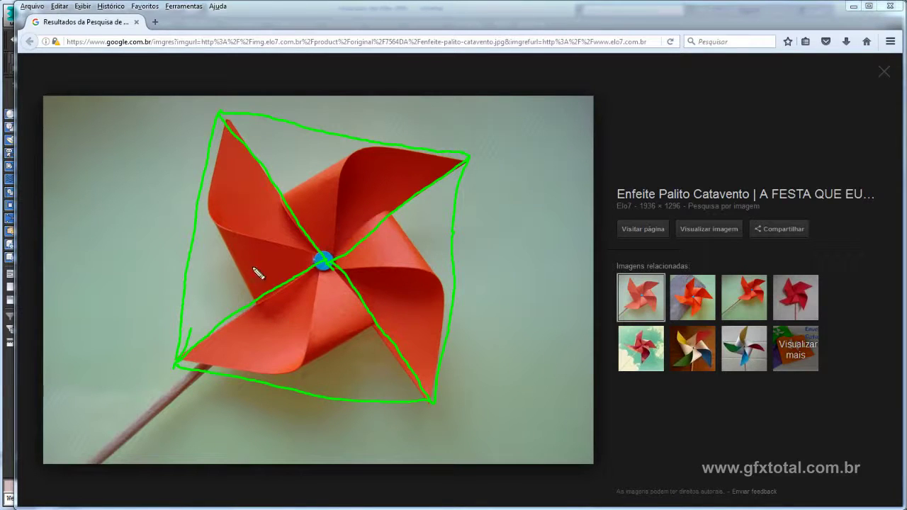
# - Draw curved arrows on the blades showing the fold direction
pyautogui.moveTo(206, 244)
pyautogui.mouseDown()
pyautogui.moveTo(214, 269)
pyautogui.moveTo(273, 261)
pyautogui.moveTo(268, 269)
pyautogui.mouseUp()
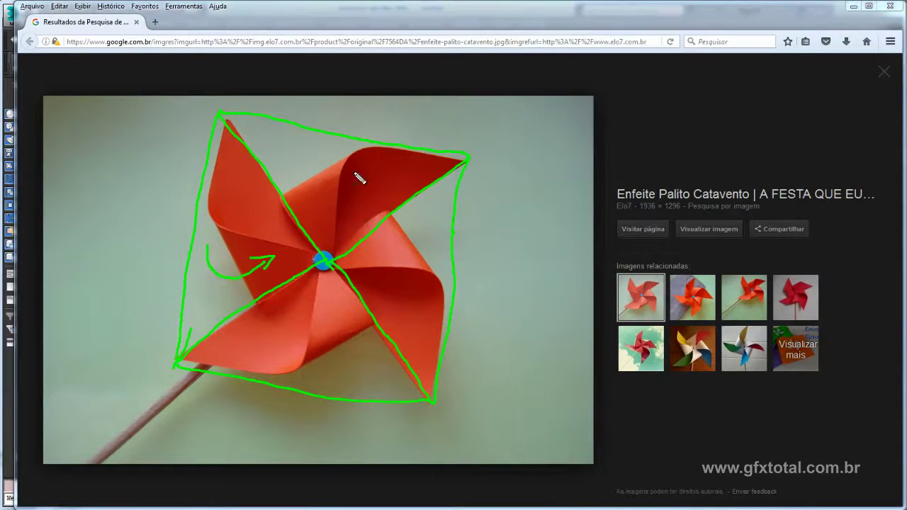
pyautogui.moveTo(338, 145)
pyautogui.mouseDown()
pyautogui.moveTo(317, 188)
pyautogui.moveTo(326, 205)
pyautogui.mouseUp()
pyautogui.moveTo(326, 182); pyautogui.dragTo(326, 205)
pyautogui.moveTo(402, 247)
pyautogui.mouseDown()
pyautogui.moveTo(433, 258)
pyautogui.moveTo(380, 259)
pyautogui.moveTo(402, 261)
pyautogui.mouseUp()
pyautogui.moveTo(325, 369)
pyautogui.mouseDown()
pyautogui.moveTo(343, 338)
pyautogui.moveTo(328, 316)
pyautogui.mouseUp()
pyautogui.moveTo(322, 328); pyautogui.dragTo(336, 324)
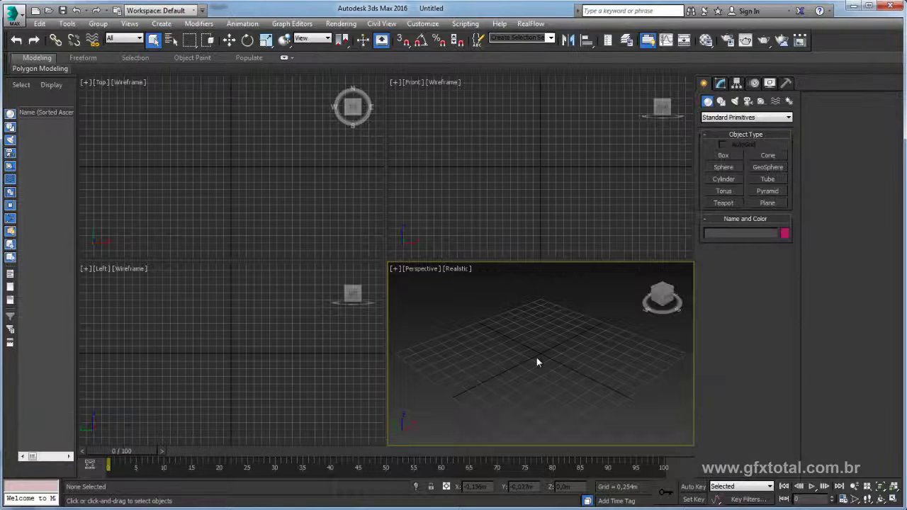
# - Create a 2.751m square Plane with 1 length and width segment, edged faces on and grid hidden
pyautogui.keyDown('alt'); pyautogui.moveTo(539, 355); pyautogui.dragTo(573, 347, button='middle'); pyautogui.keyUp('alt')
pyautogui.click(767, 203)
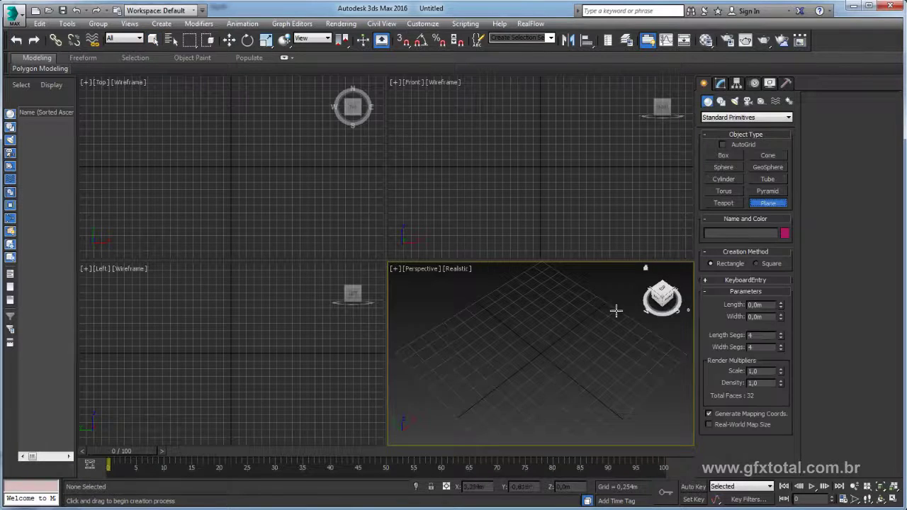
pyautogui.moveTo(542, 352); pyautogui.dragTo(611, 399)
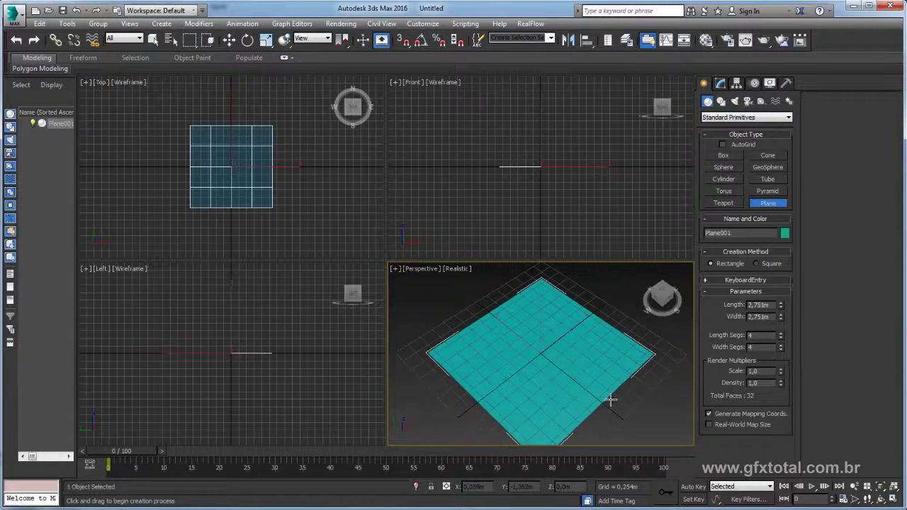
pyautogui.moveTo(610, 399)
pyautogui.keyDown('alt'); pyautogui.mouseDown(button='middle')
pyautogui.moveTo(585, 366)
pyautogui.moveTo(578, 375)
pyautogui.mouseUp(button='middle'); pyautogui.keyUp('alt')
pyautogui.press('F4')
pyautogui.press('g')
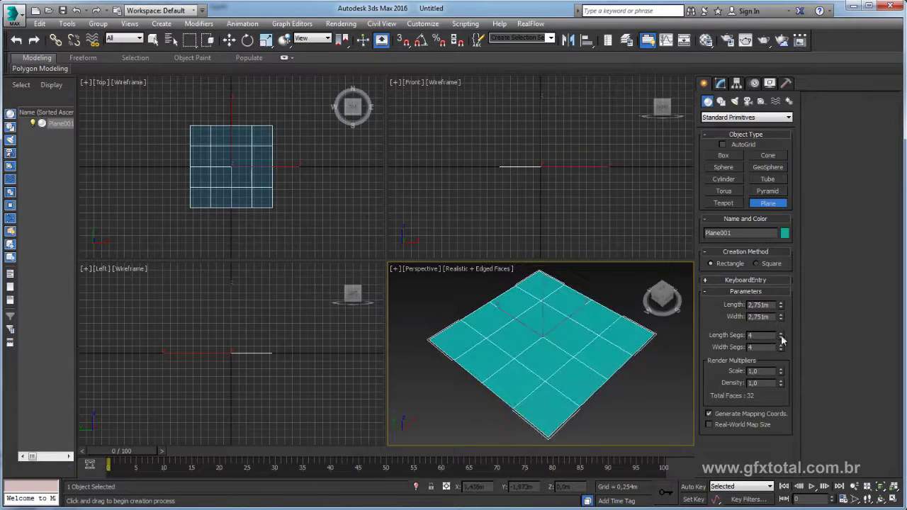
pyautogui.moveTo(781, 340); pyautogui.dragTo(781, 350)
pyautogui.rightClick(541, 343)
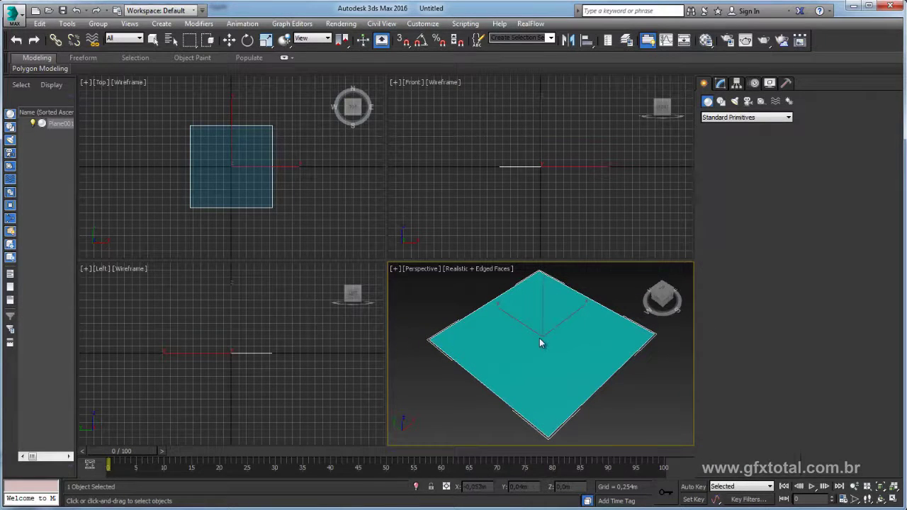
# - Maximize the Perspective view and convert the plane to an Editable Poly
pyautogui.click(894, 499)
pyautogui.rightClick(383, 218)
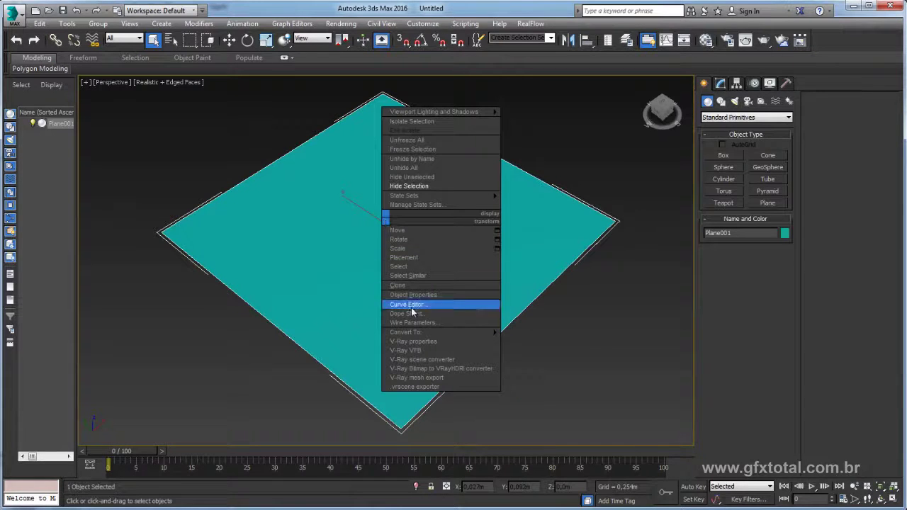
pyautogui.click(524, 341)
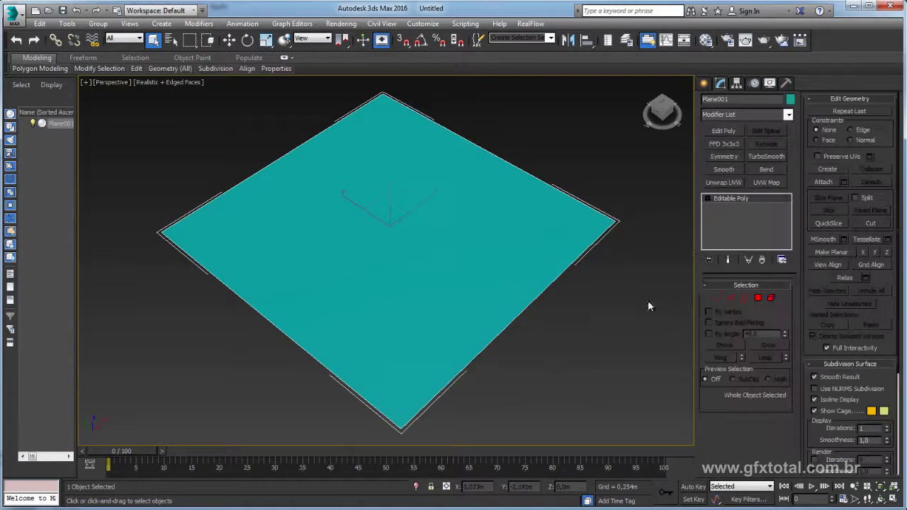
# - Connect the plane's top and bottom corner vertices with a diagonal edge
pyautogui.click(717, 299)
pyautogui.moveTo(418, 79); pyautogui.dragTo(332, 139)
pyautogui.keyDown('ctrl'); pyautogui.click(401, 429); pyautogui.keyUp('ctrl')
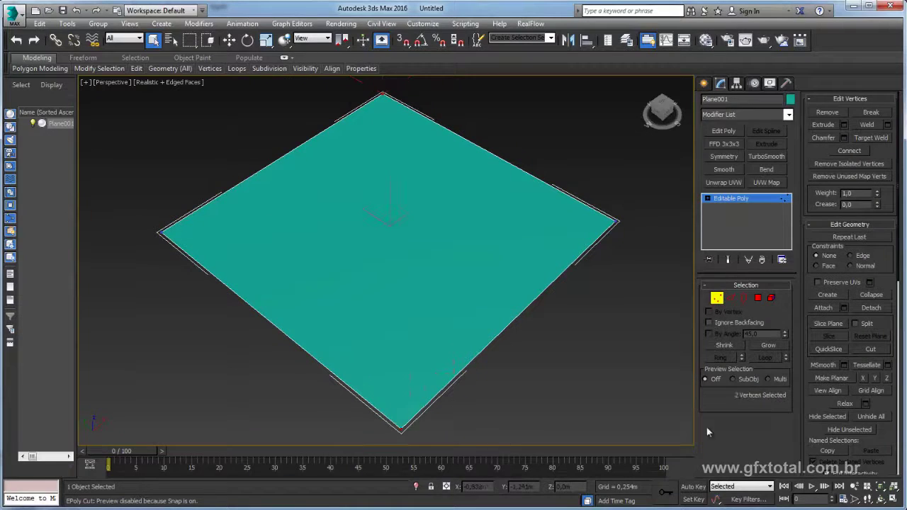
pyautogui.click(849, 150)
pyautogui.scroll(-3, 607, 209)
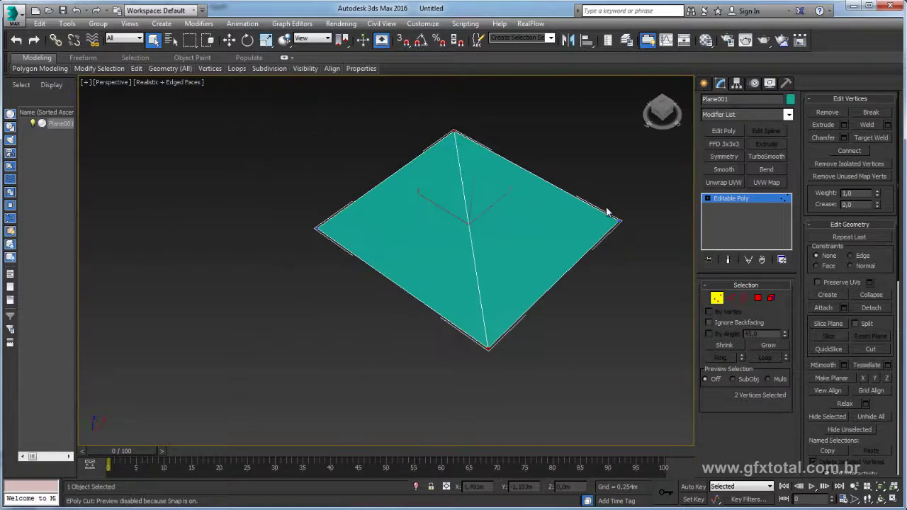
# - Cut a vertex-snapped edge from the left corner to the right corner
pyautogui.rightClick(450, 237)
pyautogui.click(434, 126)
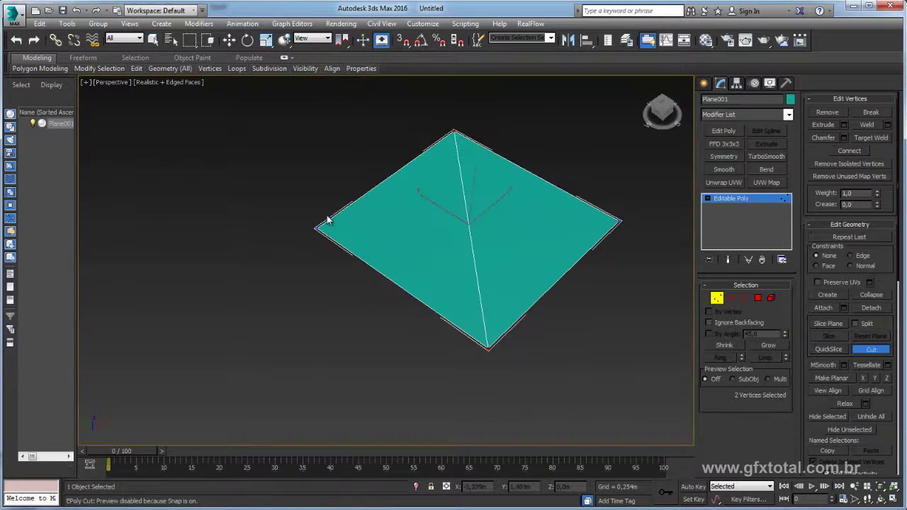
pyautogui.press('s')
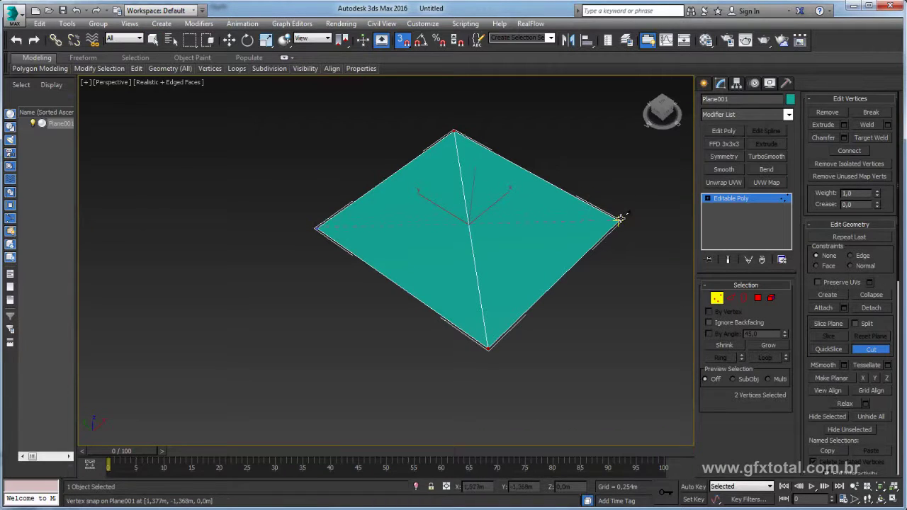
pyautogui.moveTo(441, 158); pyautogui.dragTo(434, 188, button='middle')
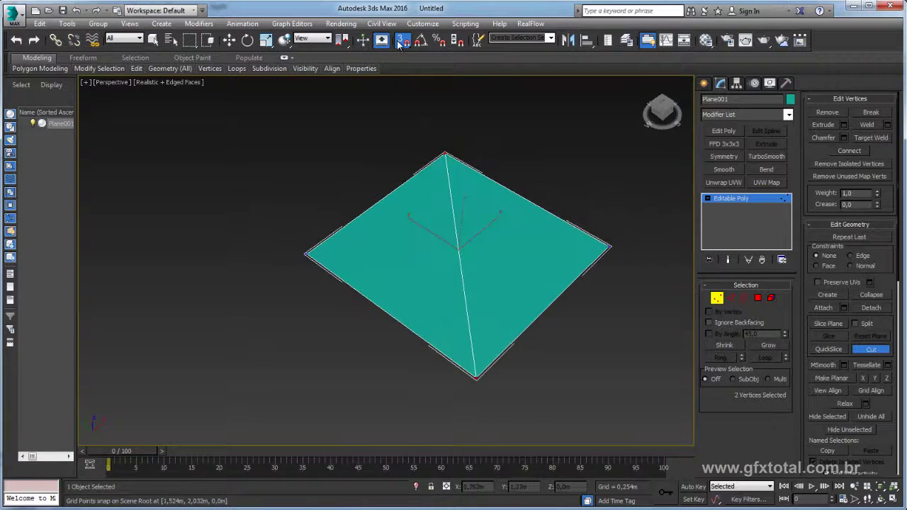
pyautogui.rightClick(402, 39)
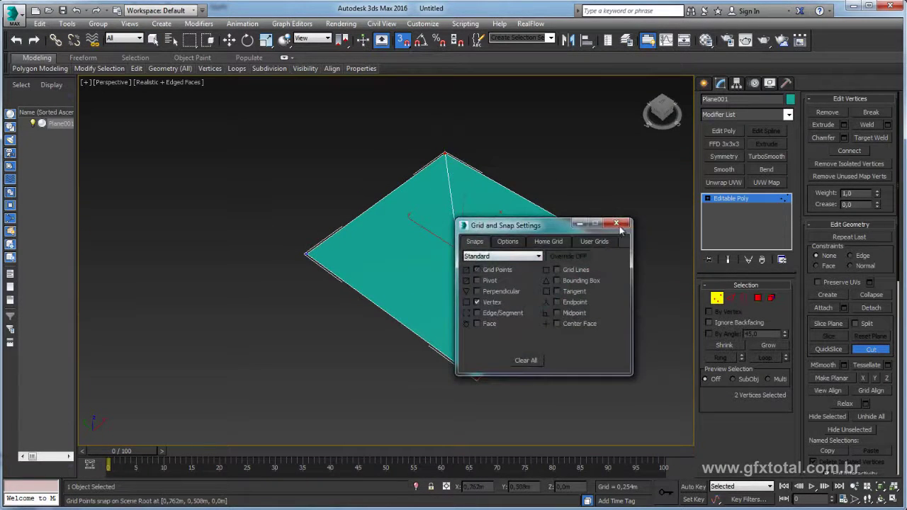
pyautogui.click(618, 226)
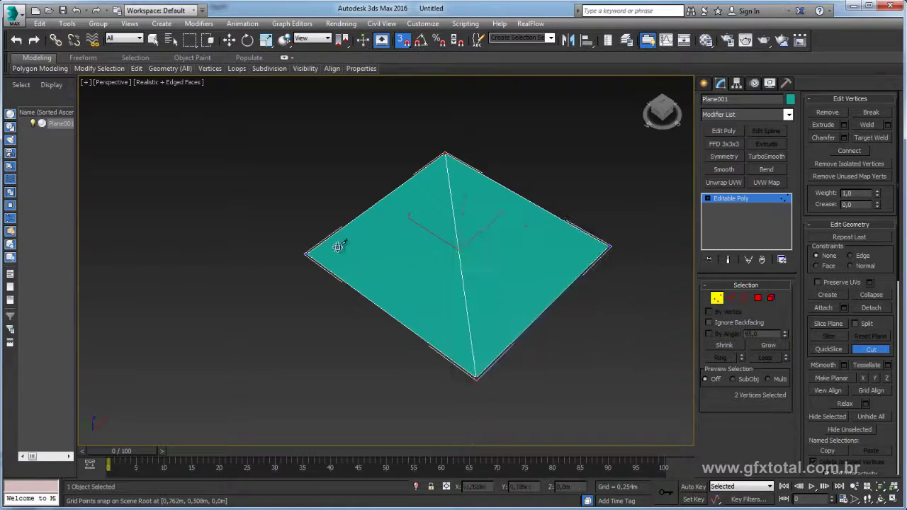
pyautogui.keyDown('ctrl'); pyautogui.click(607, 245); pyautogui.keyUp('ctrl')
pyautogui.moveTo(543, 203)
pyautogui.keyDown('alt'); pyautogui.mouseDown(button='middle')
pyautogui.moveTo(585, 237)
pyautogui.moveTo(567, 247)
pyautogui.mouseUp(button='middle'); pyautogui.keyUp('alt')
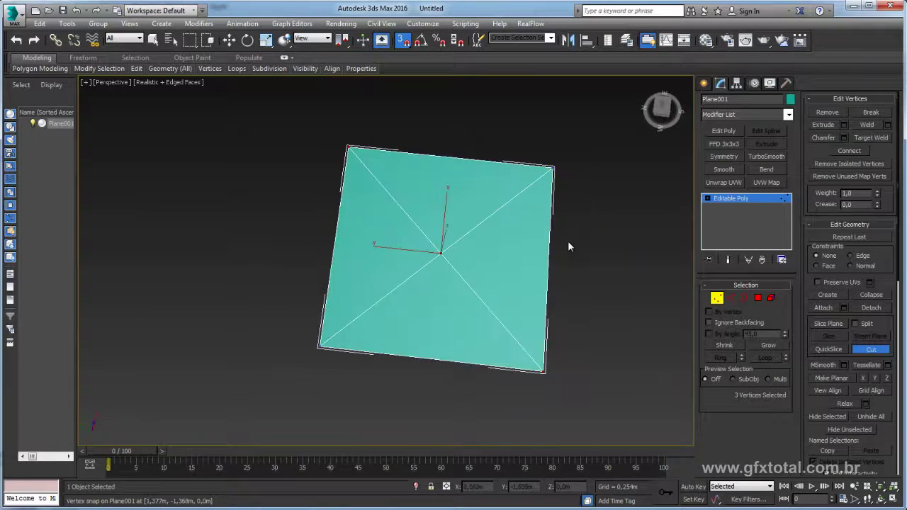
pyautogui.keyDown('alt'); pyautogui.moveTo(491, 265); pyautogui.dragTo(517, 245, button='middle'); pyautogui.keyUp('alt')
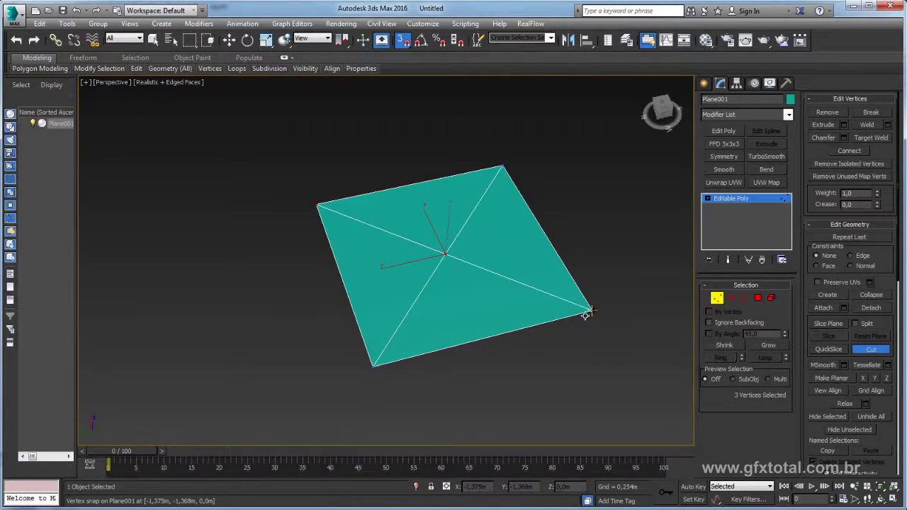
pyautogui.press('s')
pyautogui.keyDown('alt'); pyautogui.moveTo(593, 245); pyautogui.dragTo(558, 249, button='middle'); pyautogui.keyUp('alt')
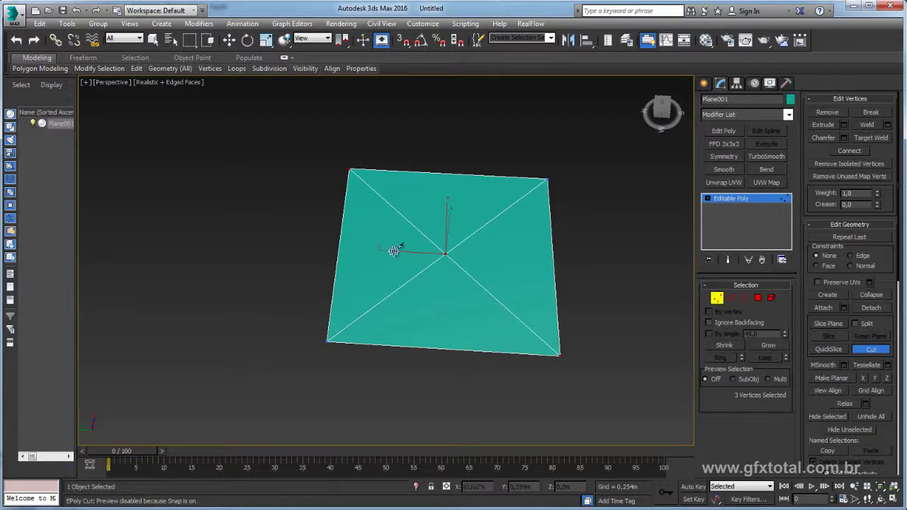
pyautogui.rightClick(599, 261)
# - Delete three of the four triangles and Shift-move the left edge to extrude a quad
pyautogui.click(757, 297)
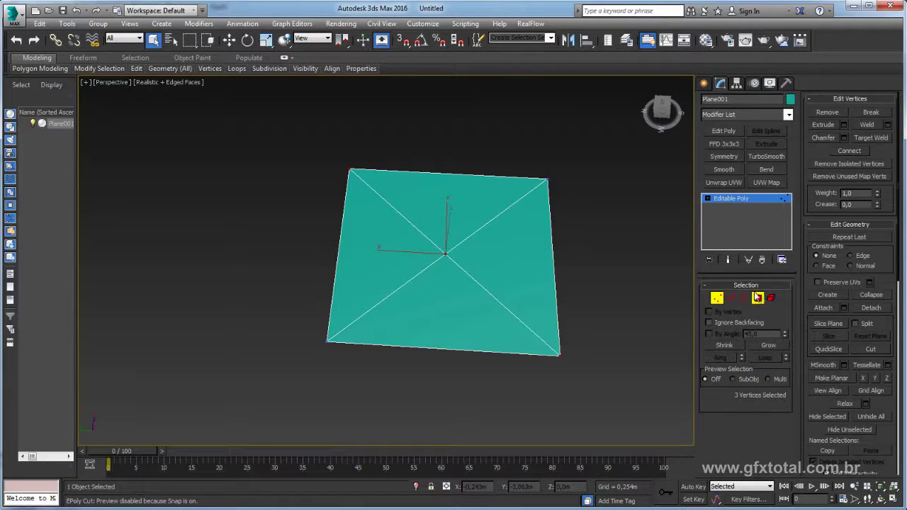
pyautogui.moveTo(566, 297); pyautogui.dragTo(487, 378)
pyautogui.press('Delete')
pyautogui.press('2')
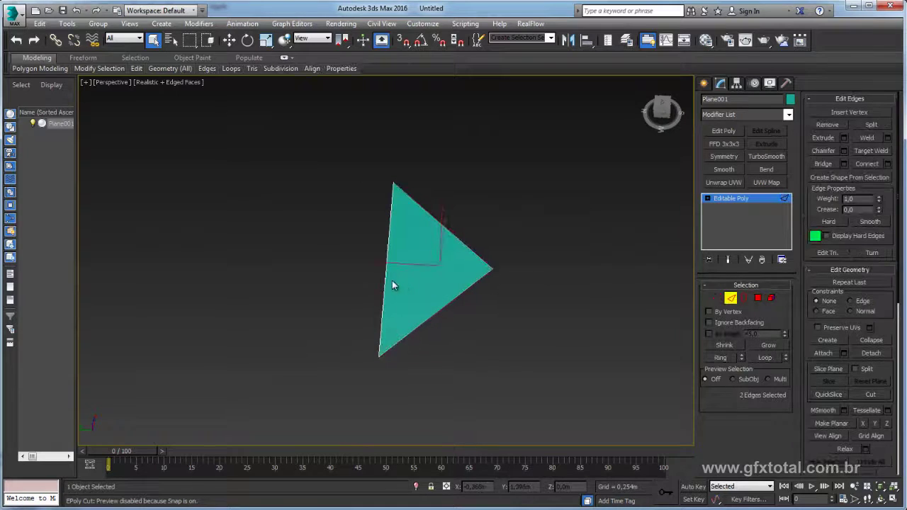
pyautogui.click(385, 278)
pyautogui.press('w')
pyautogui.keyDown('shift'); pyautogui.moveTo(364, 273); pyautogui.dragTo(213, 312); pyautogui.keyUp('shift')
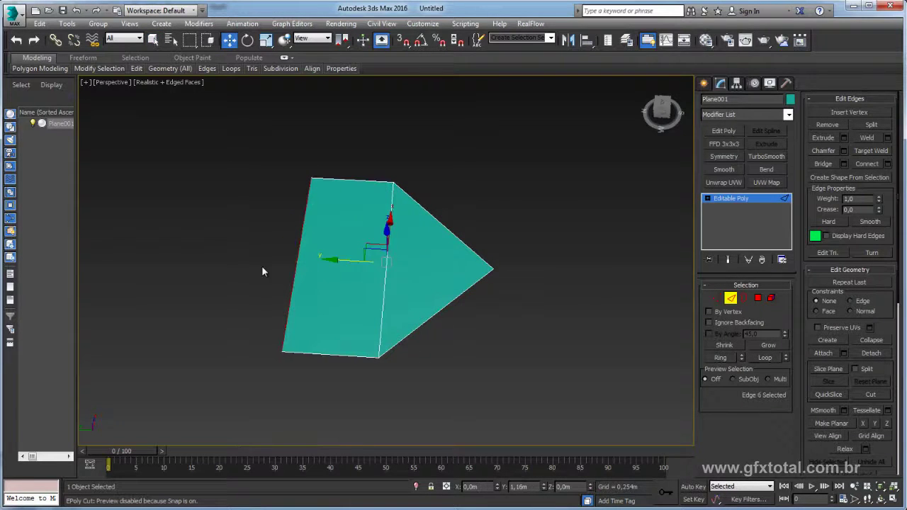
# - Connect the edges to add a midpoint vertex, delete the quad faces, and select that vertex
pyautogui.moveTo(364, 282); pyautogui.dragTo(401, 288, button='middle')
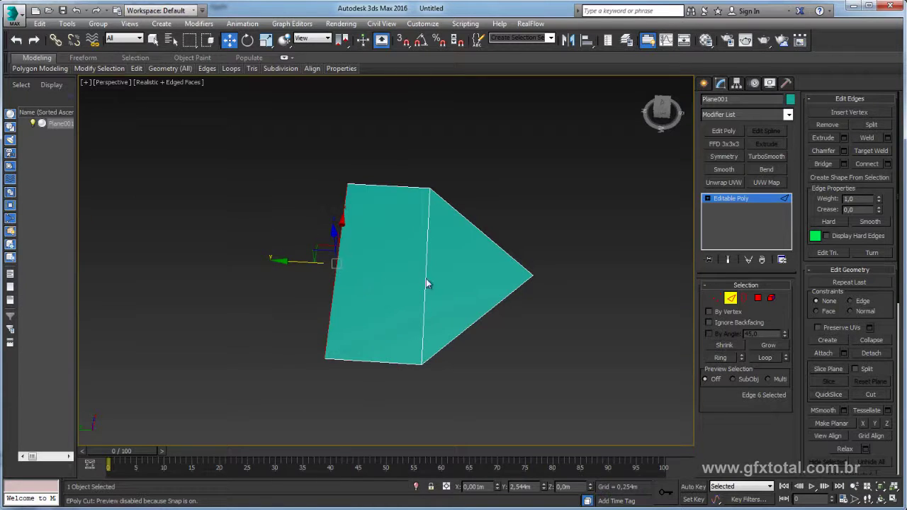
pyautogui.keyDown('ctrl'); pyautogui.click(429, 301); pyautogui.keyUp('ctrl')
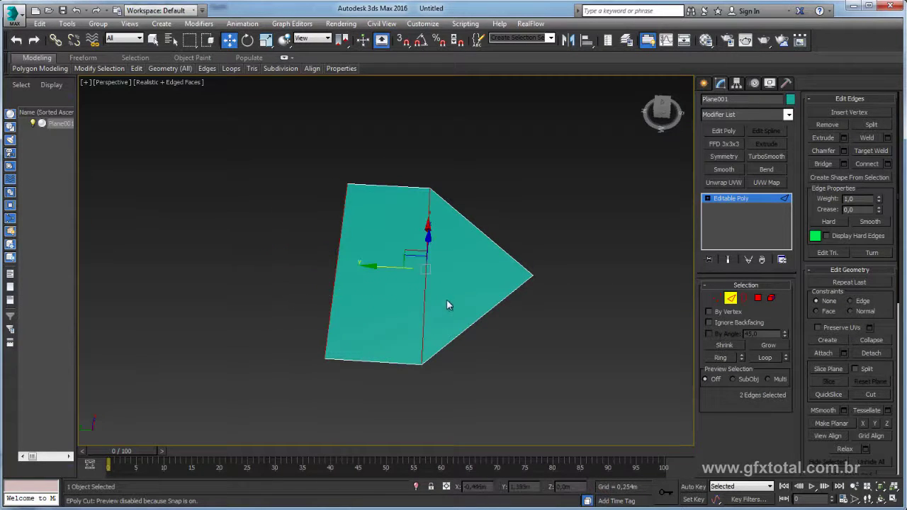
pyautogui.click(877, 168)
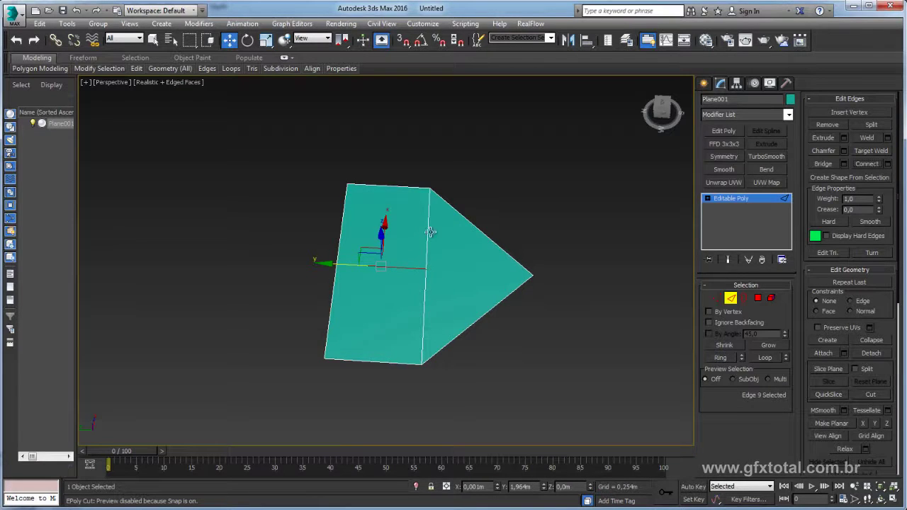
pyautogui.click(757, 298)
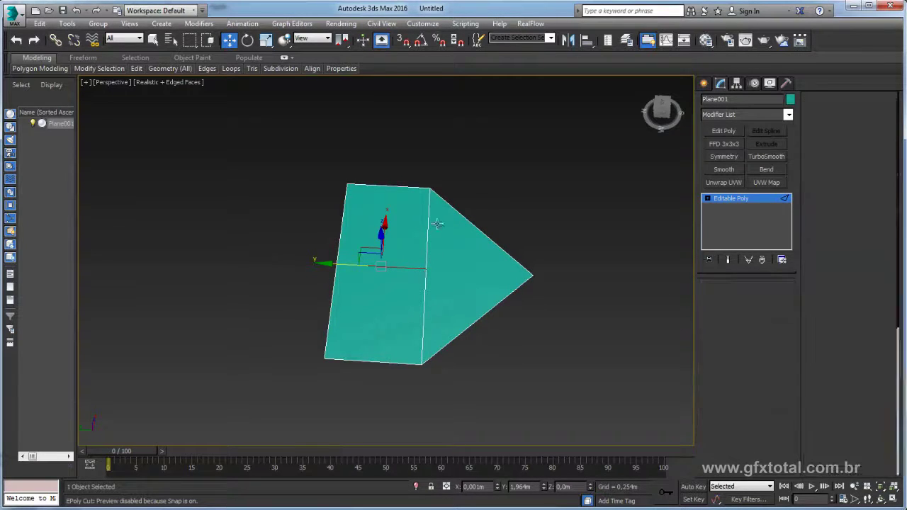
pyautogui.moveTo(314, 198); pyautogui.dragTo(353, 290)
pyautogui.press('Delete')
pyautogui.click(716, 298)
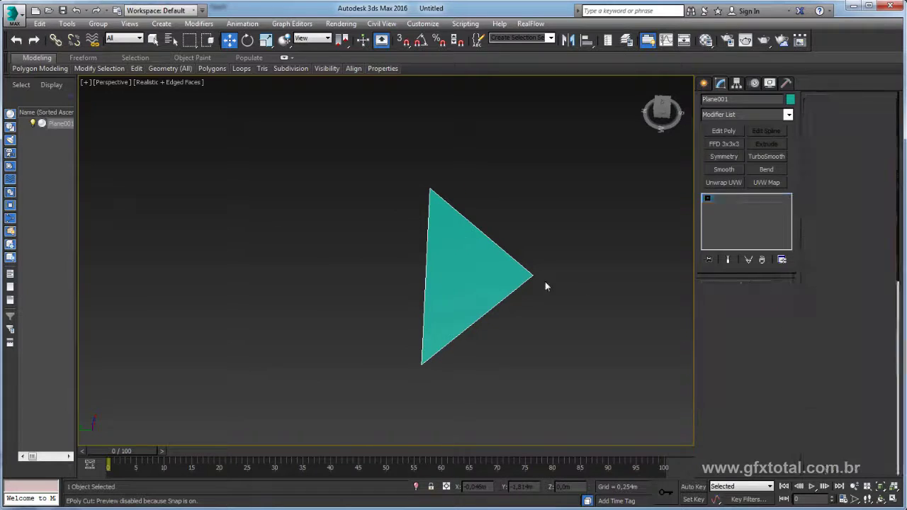
pyautogui.click(427, 269)
pyautogui.scroll(3, 428, 280)
# - Connect the midpoint vertex to the right corner vertex with a new edge
pyautogui.scroll(-2, 428, 282)
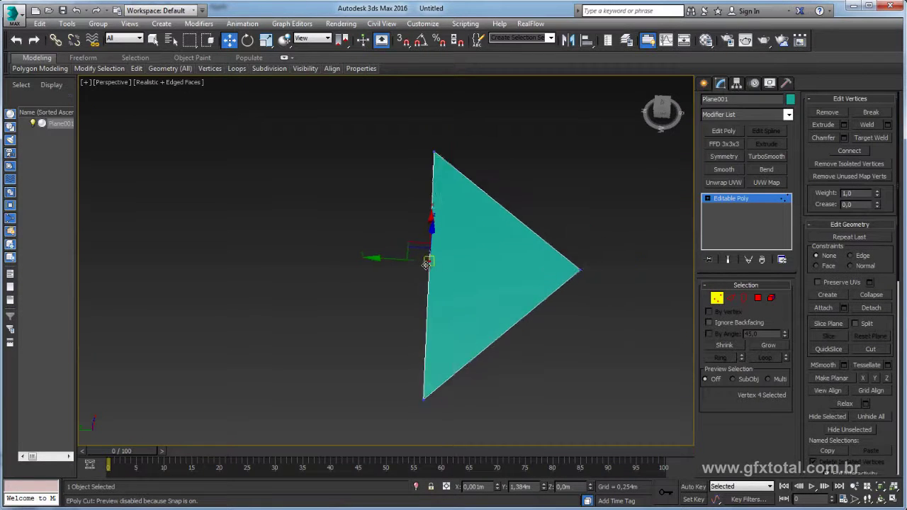
pyautogui.scroll(-2, 429, 282)
pyautogui.keyDown('ctrl'); pyautogui.click(534, 268); pyautogui.keyUp('ctrl')
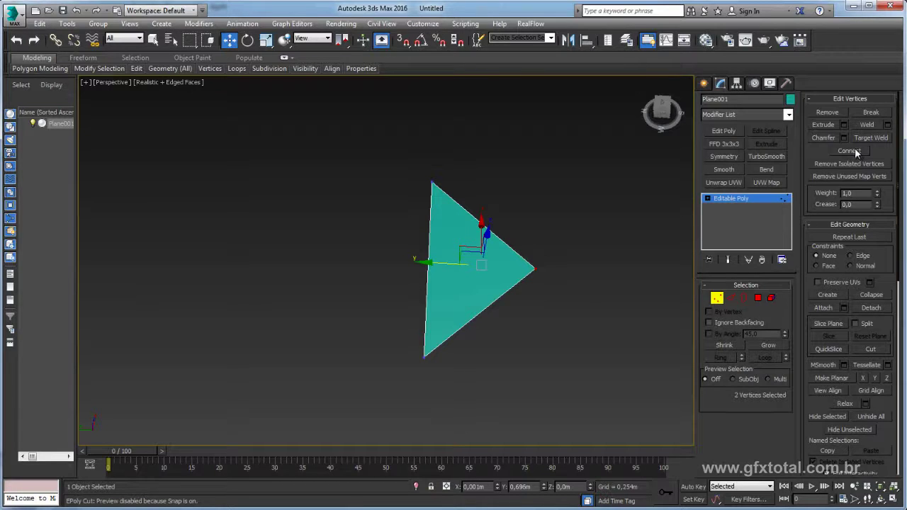
pyautogui.moveTo(599, 222)
pyautogui.keyDown('alt'); pyautogui.mouseDown(button='middle')
pyautogui.moveTo(530, 291)
pyautogui.moveTo(562, 275)
pyautogui.mouseUp(button='middle'); pyautogui.keyUp('alt')
pyautogui.click(530, 255)
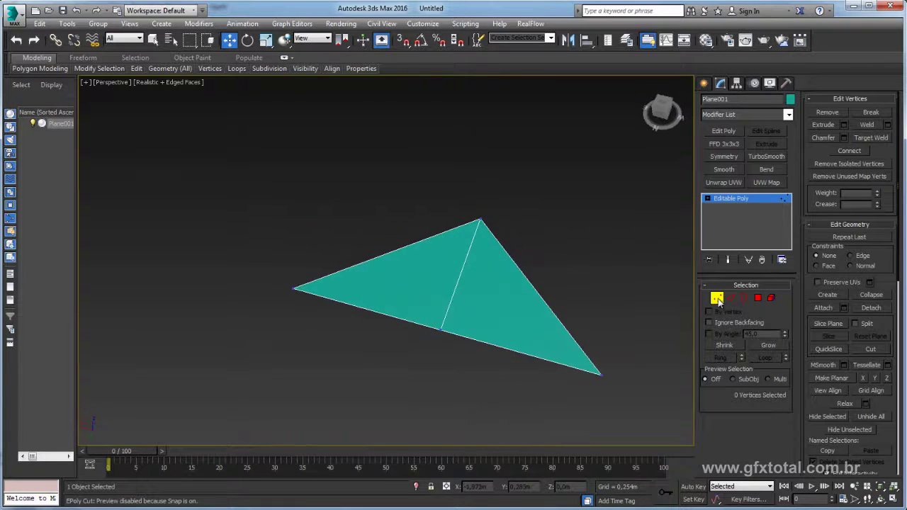
# - Try vertex moves, undo them, and select the vertices near the plane's middle
pyautogui.moveTo(633, 329)
pyautogui.mouseDown()
pyautogui.moveTo(611, 383)
pyautogui.moveTo(592, 388)
pyautogui.moveTo(464, 237)
pyautogui.mouseUp()
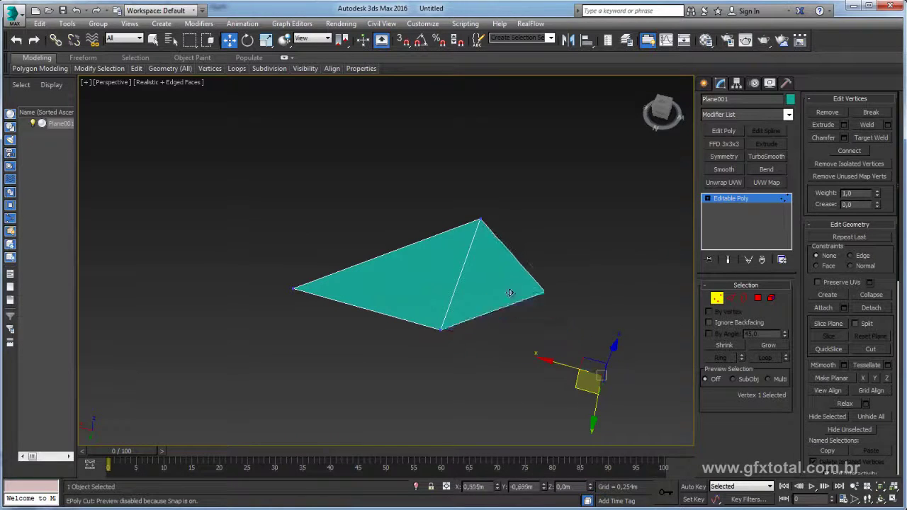
pyautogui.hotkey('ctrl', 'z')
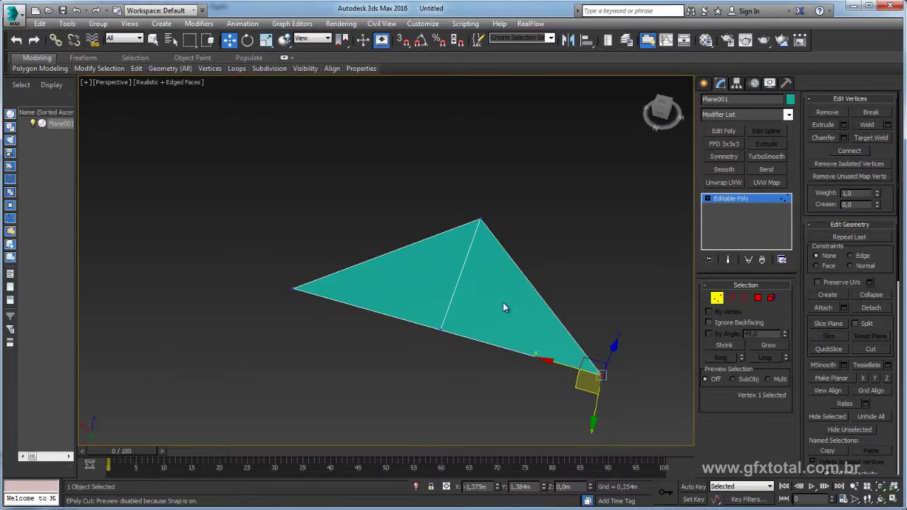
pyautogui.moveTo(503, 307)
pyautogui.keyDown('alt'); pyautogui.mouseDown(button='middle')
pyautogui.moveTo(571, 307)
pyautogui.moveTo(601, 257)
pyautogui.mouseUp(button='middle'); pyautogui.keyUp('alt')
pyautogui.moveTo(602, 310); pyautogui.dragTo(375, 265)
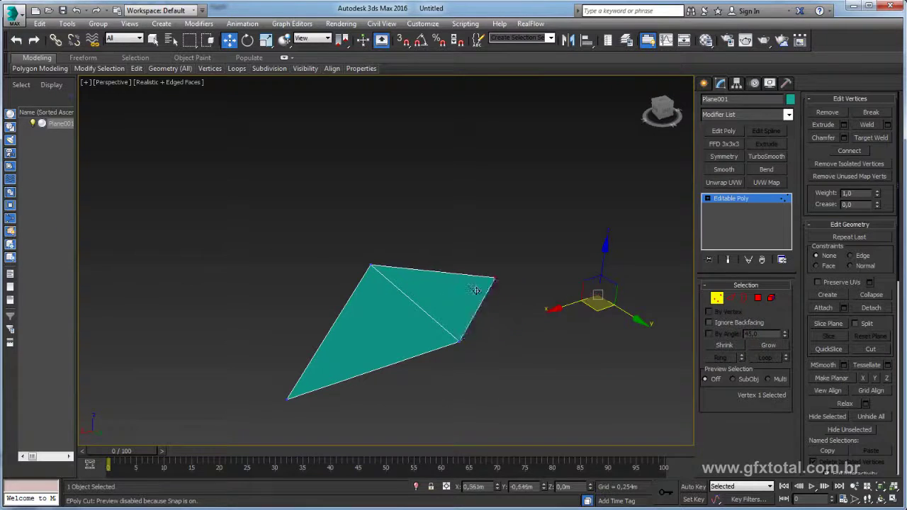
pyautogui.rightClick(375, 266)
pyautogui.keyDown('alt'); pyautogui.moveTo(458, 312); pyautogui.dragTo(409, 229, button='middle'); pyautogui.keyUp('alt')
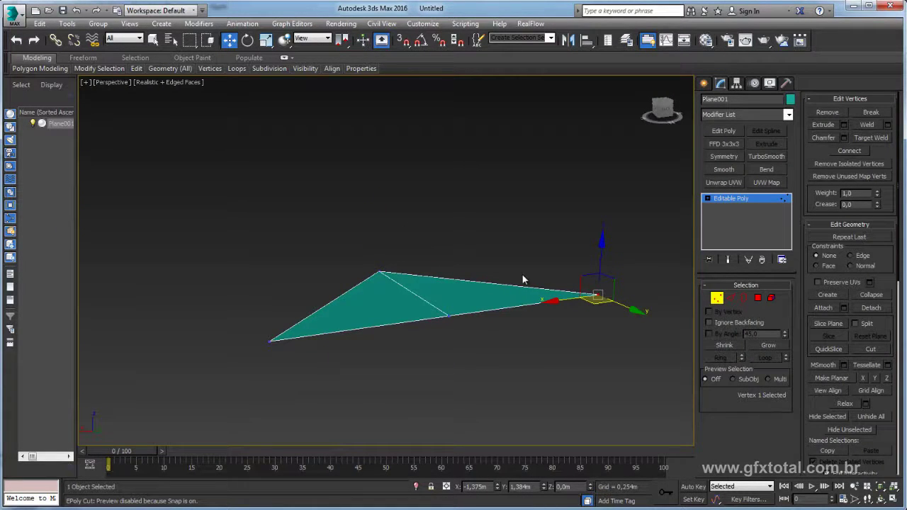
pyautogui.moveTo(508, 236); pyautogui.dragTo(437, 333)
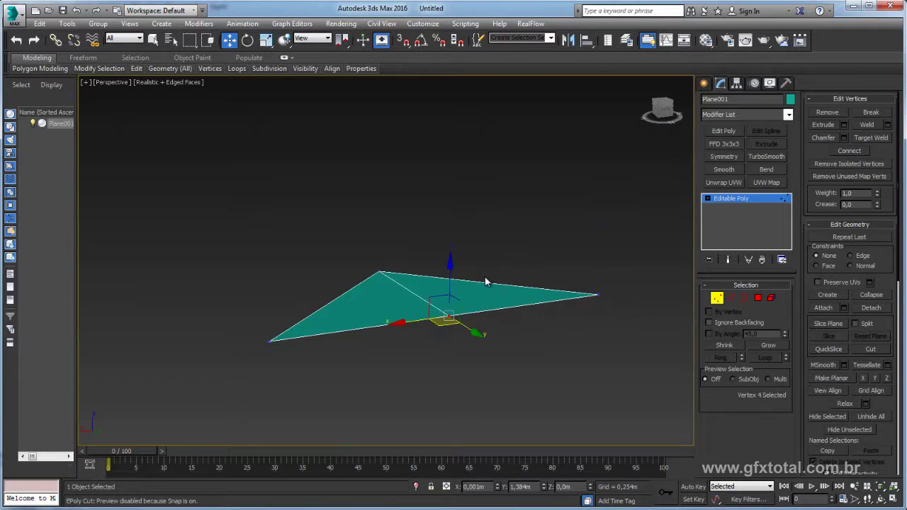
pyautogui.moveTo(587, 253)
pyautogui.keyDown('alt'); pyautogui.mouseDown(button='middle')
pyautogui.moveTo(546, 300)
pyautogui.moveTo(569, 287)
pyautogui.moveTo(478, 304)
pyautogui.mouseUp(button='middle'); pyautogui.keyUp('alt')
# - Shift-drag an edge to extrude it, then undo the extrusion
pyautogui.press('2')
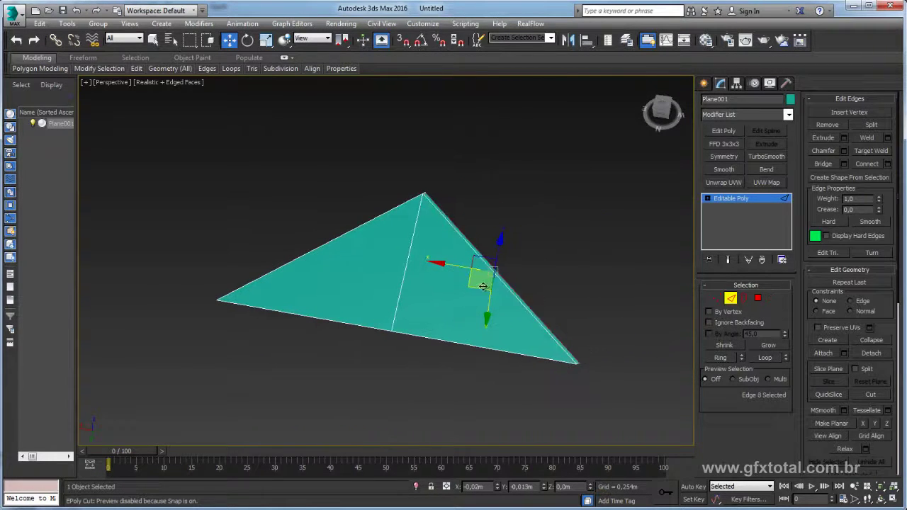
pyautogui.keyDown('shift'); pyautogui.moveTo(482, 285); pyautogui.dragTo(627, 262); pyautogui.keyUp('shift')
pyautogui.click(536, 284)
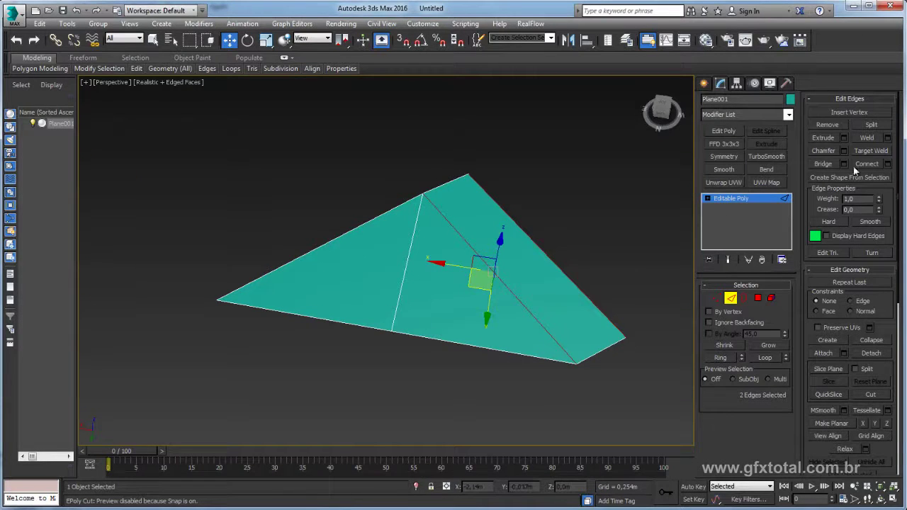
pyautogui.click(757, 298)
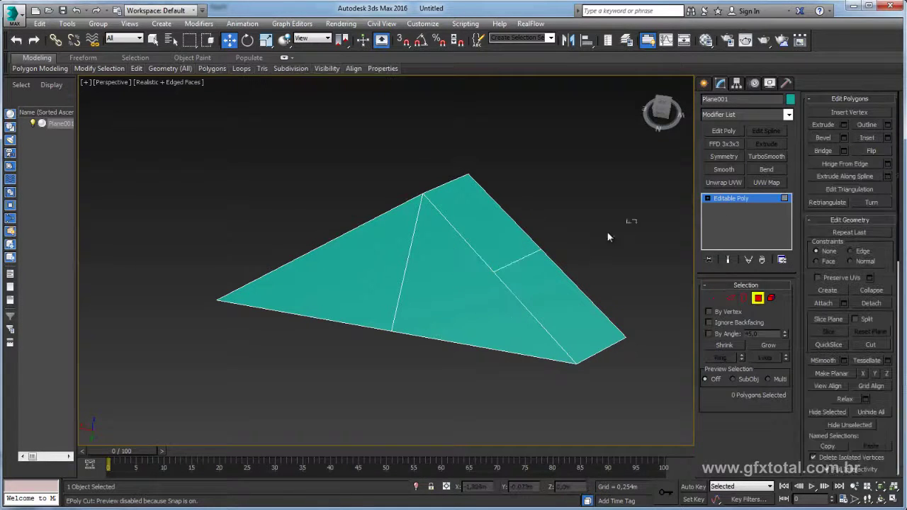
pyautogui.hotkey('ctrl', 'z')
# - Connect two vertices to add a second internal edge dividing the triangle into three faces
pyautogui.click(716, 299)
pyautogui.click(392, 329)
pyautogui.click(494, 271)
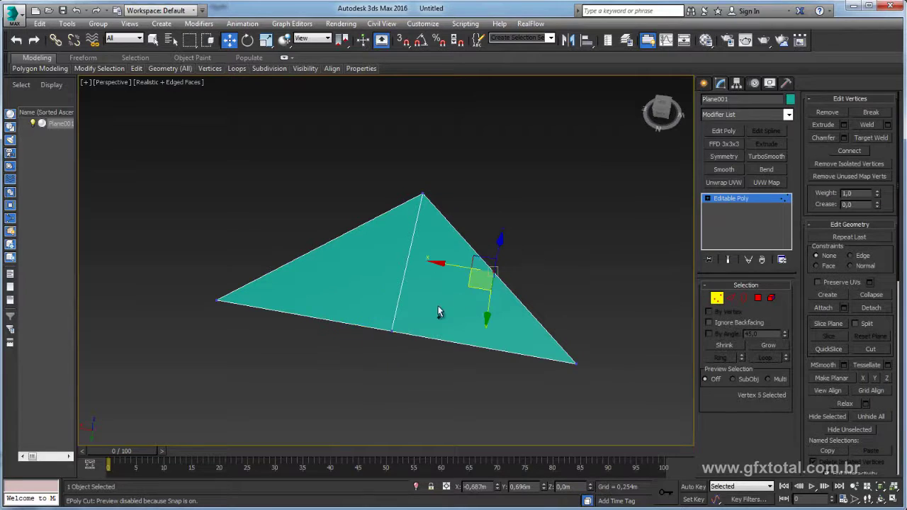
pyautogui.keyDown('ctrl'); pyautogui.click(391, 329); pyautogui.keyUp('ctrl')
pyautogui.click(849, 150)
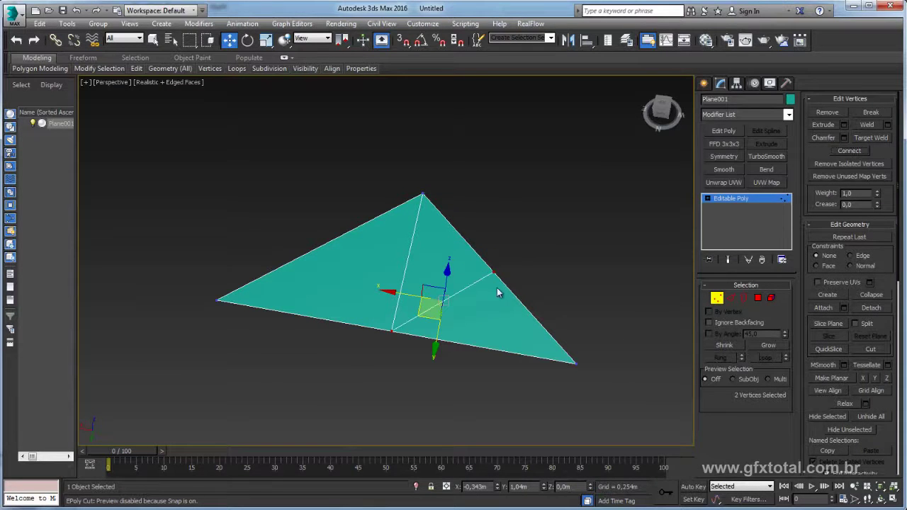
pyautogui.keyDown('alt'); pyautogui.moveTo(498, 290); pyautogui.dragTo(521, 297, button='middle'); pyautogui.keyUp('alt')
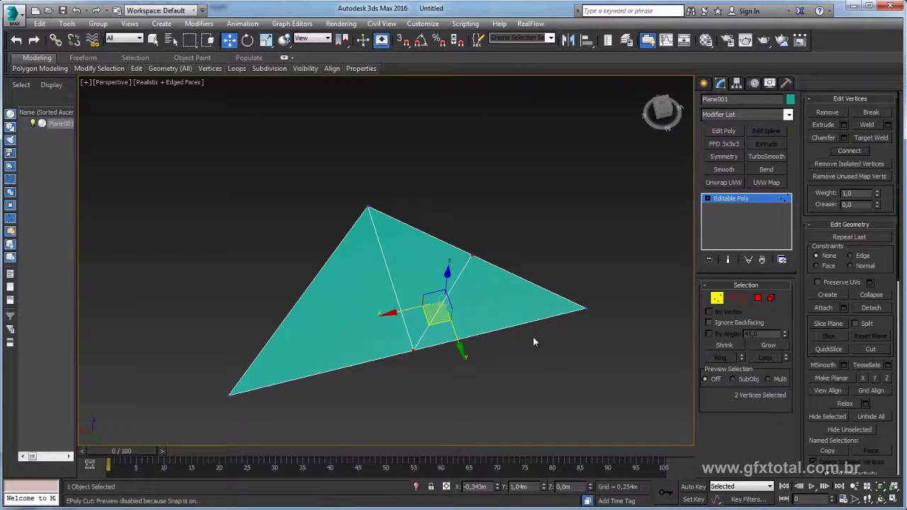
pyautogui.keyDown('alt'); pyautogui.moveTo(529, 358); pyautogui.dragTo(611, 231, button='middle'); pyautogui.keyUp('alt')
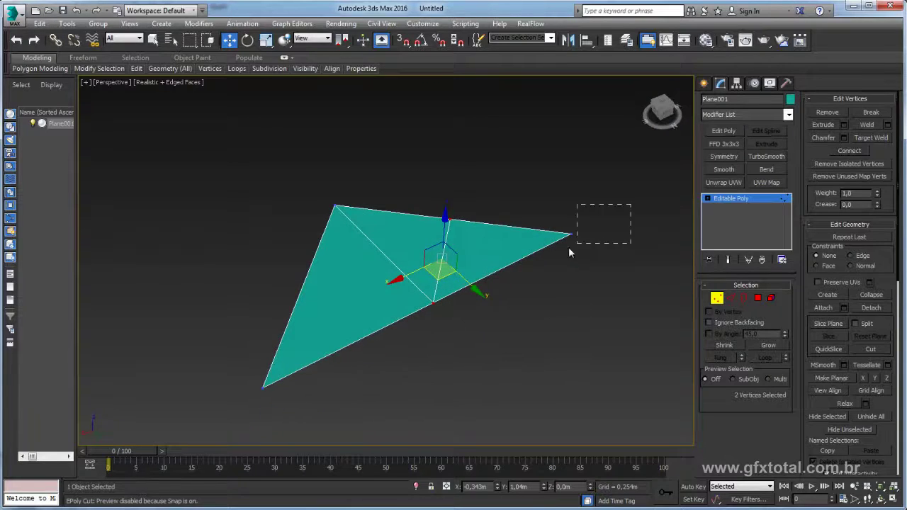
# - Test folding the right corner vertex onto the top-left vertex, then undo the move
pyautogui.moveTo(569, 249); pyautogui.dragTo(562, 246)
pyautogui.keyDown('alt'); pyautogui.moveTo(562, 246); pyautogui.dragTo(577, 233, button='middle'); pyautogui.keyUp('alt')
pyautogui.moveTo(581, 226)
pyautogui.mouseDown()
pyautogui.moveTo(414, 162)
pyautogui.moveTo(348, 189)
pyautogui.mouseUp()
pyautogui.moveTo(348, 189)
pyautogui.keyDown('alt'); pyautogui.mouseDown(button='middle')
pyautogui.moveTo(348, 208)
pyautogui.moveTo(431, 250)
pyautogui.moveTo(443, 299)
pyautogui.moveTo(517, 326)
pyautogui.moveTo(528, 317)
pyautogui.mouseUp(button='middle'); pyautogui.keyUp('alt')
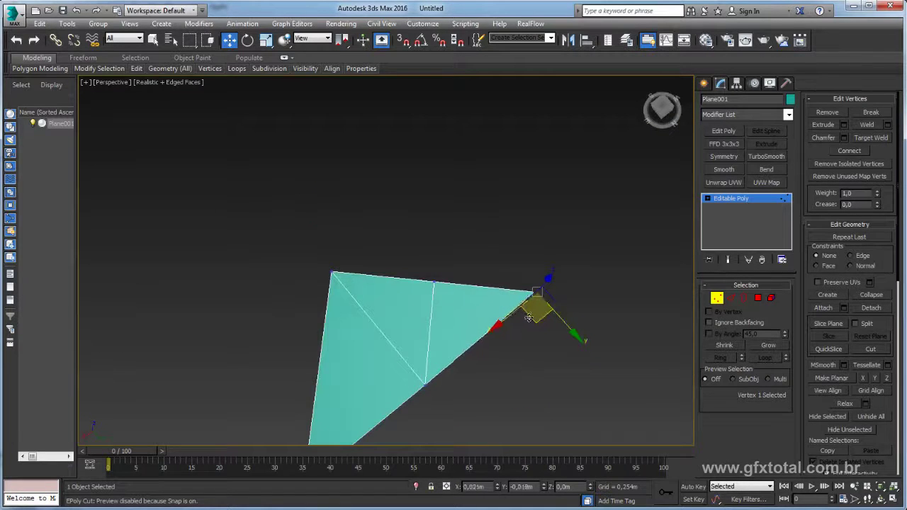
pyautogui.moveTo(528, 317)
pyautogui.mouseDown()
pyautogui.moveTo(340, 295)
pyautogui.moveTo(331, 277)
pyautogui.mouseUp()
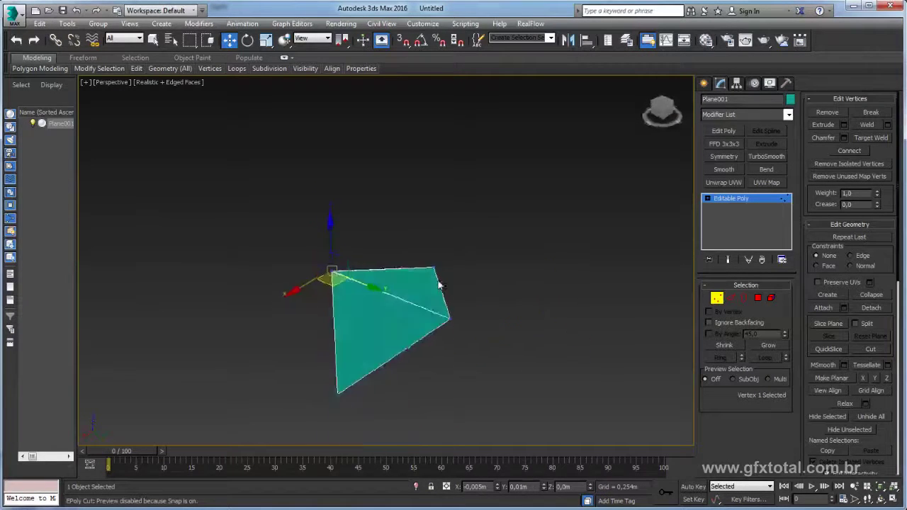
pyautogui.keyDown('alt'); pyautogui.moveTo(439, 285); pyautogui.dragTo(437, 276, button='middle'); pyautogui.keyUp('alt')
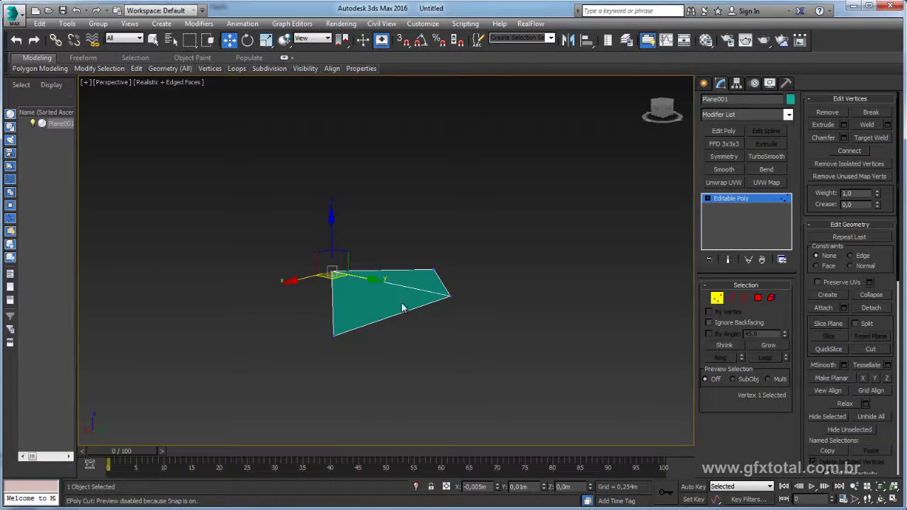
pyautogui.hotkey('ctrl', 'z')
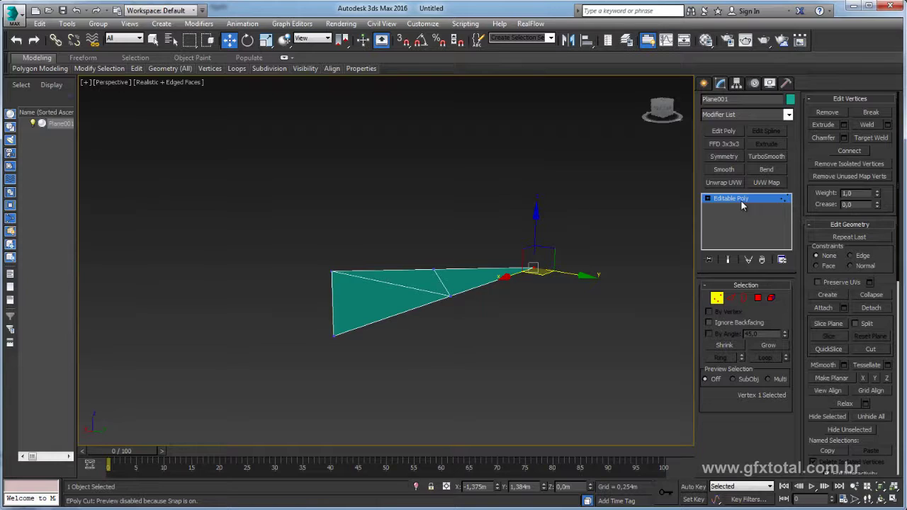
# - Exit vertex editing, select Plane001, and choose the Line tool under Create > Shapes > Splines
pyautogui.click(740, 200)
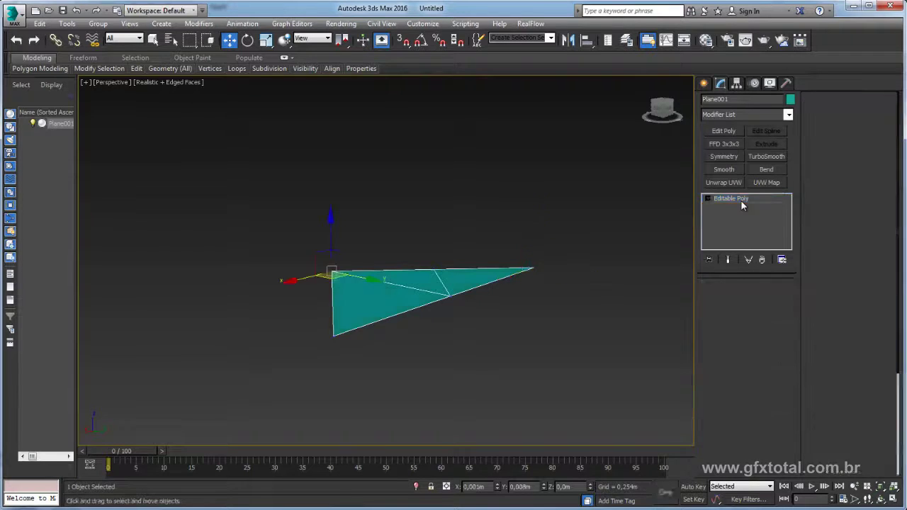
pyautogui.moveTo(537, 169)
pyautogui.keyDown('alt'); pyautogui.mouseDown(button='middle')
pyautogui.moveTo(561, 200)
pyautogui.moveTo(506, 132)
pyautogui.mouseUp(button='middle'); pyautogui.keyUp('alt')
pyautogui.moveTo(519, 119); pyautogui.dragTo(239, 368)
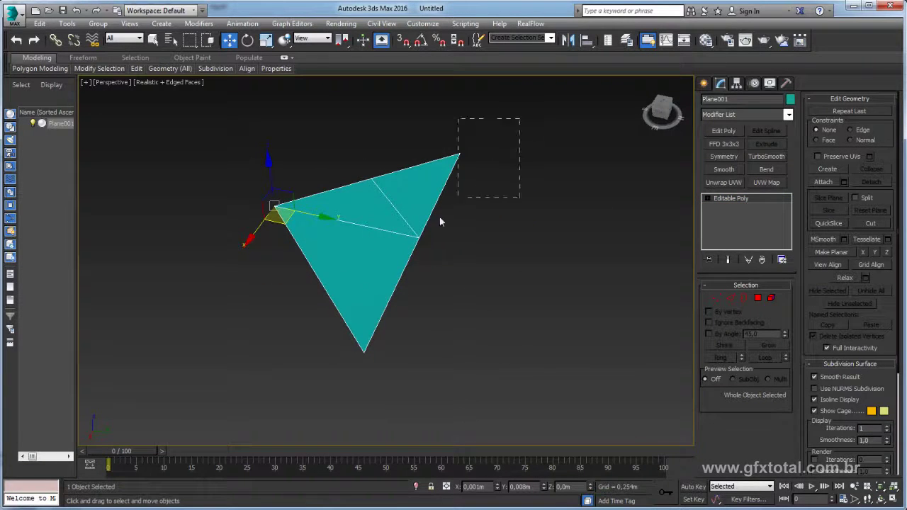
pyautogui.click(703, 83)
pyautogui.moveTo(490, 214)
pyautogui.keyDown('alt'); pyautogui.mouseDown(button='middle')
pyautogui.moveTo(539, 204)
pyautogui.moveTo(502, 243)
pyautogui.moveTo(560, 259)
pyautogui.moveTo(627, 233)
pyautogui.mouseUp(button='middle'); pyautogui.keyUp('alt')
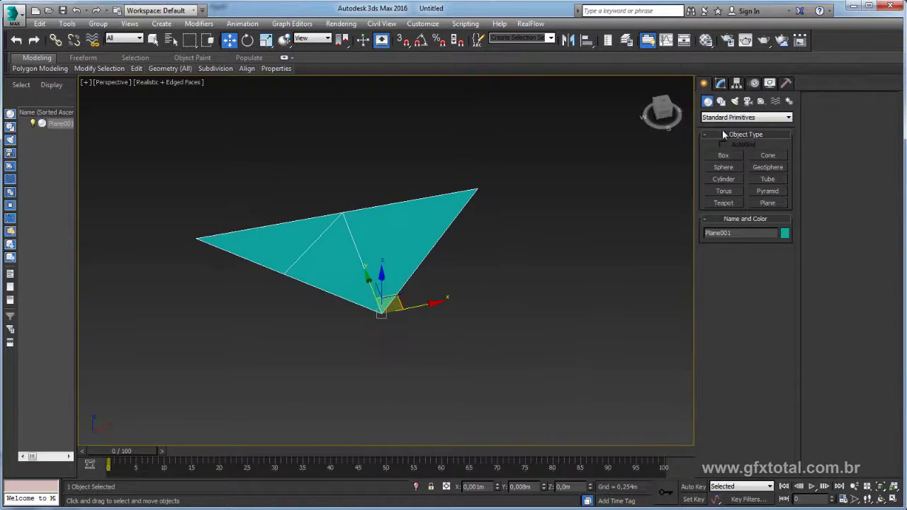
pyautogui.click(721, 102)
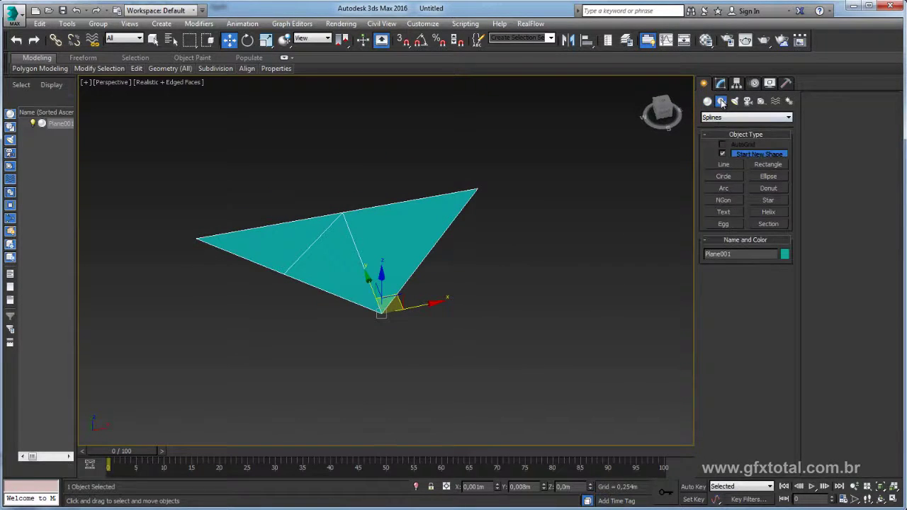
pyautogui.click(724, 167)
# - Enable Vertex in the snap settings and turn on Snaps Toggle
pyautogui.moveTo(456, 222)
pyautogui.keyDown('alt'); pyautogui.mouseDown(button='middle')
pyautogui.moveTo(510, 257)
pyautogui.moveTo(435, 298)
pyautogui.mouseUp(button='middle'); pyautogui.keyUp('alt')
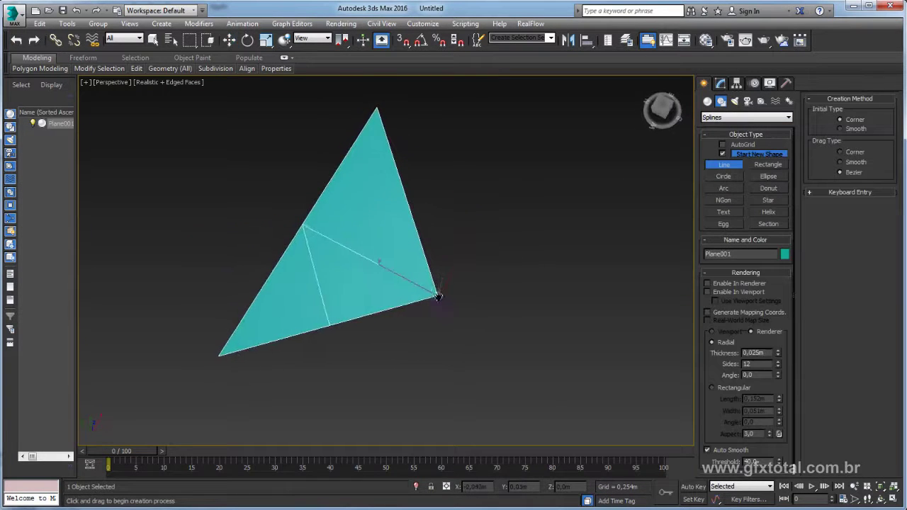
pyautogui.scroll(3, 439, 292)
pyautogui.scroll(-2, 443, 288)
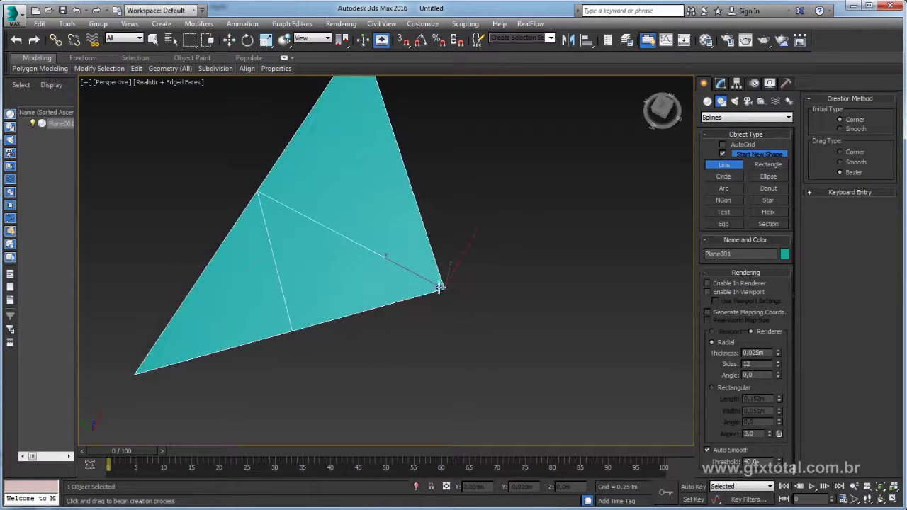
pyautogui.rightClick(405, 42)
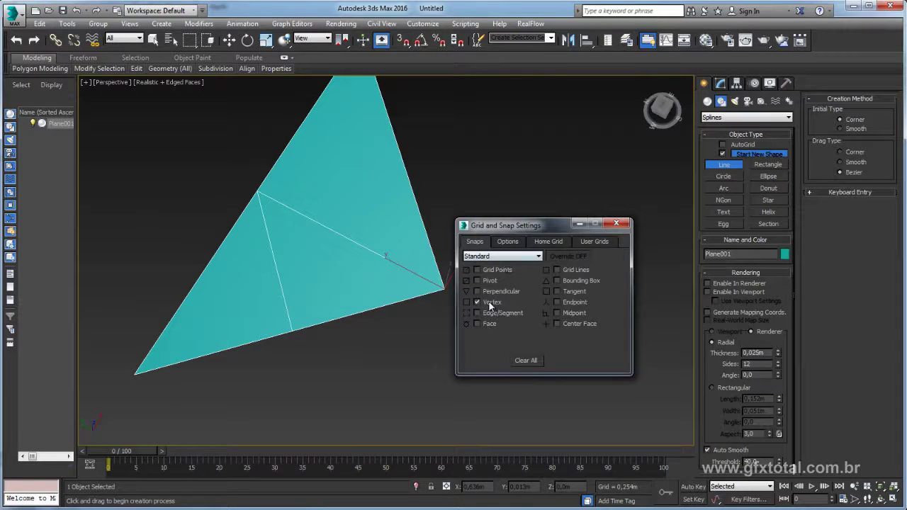
pyautogui.click(615, 223)
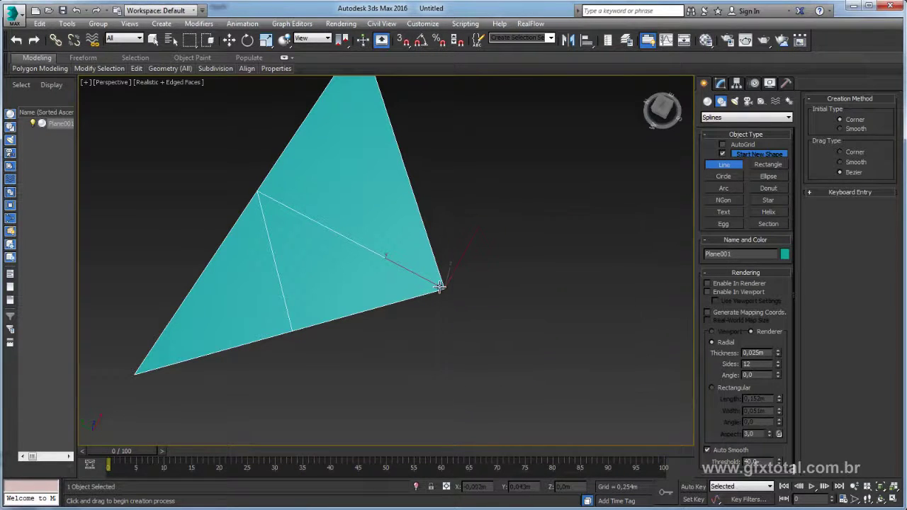
pyautogui.click(405, 42)
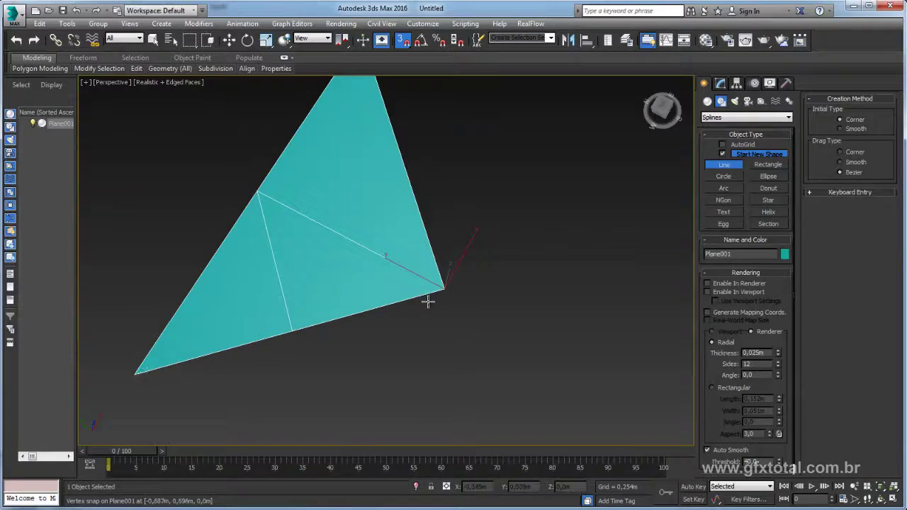
pyautogui.keyDown('alt'); pyautogui.moveTo(477, 302); pyautogui.dragTo(555, 256, button='middle'); pyautogui.keyUp('alt')
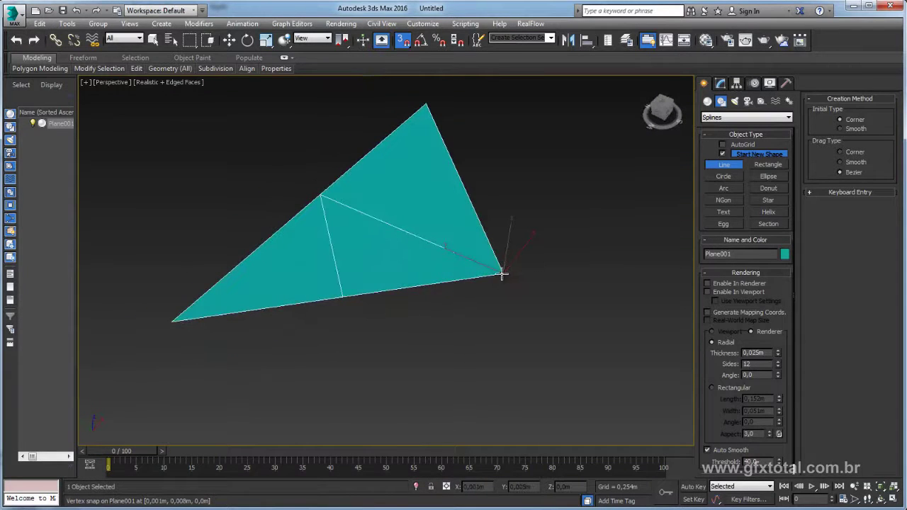
# - Draw Line001 from the right corner vertex to the bottom vertex and close it at the start point
pyautogui.click(502, 274)
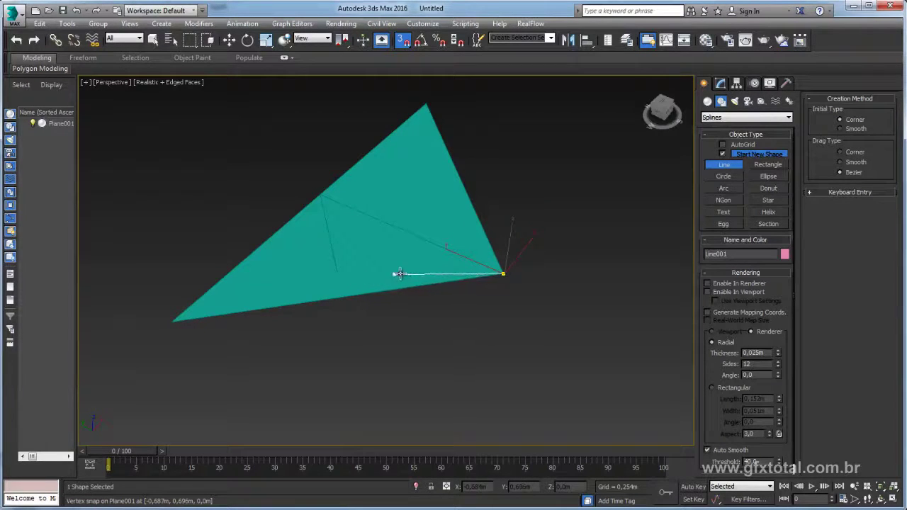
pyautogui.click(343, 297)
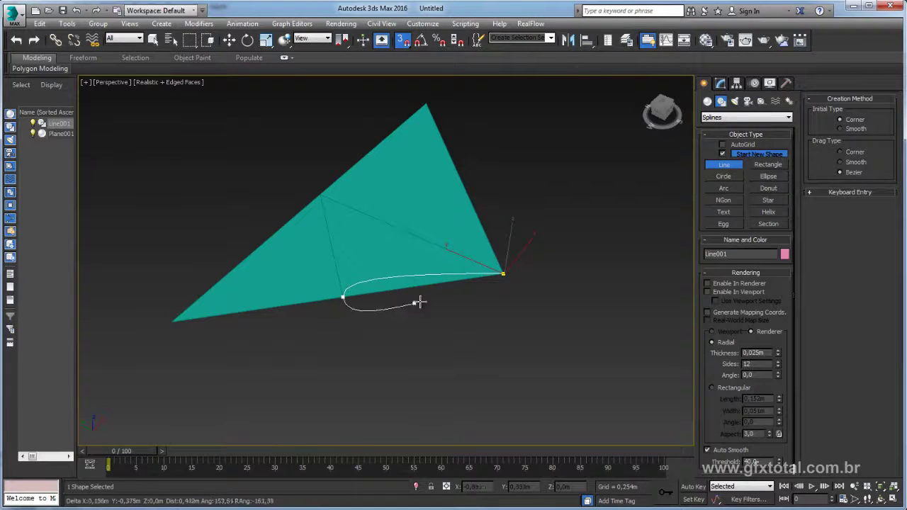
pyautogui.click(503, 275)
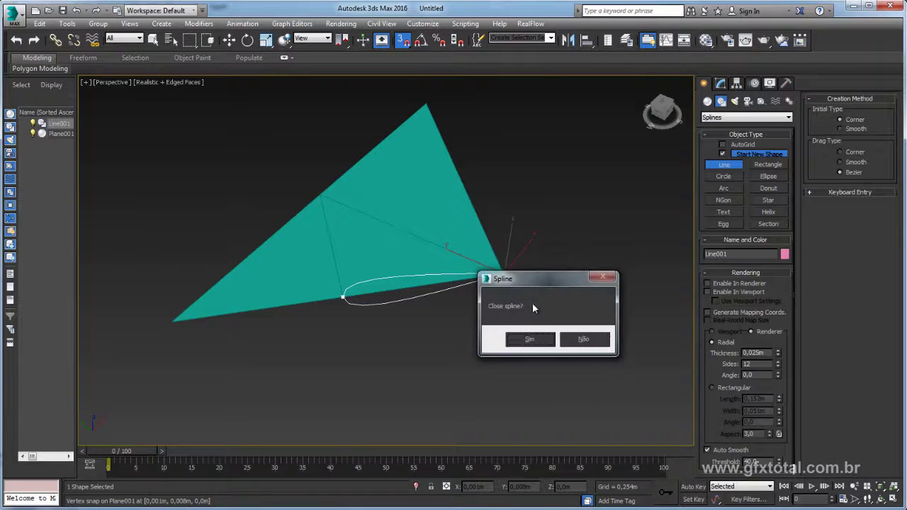
pyautogui.click(530, 340)
pyautogui.keyDown('alt'); pyautogui.moveTo(530, 340); pyautogui.dragTo(397, 289, button='middle'); pyautogui.keyUp('alt')
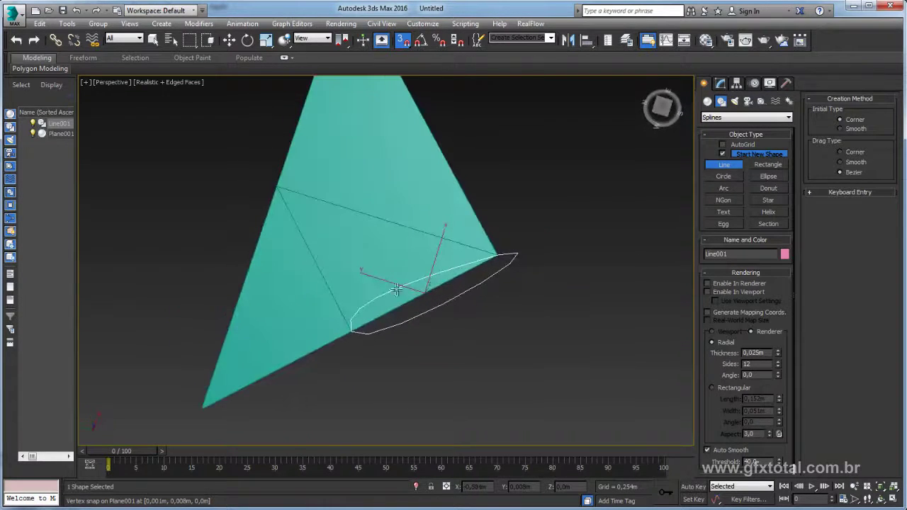
# - In Vertex mode, set Line001's tip vertex to Corner and adjust its position
pyautogui.click(720, 84)
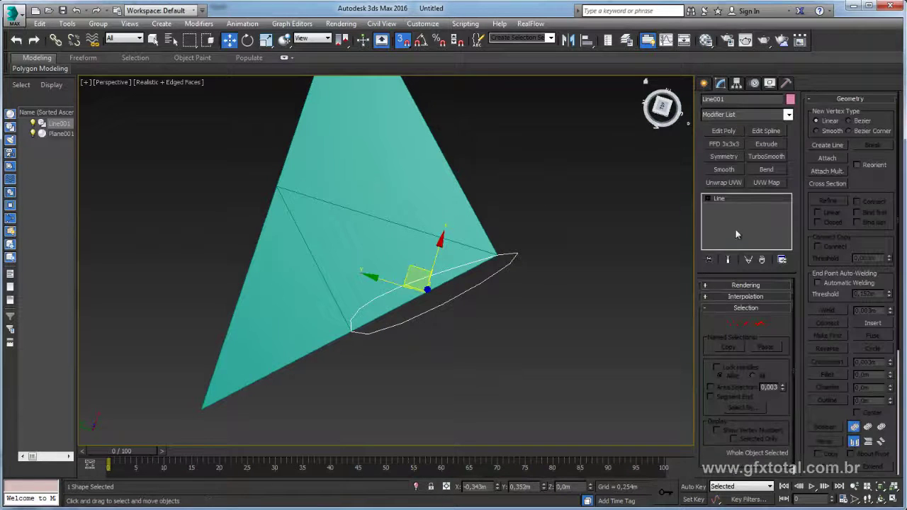
pyautogui.click(733, 324)
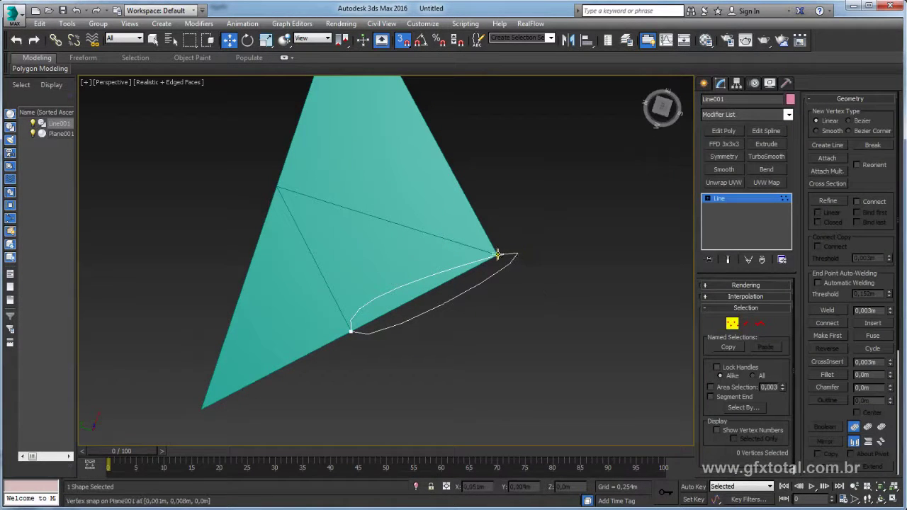
pyautogui.click(504, 256)
pyautogui.scroll(2, 501, 255)
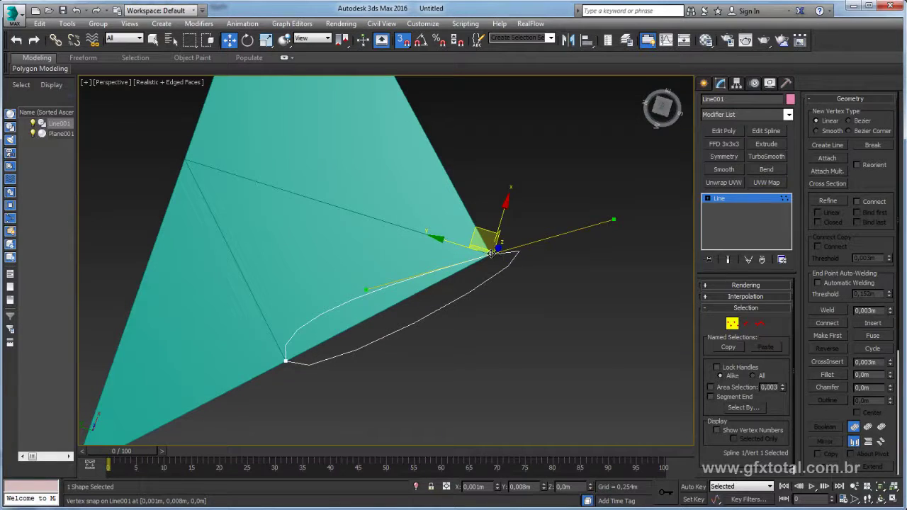
pyautogui.rightClick(490, 252)
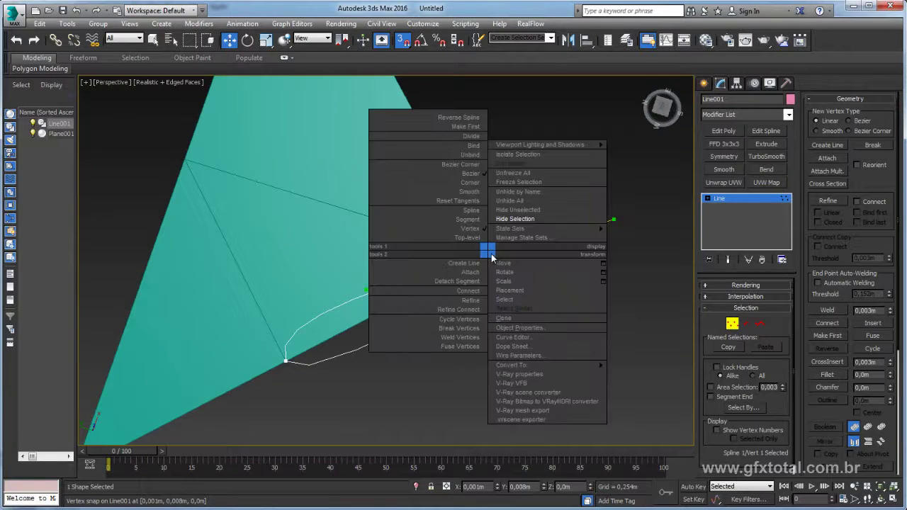
pyautogui.click(470, 182)
pyautogui.moveTo(469, 185)
pyautogui.keyDown('alt'); pyautogui.mouseDown(button='middle')
pyautogui.moveTo(544, 258)
pyautogui.moveTo(594, 197)
pyautogui.moveTo(573, 229)
pyautogui.mouseUp(button='middle'); pyautogui.keyUp('alt')
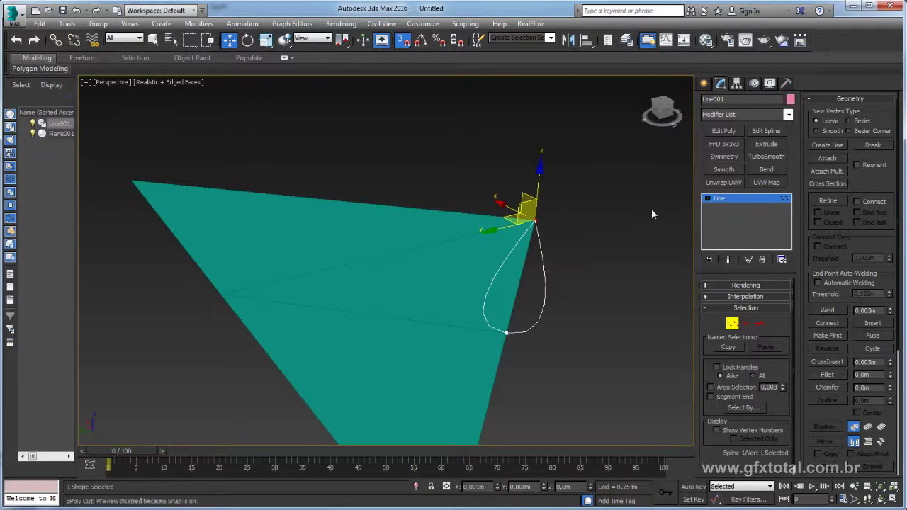
pyautogui.keyDown('alt'); pyautogui.moveTo(652, 208); pyautogui.dragTo(540, 193, button='middle'); pyautogui.keyUp('alt')
pyautogui.moveTo(540, 193); pyautogui.dragTo(535, 223)
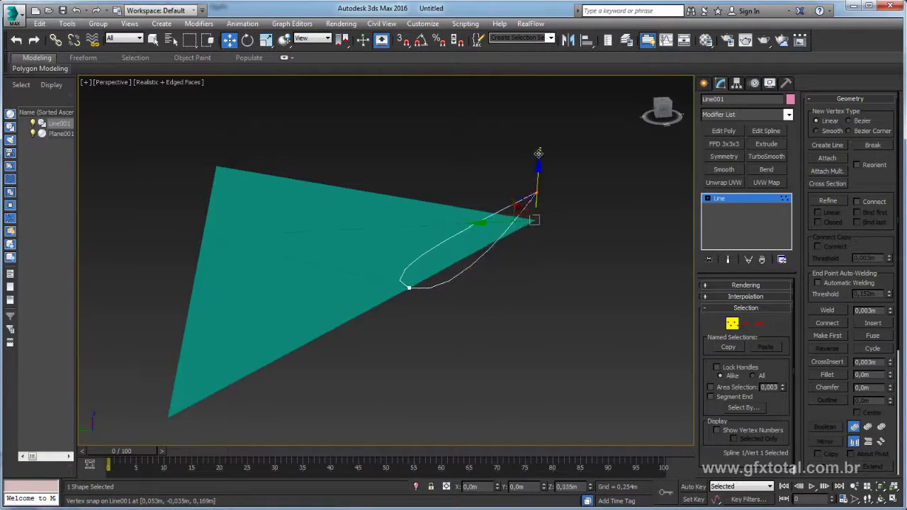
pyautogui.moveTo(533, 184); pyautogui.dragTo(547, 233)
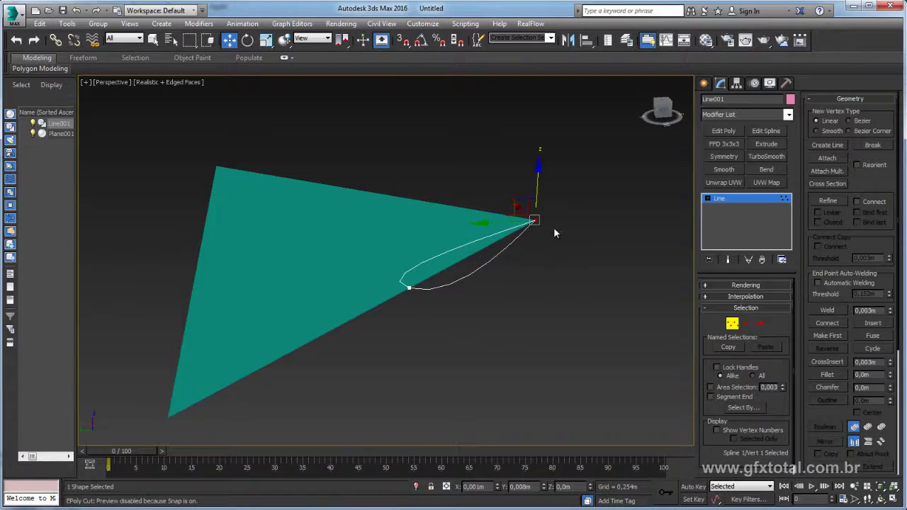
pyautogui.moveTo(541, 191)
pyautogui.mouseDown()
pyautogui.moveTo(541, 162)
pyautogui.moveTo(553, 231)
pyautogui.mouseUp()
pyautogui.keyDown('alt'); pyautogui.moveTo(604, 210); pyautogui.dragTo(619, 219, button='middle'); pyautogui.keyUp('alt')
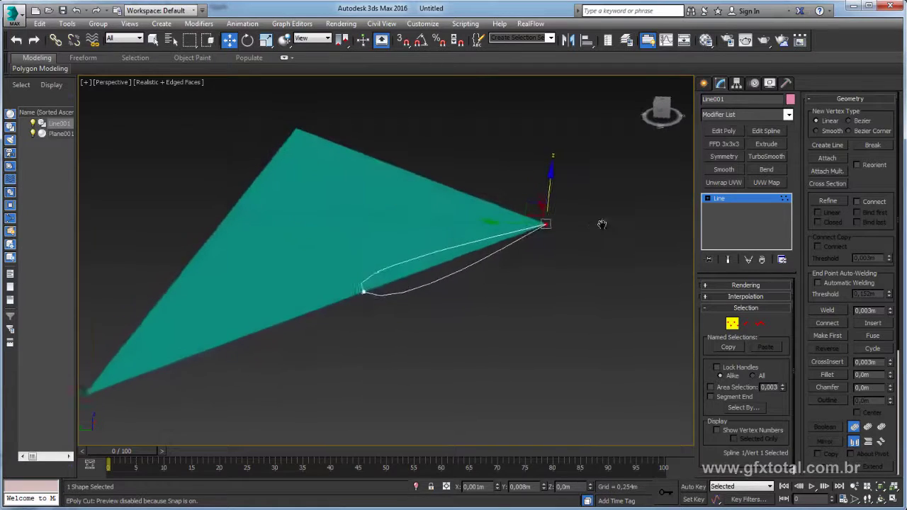
# - Break the spline at the tip vertex and lower one end slightly below the plane
pyautogui.click(874, 146)
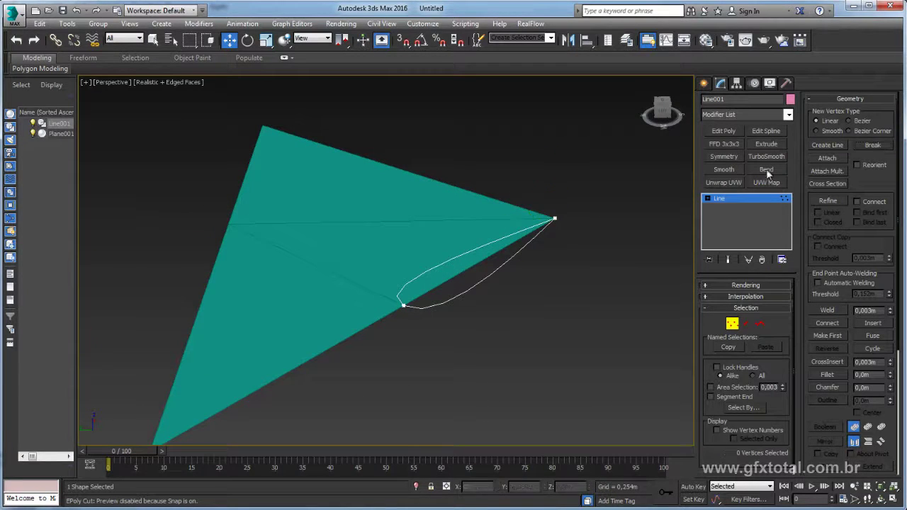
pyautogui.click(554, 217)
pyautogui.moveTo(556, 185); pyautogui.dragTo(559, 134)
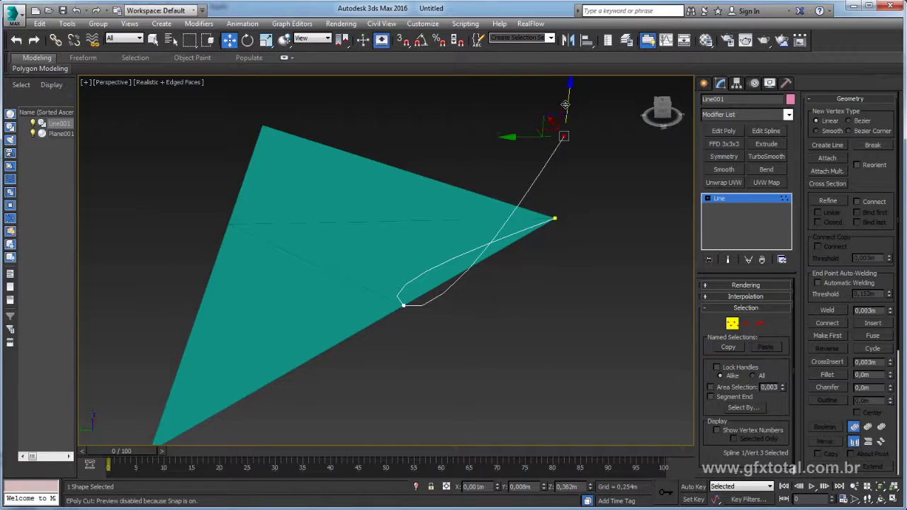
pyautogui.hotkey('ctrl', 'z')
pyautogui.moveTo(560, 175); pyautogui.dragTo(559, 185)
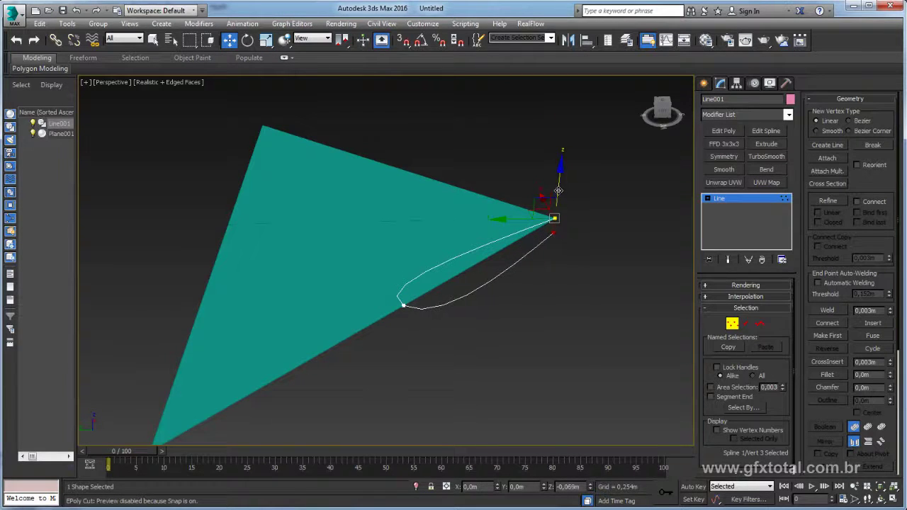
pyautogui.keyDown('alt'); pyautogui.moveTo(545, 234); pyautogui.dragTo(513, 262, button='middle'); pyautogui.keyUp('alt')
pyautogui.click(430, 295)
# - Rotate Line001 until it aligns with the triangle's right edge, then exit Vertex mode
pyautogui.press('e')
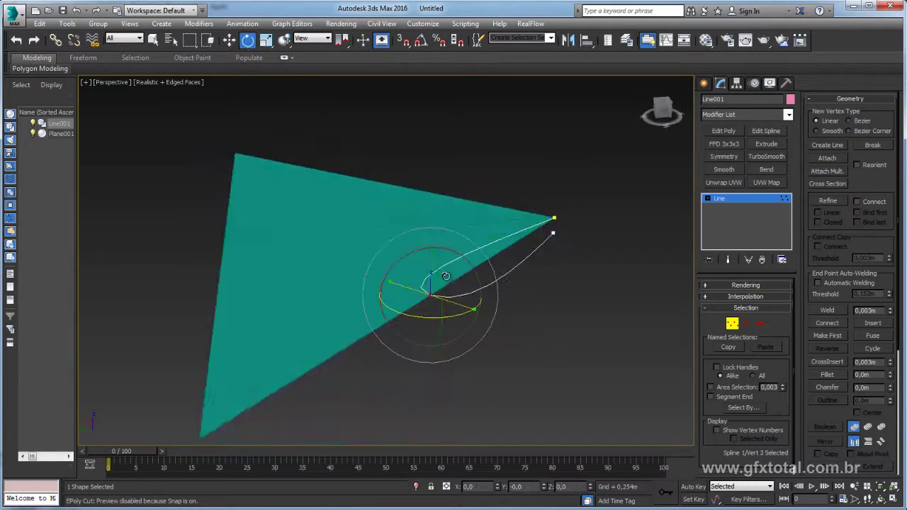
pyautogui.moveTo(448, 269)
pyautogui.keyDown('alt'); pyautogui.mouseDown(button='middle')
pyautogui.moveTo(475, 266)
pyautogui.moveTo(488, 243)
pyautogui.mouseUp(button='middle'); pyautogui.keyUp('alt')
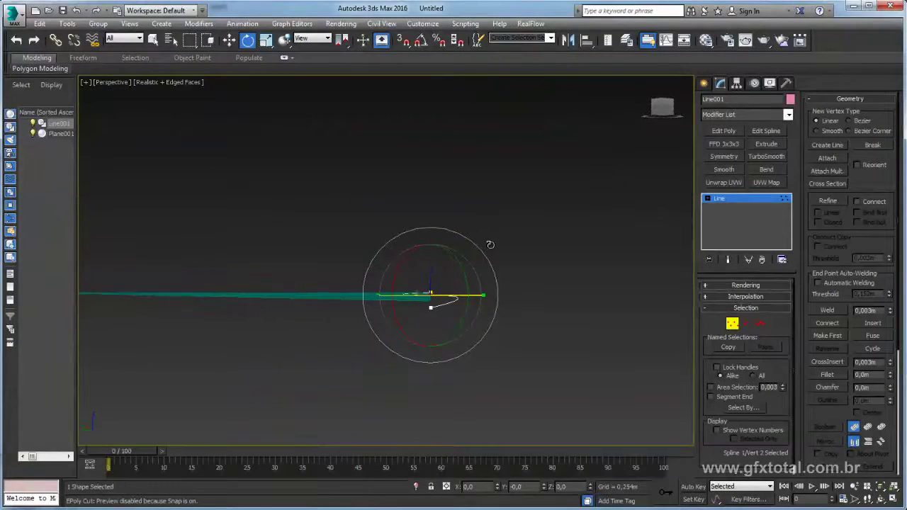
pyautogui.moveTo(488, 260); pyautogui.dragTo(497, 282)
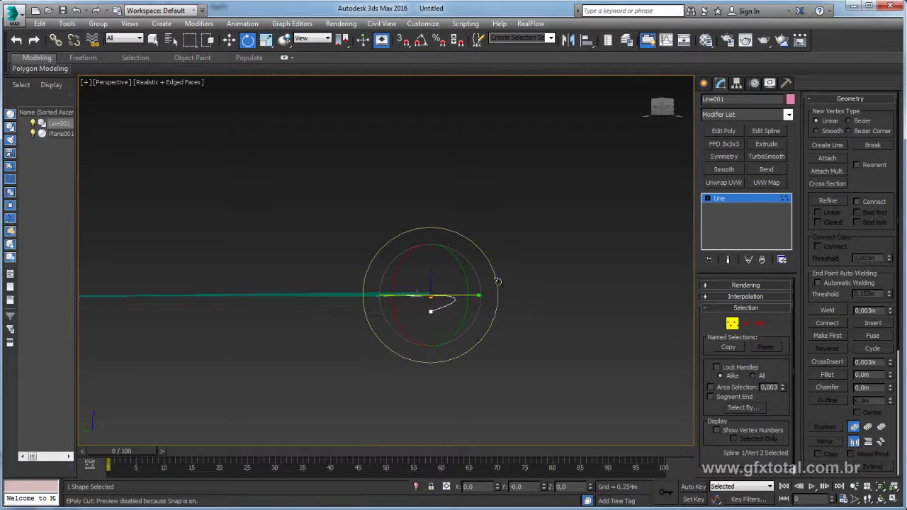
pyautogui.moveTo(466, 272)
pyautogui.keyDown('alt'); pyautogui.mouseDown(button='middle')
pyautogui.moveTo(480, 278)
pyautogui.moveTo(456, 309)
pyautogui.mouseUp(button='middle'); pyautogui.keyUp('alt')
pyautogui.moveTo(464, 315); pyautogui.dragTo(496, 336)
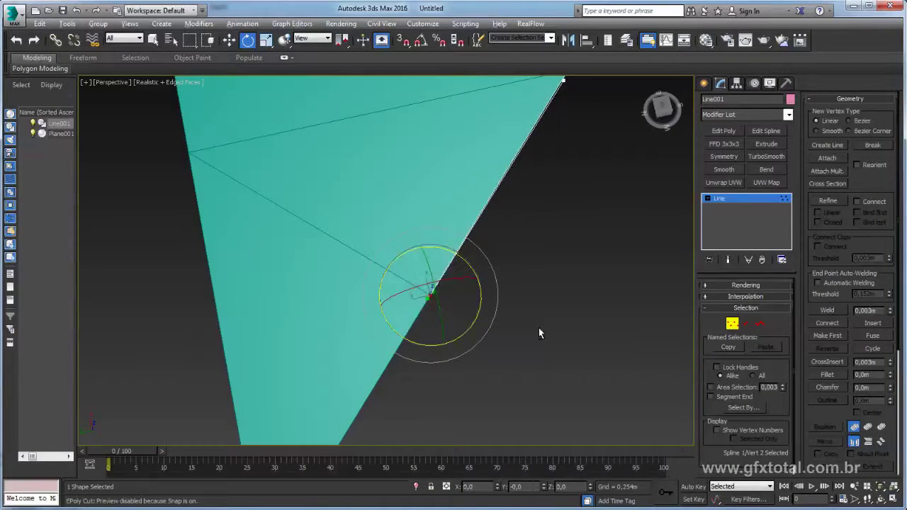
pyautogui.moveTo(538, 330)
pyautogui.keyDown('alt'); pyautogui.mouseDown(button='middle')
pyautogui.moveTo(486, 239)
pyautogui.moveTo(469, 259)
pyautogui.moveTo(482, 253)
pyautogui.mouseUp(button='middle'); pyautogui.keyUp('alt')
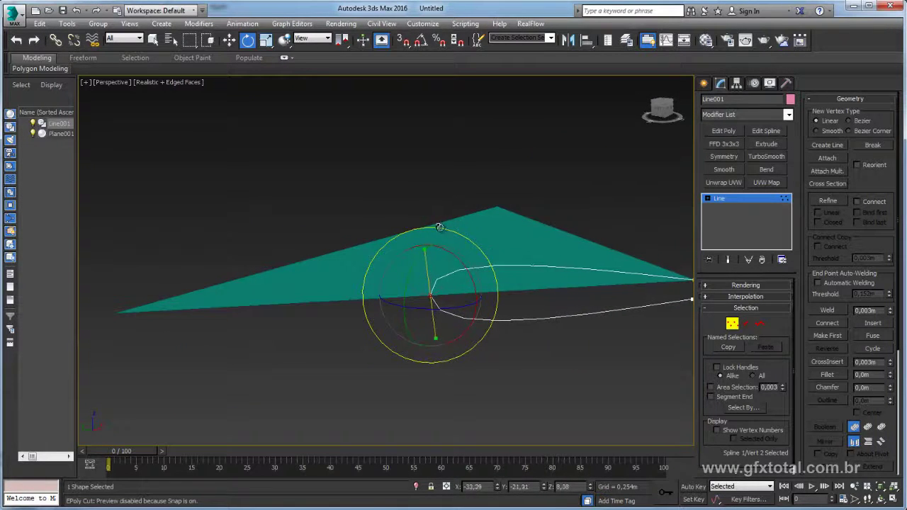
pyautogui.moveTo(410, 229)
pyautogui.keyDown('alt'); pyautogui.mouseDown(button='middle')
pyautogui.moveTo(496, 297)
pyautogui.moveTo(489, 319)
pyautogui.moveTo(459, 313)
pyautogui.moveTo(492, 270)
pyautogui.moveTo(401, 246)
pyautogui.mouseUp(button='middle'); pyautogui.keyUp('alt')
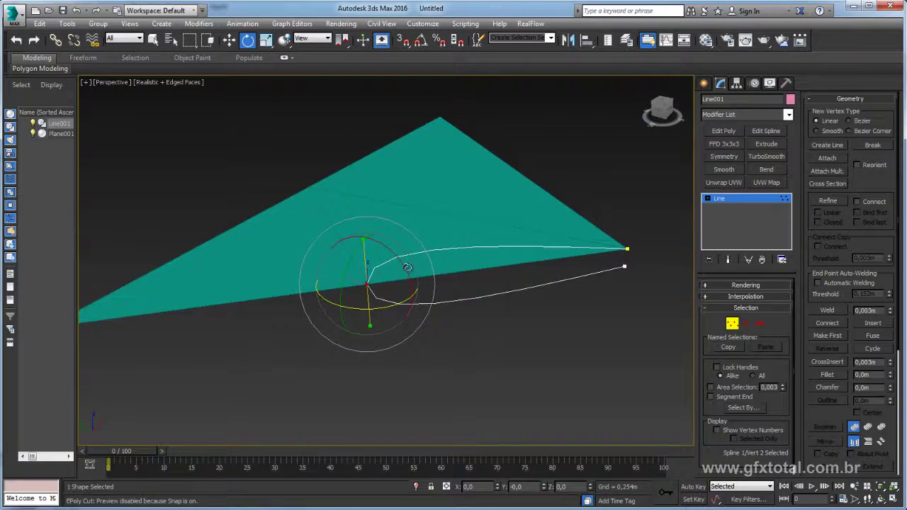
pyautogui.click(717, 201)
pyautogui.moveTo(581, 223); pyautogui.dragTo(578, 276)
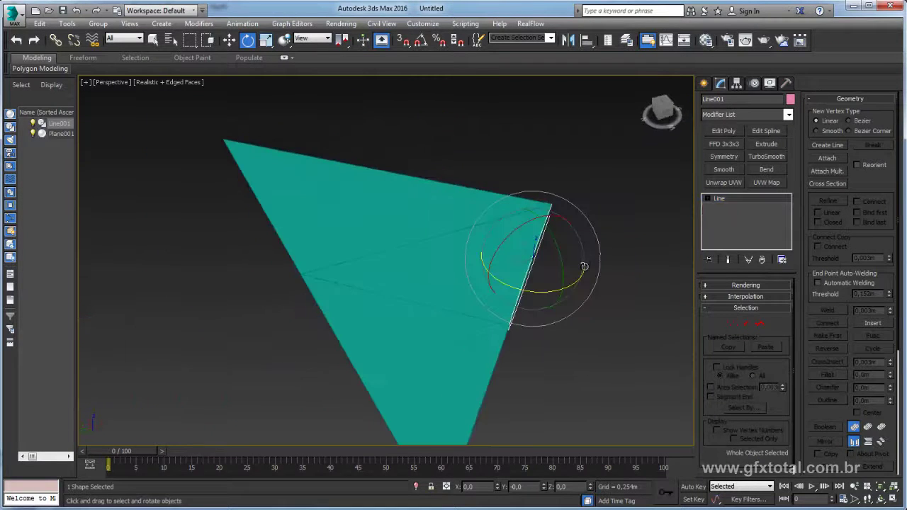
# - Clone Line001 as an independent Copy, Line002, beside the original along the plane edge
pyautogui.press('w')
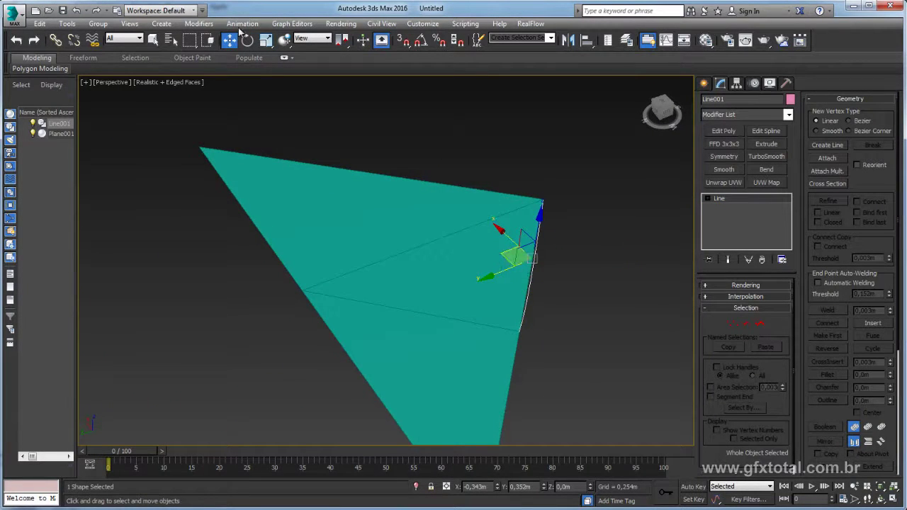
pyautogui.keyDown('alt'); pyautogui.moveTo(507, 267); pyautogui.dragTo(443, 262, button='middle'); pyautogui.keyUp('alt')
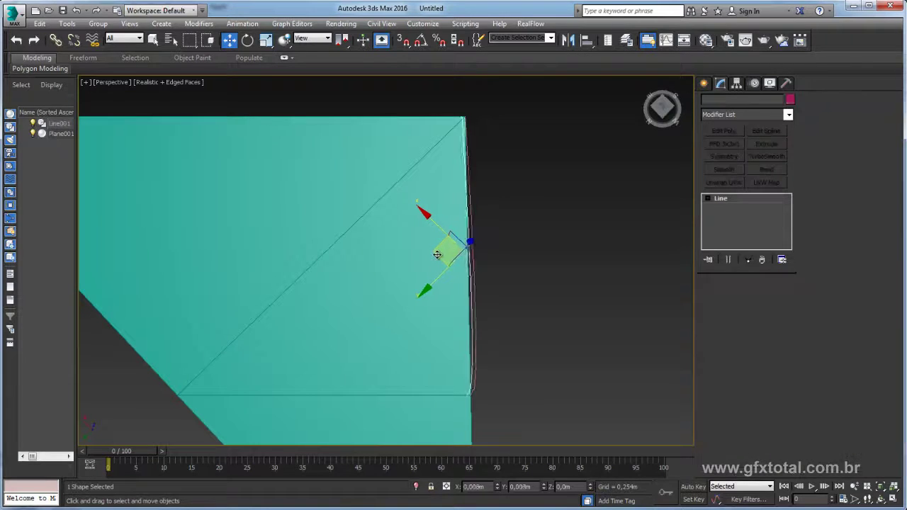
pyautogui.keyDown('shift'); pyautogui.moveTo(441, 255); pyautogui.dragTo(433, 260); pyautogui.keyUp('shift')
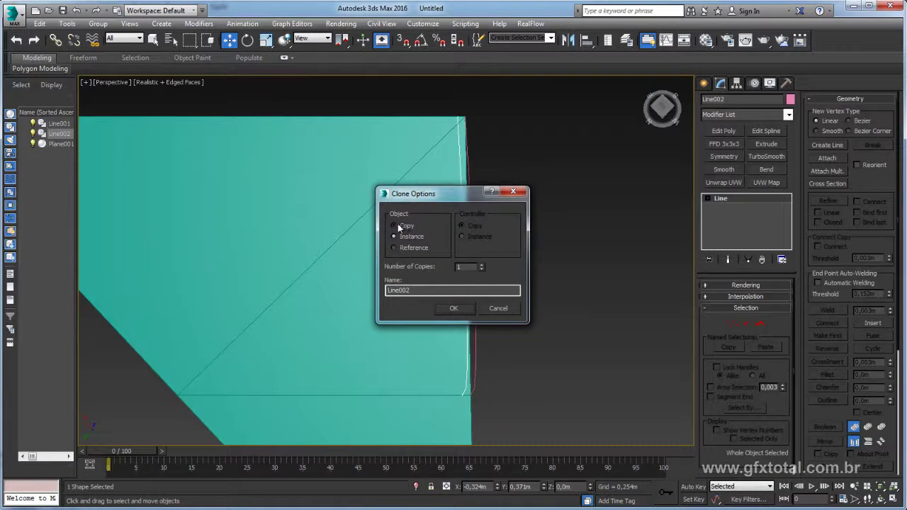
pyautogui.click(453, 308)
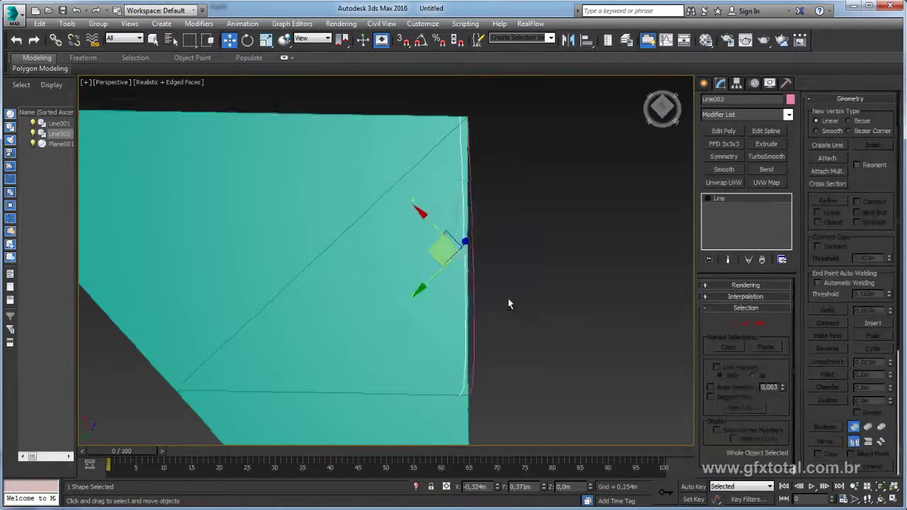
pyautogui.keyDown('alt'); pyautogui.moveTo(507, 301); pyautogui.dragTo(484, 241, button='middle'); pyautogui.keyUp('alt')
# - Snap Line002's end vertices onto Plane001's top-left corner and upper edge
pyautogui.click(731, 324)
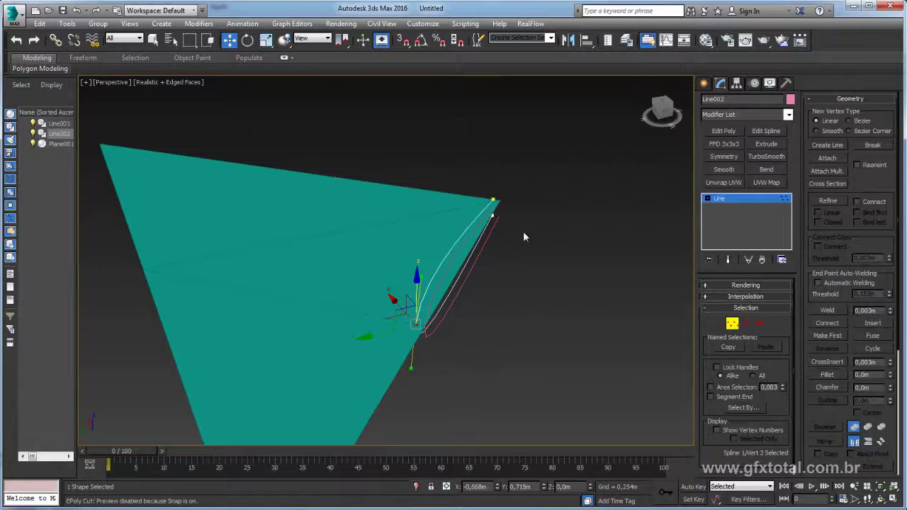
pyautogui.click(492, 202)
pyautogui.moveTo(492, 216)
pyautogui.keyDown('alt'); pyautogui.mouseDown(button='middle')
pyautogui.moveTo(468, 212)
pyautogui.moveTo(472, 224)
pyautogui.mouseUp(button='middle'); pyautogui.keyUp('alt')
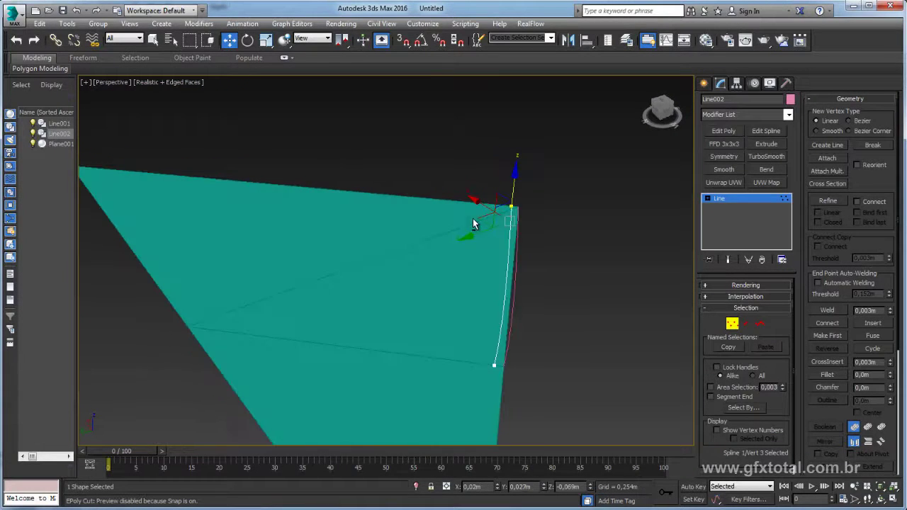
pyautogui.keyDown('alt'); pyautogui.moveTo(223, 155); pyautogui.dragTo(288, 166, button='middle'); pyautogui.keyUp('alt')
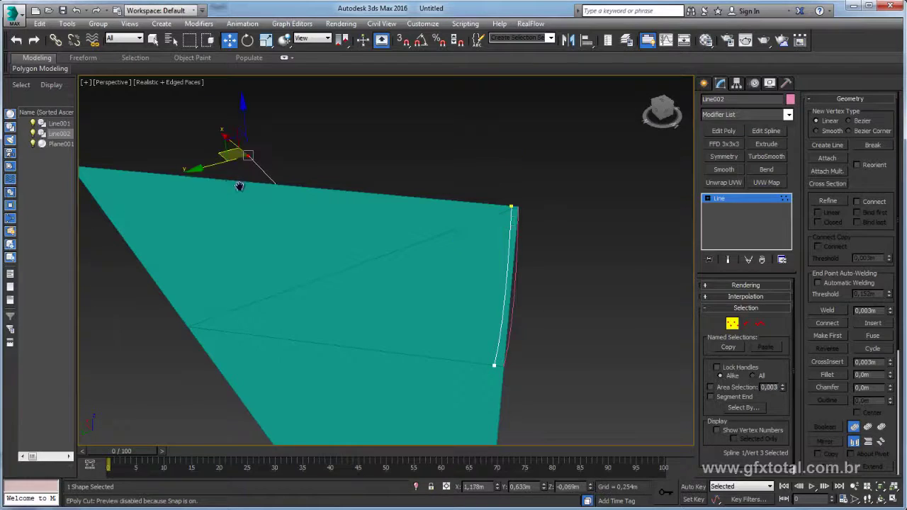
pyautogui.press('s')
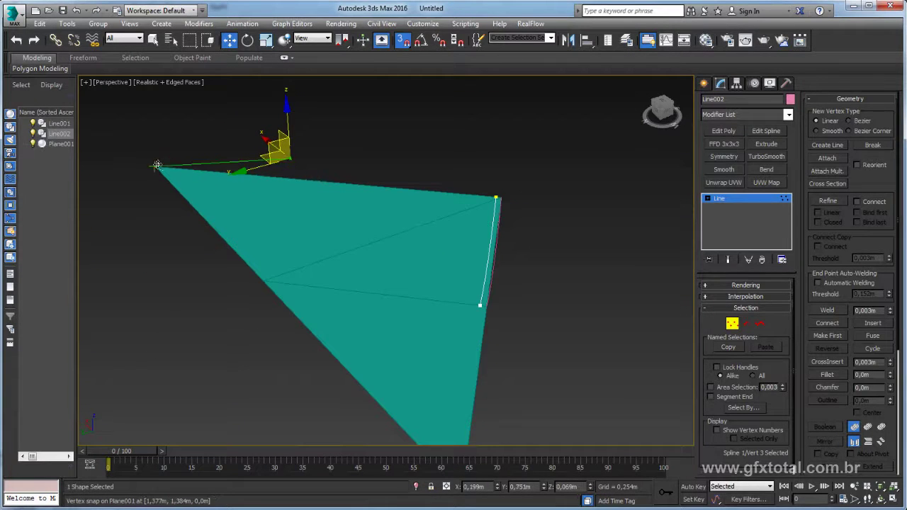
pyautogui.moveTo(289, 157); pyautogui.dragTo(156, 167)
pyautogui.moveTo(330, 229)
pyautogui.keyDown('alt'); pyautogui.mouseDown(button='middle')
pyautogui.moveTo(450, 250)
pyautogui.moveTo(370, 287)
pyautogui.moveTo(352, 269)
pyautogui.moveTo(376, 261)
pyautogui.moveTo(435, 190)
pyautogui.moveTo(423, 122)
pyautogui.mouseUp(button='middle'); pyautogui.keyUp('alt')
pyautogui.click(456, 159)
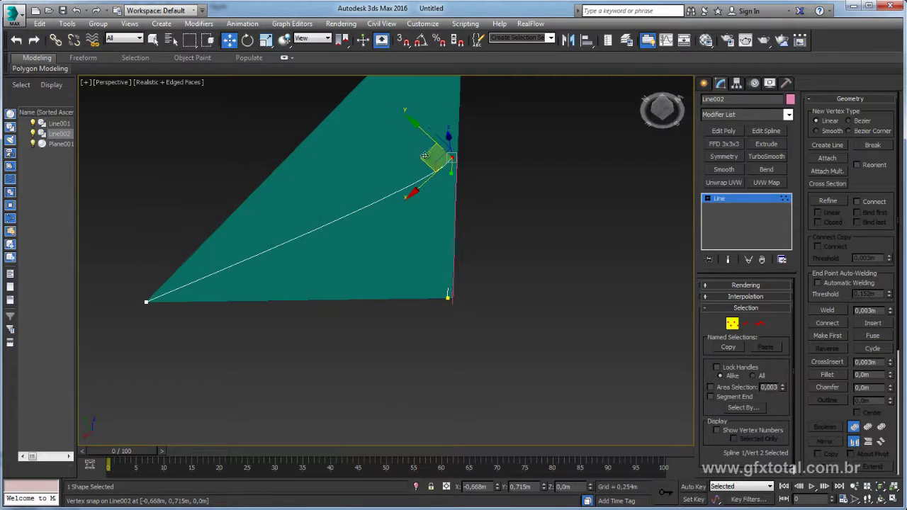
pyautogui.moveTo(423, 158); pyautogui.dragTo(248, 150)
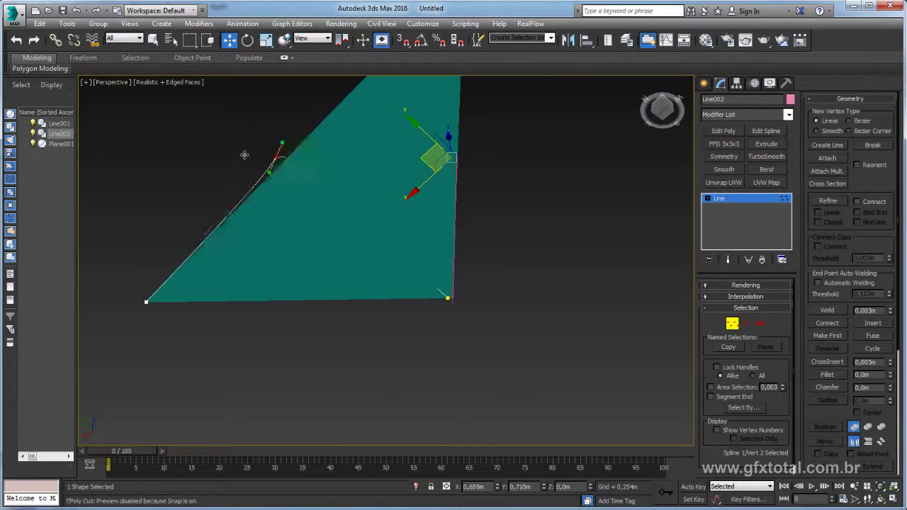
pyautogui.moveTo(249, 149)
pyautogui.keyDown('alt'); pyautogui.mouseDown(button='middle')
pyautogui.moveTo(308, 188)
pyautogui.moveTo(289, 223)
pyautogui.moveTo(277, 186)
pyautogui.moveTo(284, 178)
pyautogui.mouseUp(button='middle'); pyautogui.keyUp('alt')
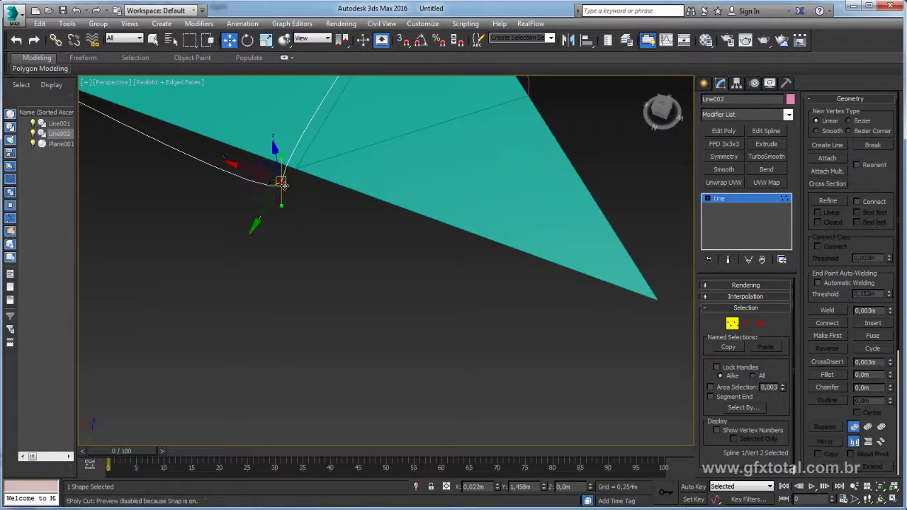
pyautogui.click(403, 41)
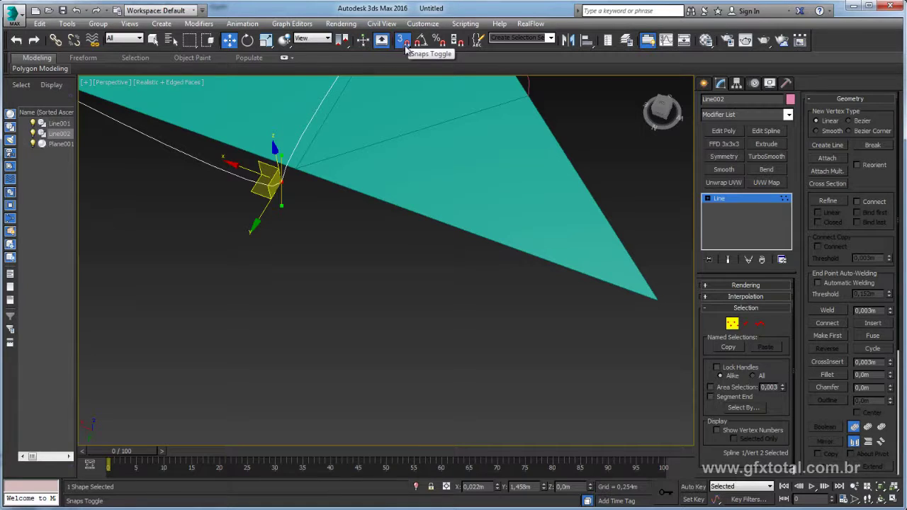
pyautogui.moveTo(281, 181); pyautogui.dragTo(296, 168)
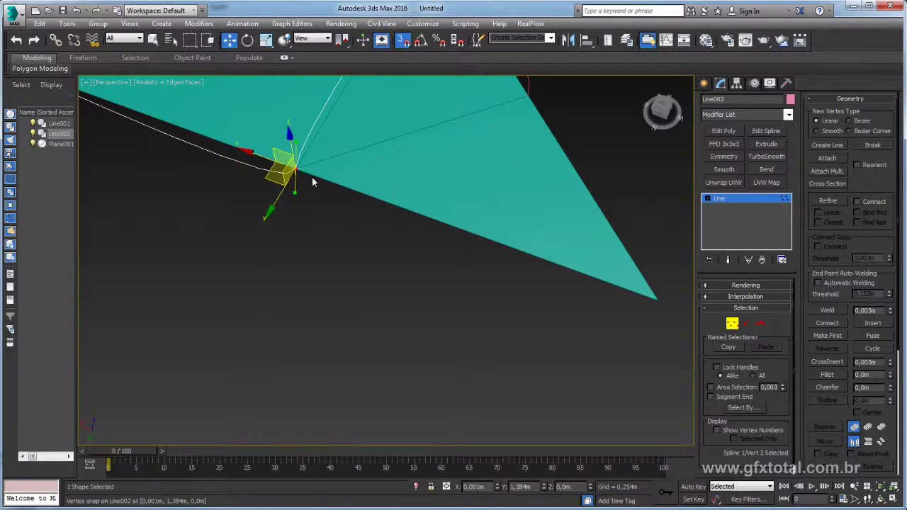
pyautogui.scroll(-3, 311, 180)
pyautogui.moveTo(345, 172)
pyautogui.keyDown('alt'); pyautogui.mouseDown(button='middle')
pyautogui.moveTo(502, 166)
pyautogui.moveTo(512, 217)
pyautogui.moveTo(563, 219)
pyautogui.moveTo(574, 205)
pyautogui.moveTo(614, 216)
pyautogui.moveTo(560, 253)
pyautogui.moveTo(505, 255)
pyautogui.moveTo(483, 239)
pyautogui.moveTo(486, 232)
pyautogui.mouseUp(button='middle'); pyautogui.keyUp('alt')
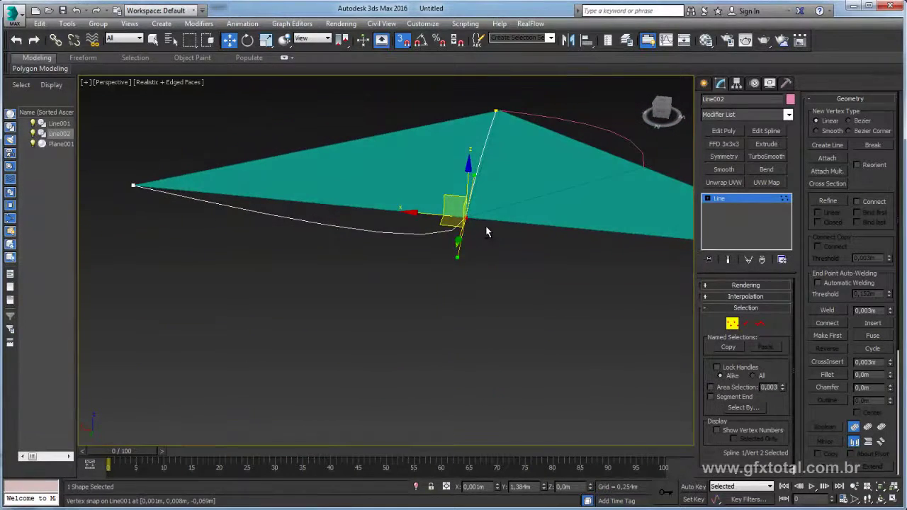
# - Rotate the corner vertex tangent with snapping off to bend Line002's curve
pyautogui.press('e')
pyautogui.scroll(5, 493, 217)
pyautogui.scroll(3, 487, 221)
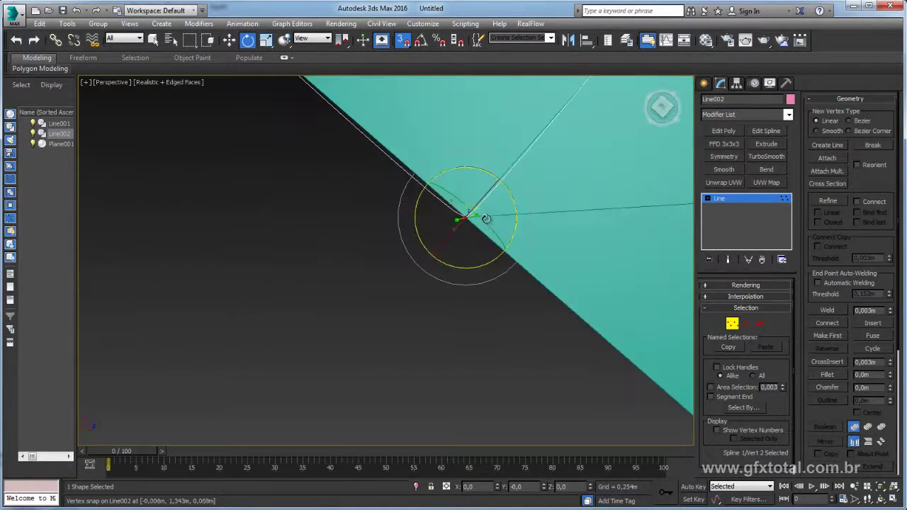
pyautogui.press('s')
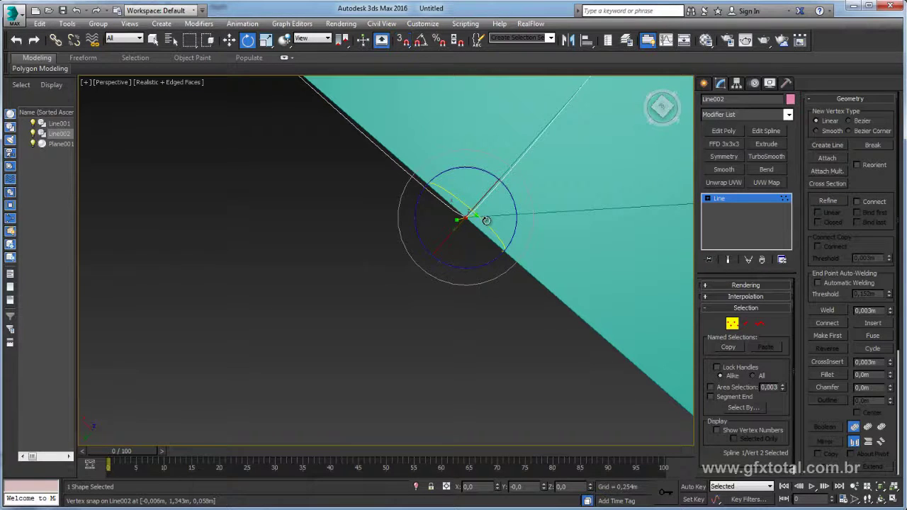
pyautogui.moveTo(487, 221); pyautogui.dragTo(504, 248)
pyautogui.scroll(-8, 504, 248)
pyautogui.keyDown('alt'); pyautogui.moveTo(550, 156); pyautogui.dragTo(559, 173, button='middle'); pyautogui.keyUp('alt')
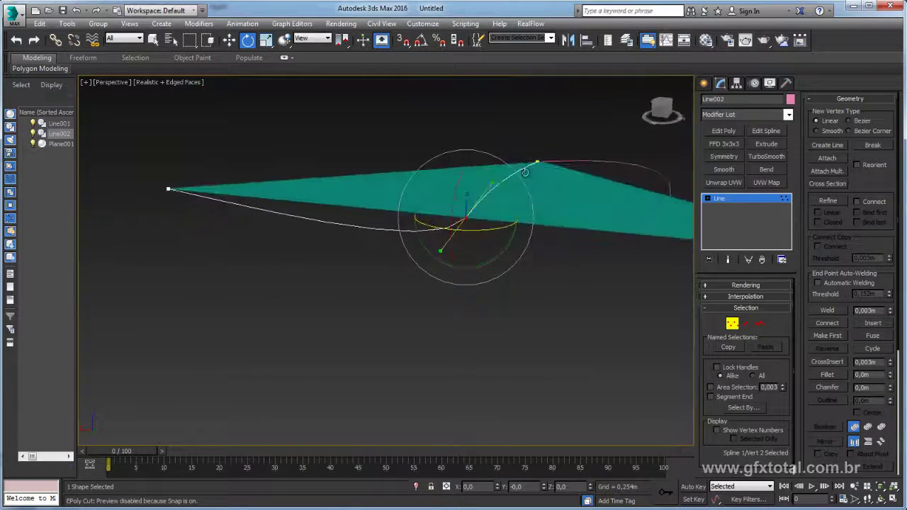
# - Scale Line002's corner vertex tangent handles longer
pyautogui.click(751, 198)
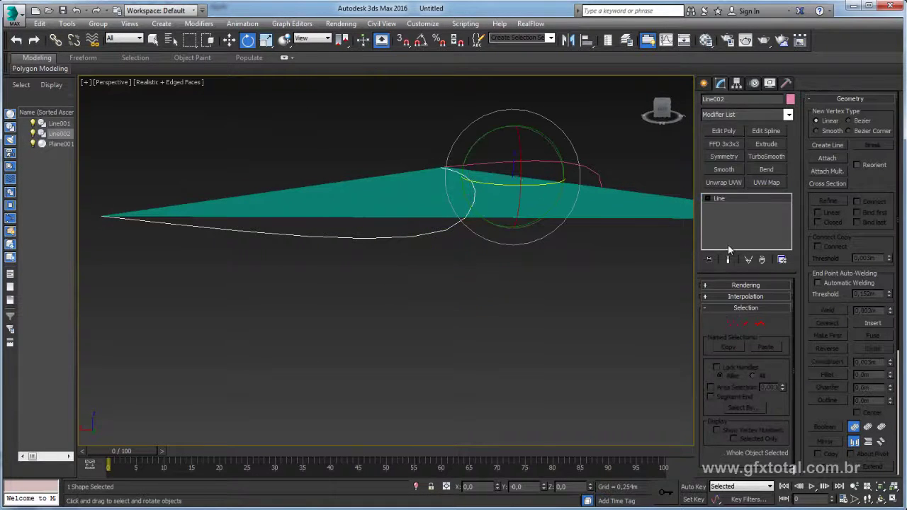
pyautogui.click(732, 324)
pyautogui.press('r')
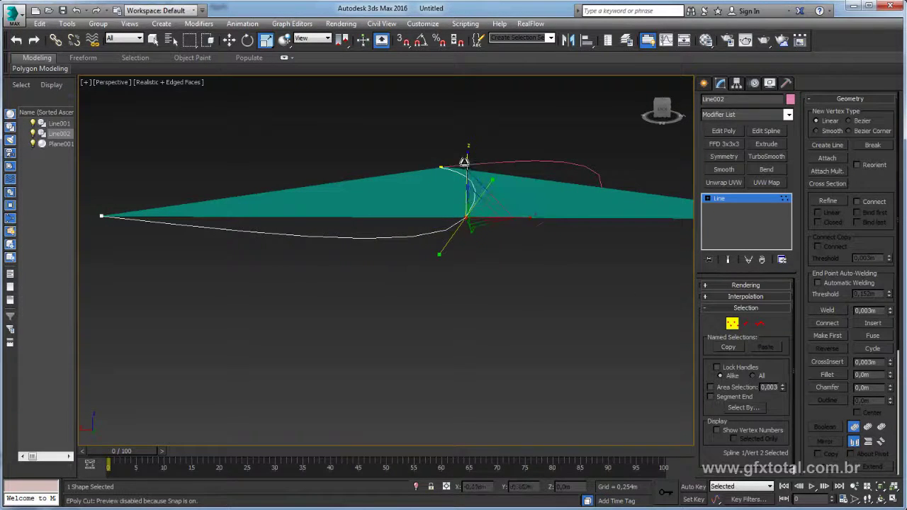
pyautogui.moveTo(505, 209)
pyautogui.mouseDown()
pyautogui.moveTo(474, 100)
pyautogui.moveTo(483, 154)
pyautogui.mouseUp()
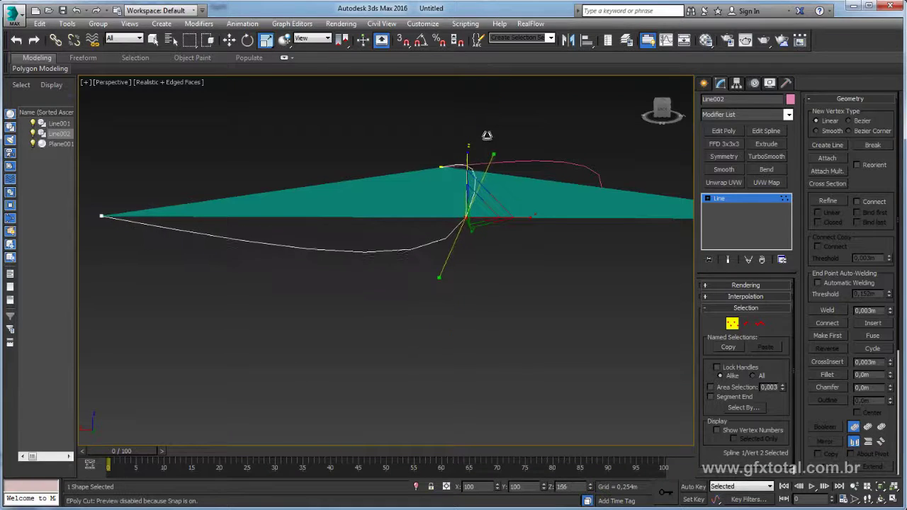
pyautogui.keyDown('alt'); pyautogui.moveTo(483, 154); pyautogui.dragTo(545, 203, button='middle'); pyautogui.keyUp('alt')
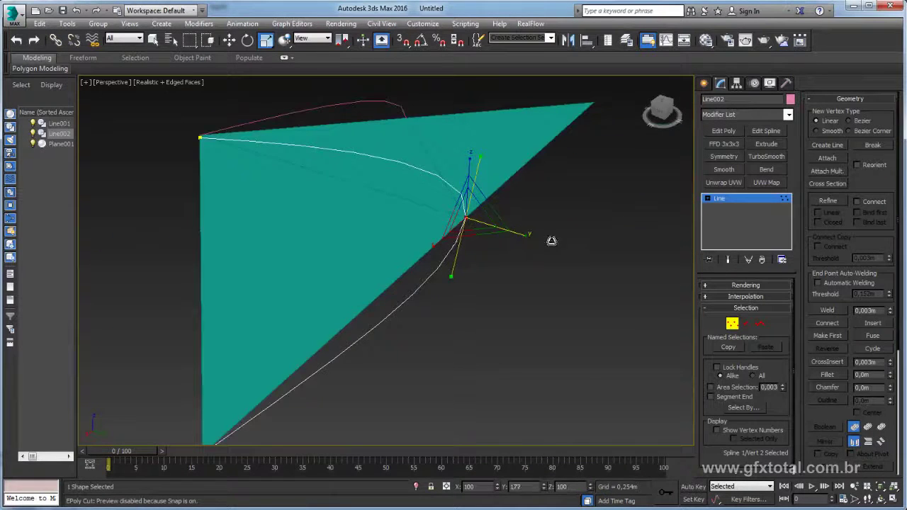
pyautogui.keyDown('alt'); pyautogui.moveTo(489, 119); pyautogui.dragTo(622, 155, button='middle'); pyautogui.keyUp('alt')
# - Inspect Line001's vertices to compare its shape with Line002
pyautogui.press('1')
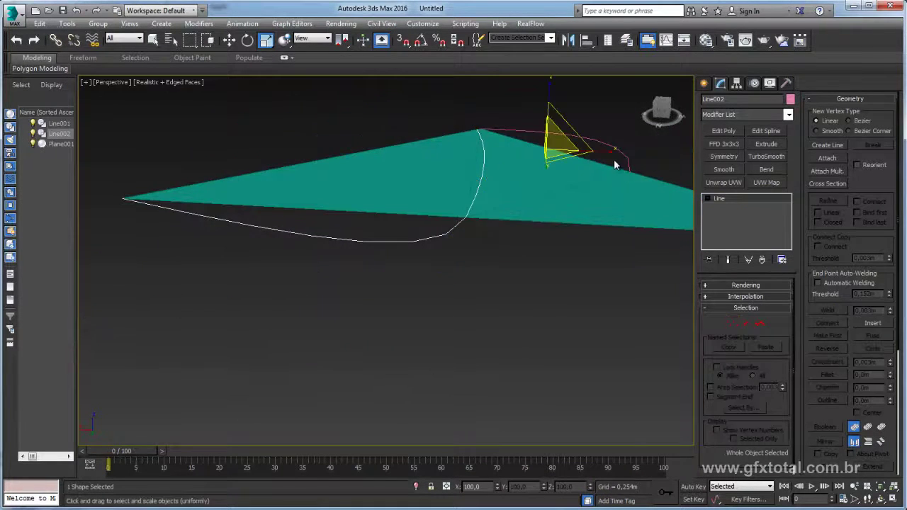
pyautogui.click(622, 155)
pyautogui.press('1')
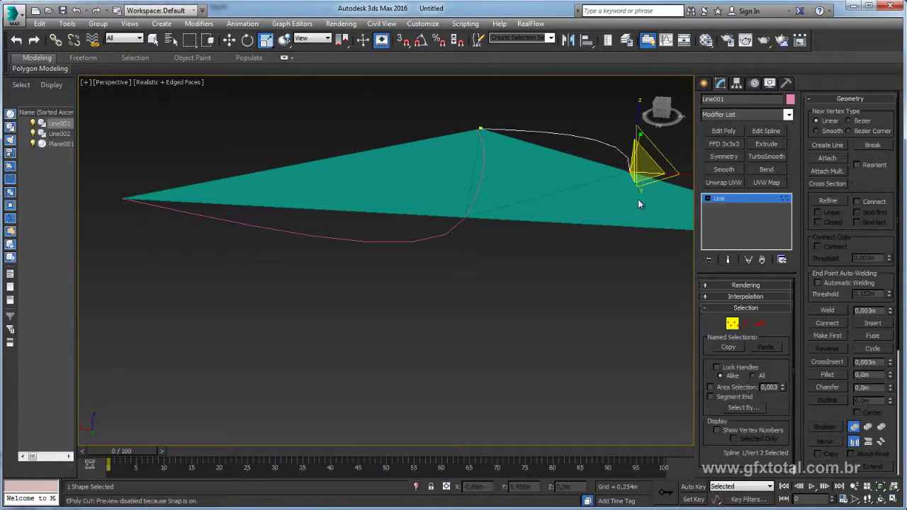
pyautogui.keyDown('alt'); pyautogui.moveTo(600, 162); pyautogui.dragTo(566, 174, button='middle'); pyautogui.keyUp('alt')
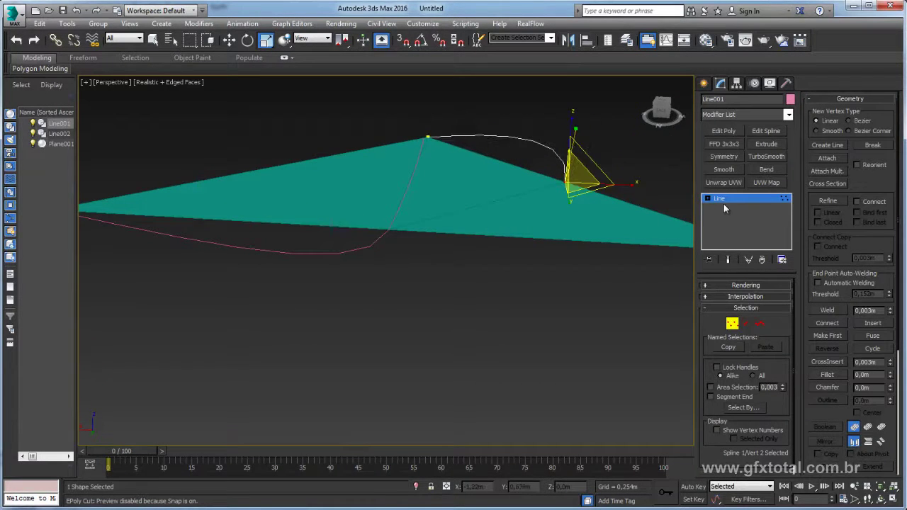
pyautogui.press('1')
pyautogui.moveTo(598, 203)
pyautogui.keyDown('alt'); pyautogui.mouseDown(button='middle')
pyautogui.moveTo(553, 203)
pyautogui.moveTo(607, 245)
pyautogui.moveTo(603, 196)
pyautogui.mouseUp(button='middle'); pyautogui.keyUp('alt')
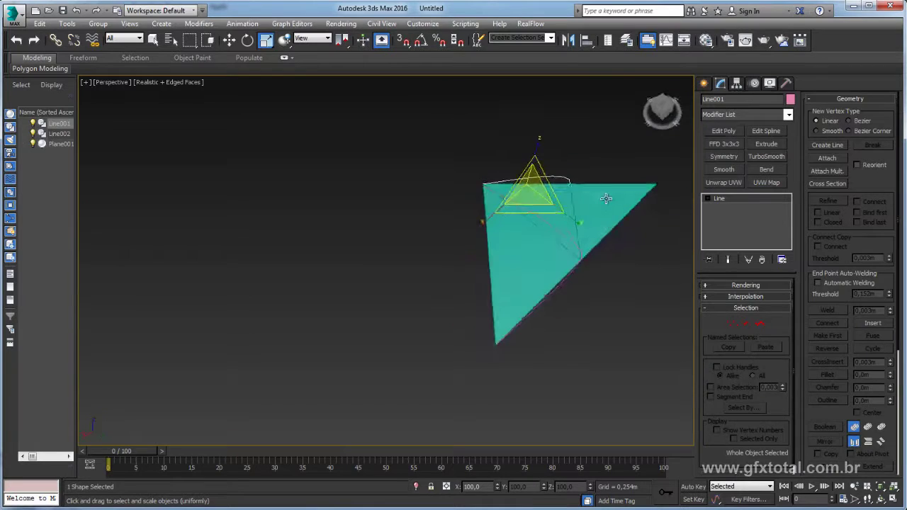
# - Move Plane001 far left out of view, then select Line001 and Line002
pyautogui.click(609, 226)
pyautogui.press('w')
pyautogui.moveTo(481, 209); pyautogui.dragTo(283, 302)
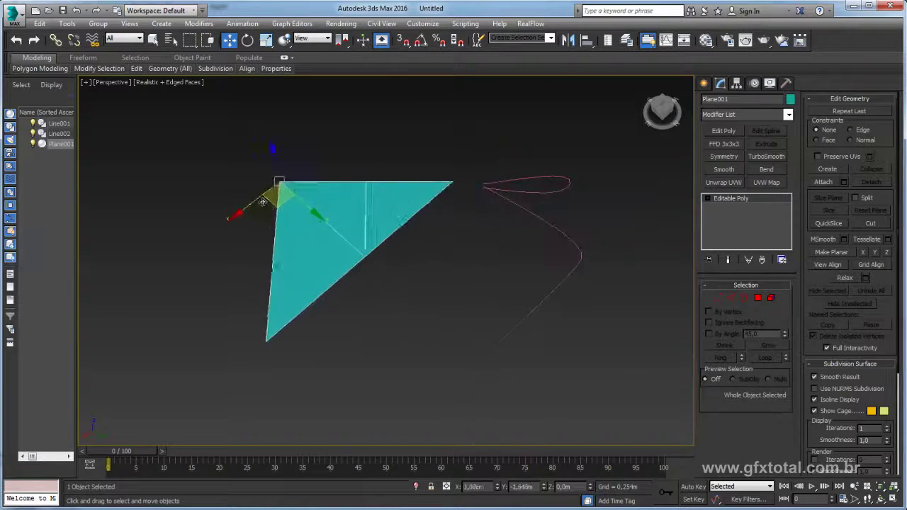
pyautogui.moveTo(283, 301)
pyautogui.keyDown('alt'); pyautogui.mouseDown(button='middle')
pyautogui.moveTo(316, 320)
pyautogui.moveTo(328, 253)
pyautogui.mouseUp(button='middle'); pyautogui.keyUp('alt')
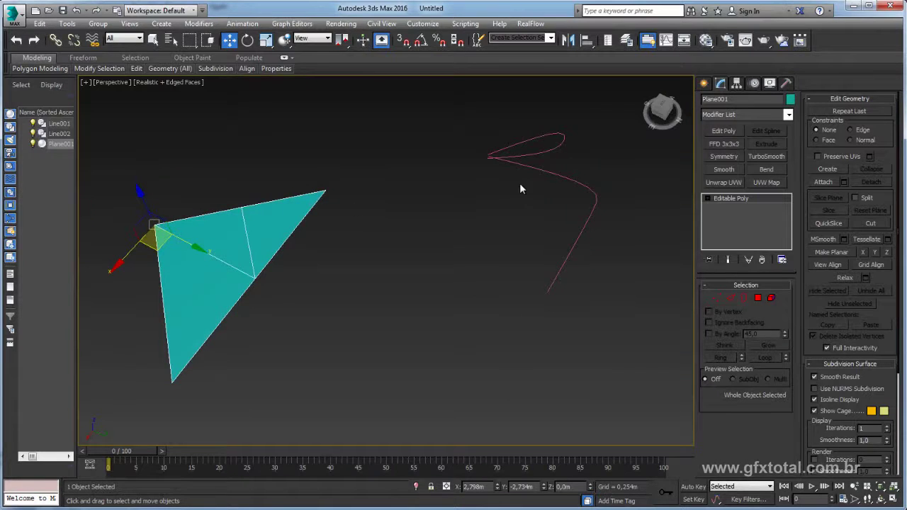
pyautogui.moveTo(519, 189)
pyautogui.keyDown('alt'); pyautogui.mouseDown(button='middle')
pyautogui.moveTo(392, 249)
pyautogui.moveTo(433, 257)
pyautogui.moveTo(419, 222)
pyautogui.moveTo(489, 364)
pyautogui.mouseUp(button='middle'); pyautogui.keyUp('alt')
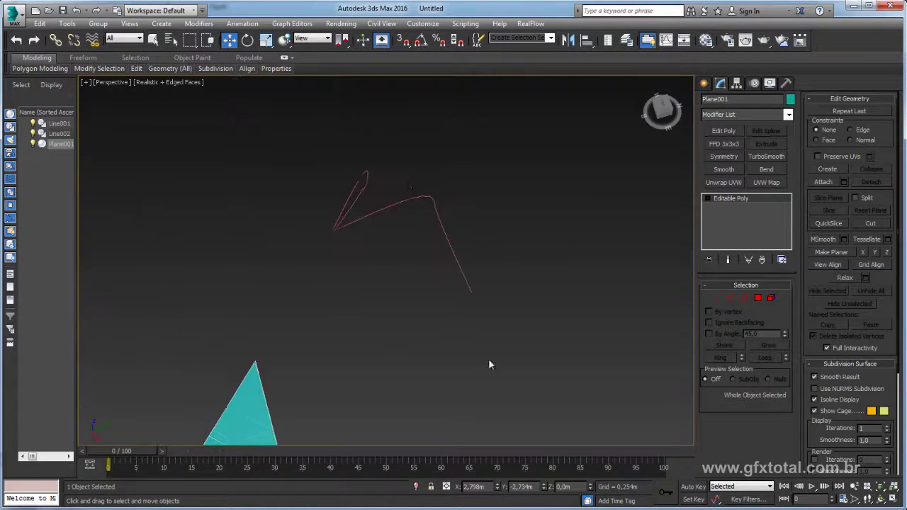
pyautogui.scroll(3, 380, 180)
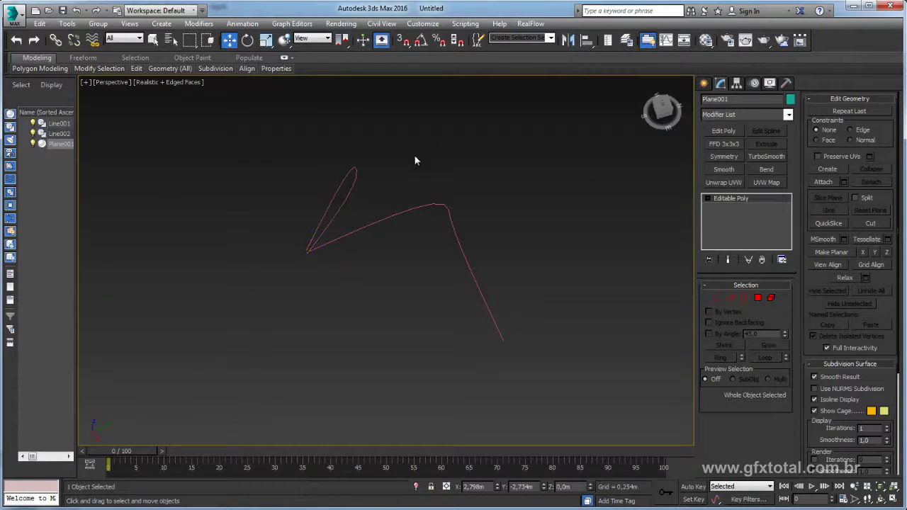
pyautogui.moveTo(415, 161); pyautogui.dragTo(439, 262)
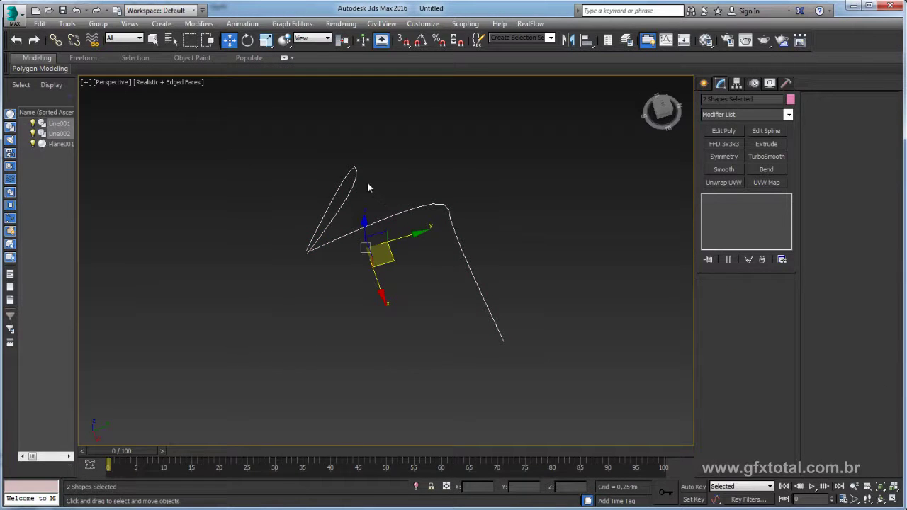
# - Convert Line001 to a NURBS object
pyautogui.click(350, 171)
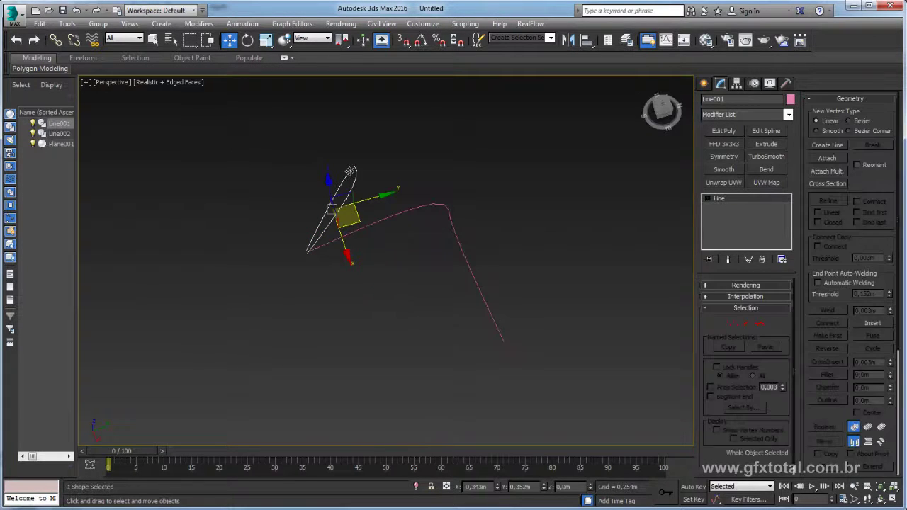
pyautogui.scroll(2, 342, 180)
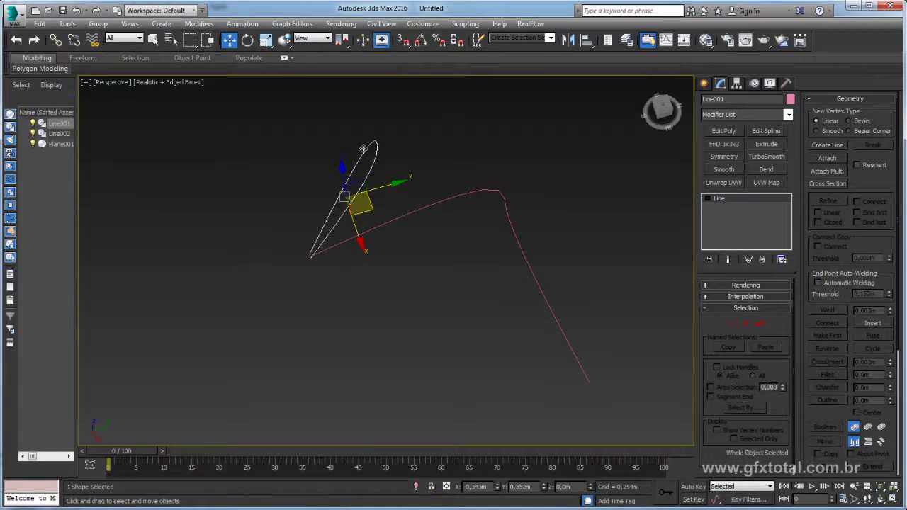
pyautogui.rightClick(362, 149)
pyautogui.moveTo(396, 260)
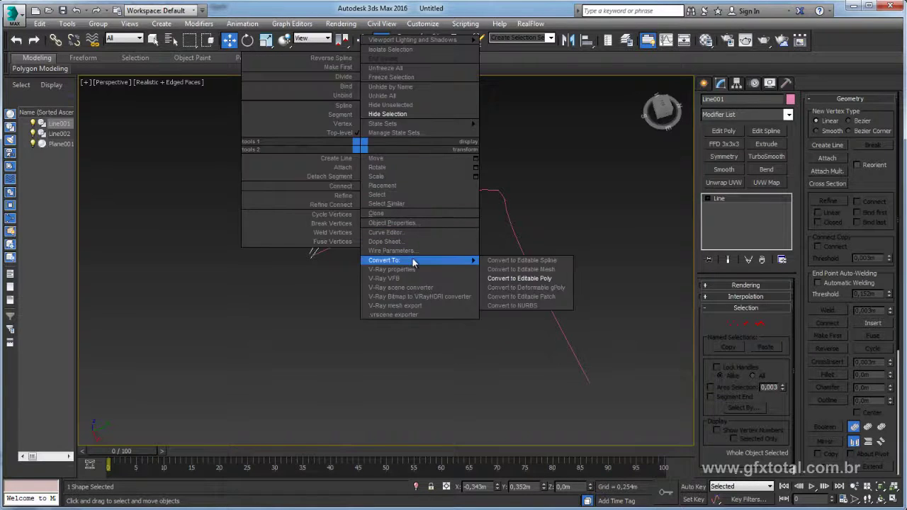
pyautogui.click(519, 306)
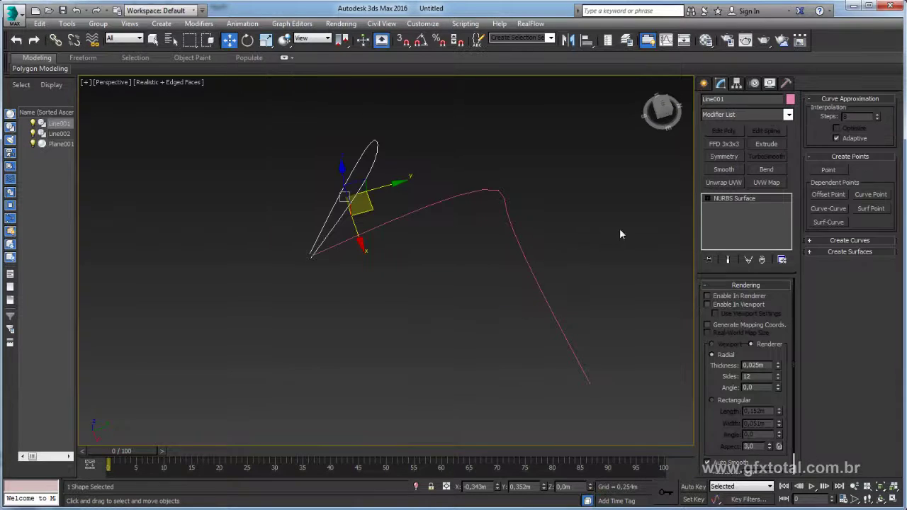
# - Attach Line002 into the Line001 NURBS object from the General rollout
pyautogui.moveTo(673, 189); pyautogui.dragTo(597, 250)
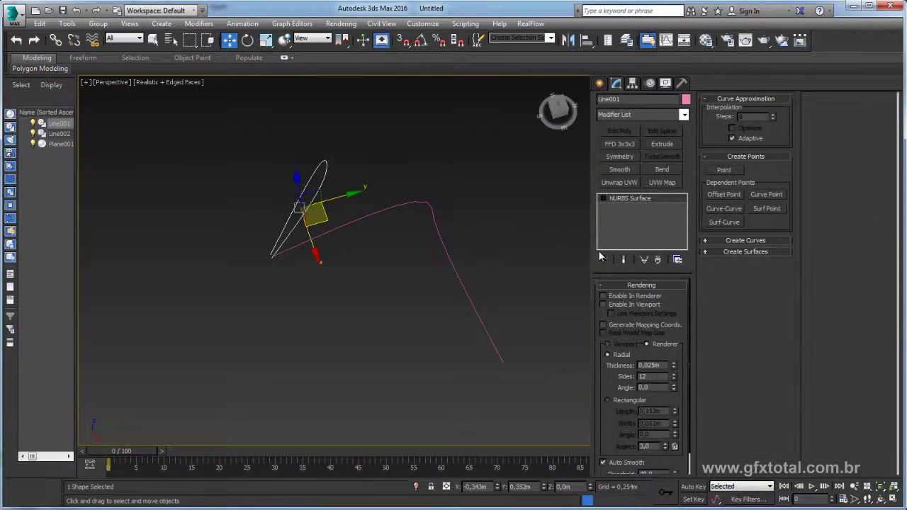
pyautogui.click(603, 199)
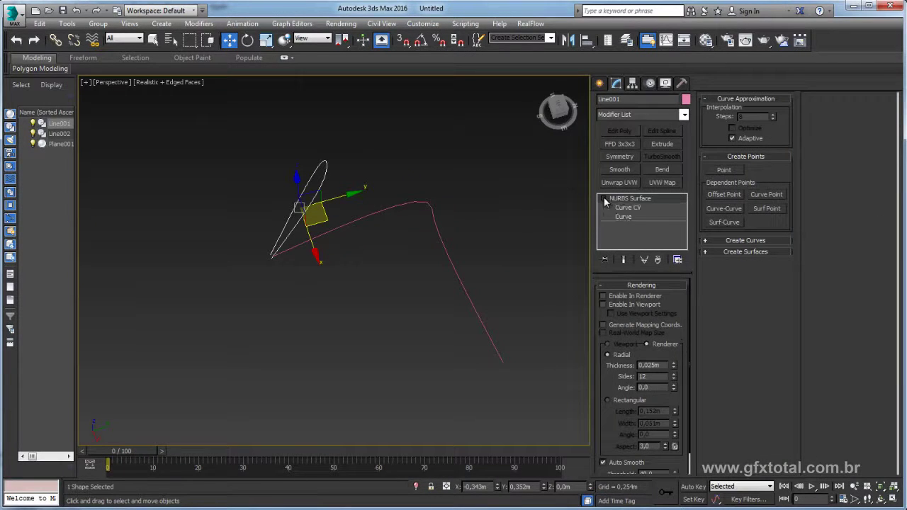
pyautogui.click(603, 199)
pyautogui.click(427, 208)
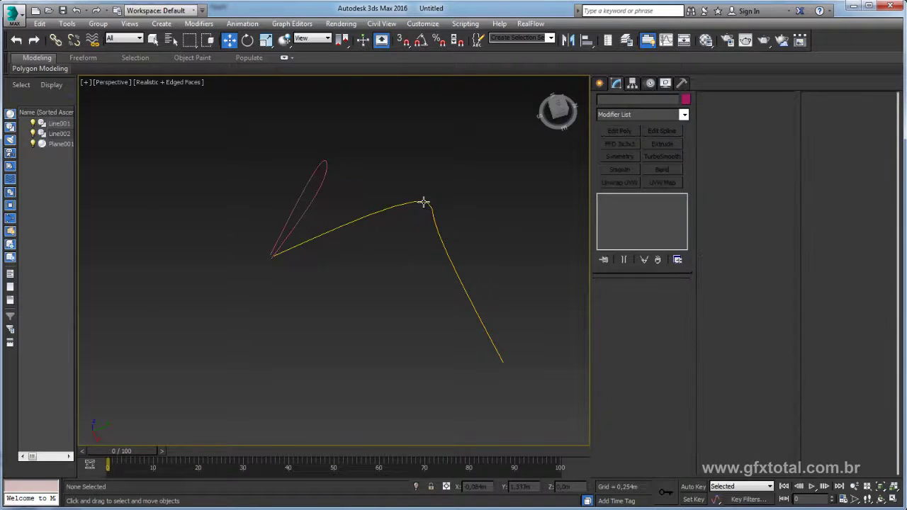
pyautogui.click(603, 199)
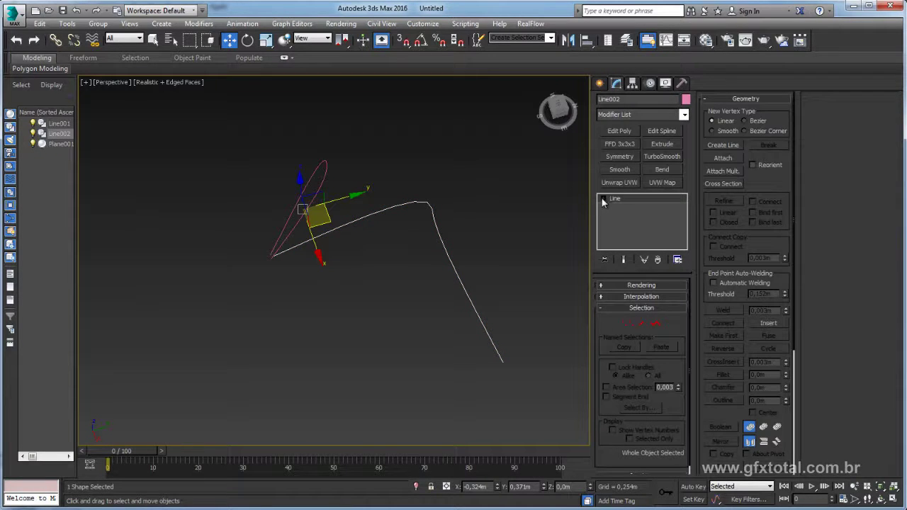
pyautogui.click(329, 173)
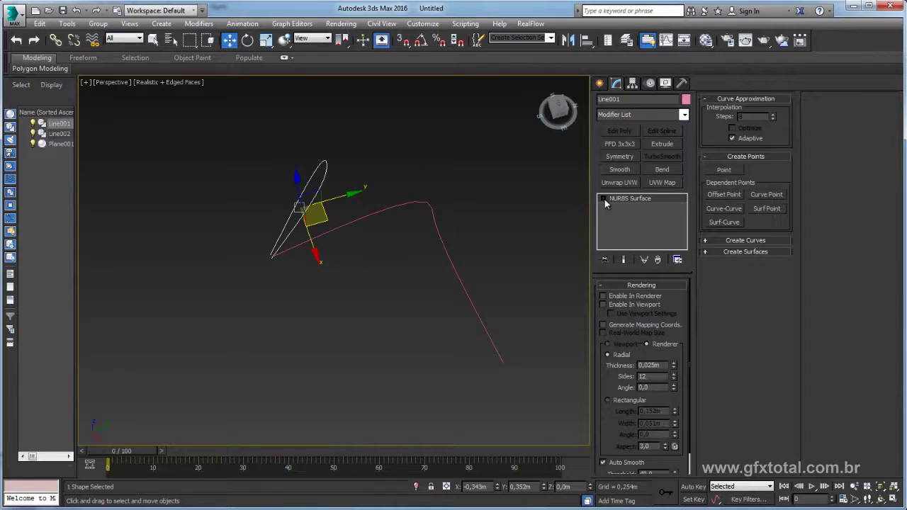
pyautogui.click(604, 284)
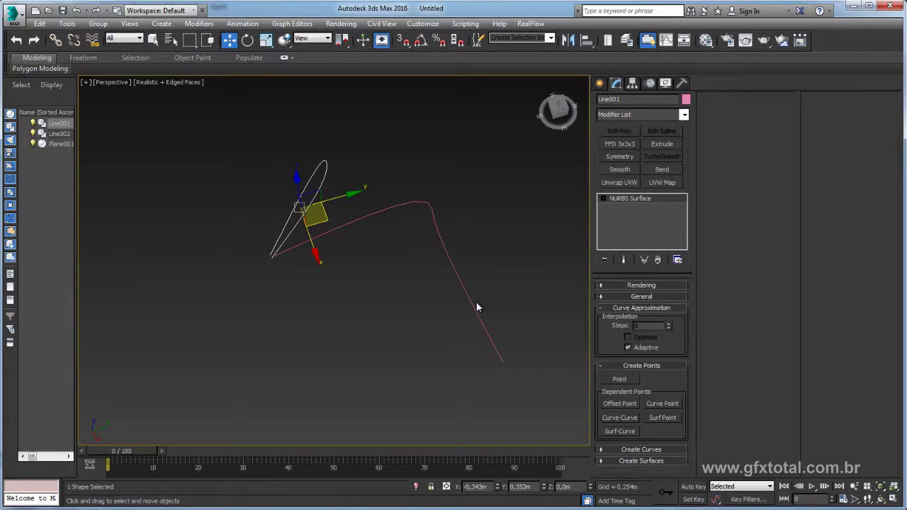
pyautogui.click(608, 297)
pyautogui.click(615, 310)
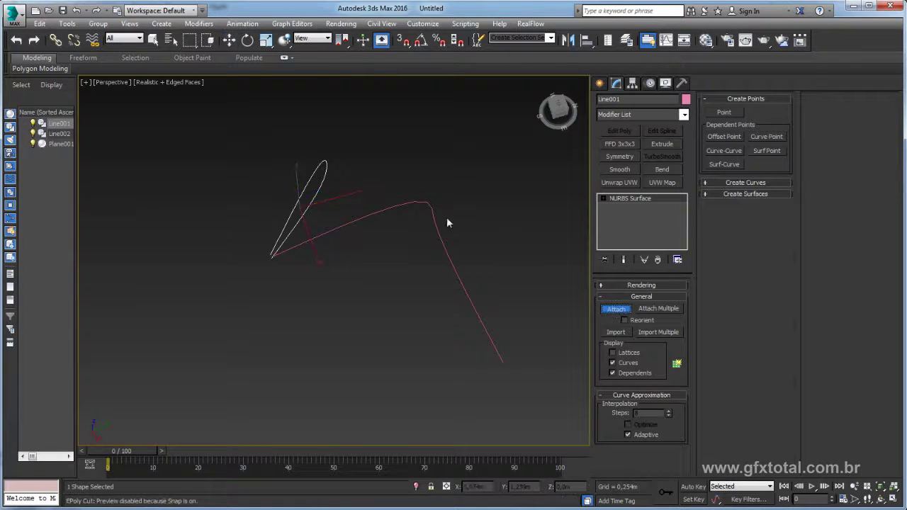
pyautogui.click(409, 201)
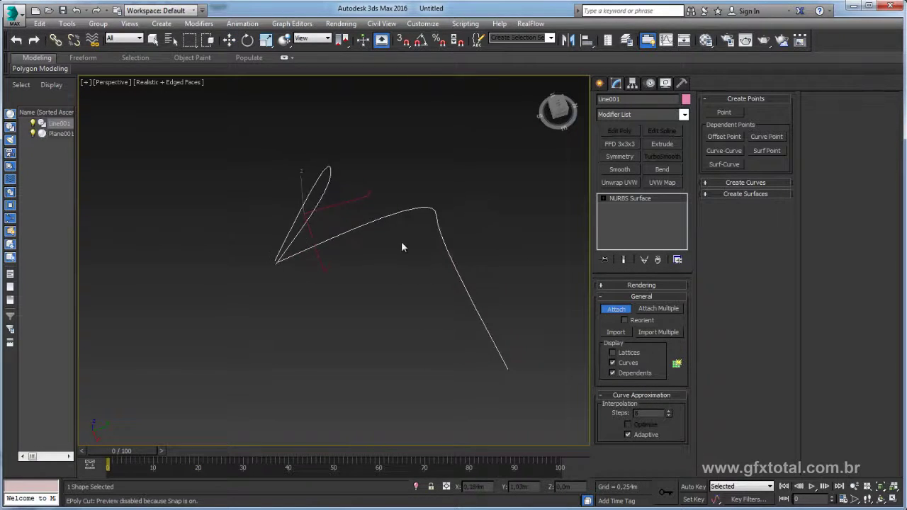
pyautogui.rightClick(364, 298)
# - Open the NURBS creation toolbox and start a U Loft surface on Line001
pyautogui.moveTo(364, 298); pyautogui.dragTo(390, 283, button='middle')
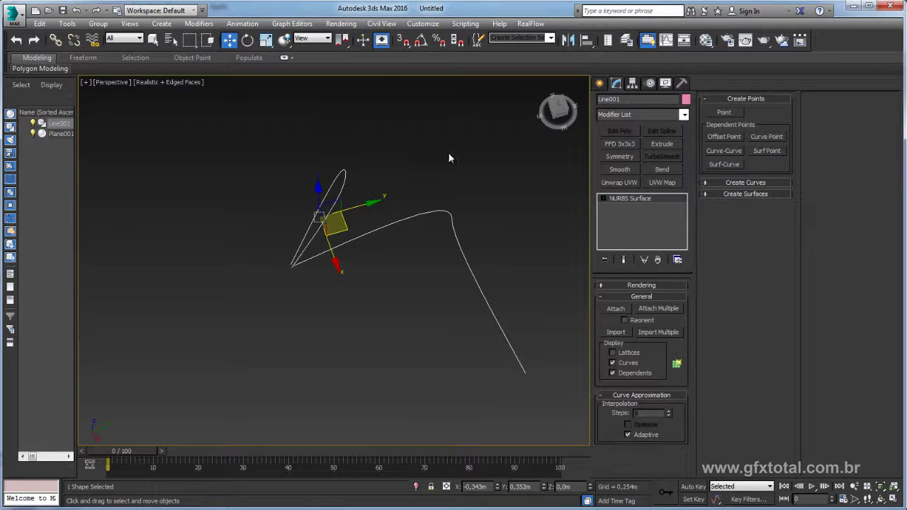
pyautogui.click(711, 193)
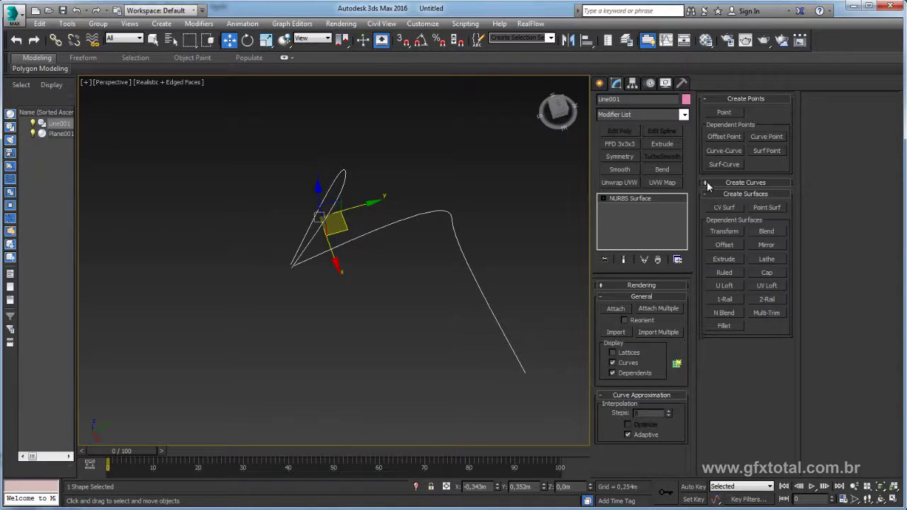
pyautogui.click(711, 183)
pyautogui.click(708, 183)
pyautogui.click(707, 195)
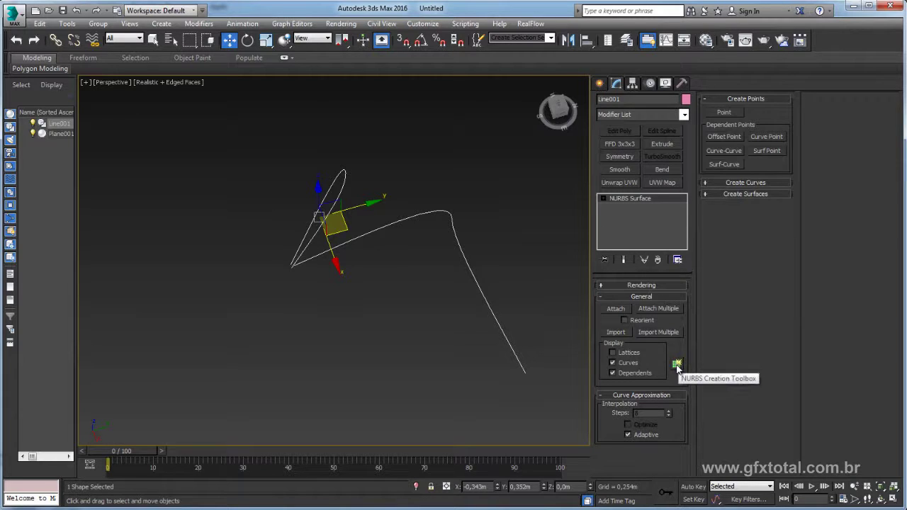
pyautogui.click(677, 365)
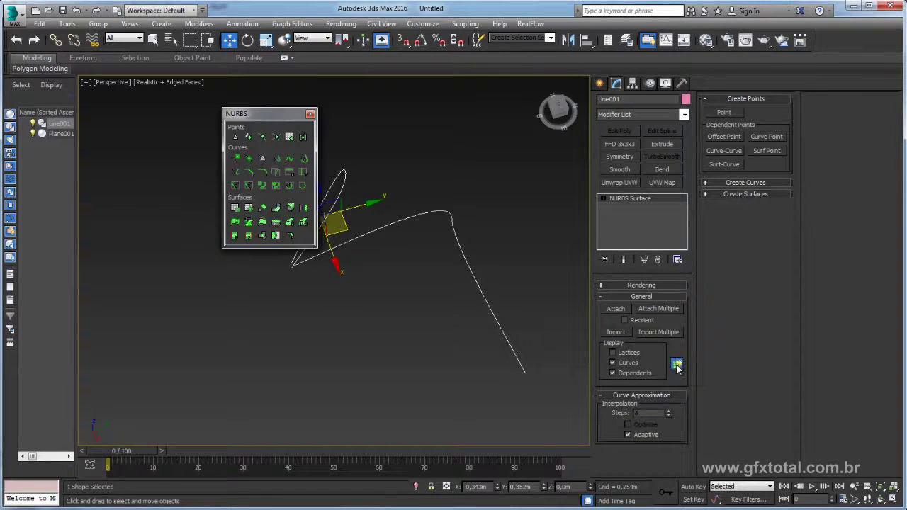
pyautogui.moveTo(262, 113); pyautogui.dragTo(164, 116)
pyautogui.moveTo(252, 211)
pyautogui.mouseDown(button='middle')
pyautogui.moveTo(332, 185)
pyautogui.moveTo(292, 211)
pyautogui.mouseUp(button='middle')
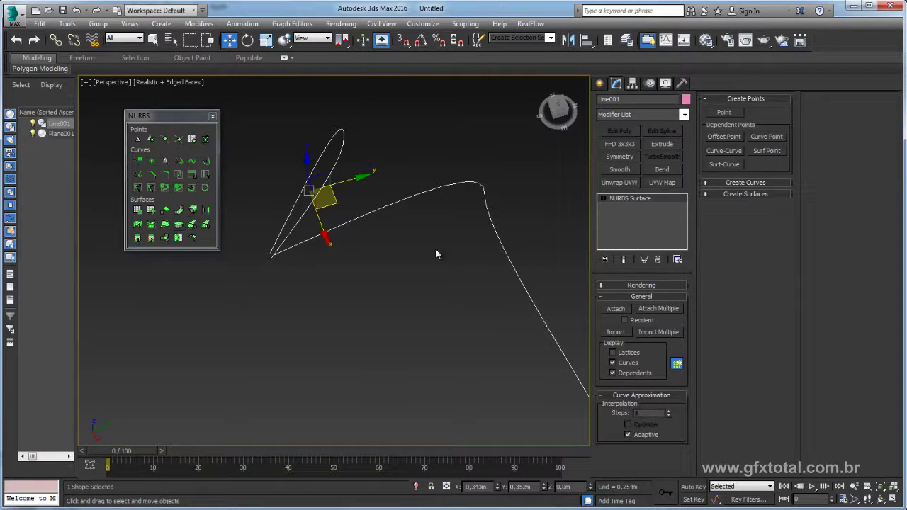
pyautogui.moveTo(400, 190); pyautogui.dragTo(403, 198, button='middle')
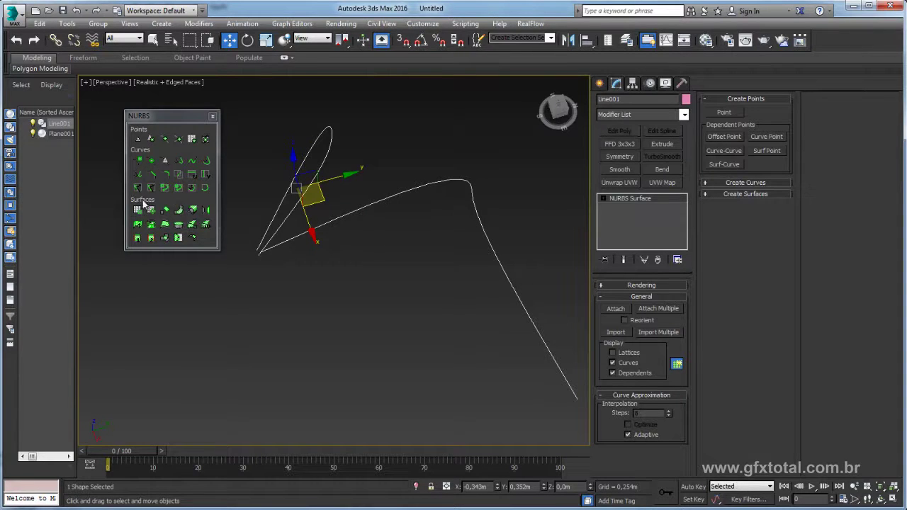
pyautogui.click(192, 226)
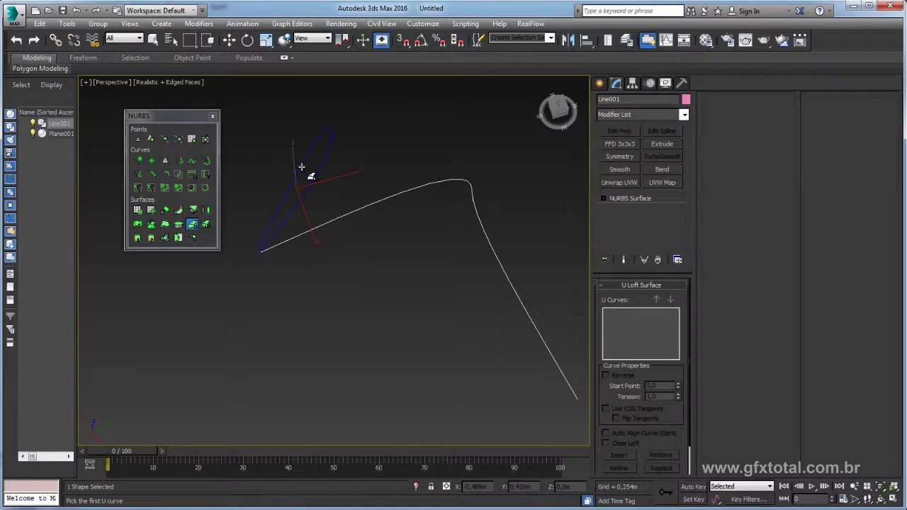
# - Loft a U surface from the small curve to the large curve, then exit the tool
pyautogui.click(306, 173)
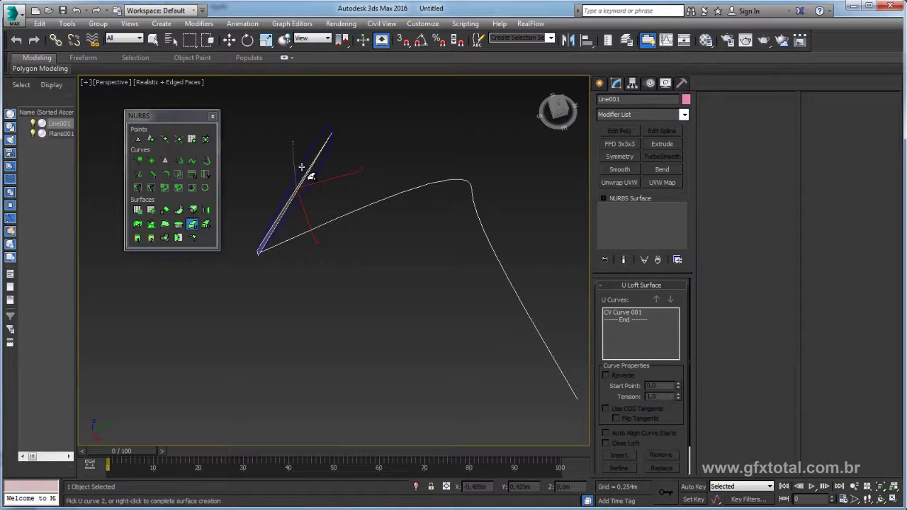
pyautogui.click(374, 202)
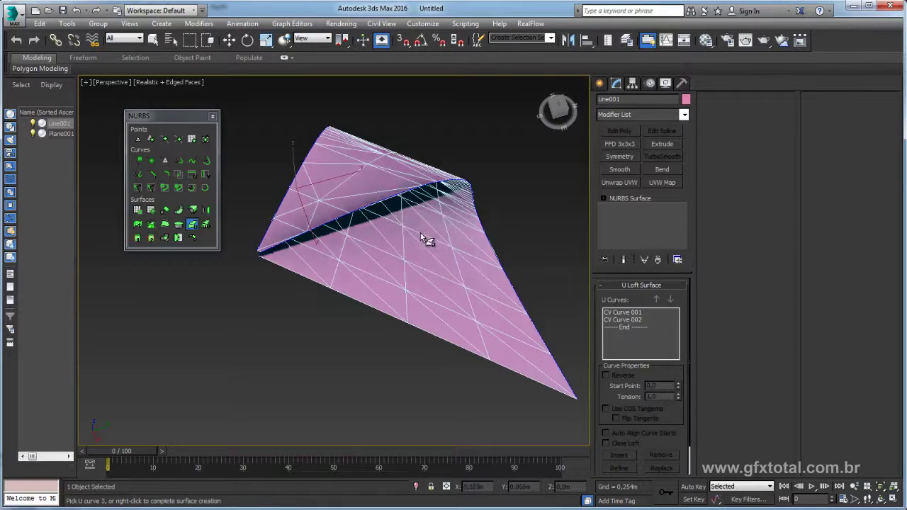
pyautogui.moveTo(463, 247)
pyautogui.keyDown('alt'); pyautogui.mouseDown(button='middle')
pyautogui.moveTo(447, 257)
pyautogui.moveTo(401, 181)
pyautogui.moveTo(427, 180)
pyautogui.moveTo(482, 215)
pyautogui.moveTo(427, 243)
pyautogui.moveTo(378, 217)
pyautogui.moveTo(340, 293)
pyautogui.moveTo(395, 308)
pyautogui.moveTo(496, 304)
pyautogui.mouseUp(button='middle'); pyautogui.keyUp('alt')
pyautogui.scroll(-4, 379, 218)
pyautogui.rightClick(377, 219)
pyautogui.keyDown('alt'); pyautogui.moveTo(472, 257); pyautogui.dragTo(382, 236, button='middle'); pyautogui.keyUp('alt')
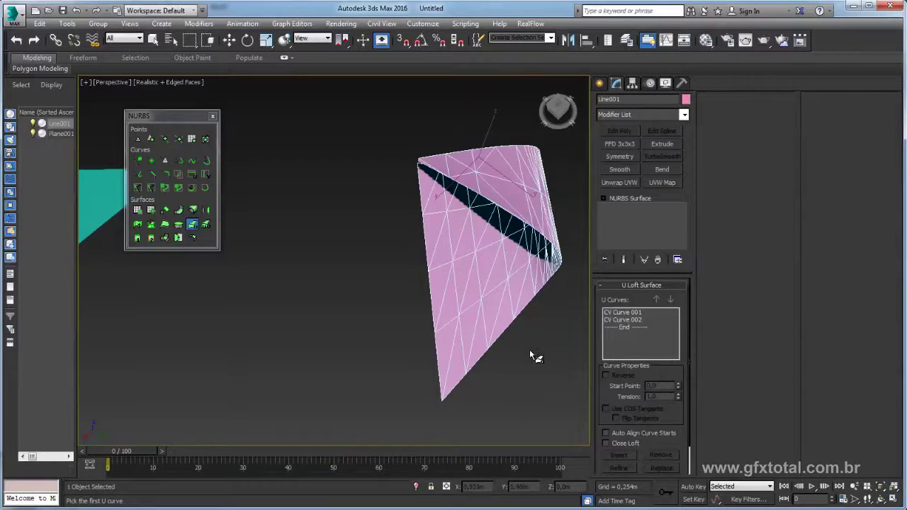
pyautogui.moveTo(492, 328)
pyautogui.keyDown('alt'); pyautogui.mouseDown(button='middle')
pyautogui.moveTo(495, 319)
pyautogui.moveTo(435, 290)
pyautogui.moveTo(411, 186)
pyautogui.mouseUp(button='middle'); pyautogui.keyUp('alt')
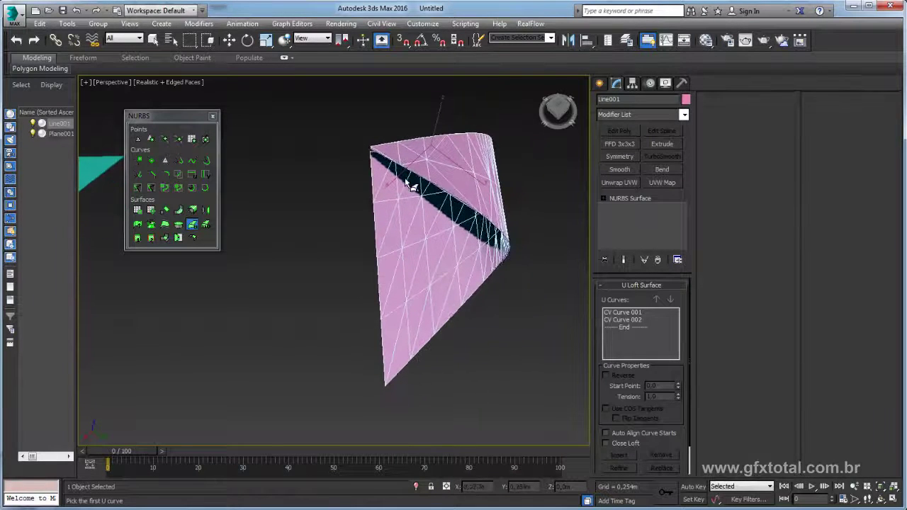
pyautogui.rightClick(311, 203)
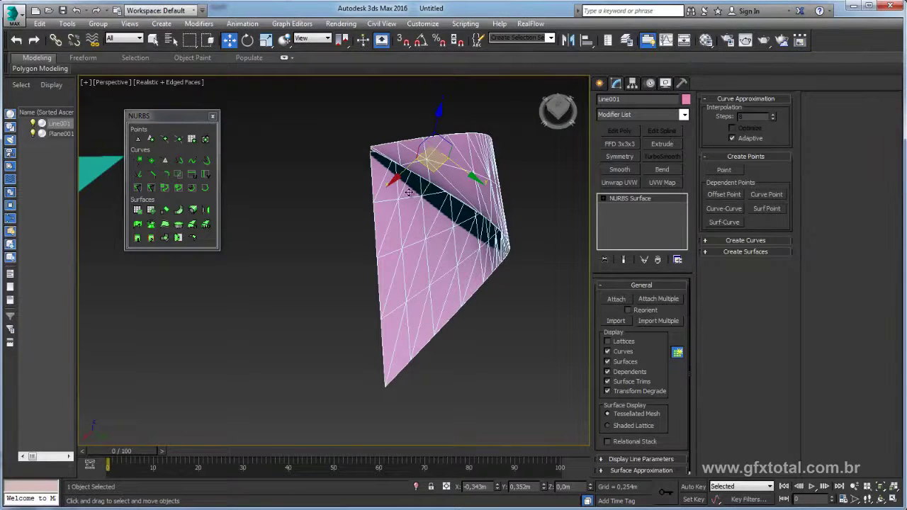
# - Select the two corner curve CVs and move them down and right in Top view
pyautogui.keyDown('alt'); pyautogui.moveTo(493, 192); pyautogui.dragTo(508, 269, button='middle'); pyautogui.keyUp('alt')
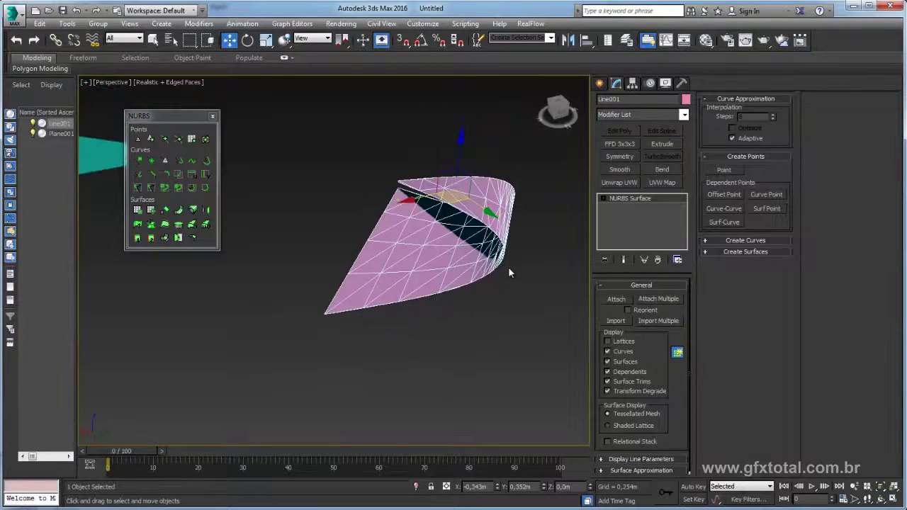
pyautogui.click(603, 199)
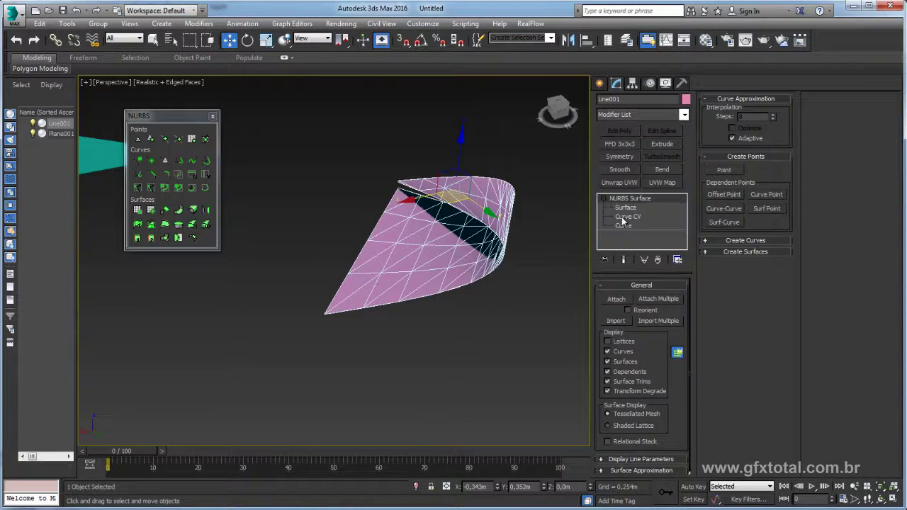
pyautogui.click(628, 216)
pyautogui.scroll(2, 411, 180)
pyautogui.scroll(2, 365, 165)
pyautogui.scroll(2, 368, 166)
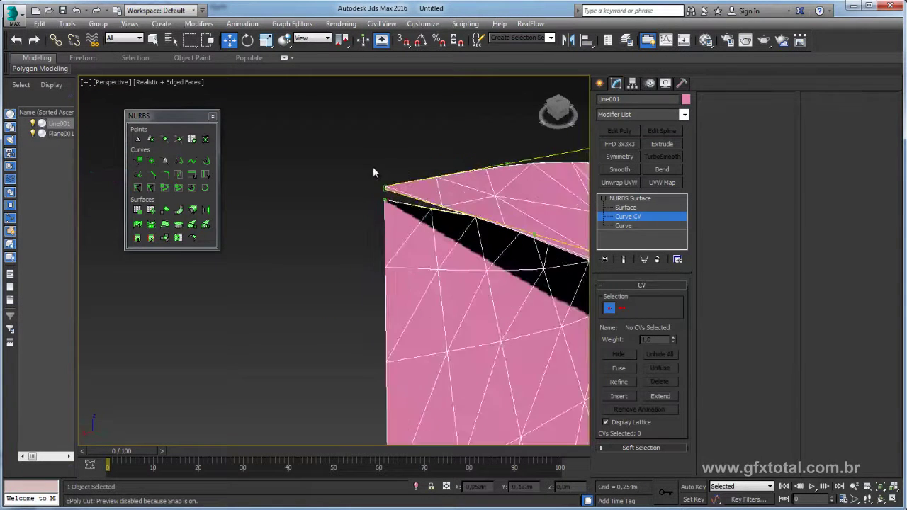
pyautogui.moveTo(392, 192)
pyautogui.mouseDown()
pyautogui.moveTo(407, 214)
pyautogui.moveTo(386, 215)
pyautogui.mouseUp()
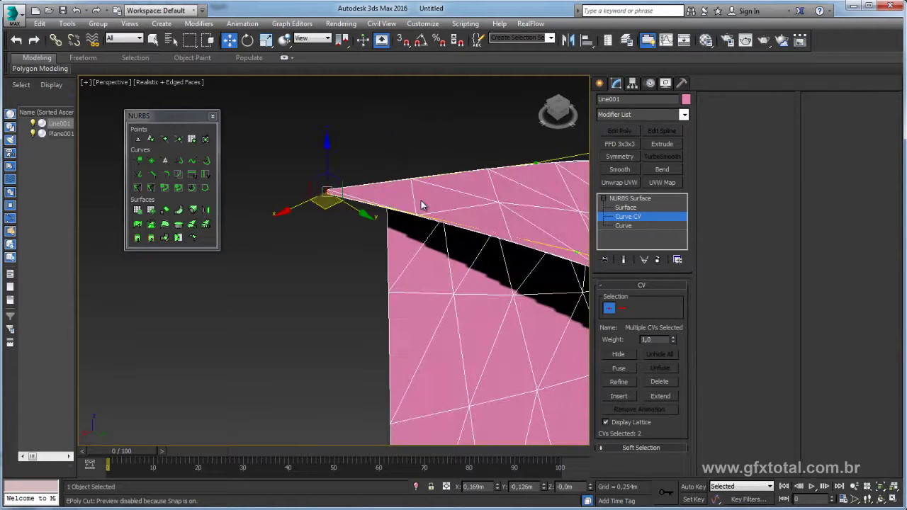
pyautogui.press('t')
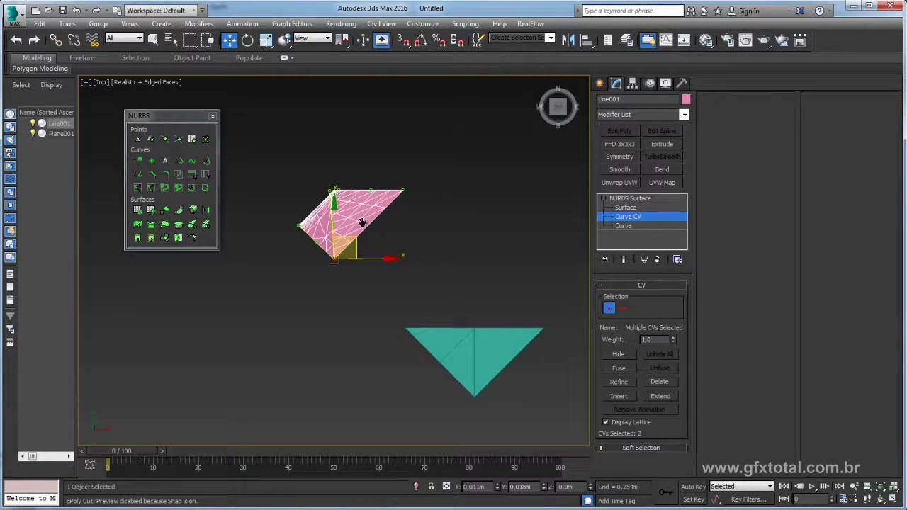
pyautogui.scroll(3, 360, 291)
pyautogui.scroll(2, 360, 291)
pyautogui.moveTo(335, 310); pyautogui.dragTo(405, 269, button='middle')
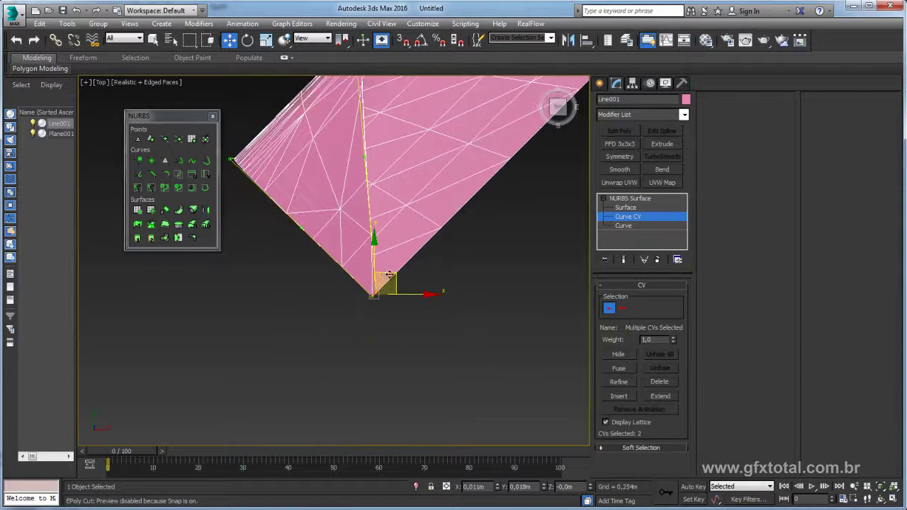
pyautogui.moveTo(406, 282); pyautogui.dragTo(429, 311)
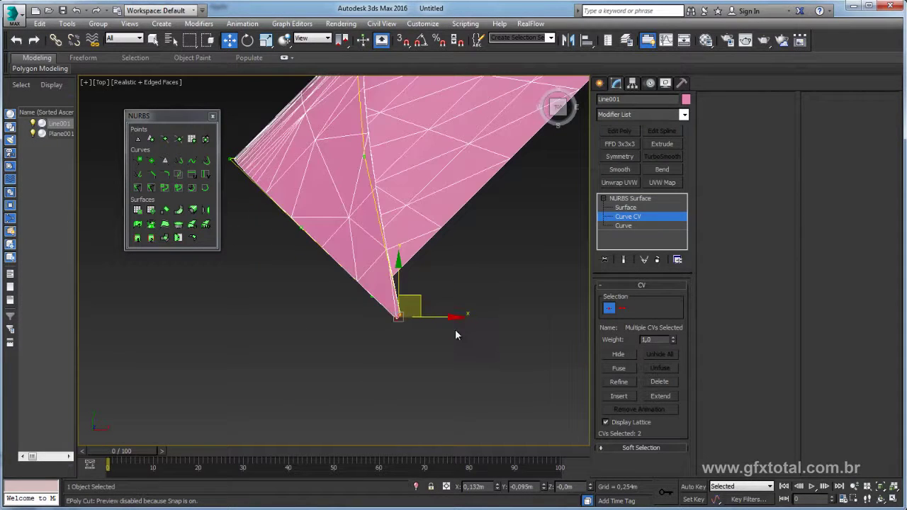
pyautogui.moveTo(458, 336)
pyautogui.mouseDown(button='middle')
pyautogui.moveTo(445, 329)
pyautogui.moveTo(505, 224)
pyautogui.moveTo(491, 219)
pyautogui.moveTo(473, 259)
pyautogui.moveTo(401, 348)
pyautogui.moveTo(415, 335)
pyautogui.moveTo(418, 370)
pyautogui.moveTo(454, 305)
pyautogui.moveTo(486, 276)
pyautogui.moveTo(418, 251)
pyautogui.moveTo(444, 272)
pyautogui.moveTo(413, 247)
pyautogui.moveTo(456, 275)
pyautogui.moveTo(410, 282)
pyautogui.mouseUp(button='middle')
pyautogui.press('p')
# - Lower two CVs and lift the lower ones so the surface curls upward
pyautogui.click(453, 280)
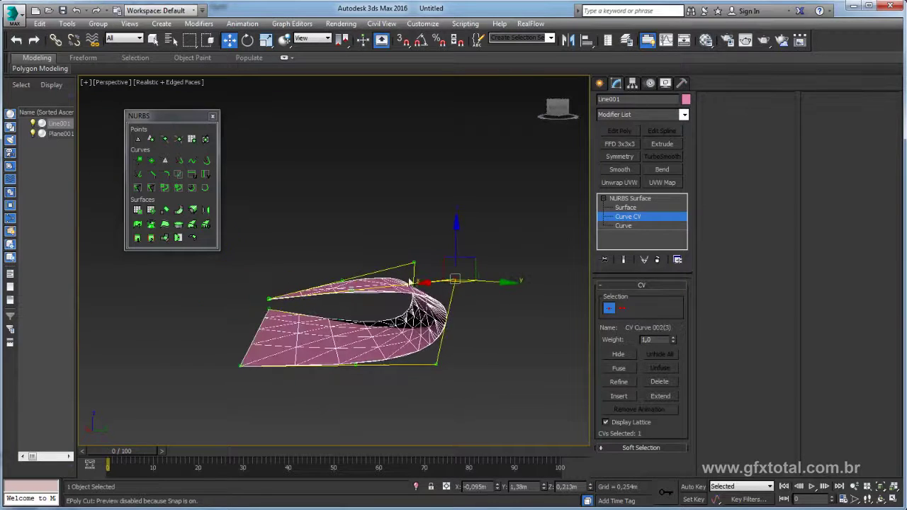
pyautogui.moveTo(454, 249); pyautogui.dragTo(486, 277)
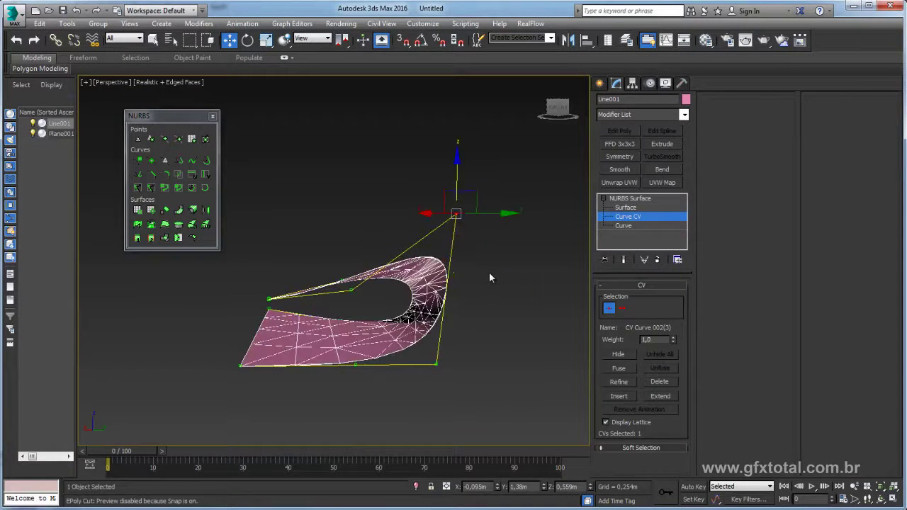
pyautogui.hotkey('ctrl', 'z')
pyautogui.keyDown('alt'); pyautogui.moveTo(366, 384); pyautogui.dragTo(354, 374, button='middle'); pyautogui.keyUp('alt')
pyautogui.keyDown('ctrl'); pyautogui.click(418, 268); pyautogui.keyUp('ctrl')
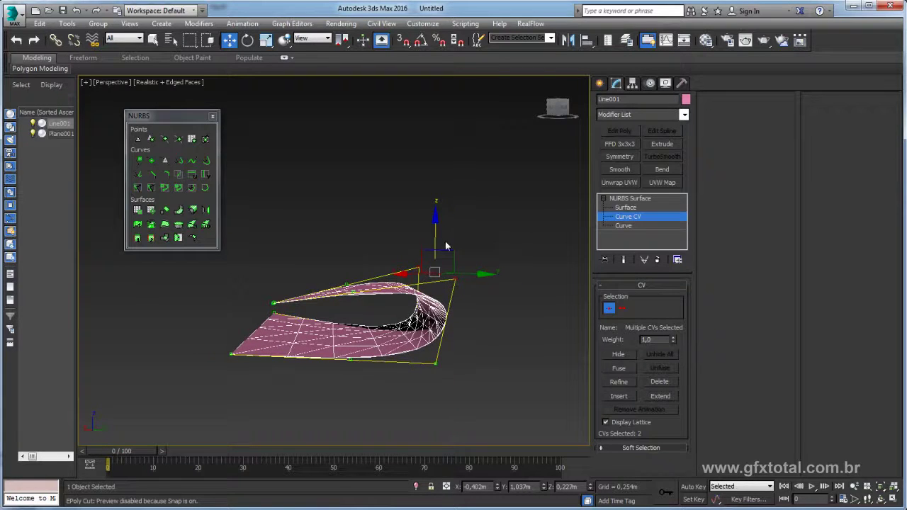
pyautogui.moveTo(434, 236)
pyautogui.mouseDown()
pyautogui.moveTo(359, 286)
pyautogui.moveTo(367, 274)
pyautogui.mouseUp()
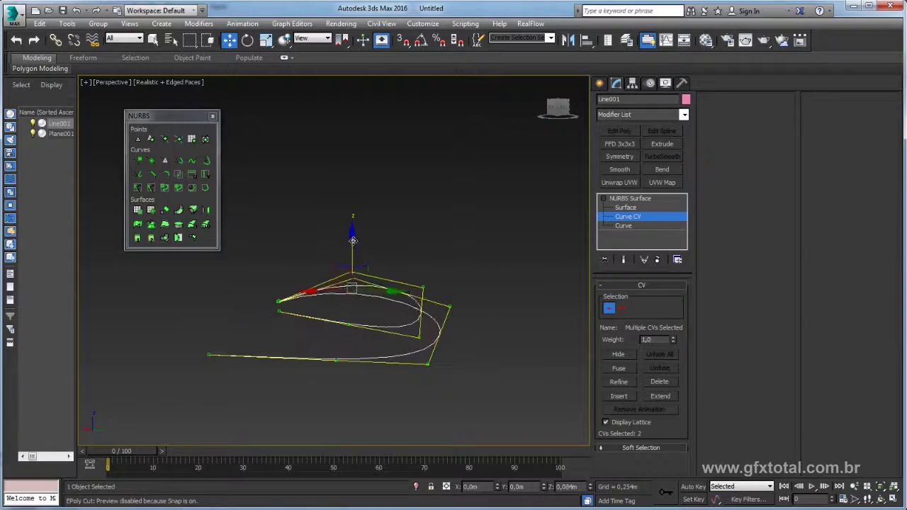
pyautogui.moveTo(367, 274)
pyautogui.keyDown('alt'); pyautogui.mouseDown(button='middle')
pyautogui.moveTo(420, 299)
pyautogui.moveTo(360, 324)
pyautogui.mouseUp(button='middle'); pyautogui.keyUp('alt')
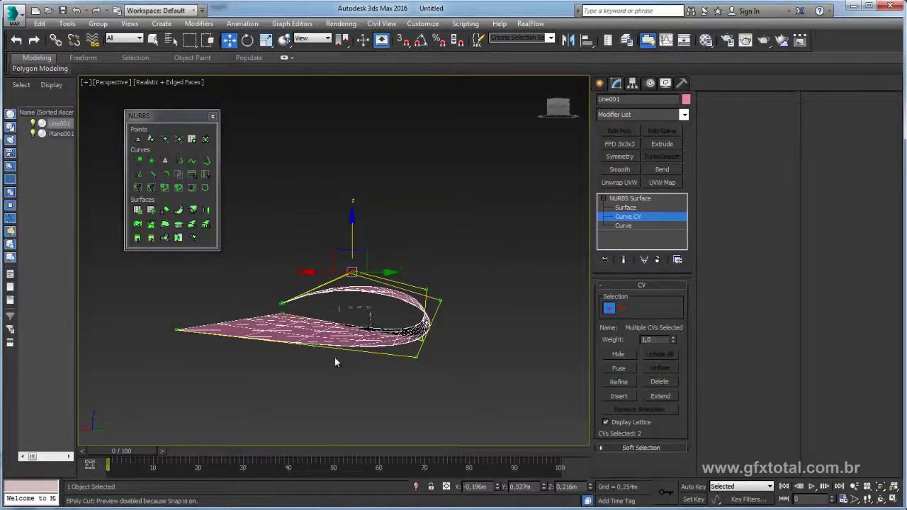
pyautogui.click(324, 318)
pyautogui.moveTo(340, 292); pyautogui.dragTo(340, 272)
pyautogui.click(630, 198)
# - Close the NURBS toolbox and re-angle the view on the pink surface
pyautogui.moveTo(396, 298)
pyautogui.keyDown('alt'); pyautogui.mouseDown(button='middle')
pyautogui.moveTo(427, 291)
pyautogui.moveTo(455, 347)
pyautogui.mouseUp(button='middle'); pyautogui.keyUp('alt')
pyautogui.scroll(-5, 426, 292)
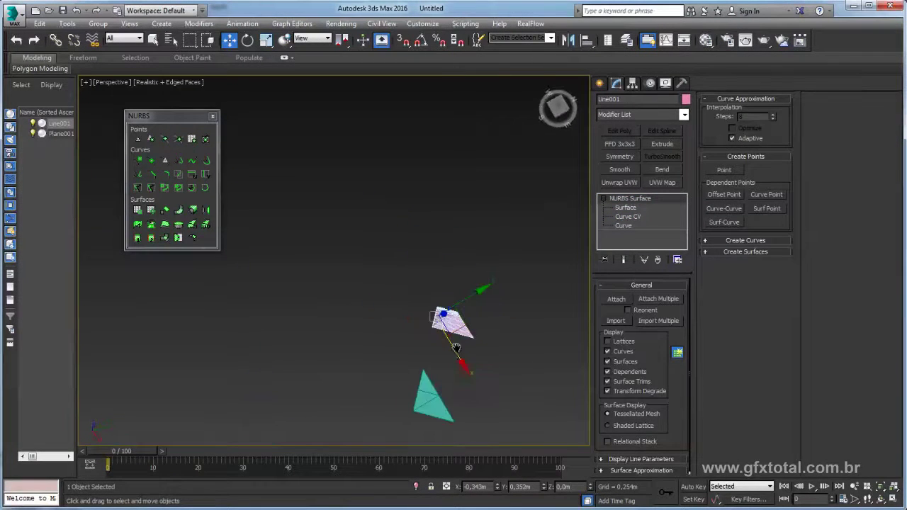
pyautogui.scroll(4, 452, 333)
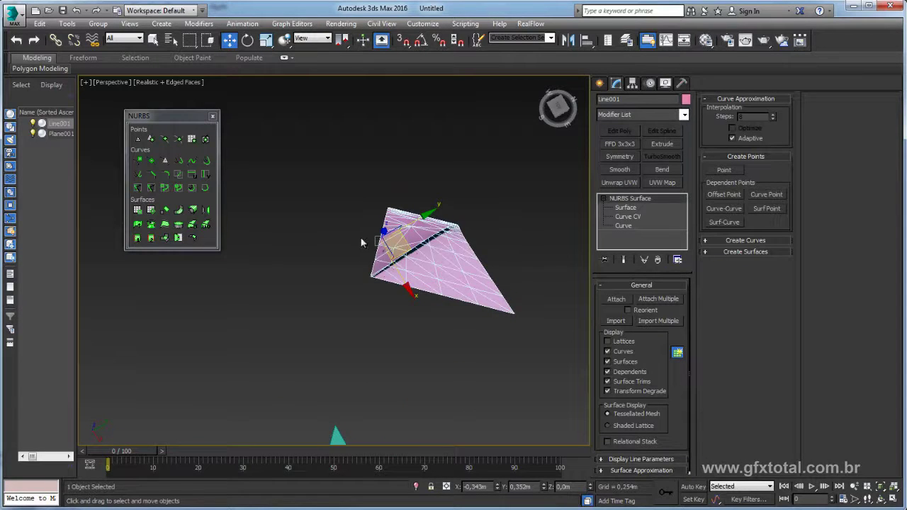
pyautogui.click(213, 116)
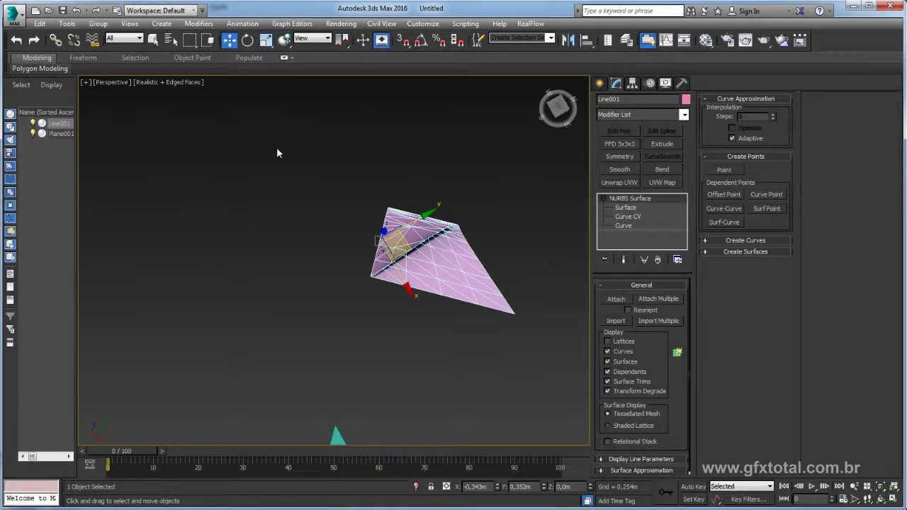
pyautogui.keyDown('alt'); pyautogui.moveTo(276, 147); pyautogui.dragTo(380, 266, button='middle'); pyautogui.keyUp('alt')
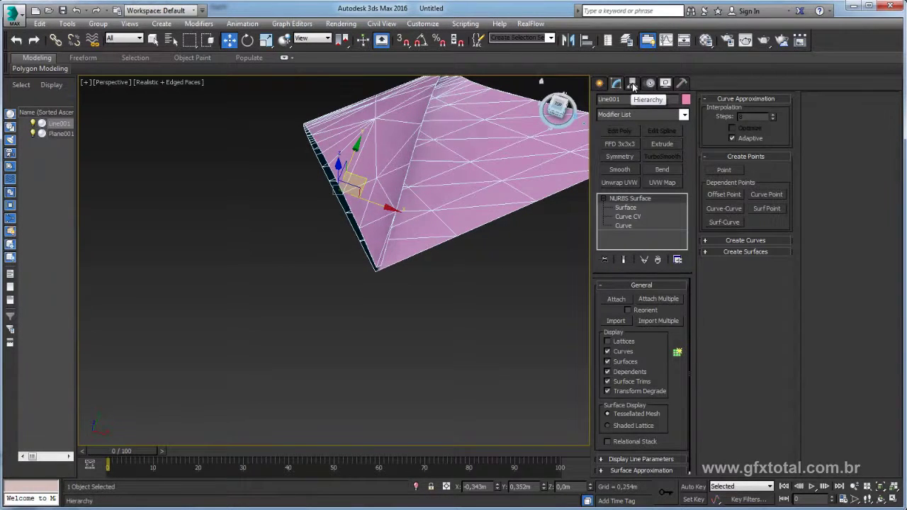
# - Snap Line001's pivot onto the surface's bottom corner vertex using Affect Pivot Only
pyautogui.click(632, 84)
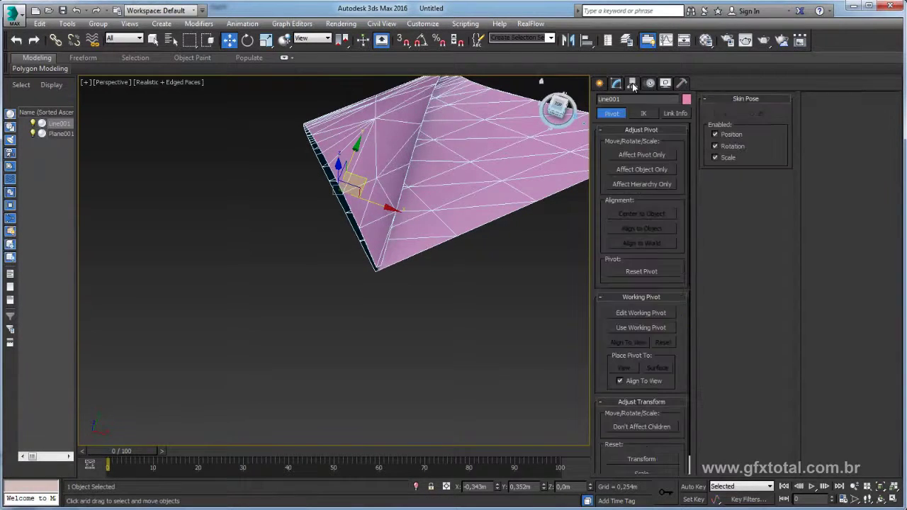
pyautogui.click(642, 155)
pyautogui.moveTo(341, 189); pyautogui.dragTo(370, 278)
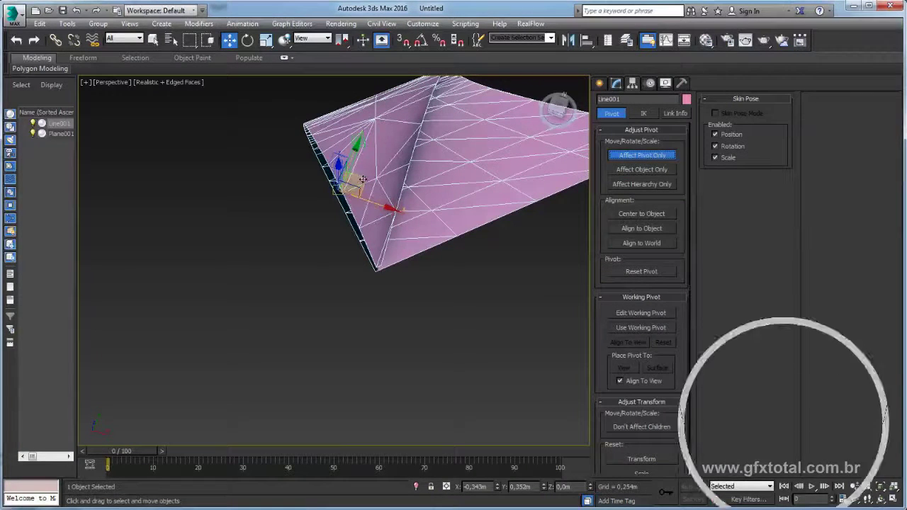
pyautogui.scroll(3, 370, 278)
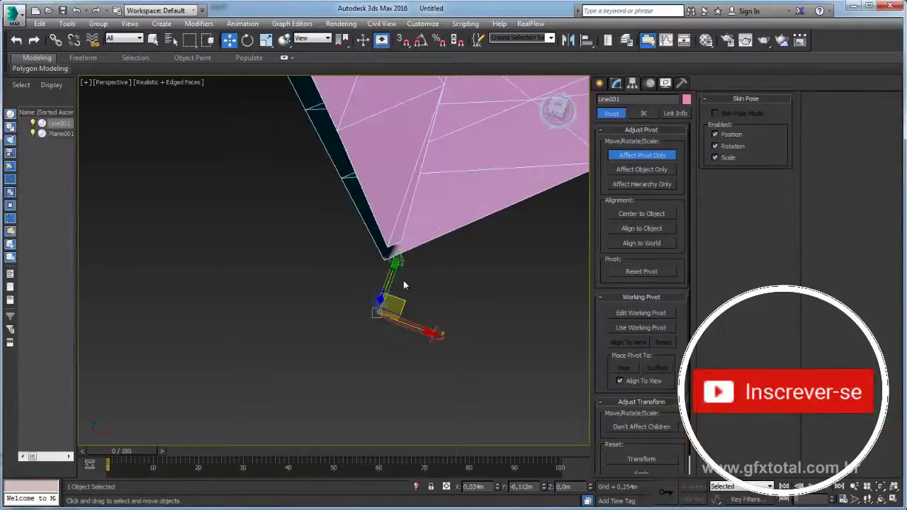
pyautogui.moveTo(383, 277)
pyautogui.keyDown('alt'); pyautogui.mouseDown(button='middle')
pyautogui.moveTo(377, 270)
pyautogui.moveTo(399, 330)
pyautogui.moveTo(378, 241)
pyautogui.moveTo(379, 308)
pyautogui.mouseUp(button='middle'); pyautogui.keyUp('alt')
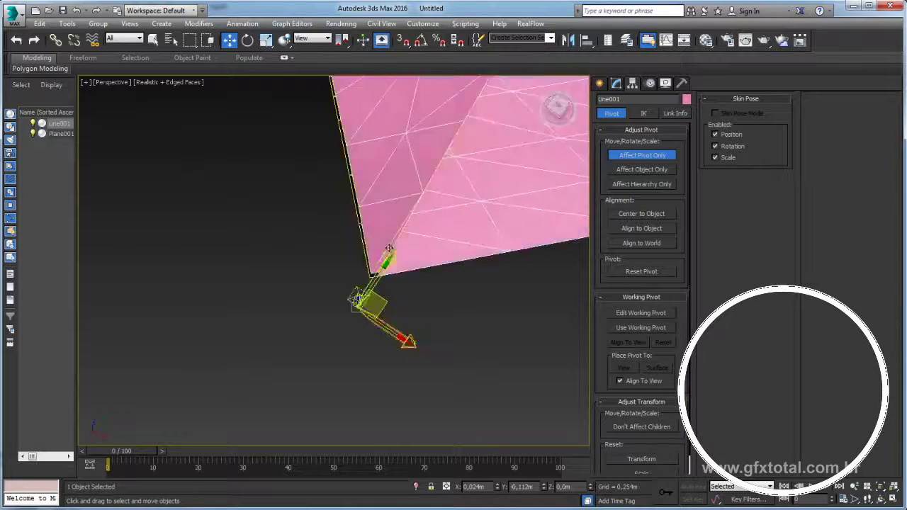
pyautogui.press('s')
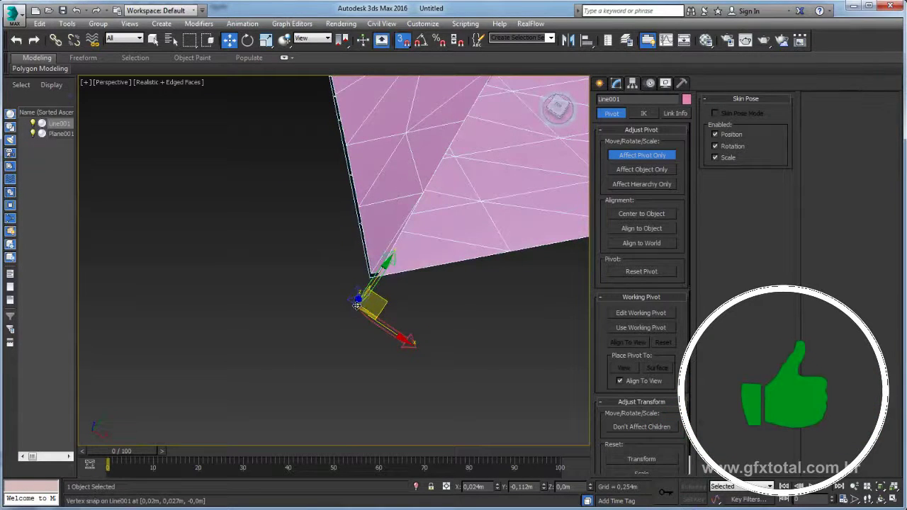
pyautogui.moveTo(357, 305); pyautogui.dragTo(370, 274)
pyautogui.moveTo(370, 275)
pyautogui.keyDown('alt'); pyautogui.mouseDown(button='middle')
pyautogui.moveTo(397, 280)
pyautogui.moveTo(398, 265)
pyautogui.moveTo(385, 279)
pyautogui.moveTo(323, 279)
pyautogui.mouseUp(button='middle'); pyautogui.keyUp('alt')
pyautogui.click(641, 156)
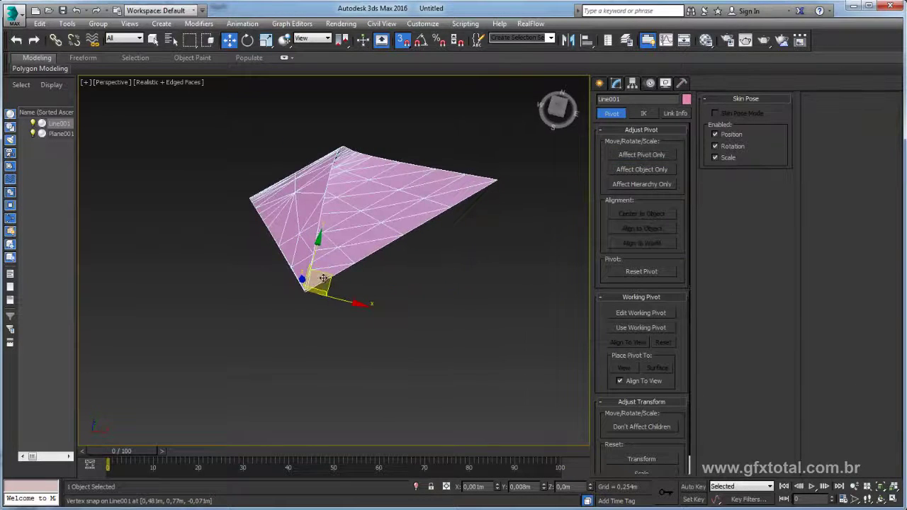
pyautogui.click(403, 43)
pyautogui.keyDown('alt'); pyautogui.moveTo(393, 193); pyautogui.dragTo(436, 184, button='middle'); pyautogui.keyUp('alt')
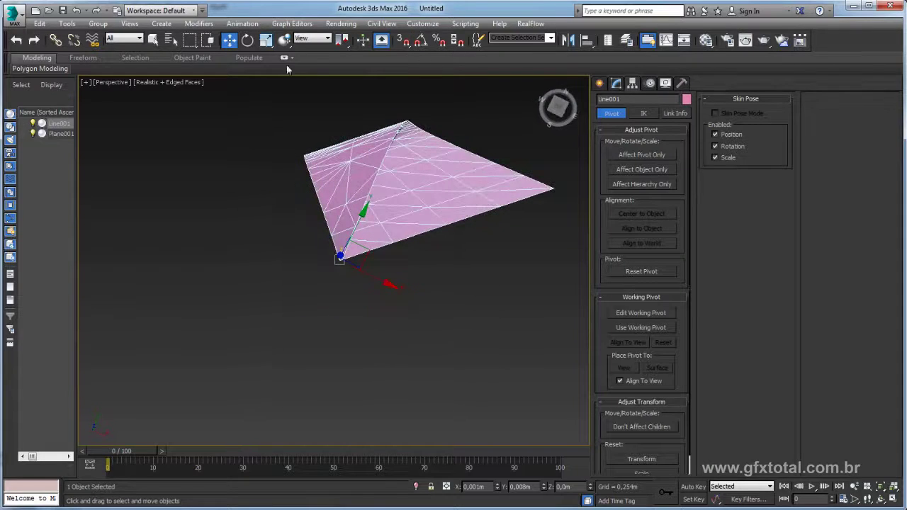
# - Switch to Rotate, enable Angle Snap, and check its angle value in Grid and Snap Settings
pyautogui.click(247, 40)
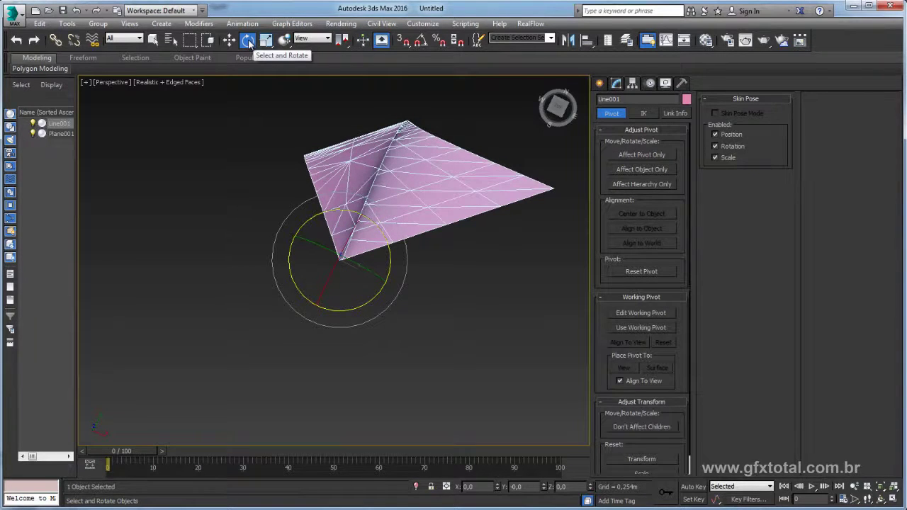
pyautogui.click(421, 42)
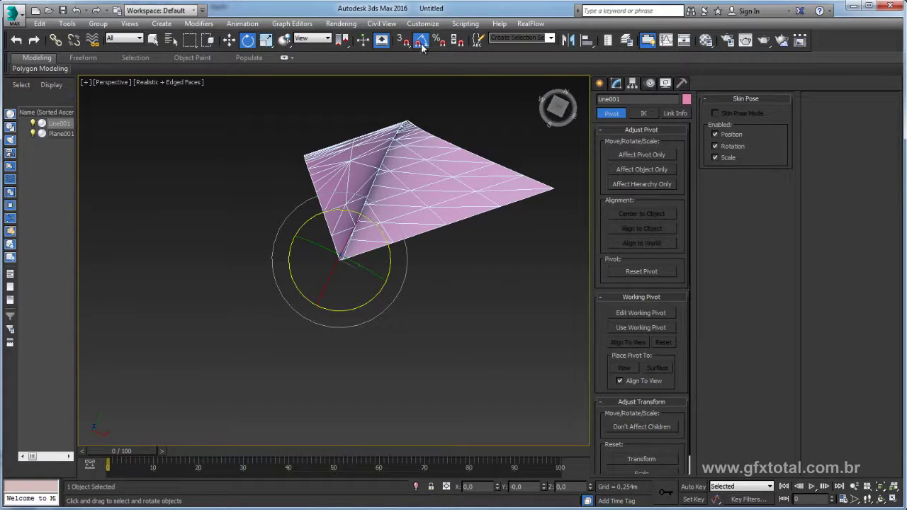
pyautogui.rightClick(420, 41)
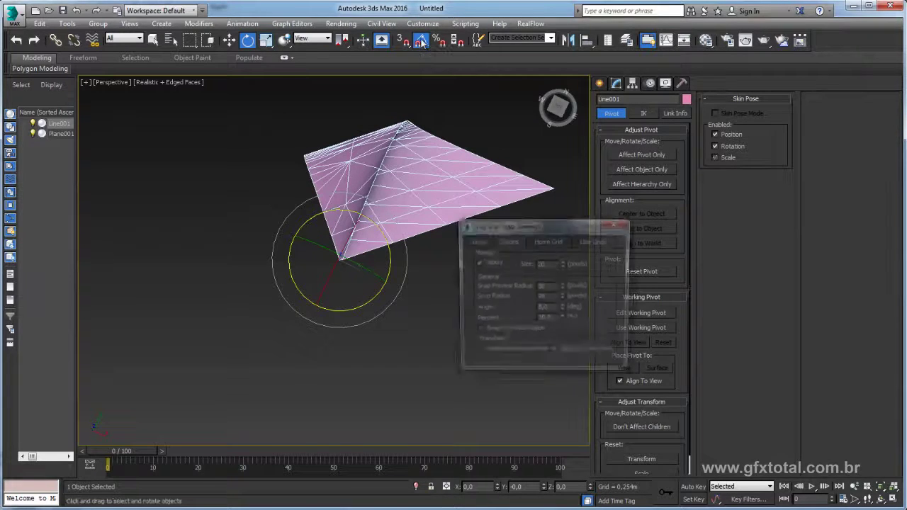
pyautogui.doubleClick(521, 266)
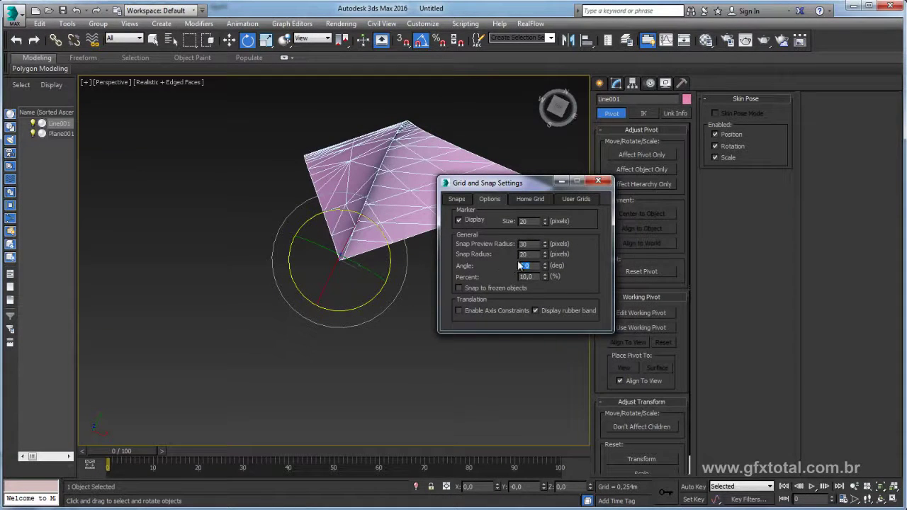
pyautogui.click(599, 183)
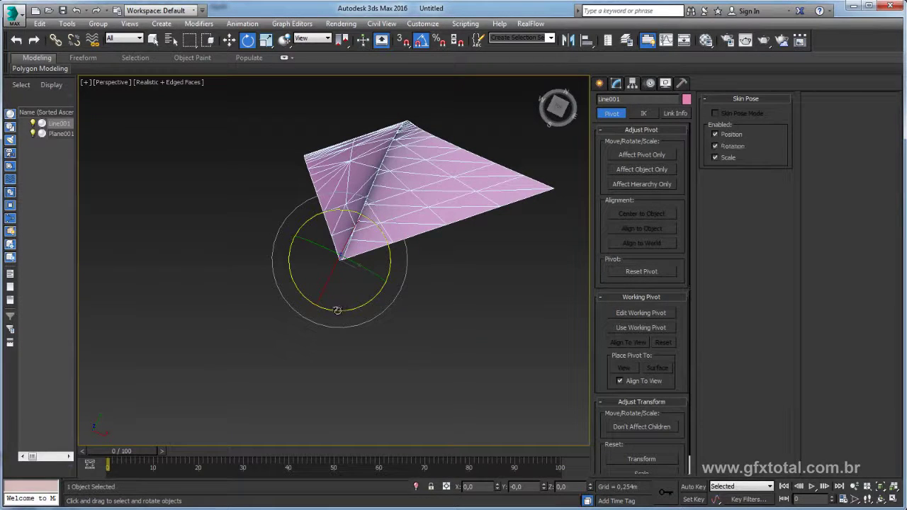
# - Shift-rotate the pink blade 90° around Z to make three copies, forming four blades
pyautogui.keyDown('shift'); pyautogui.moveTo(335, 310); pyautogui.dragTo(389, 315); pyautogui.keyUp('shift')
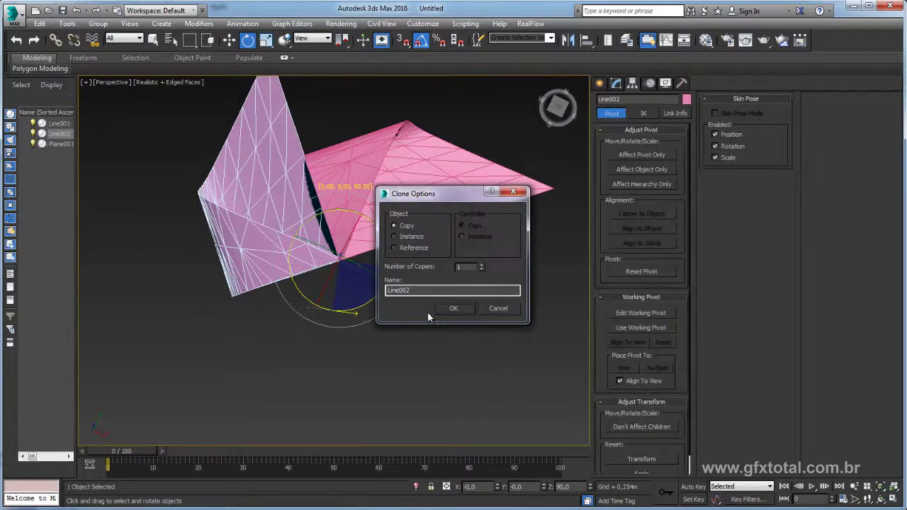
pyautogui.click(482, 264)
pyautogui.click(453, 308)
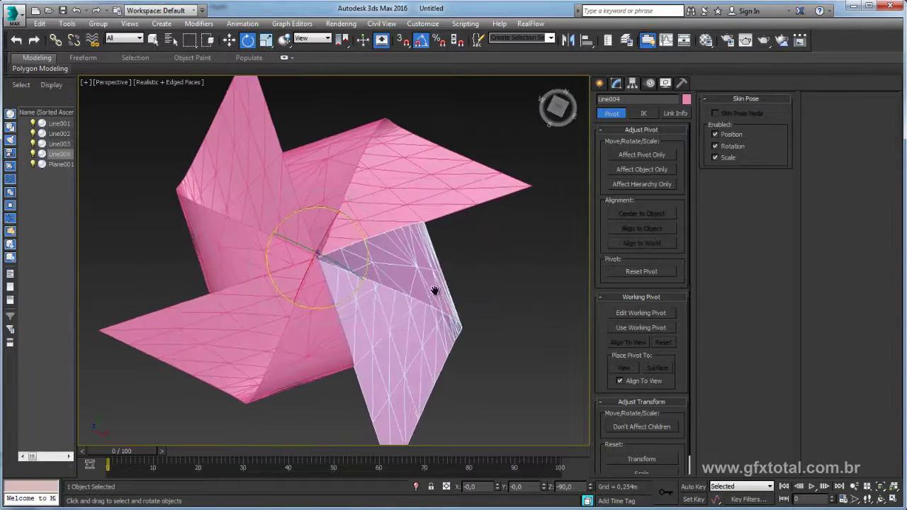
# - Orbit around the finished four-bladed pinwheel to inspect it, then select the teal triangle plane
pyautogui.scroll(-4, 439, 285)
pyautogui.keyDown('alt'); pyautogui.moveTo(438, 286); pyautogui.dragTo(383, 253, button='middle'); pyautogui.keyUp('alt')
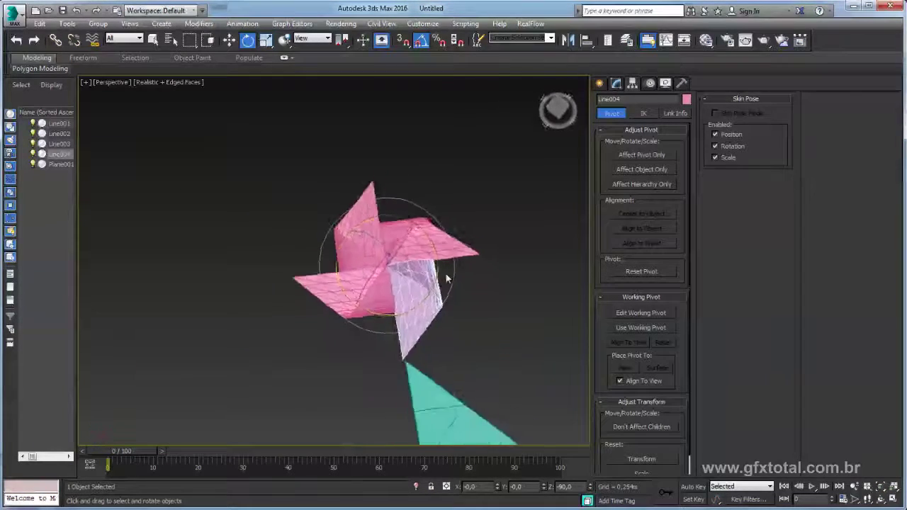
pyautogui.scroll(5, 383, 253)
pyautogui.scroll(-2, 425, 277)
pyautogui.scroll(4, 395, 271)
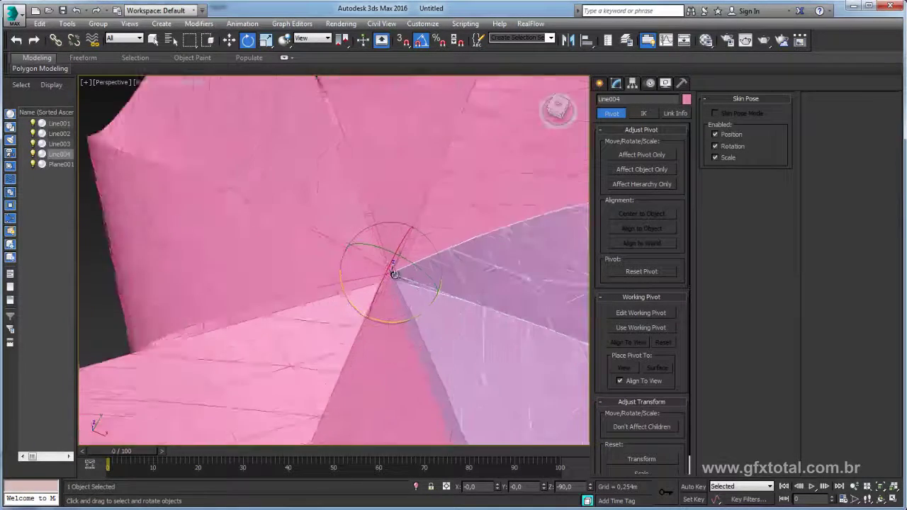
pyautogui.scroll(1, 393, 274)
pyautogui.scroll(-5, 394, 274)
pyautogui.moveTo(394, 274)
pyautogui.keyDown('alt'); pyautogui.mouseDown(button='middle')
pyautogui.moveTo(494, 319)
pyautogui.moveTo(430, 237)
pyautogui.mouseUp(button='middle'); pyautogui.keyUp('alt')
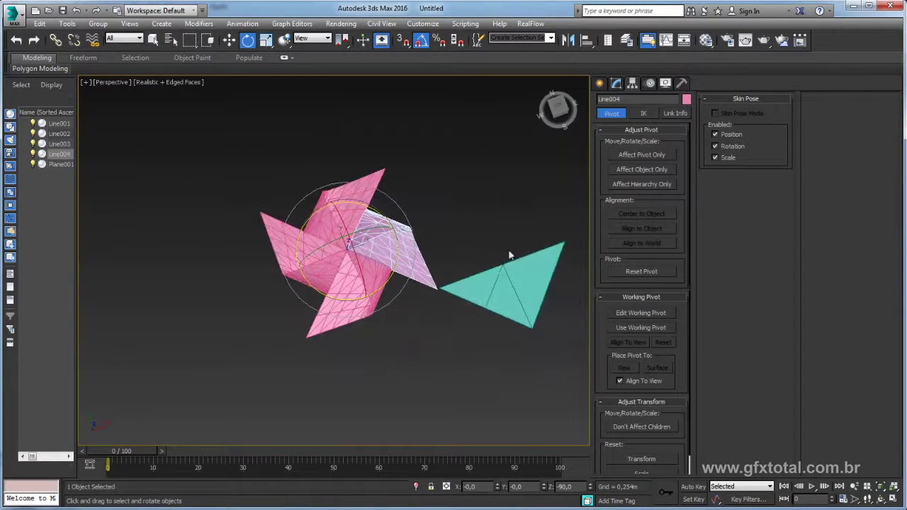
pyautogui.click(494, 293)
# - Move Plane001 down-right, away from the pinwheel, to about X 3.894m, Y -4.512m
pyautogui.moveTo(493, 292); pyautogui.dragTo(413, 229, button='middle')
pyautogui.press('s')
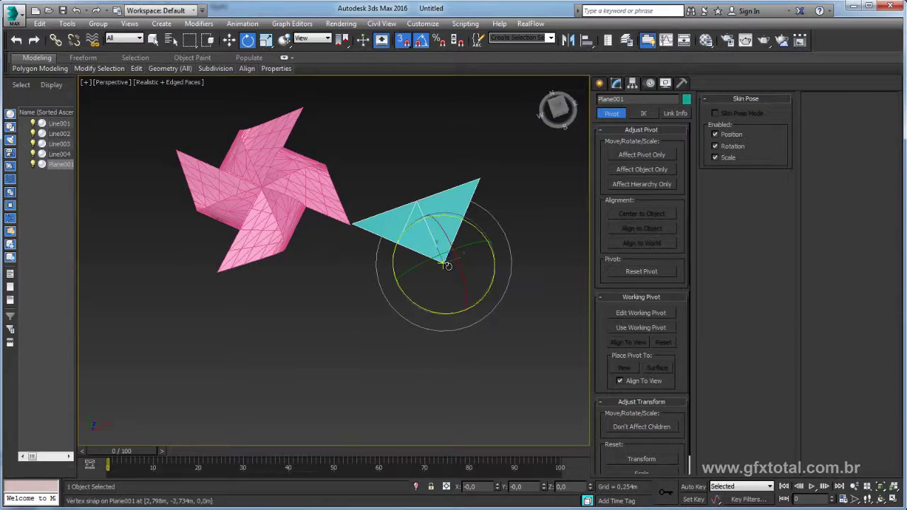
pyautogui.press('w')
pyautogui.moveTo(445, 255); pyautogui.dragTo(536, 314)
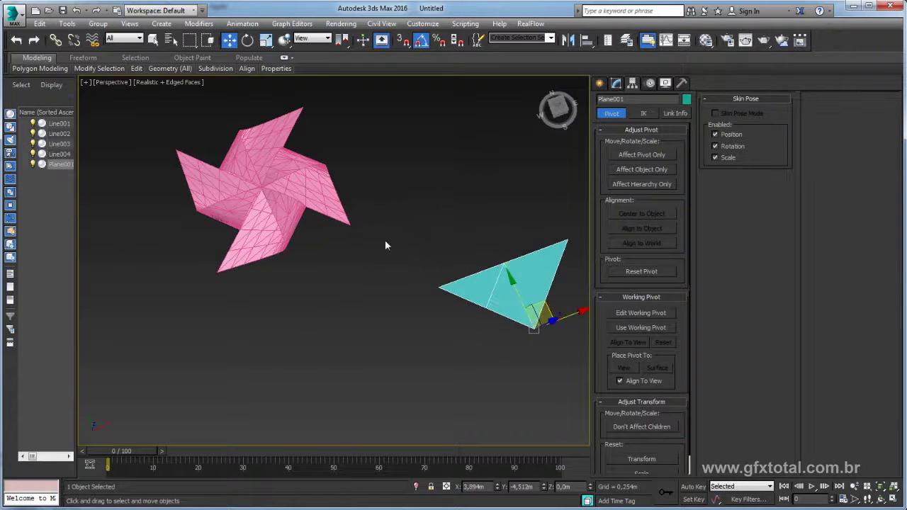
pyautogui.scroll(5, 323, 247)
pyautogui.scroll(-3, 367, 254)
pyautogui.press('z')
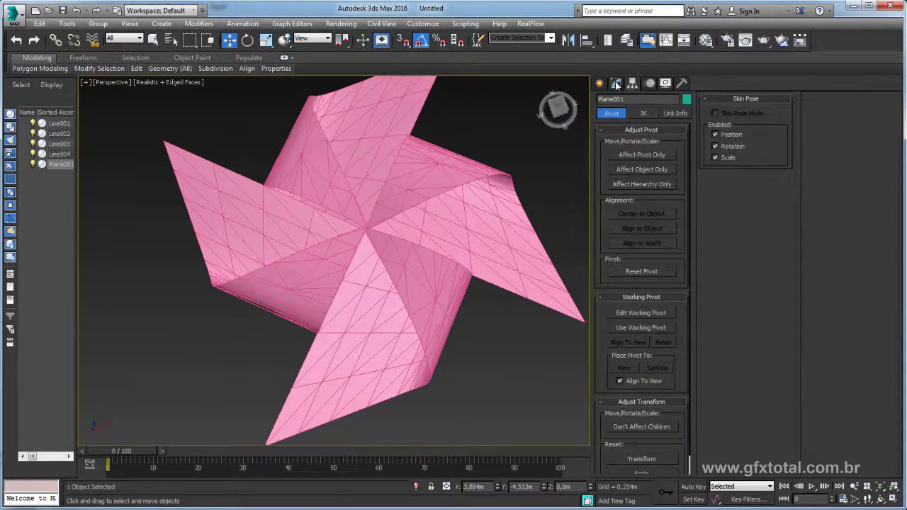
# - Orbit closer around the pinwheel and switch to the Create panel
pyautogui.click(616, 84)
pyautogui.keyDown('alt'); pyautogui.moveTo(395, 217); pyautogui.dragTo(425, 217, button='middle'); pyautogui.keyUp('alt')
pyautogui.scroll(2, 368, 243)
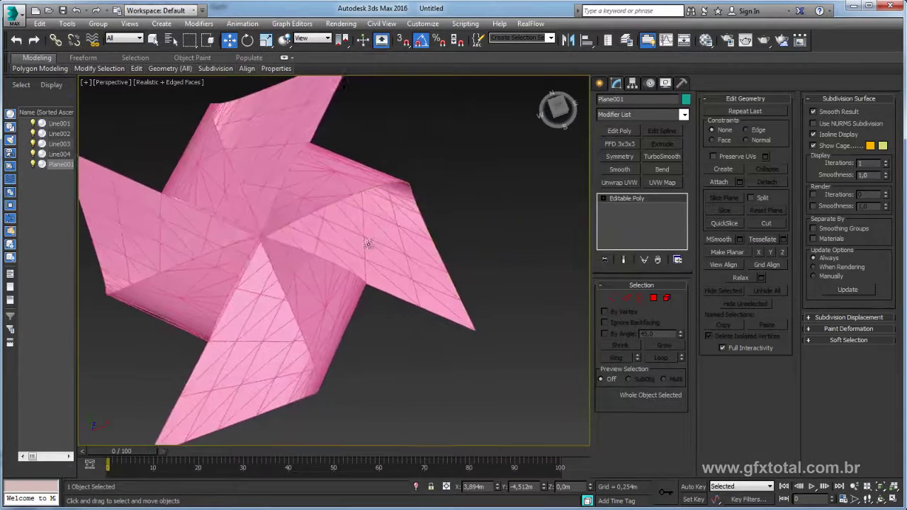
pyautogui.click(600, 84)
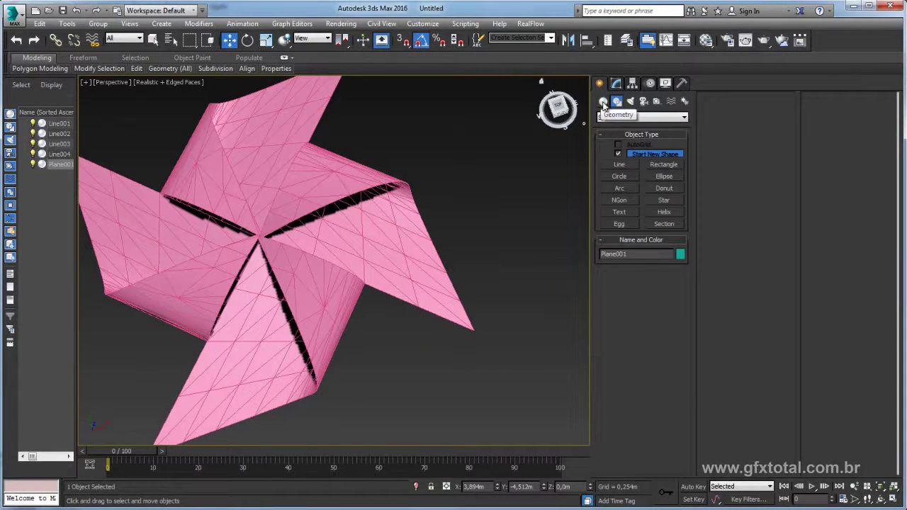
# - Draw a Standard Primitives cylinder to the right of the pinwheel
pyautogui.click(602, 102)
pyautogui.click(622, 179)
pyautogui.scroll(3, 401, 214)
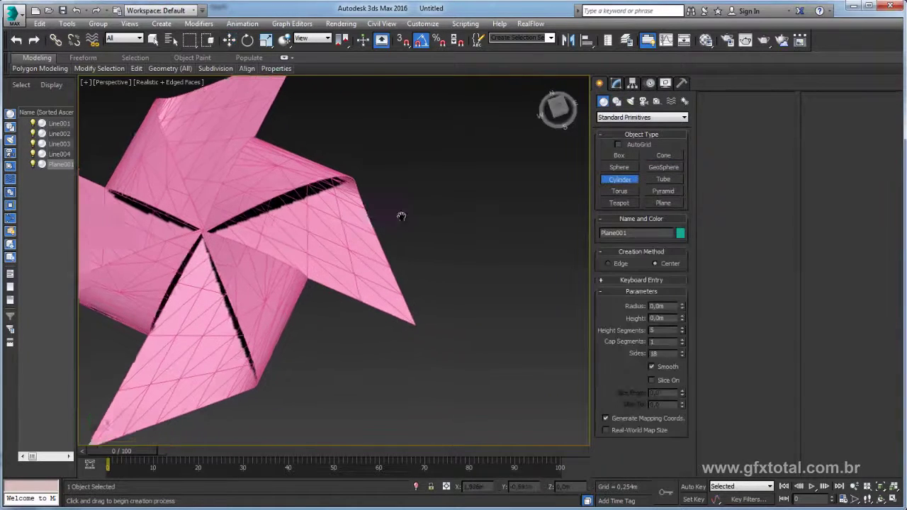
pyautogui.scroll(2, 401, 214)
pyautogui.moveTo(414, 257); pyautogui.dragTo(437, 244)
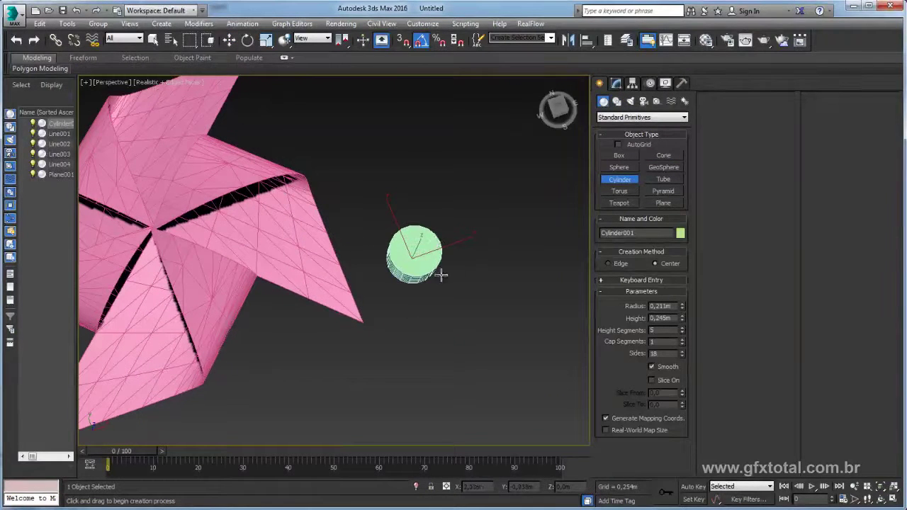
pyautogui.keyDown('alt'); pyautogui.moveTo(441, 275); pyautogui.dragTo(433, 222, button='middle'); pyautogui.keyUp('alt')
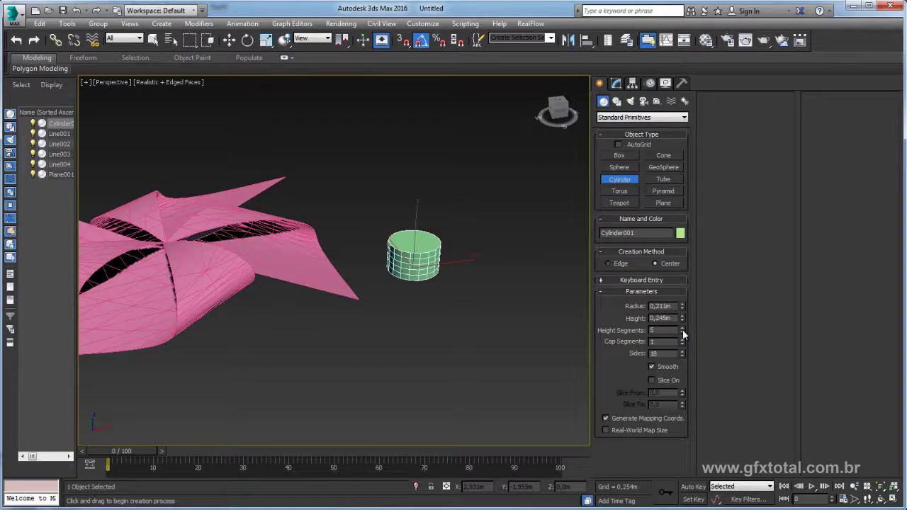
# - Give the cylinder 1 height segment, 0.034m height and 0.11m radius, making a thin disc
pyautogui.moveTo(556, 294); pyautogui.dragTo(617, 306, button='middle')
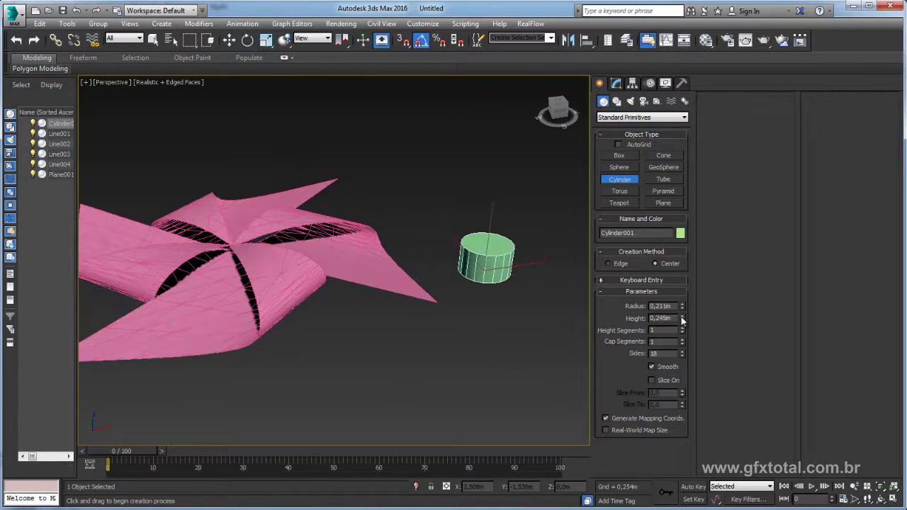
pyautogui.moveTo(682, 318); pyautogui.dragTo(685, 344)
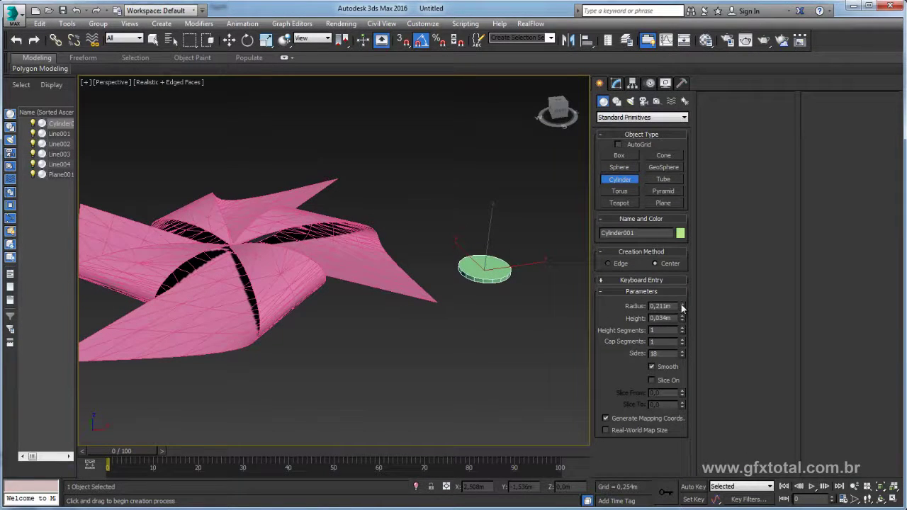
pyautogui.moveTo(682, 307); pyautogui.dragTo(690, 335)
pyautogui.keyDown('alt'); pyautogui.moveTo(433, 263); pyautogui.dragTo(432, 288, button='middle'); pyautogui.keyUp('alt')
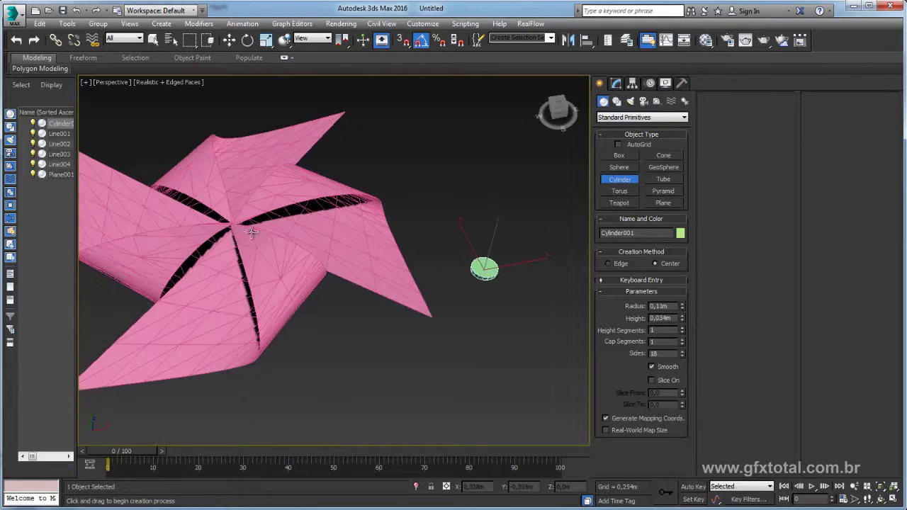
pyautogui.keyDown('alt'); pyautogui.moveTo(252, 232); pyautogui.dragTo(441, 129, button='middle'); pyautogui.keyUp('alt')
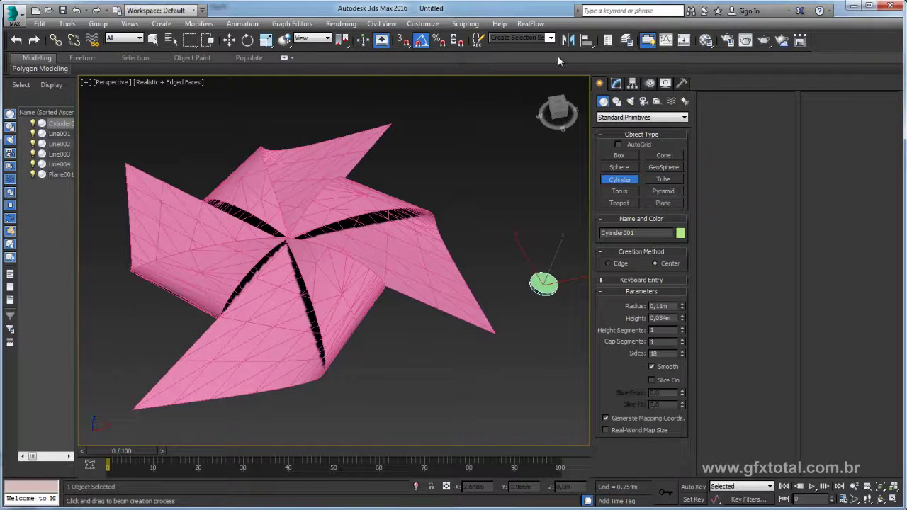
# - Align Cylinder001 to Line004 on X, Y and Z positions, pivot point to pivot point
pyautogui.click(587, 40)
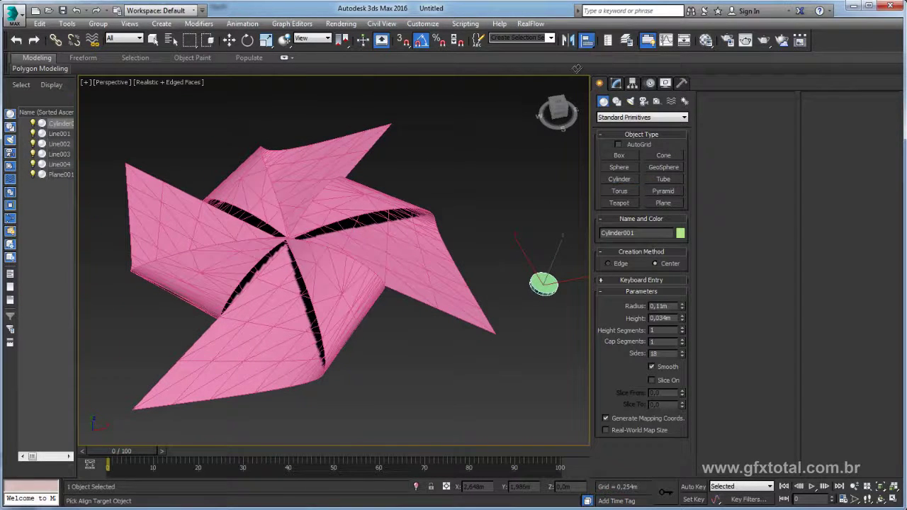
pyautogui.click(298, 230)
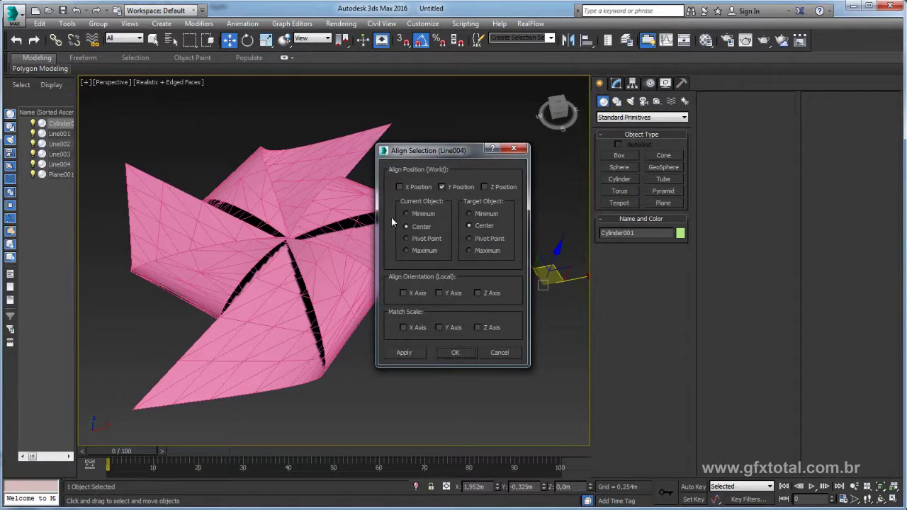
pyautogui.moveTo(439, 153); pyautogui.dragTo(425, 115)
pyautogui.click(473, 148)
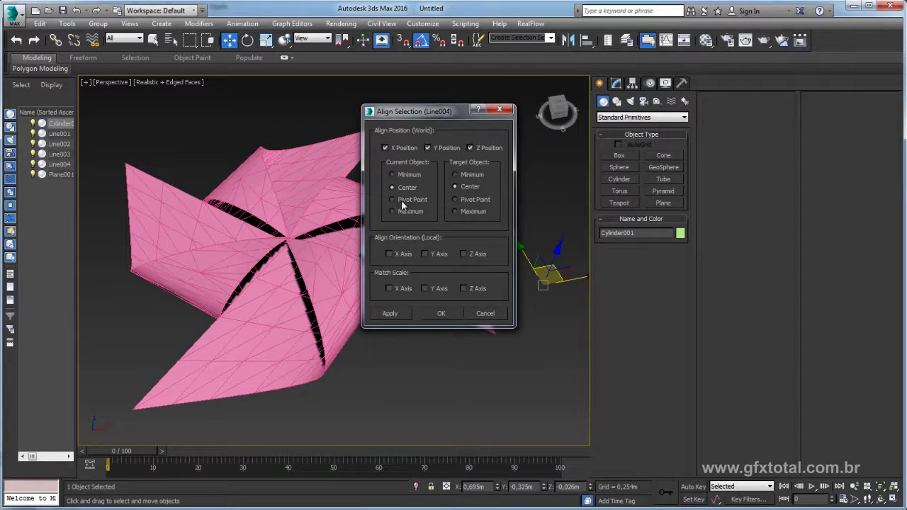
pyautogui.click(476, 199)
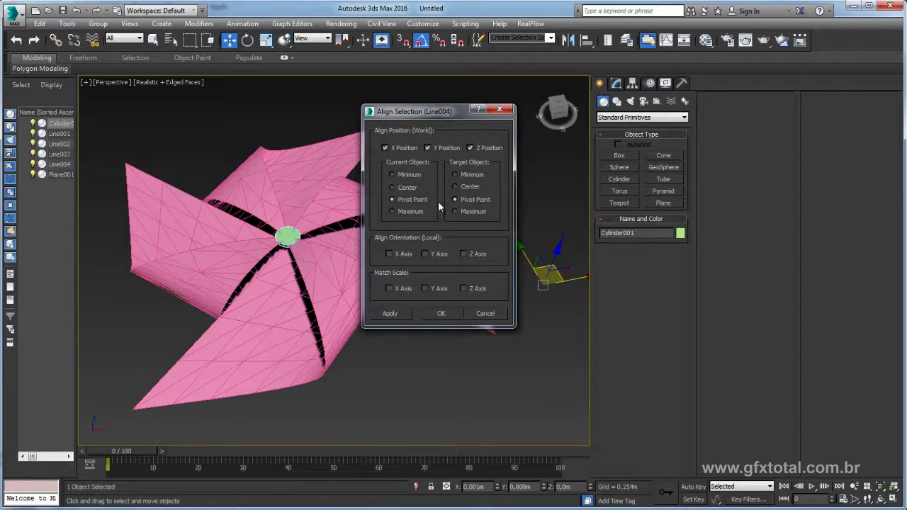
pyautogui.click(443, 313)
pyautogui.scroll(5, 278, 232)
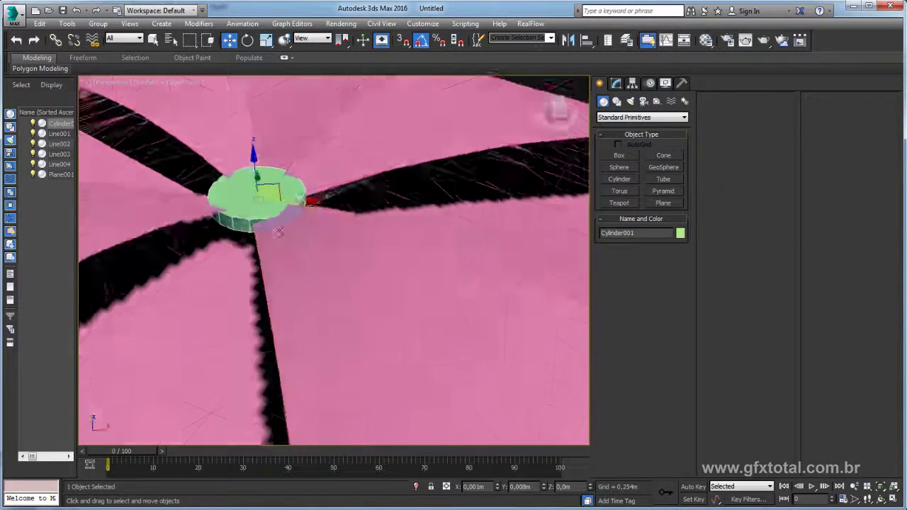
# - Raise the green hub to about Z 0.037m and compare it with the reference photo
pyautogui.moveTo(257, 160); pyautogui.dragTo(258, 145)
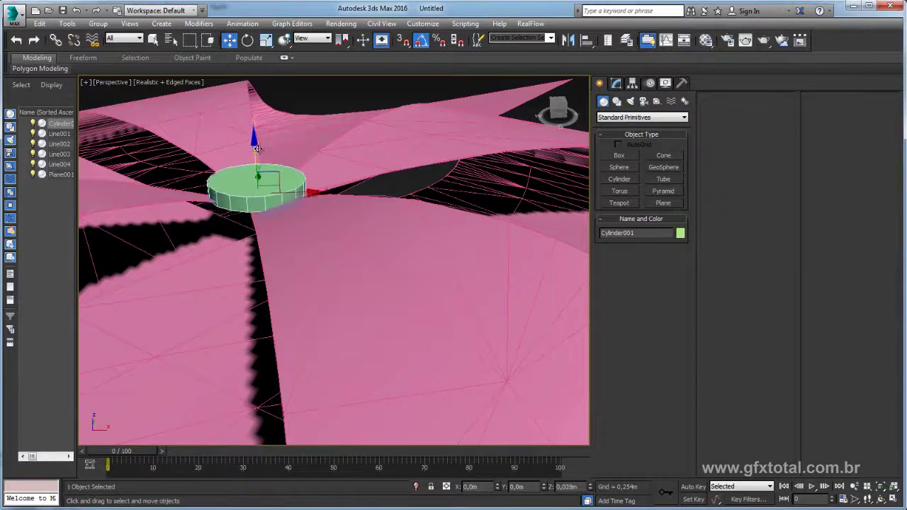
pyautogui.moveTo(258, 144)
pyautogui.keyDown('alt'); pyautogui.mouseDown(button='middle')
pyautogui.moveTo(414, 225)
pyautogui.moveTo(414, 184)
pyautogui.mouseUp(button='middle'); pyautogui.keyUp('alt')
pyautogui.scroll(-4, 415, 225)
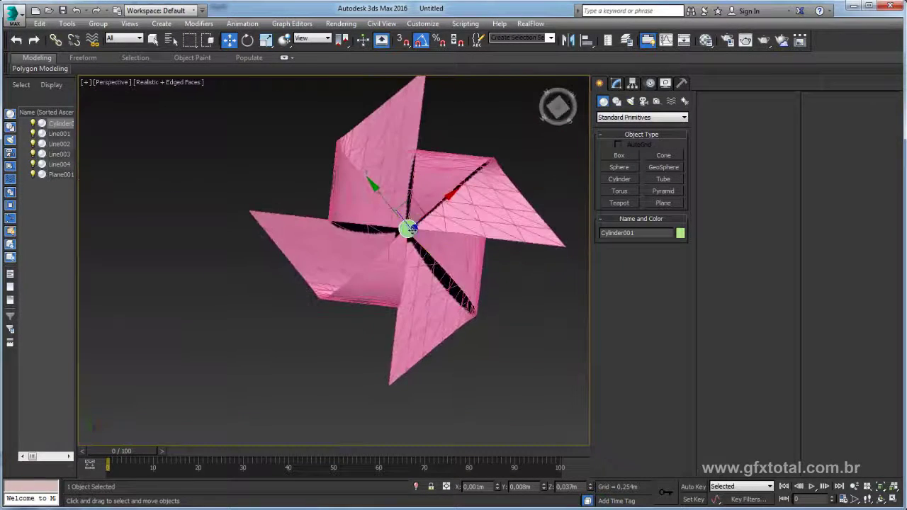
pyautogui.scroll(8, 415, 225)
pyautogui.hotkey('alt', 'Tab')
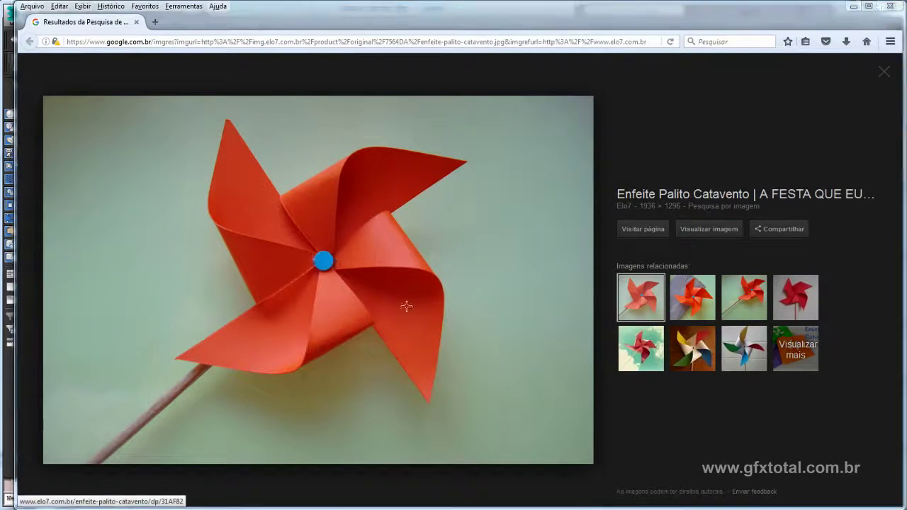
pyautogui.hotkey('alt', 'Tab')
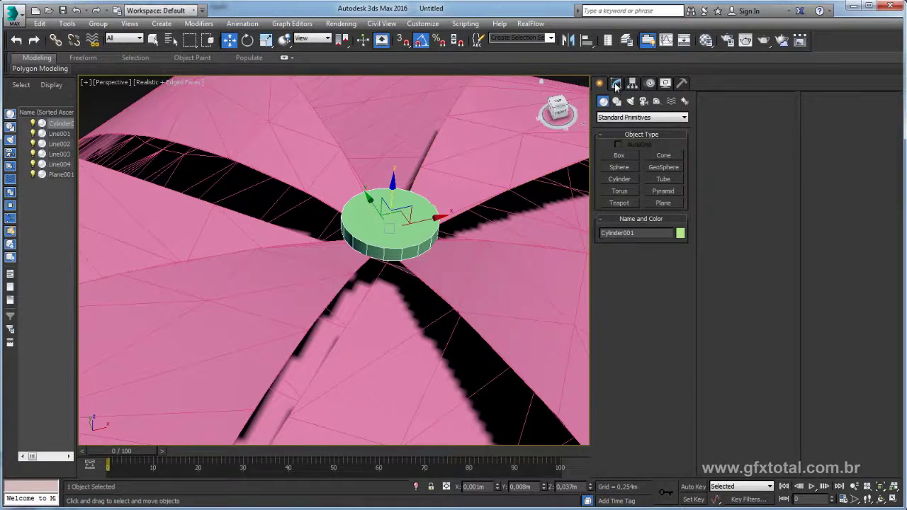
# - Increase the cylinder's sides from 18 to 54 and convert it to an Editable Poly
pyautogui.click(616, 83)
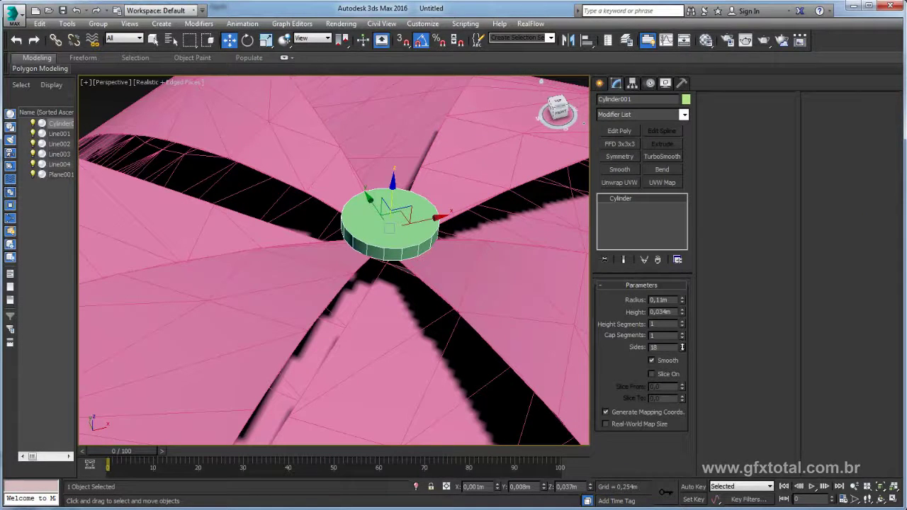
pyautogui.moveTo(682, 347); pyautogui.dragTo(684, 331)
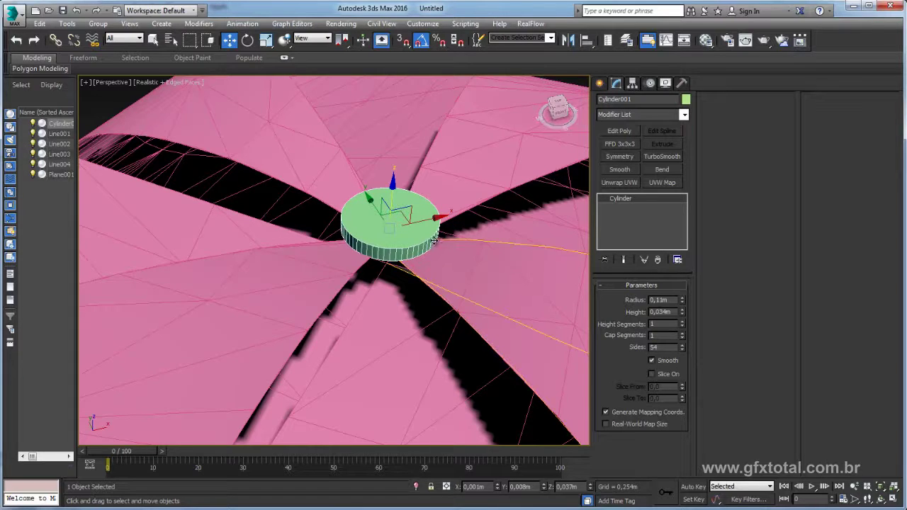
pyautogui.scroll(5, 355, 203)
pyautogui.scroll(-5, 354, 204)
pyautogui.rightClick(355, 203)
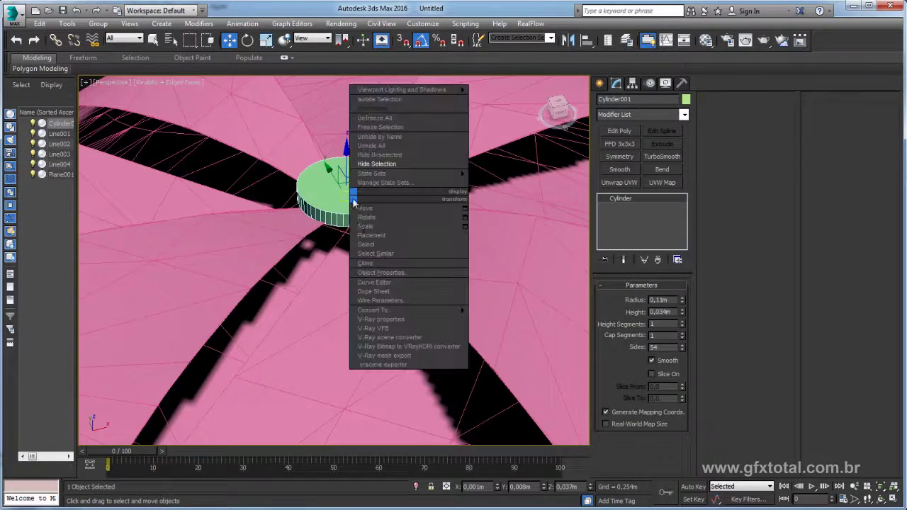
pyautogui.click(508, 320)
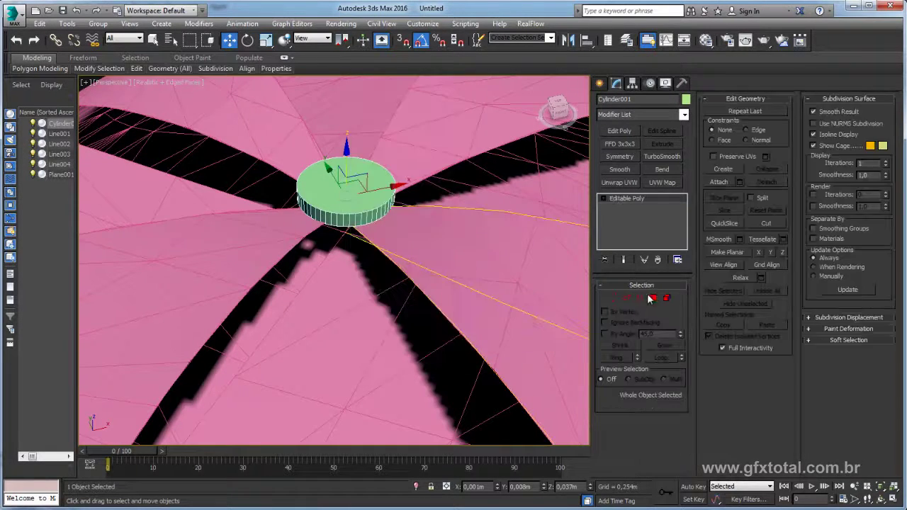
# - Bevel the cylinder's top polygon 0,014m up with a -0,014m outline, leaving a rim
pyautogui.click(651, 297)
pyautogui.hotkey('alt', 'c')
pyautogui.click(354, 186)
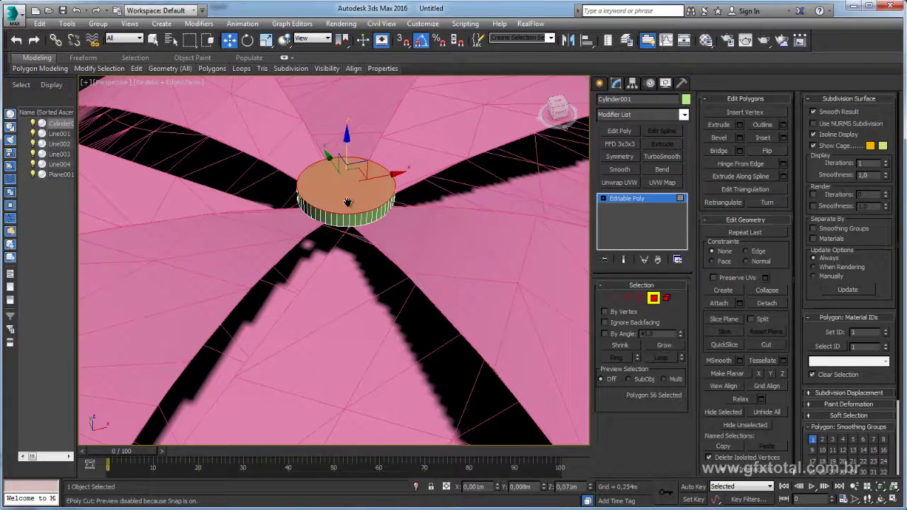
pyautogui.scroll(4, 353, 186)
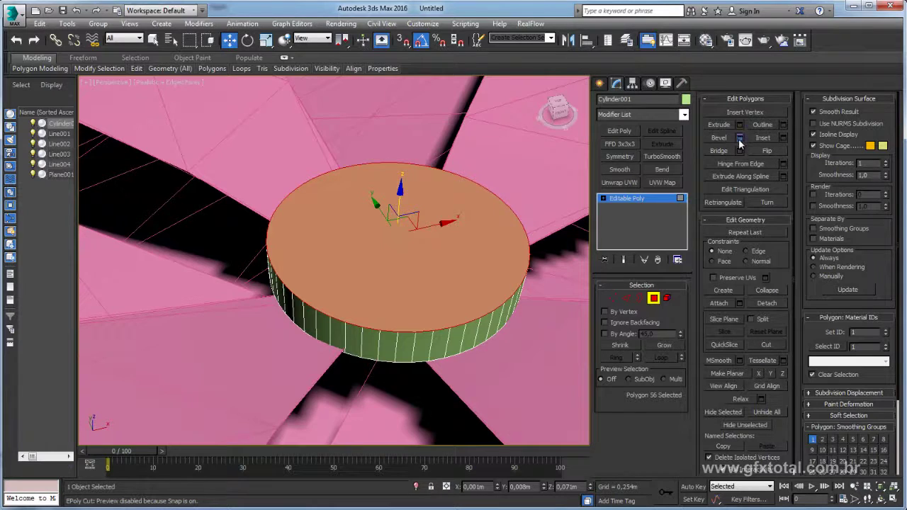
pyautogui.click(739, 138)
pyautogui.rightClick(340, 282)
pyautogui.rightClick(341, 300)
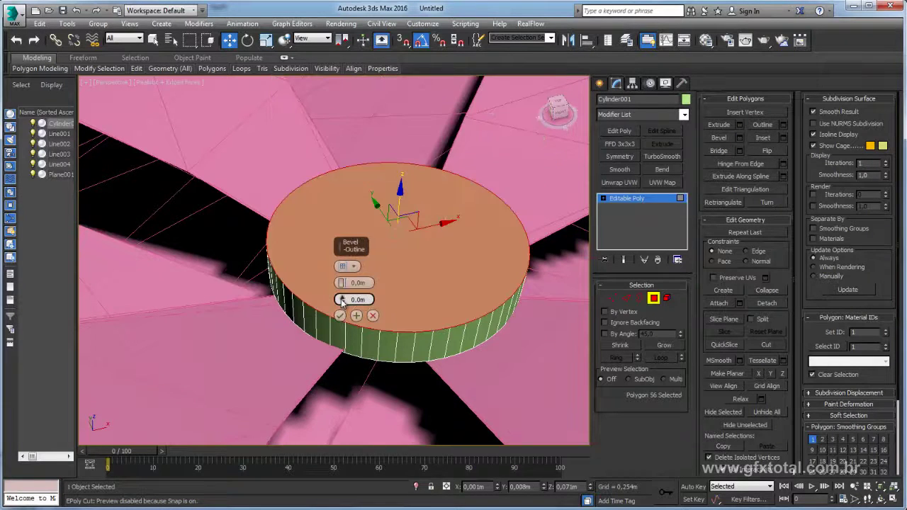
pyautogui.moveTo(341, 300); pyautogui.dragTo(342, 302)
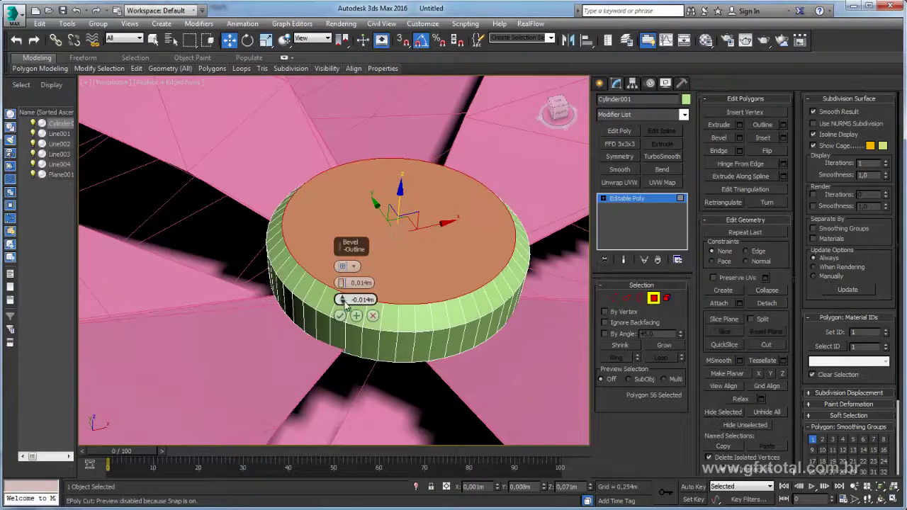
pyautogui.rightClick(343, 282)
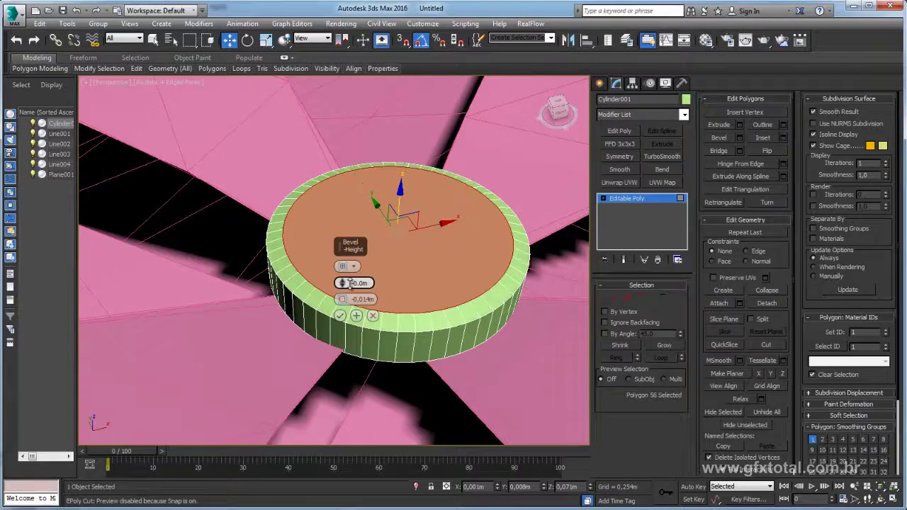
pyautogui.moveTo(348, 283); pyautogui.dragTo(348, 276)
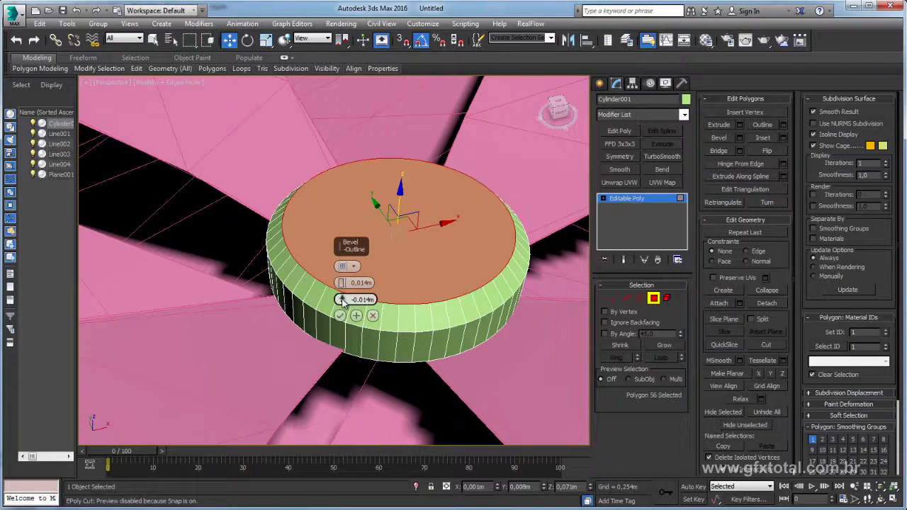
pyautogui.rightClick(342, 301)
pyautogui.moveTo(342, 299); pyautogui.dragTo(341, 300)
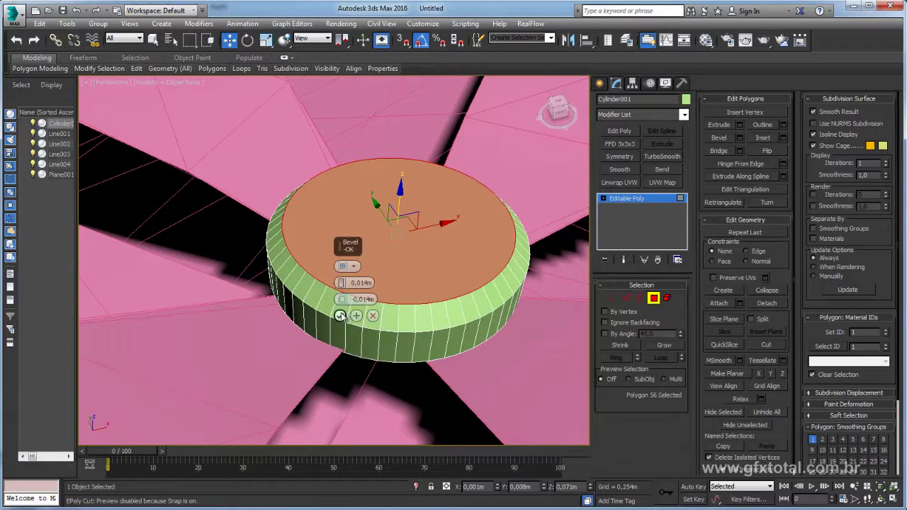
pyautogui.click(339, 315)
pyautogui.click(623, 199)
# - Orbit around the pinwheel and switch the viewport from Realistic to Shaded display
pyautogui.scroll(-3, 425, 248)
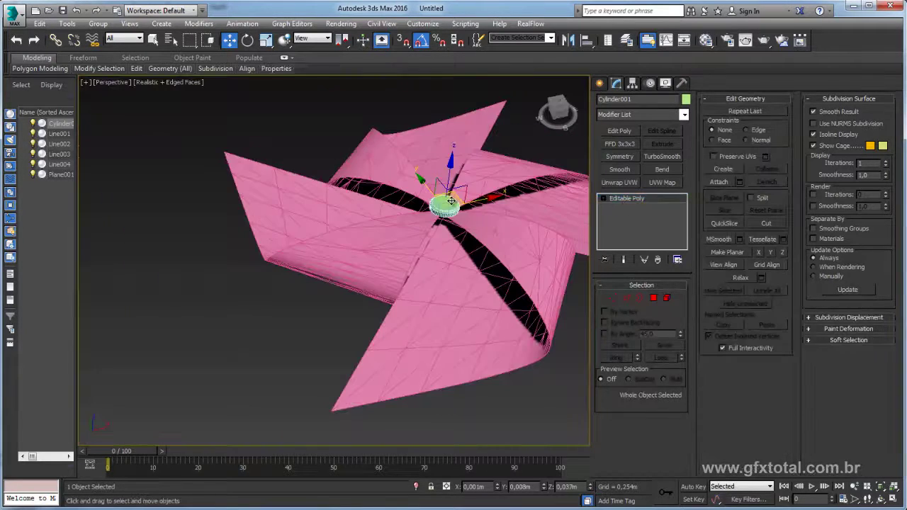
pyautogui.moveTo(460, 233)
pyautogui.keyDown('alt'); pyautogui.mouseDown(button='middle')
pyautogui.moveTo(510, 265)
pyautogui.moveTo(496, 92)
pyautogui.moveTo(508, 120)
pyautogui.mouseUp(button='middle'); pyautogui.keyUp('alt')
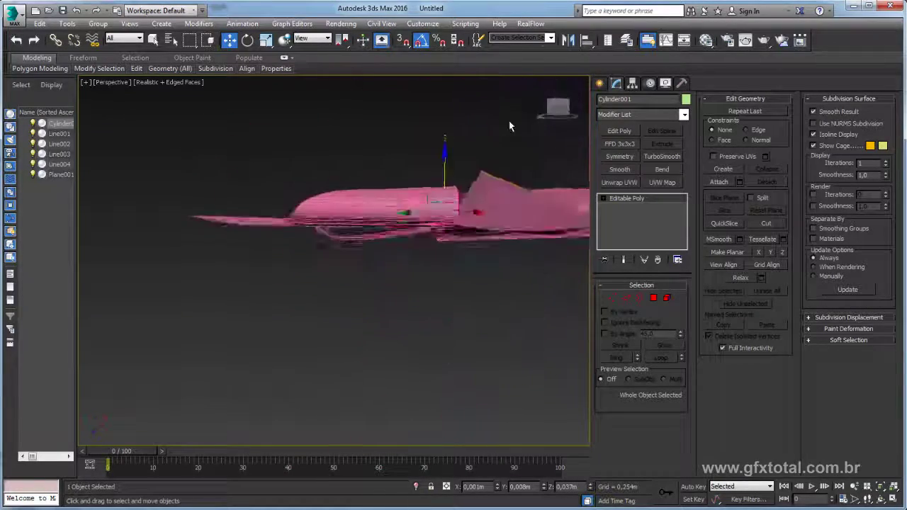
pyautogui.scroll(2, 509, 120)
pyautogui.scroll(3, 464, 176)
pyautogui.moveTo(465, 205)
pyautogui.keyDown('alt'); pyautogui.mouseDown(button='middle')
pyautogui.moveTo(379, 195)
pyautogui.moveTo(368, 212)
pyautogui.moveTo(363, 198)
pyautogui.moveTo(395, 259)
pyautogui.mouseUp(button='middle'); pyautogui.keyUp('alt')
pyautogui.scroll(-3, 379, 194)
pyautogui.scroll(-2, 362, 198)
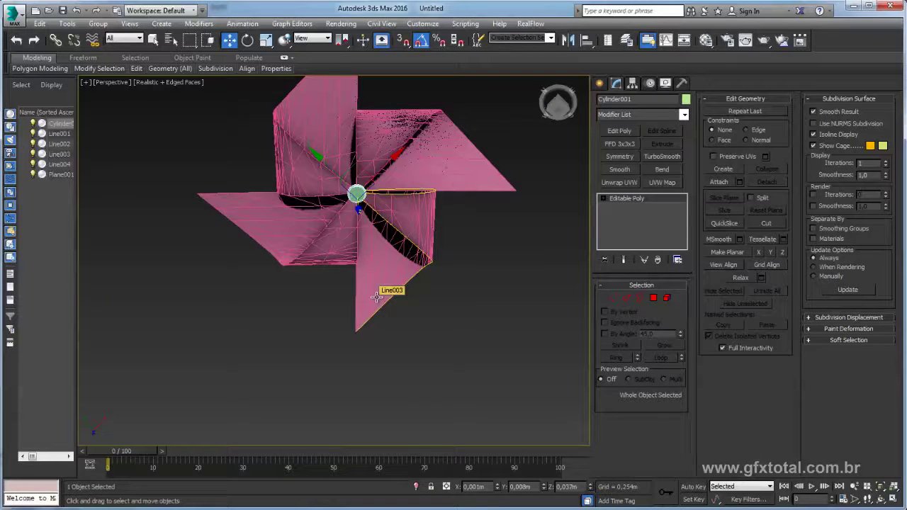
pyautogui.keyDown('alt'); pyautogui.moveTo(377, 297); pyautogui.dragTo(333, 241, button='middle'); pyautogui.keyUp('alt')
pyautogui.click(164, 83)
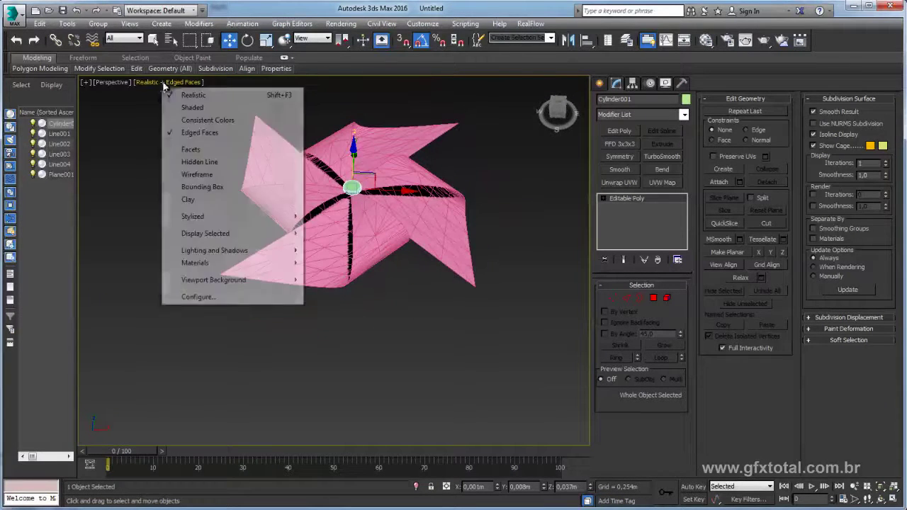
pyautogui.click(192, 107)
# - In the Create panel, change from standard primitives to the Shapes > Splines category
pyautogui.click(601, 83)
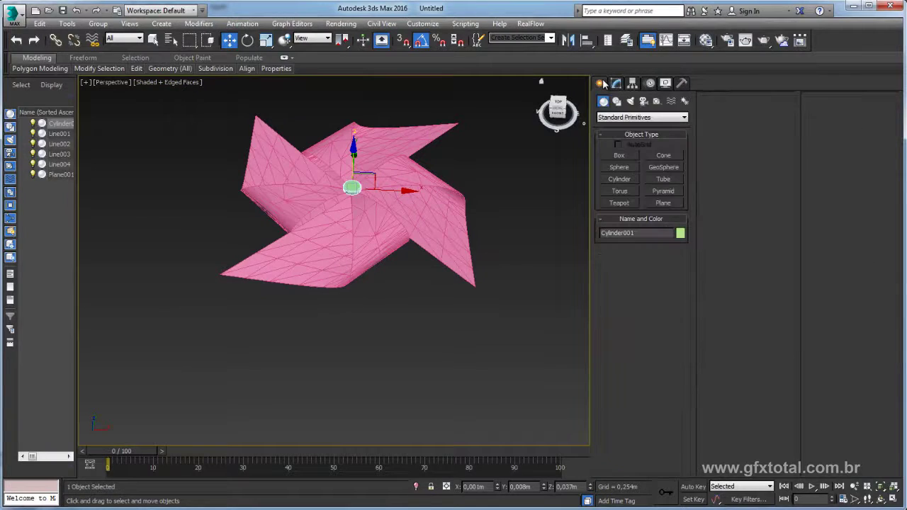
pyautogui.click(619, 180)
pyautogui.moveTo(515, 253)
pyautogui.keyDown('alt'); pyautogui.mouseDown(button='middle')
pyautogui.moveTo(409, 253)
pyautogui.moveTo(365, 323)
pyautogui.moveTo(341, 289)
pyautogui.mouseUp(button='middle'); pyautogui.keyUp('alt')
pyautogui.scroll(-3, 425, 248)
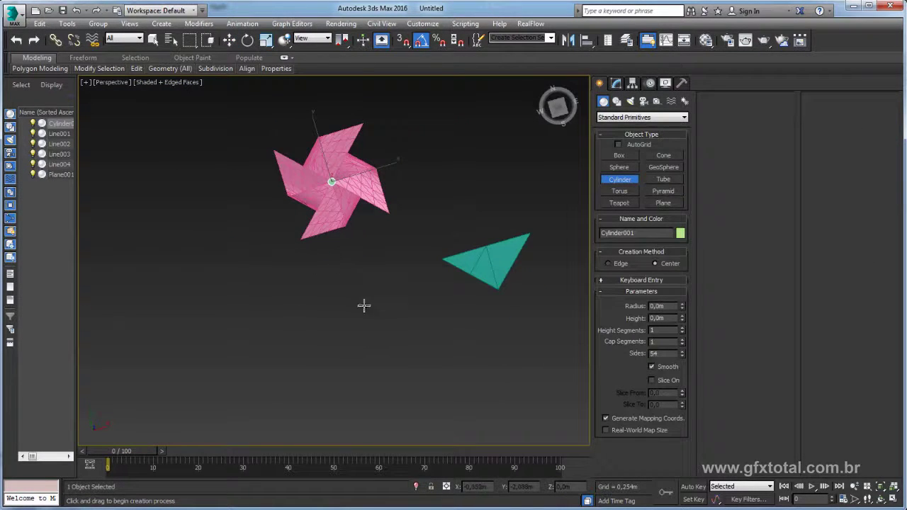
pyautogui.scroll(3, 363, 305)
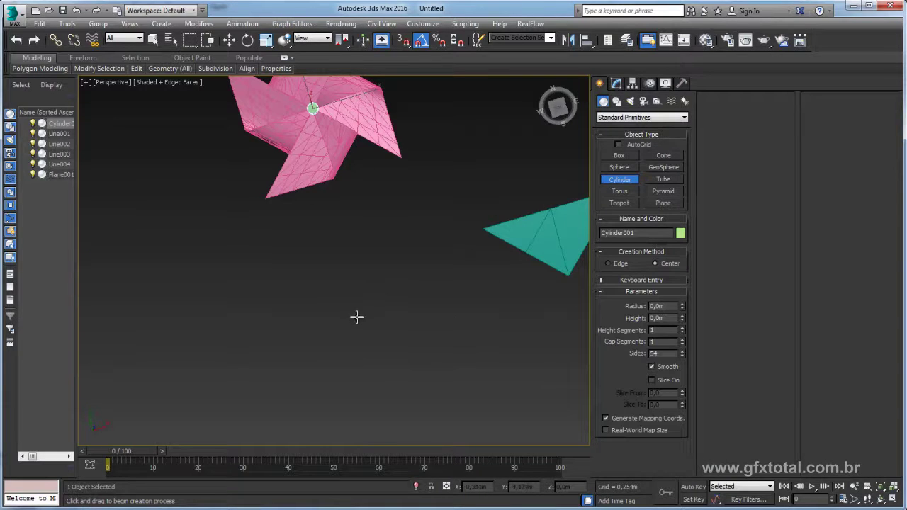
pyautogui.keyDown('alt'); pyautogui.moveTo(429, 286); pyautogui.dragTo(622, 119, button='middle'); pyautogui.keyUp('alt')
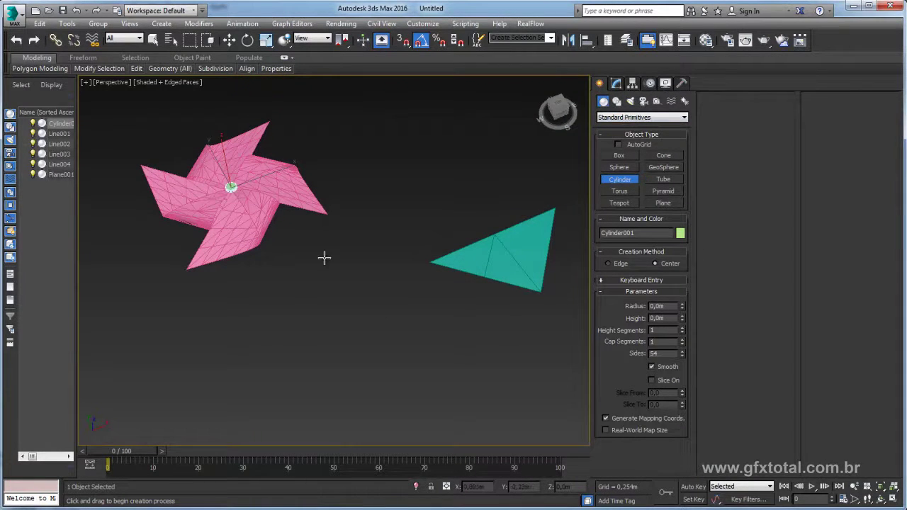
pyautogui.scroll(-3, 357, 182)
pyautogui.scroll(1, 283, 218)
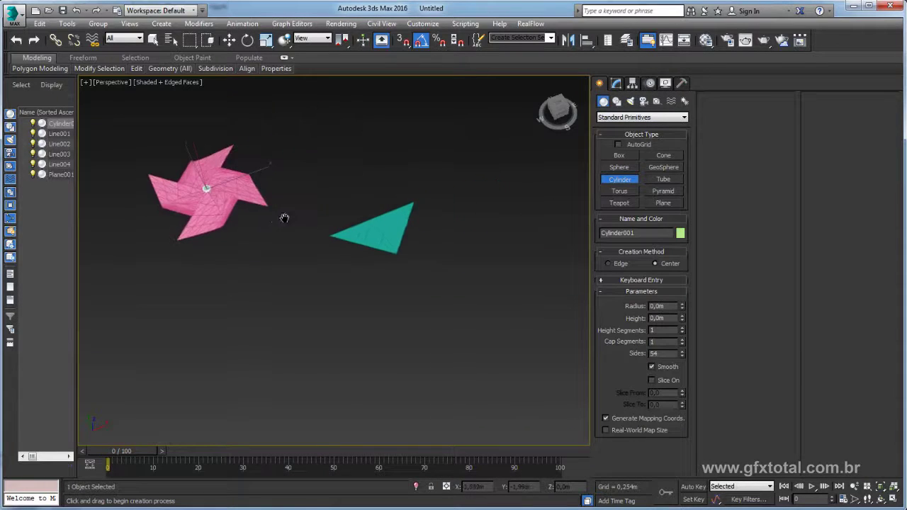
pyautogui.click(616, 101)
# - Draw a 0,29m-radius circle spline below the green triangle
pyautogui.click(619, 175)
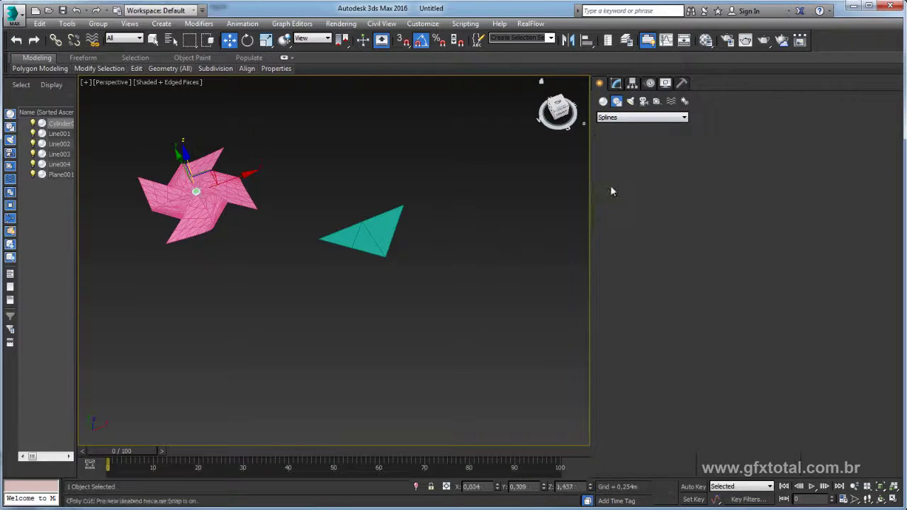
pyautogui.moveTo(475, 278); pyautogui.dragTo(345, 273, button='middle')
pyautogui.moveTo(366, 304); pyautogui.dragTo(376, 303)
pyautogui.rightClick(367, 302)
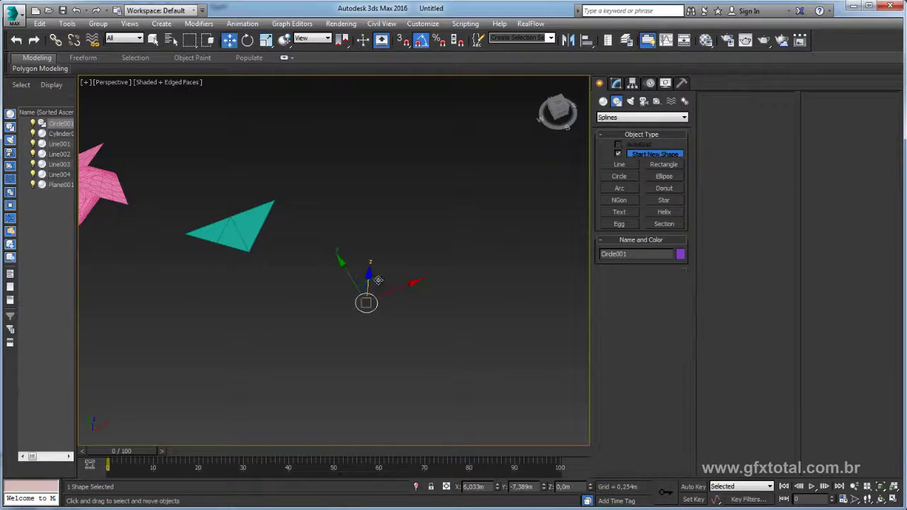
pyautogui.scroll(3, 377, 290)
pyautogui.scroll(2, 377, 290)
# - Convert Circle001 to an Editable Spline
pyautogui.click(616, 83)
pyautogui.scroll(3, 435, 226)
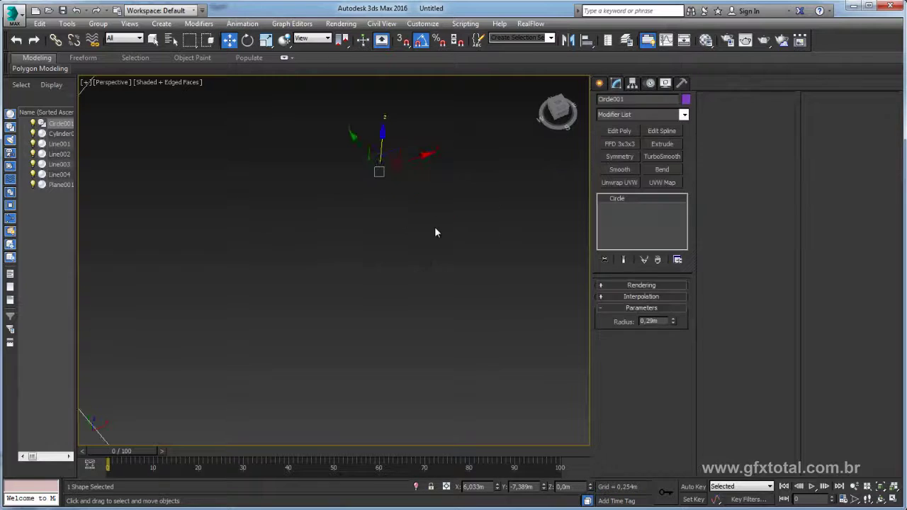
pyautogui.scroll(-2, 430, 218)
pyautogui.rightClick(394, 217)
pyautogui.moveTo(450, 330)
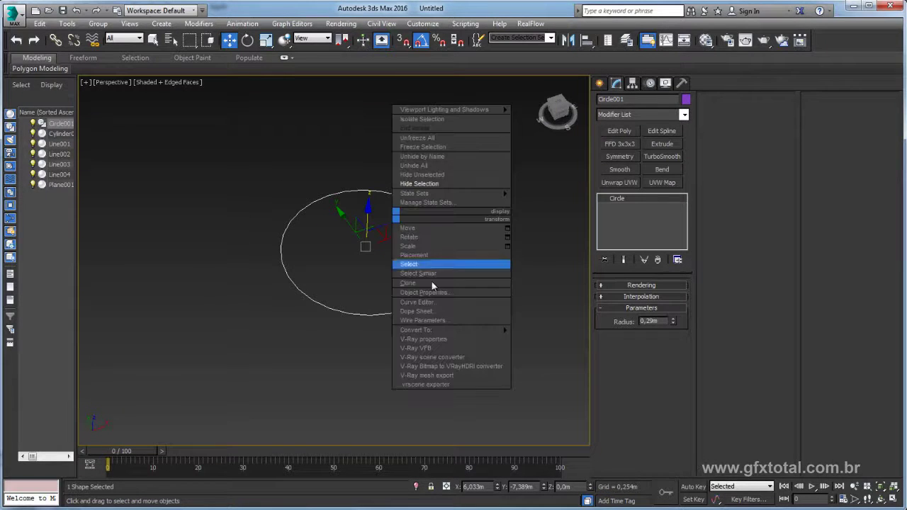
pyautogui.click(575, 330)
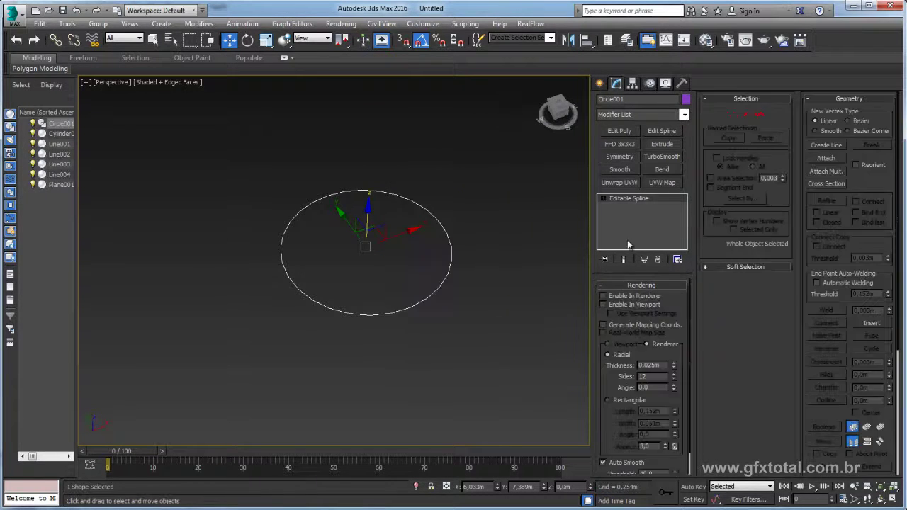
# - Select all four circle segments and divide them into 16 segments
pyautogui.click(732, 114)
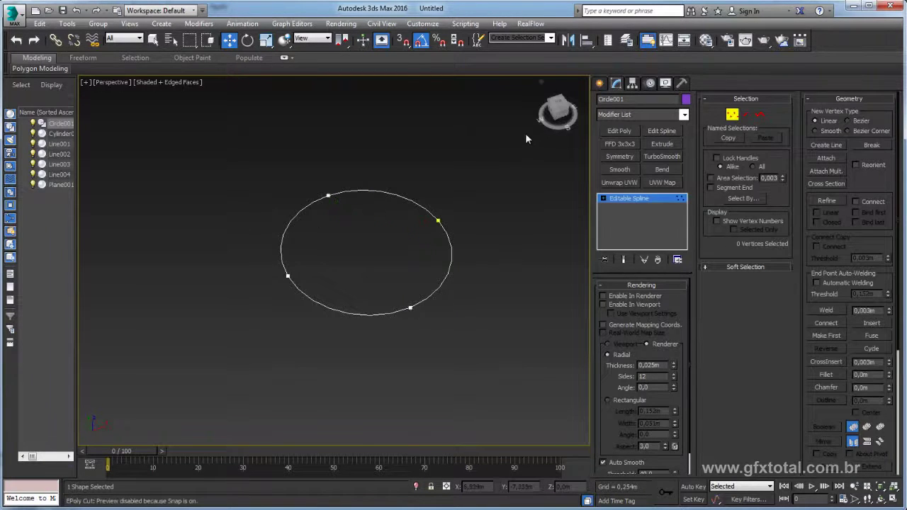
pyautogui.moveTo(530, 137); pyautogui.dragTo(196, 370)
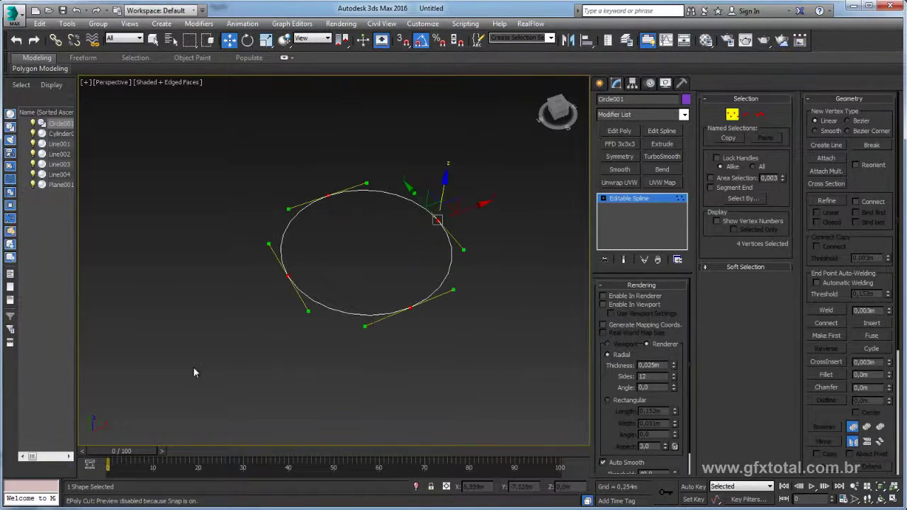
pyautogui.click(745, 114)
pyautogui.hotkey('ctrl', 'a')
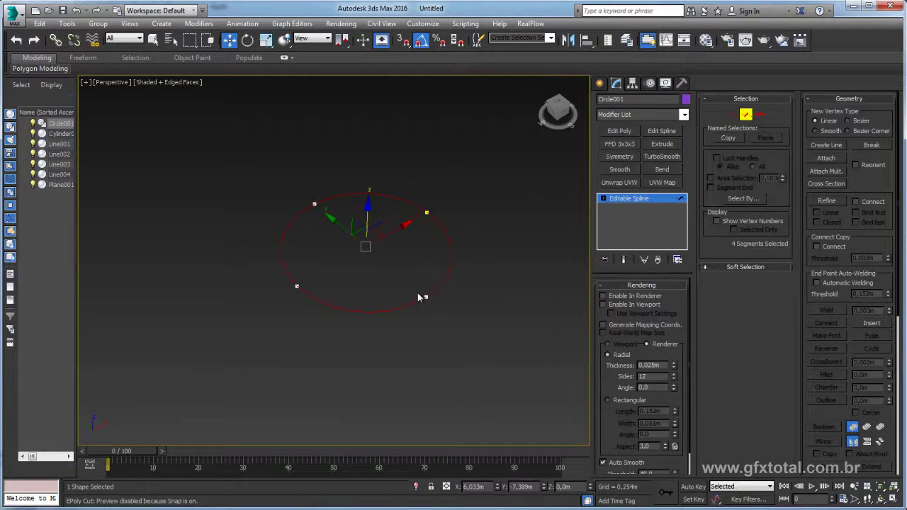
pyautogui.moveTo(417, 298); pyautogui.dragTo(438, 303)
pyautogui.moveTo(819, 401); pyautogui.dragTo(850, 183)
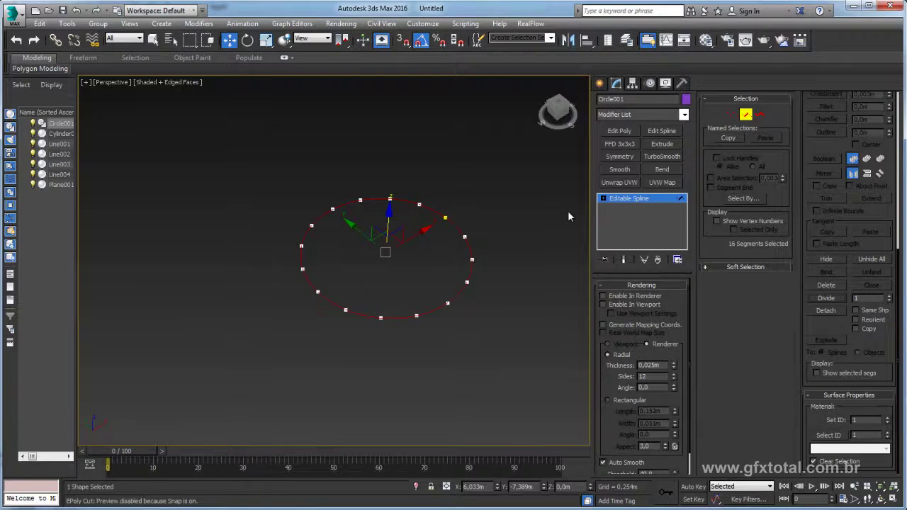
# - In Vertex mode, pull and twist the lower-right vertex to dent the circle's outline
pyautogui.click(602, 198)
pyautogui.click(624, 207)
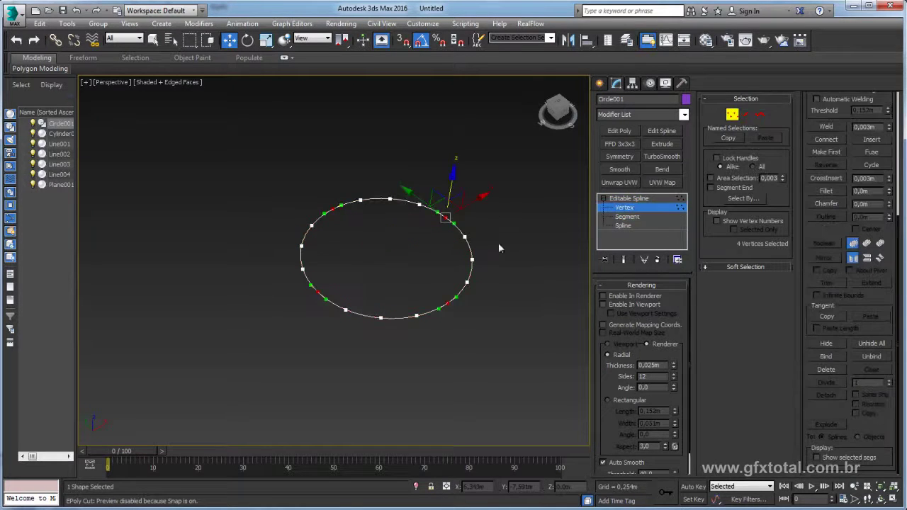
pyautogui.moveTo(496, 244); pyautogui.dragTo(463, 270)
pyautogui.moveTo(462, 269)
pyautogui.keyDown('alt'); pyautogui.mouseDown(button='middle')
pyautogui.moveTo(507, 265)
pyautogui.moveTo(465, 234)
pyautogui.mouseUp(button='middle'); pyautogui.keyUp('alt')
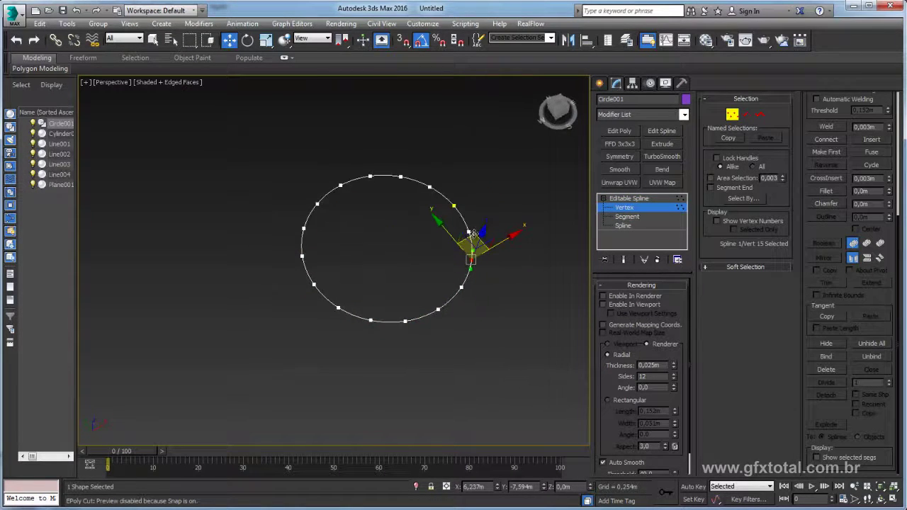
pyautogui.moveTo(438, 309); pyautogui.dragTo(435, 279)
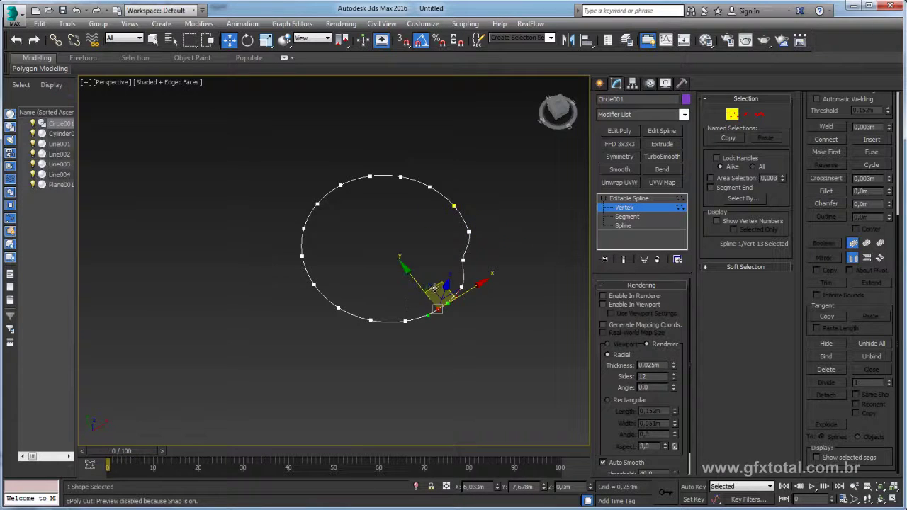
pyautogui.press('e')
pyautogui.moveTo(453, 345); pyautogui.dragTo(424, 347)
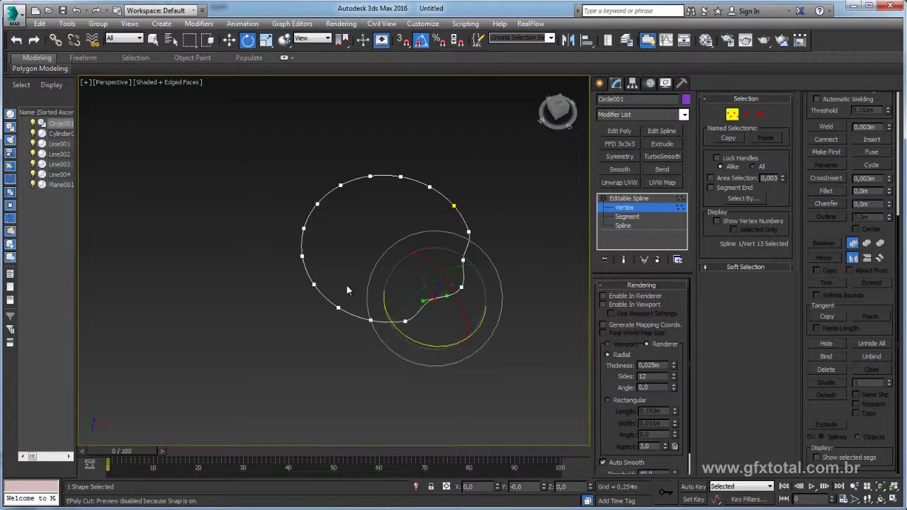
pyautogui.press('w')
# - Nudge the left, top-left, top and right vertices slightly into a wavy outline, back at spline level
pyautogui.click(339, 306)
pyautogui.click(315, 257)
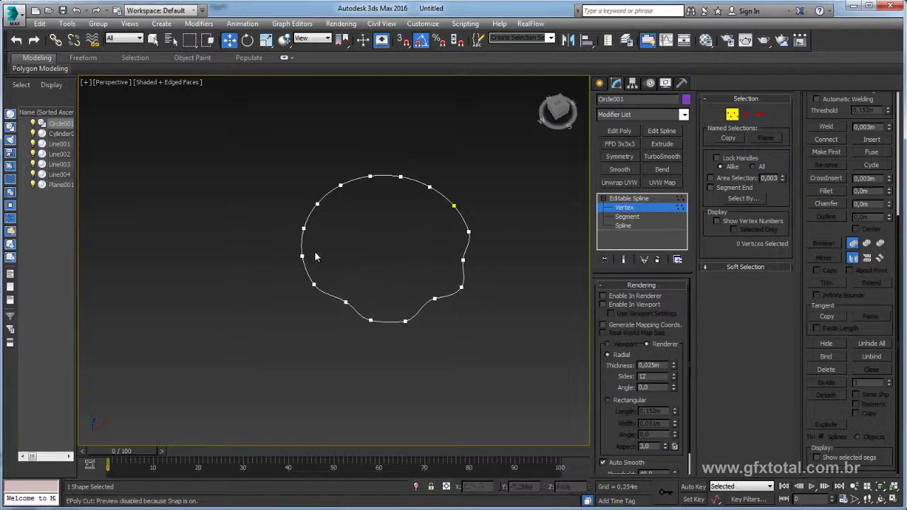
pyautogui.moveTo(303, 257); pyautogui.dragTo(295, 253)
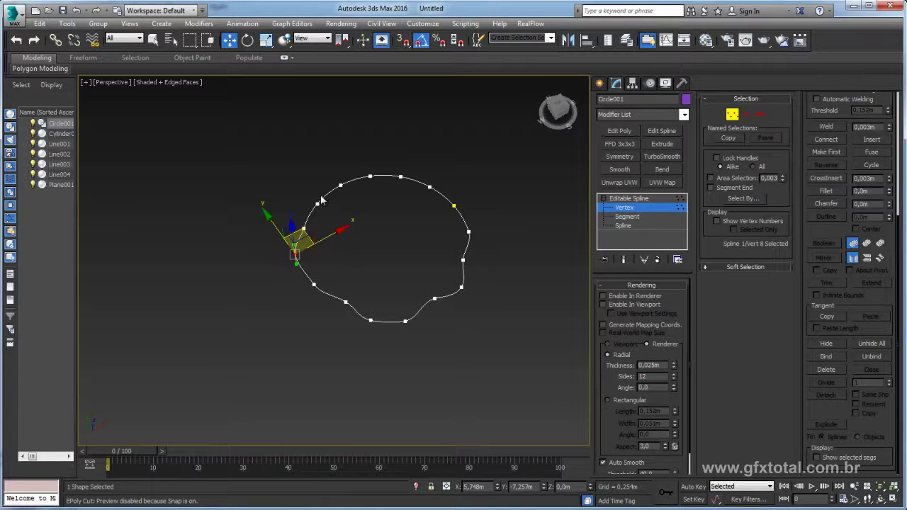
pyautogui.click(317, 204)
pyautogui.moveTo(328, 192); pyautogui.dragTo(335, 195)
pyautogui.click(369, 175)
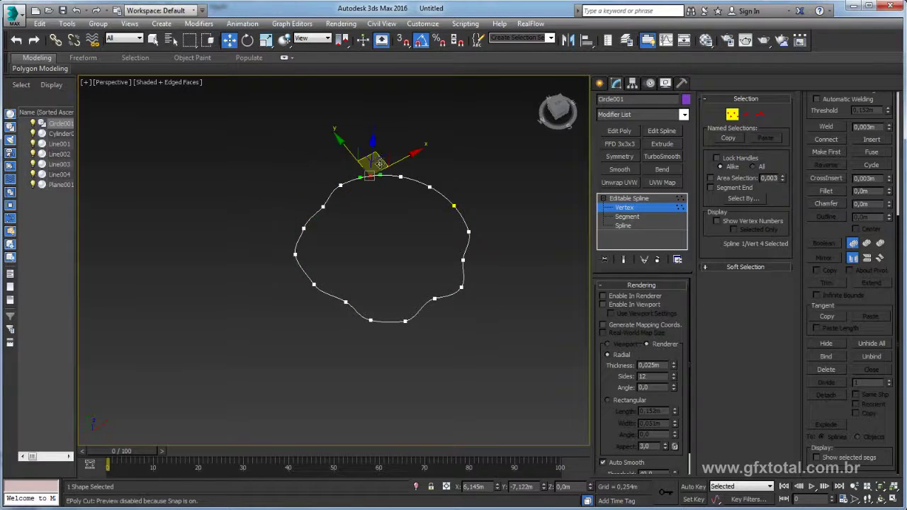
pyautogui.moveTo(375, 155); pyautogui.dragTo(376, 146)
pyautogui.click(430, 186)
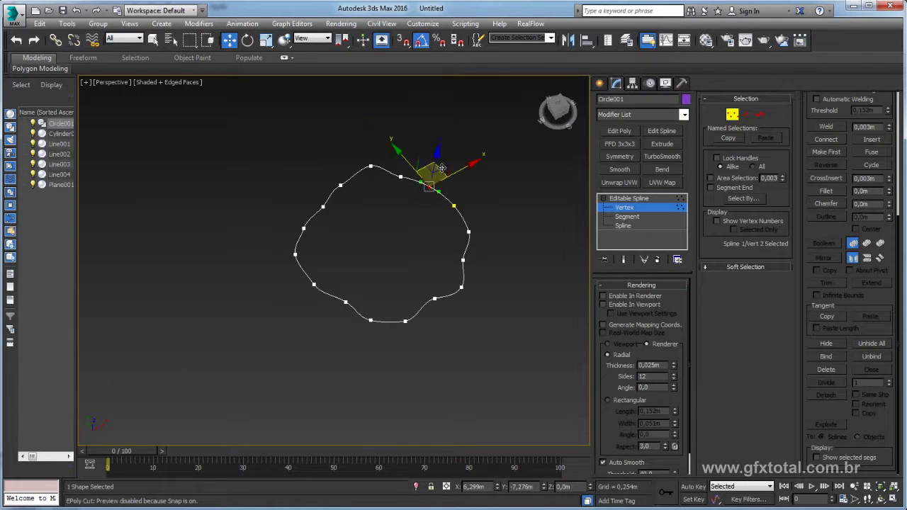
pyautogui.moveTo(430, 186); pyautogui.dragTo(430, 180)
pyautogui.click(620, 200)
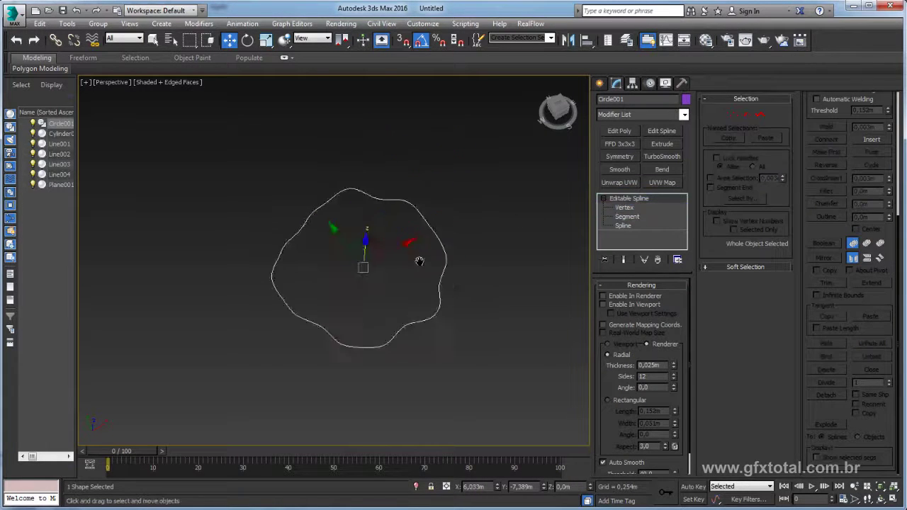
pyautogui.keyDown('alt'); pyautogui.moveTo(425, 276); pyautogui.dragTo(423, 247, button='middle'); pyautogui.keyUp('alt')
# - Create Circle002 as a raised copy of the wavy outline and enter its vertex level
pyautogui.keyDown('shift'); pyautogui.moveTo(345, 251); pyautogui.dragTo(348, 129); pyautogui.keyUp('shift')
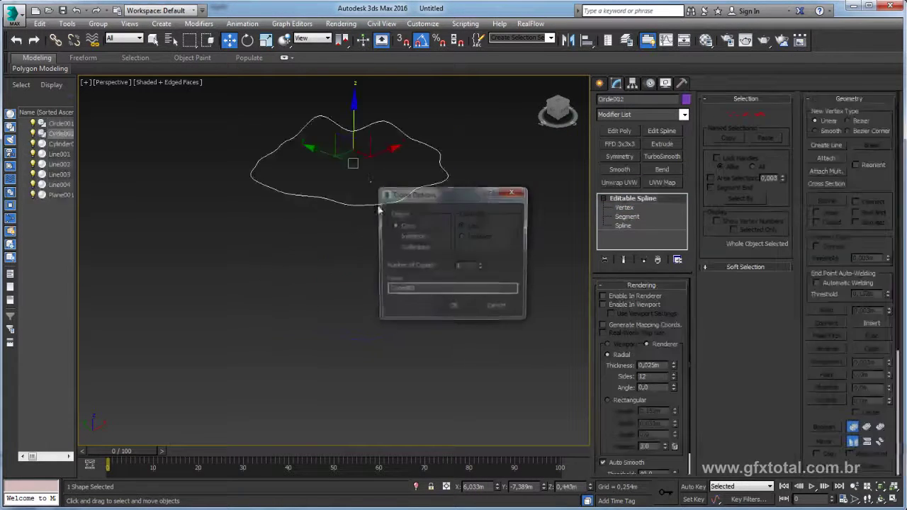
pyautogui.press('Return')
pyautogui.click(603, 198)
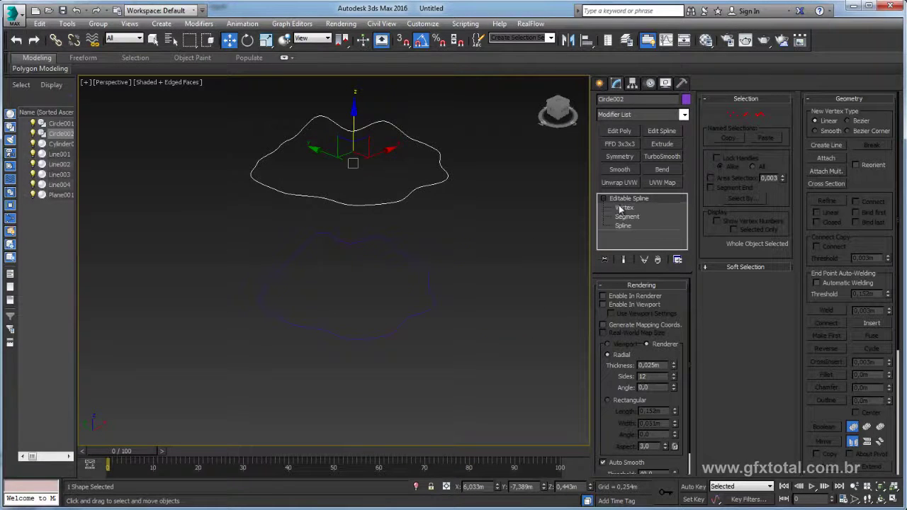
pyautogui.click(624, 207)
# - Move Circle002's bottom, left, upper-left and right vertices into a new irregular contour
pyautogui.click(365, 272)
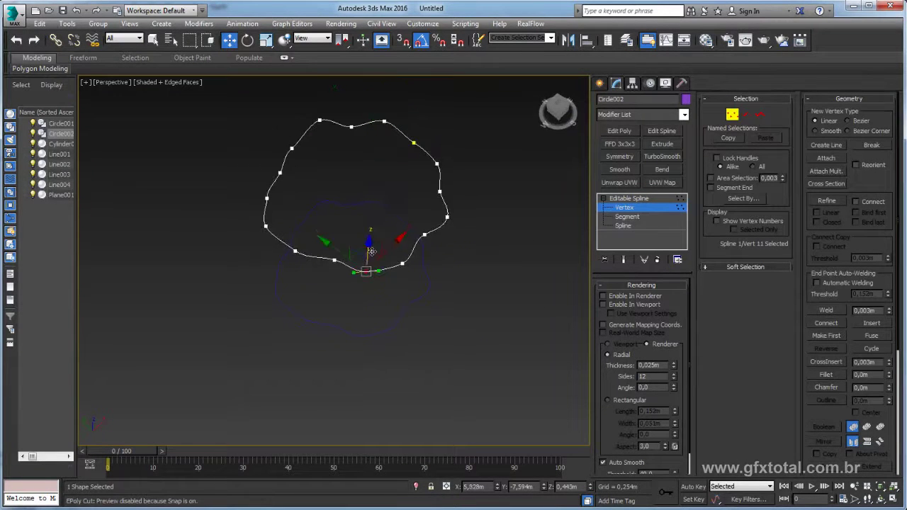
pyautogui.moveTo(361, 250); pyautogui.dragTo(360, 239)
pyautogui.click(336, 261)
pyautogui.press('e')
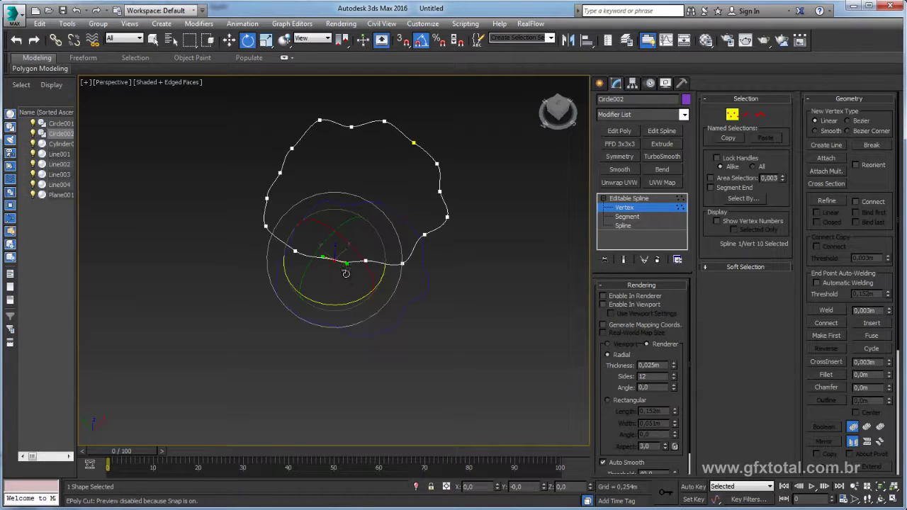
pyautogui.press('w')
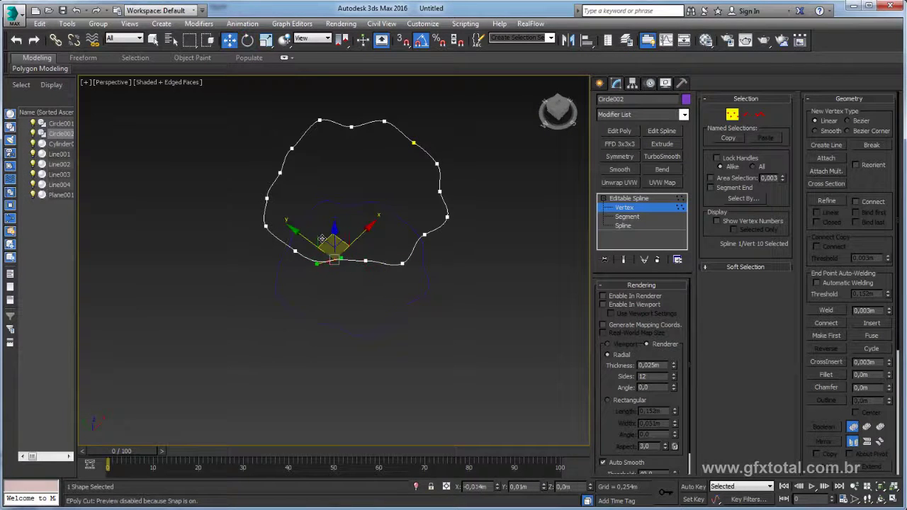
pyautogui.click(266, 198)
pyautogui.moveTo(268, 185); pyautogui.dragTo(269, 179)
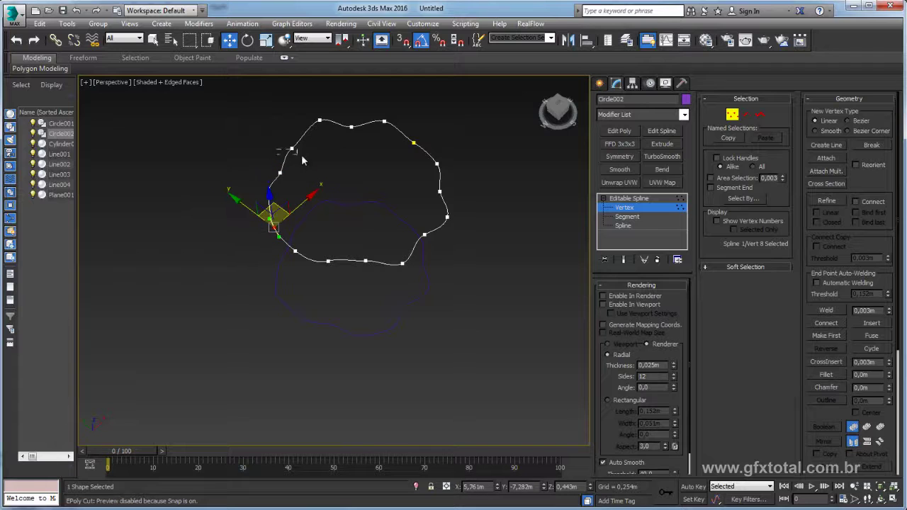
pyautogui.click(290, 147)
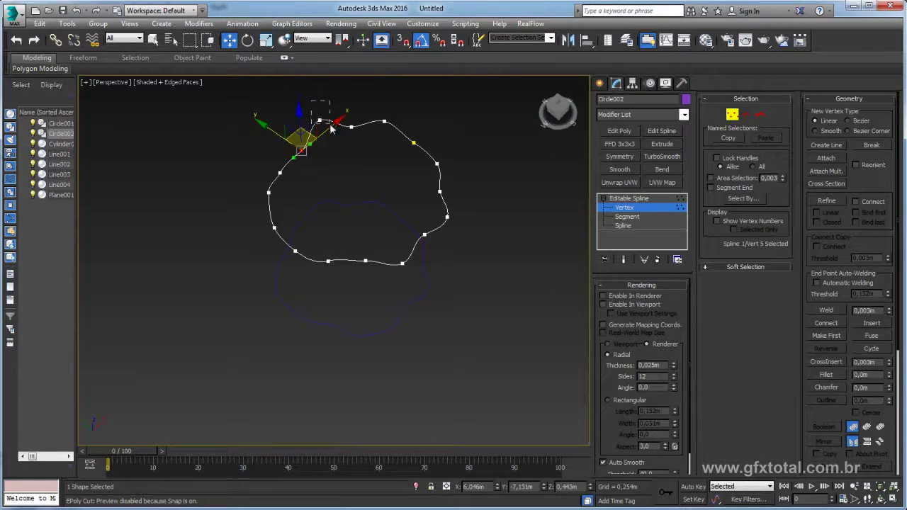
pyautogui.moveTo(298, 141)
pyautogui.mouseDown()
pyautogui.moveTo(329, 105)
pyautogui.moveTo(377, 126)
pyautogui.mouseUp()
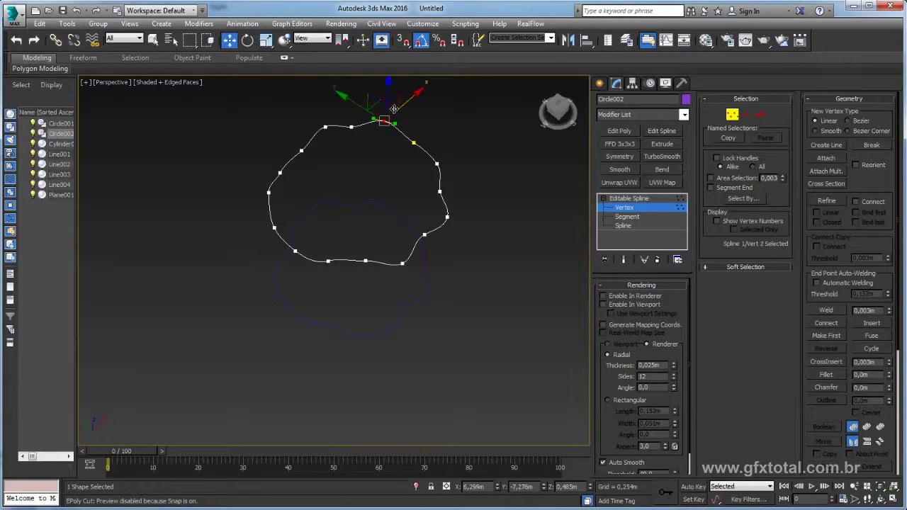
pyautogui.click(436, 164)
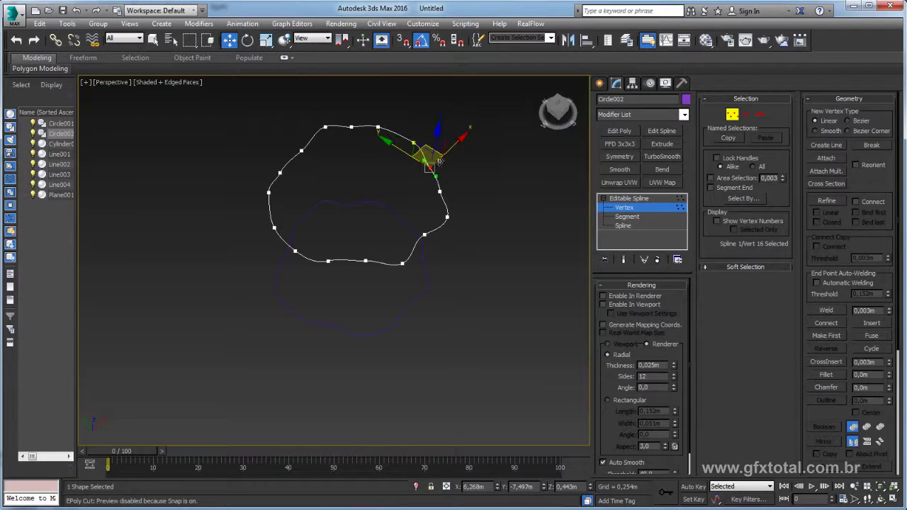
pyautogui.moveTo(438, 162)
pyautogui.mouseDown()
pyautogui.moveTo(435, 201)
pyautogui.moveTo(442, 201)
pyautogui.mouseUp()
# - Twist the lower-right vertex's curve, then set it, its neighbour and the top vertex to Smooth
pyautogui.click(446, 216)
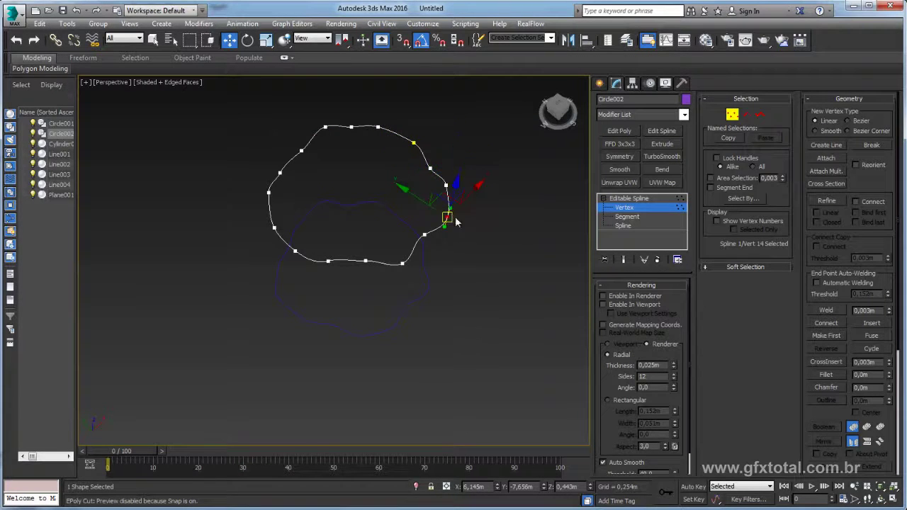
pyautogui.press('e')
pyautogui.moveTo(464, 264)
pyautogui.mouseDown()
pyautogui.moveTo(434, 243)
pyautogui.moveTo(446, 262)
pyautogui.mouseUp()
pyautogui.press('w')
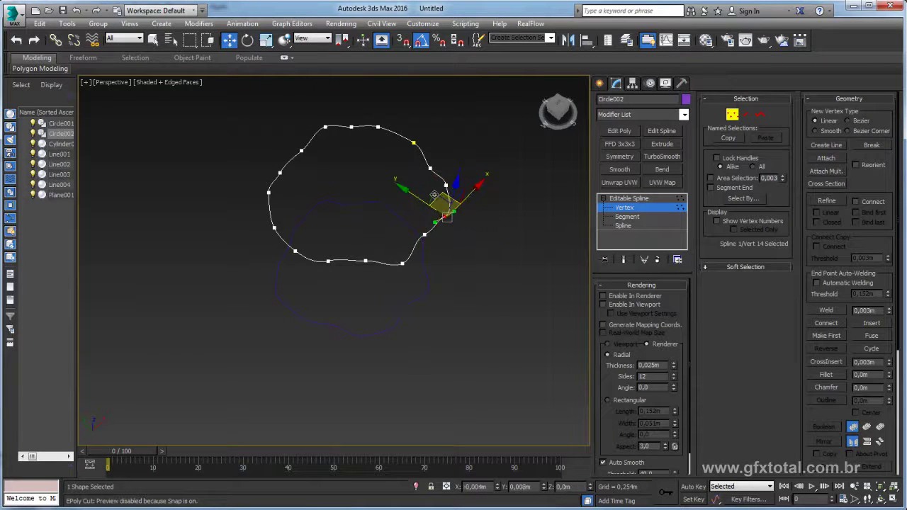
pyautogui.click(423, 235)
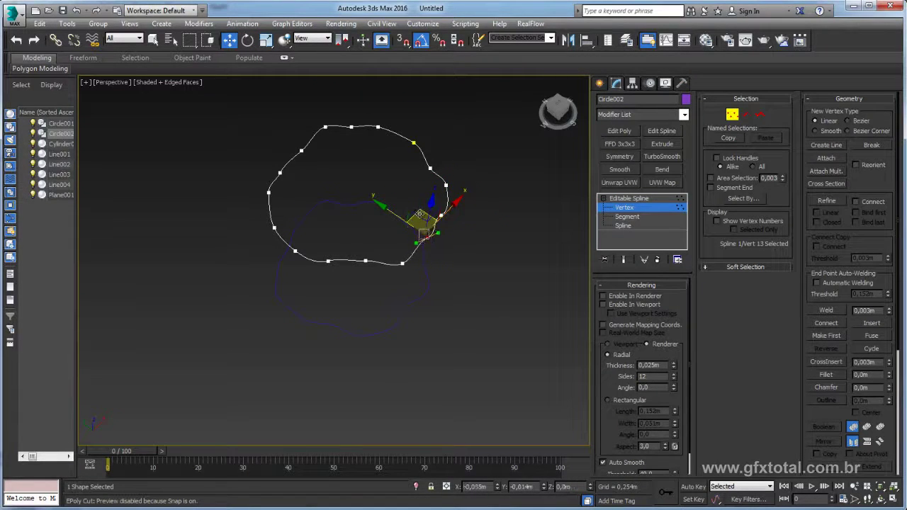
pyautogui.keyDown('ctrl'); pyautogui.click(377, 127); pyautogui.keyUp('ctrl')
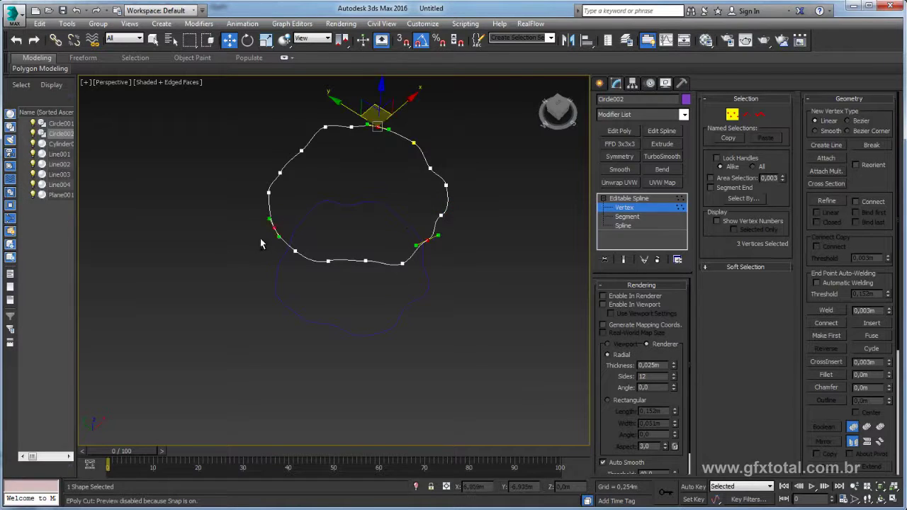
pyautogui.rightClick(289, 179)
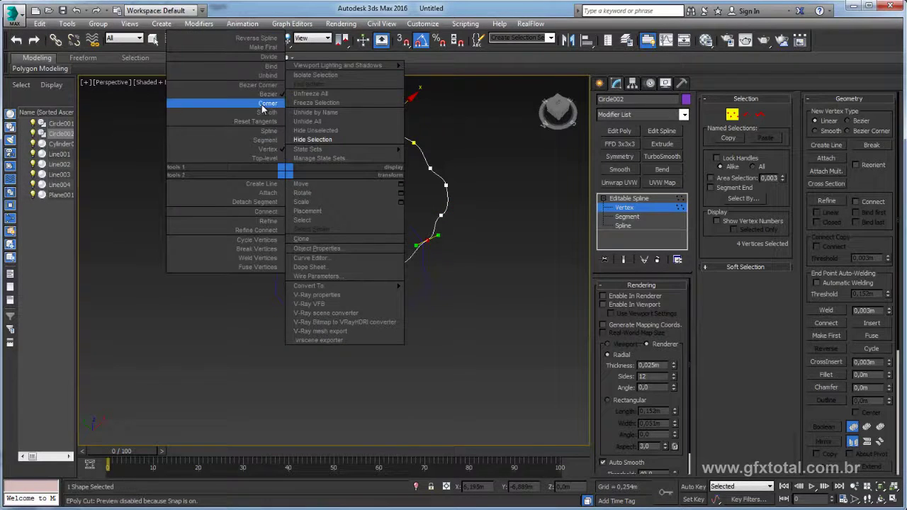
pyautogui.click(212, 102)
# - Lower the top vertex slightly and return Circle002 to whole-object level
pyautogui.click(276, 177)
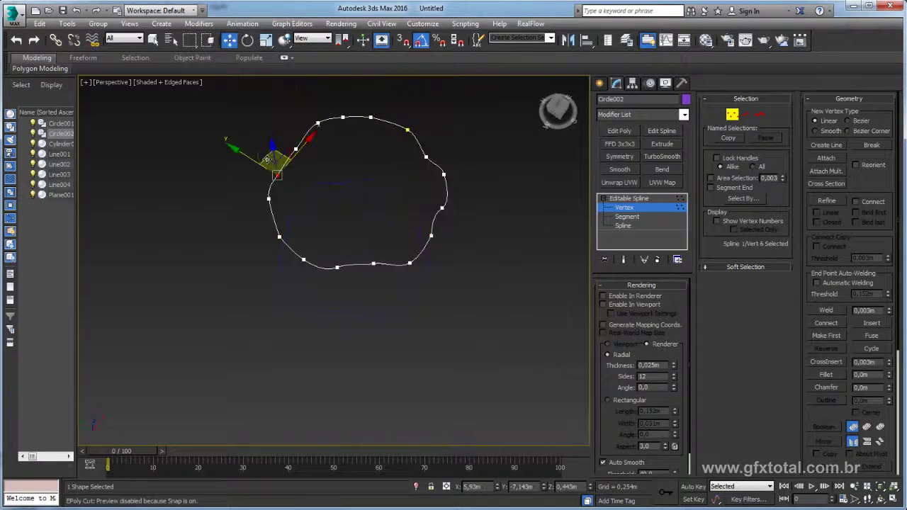
pyautogui.moveTo(348, 102); pyautogui.dragTo(368, 116)
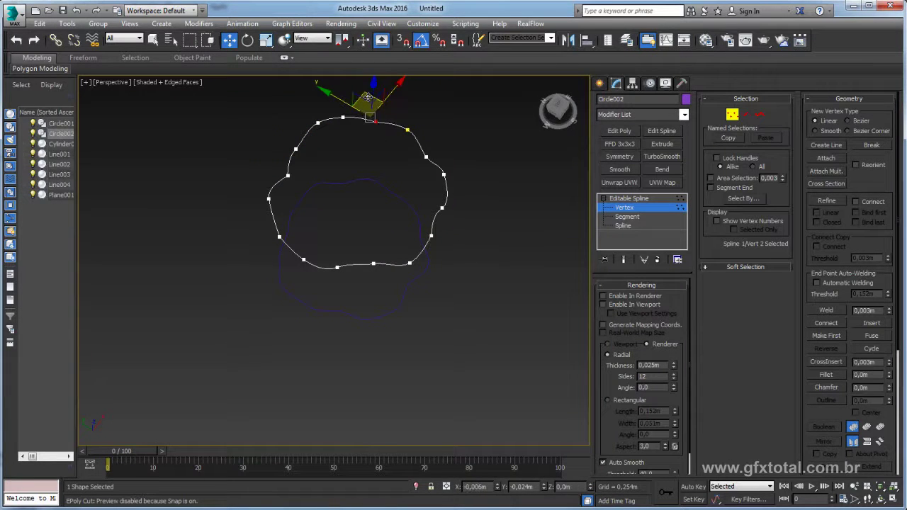
pyautogui.click(442, 173)
pyautogui.click(643, 201)
pyautogui.moveTo(462, 270)
pyautogui.keyDown('alt'); pyautogui.mouseDown(button='middle')
pyautogui.moveTo(459, 227)
pyautogui.moveTo(420, 276)
pyautogui.moveTo(418, 255)
pyautogui.mouseUp(button='middle'); pyautogui.keyUp('alt')
# - Clone the outline higher up as Circle003 and enter its vertex level
pyautogui.keyDown('shift'); pyautogui.moveTo(340, 240); pyautogui.dragTo(345, 113); pyautogui.keyUp('shift')
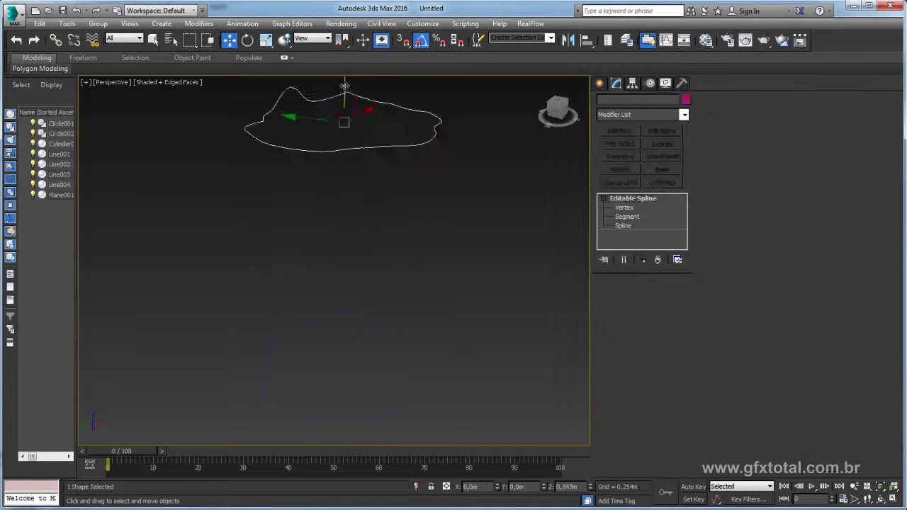
pyautogui.click(454, 308)
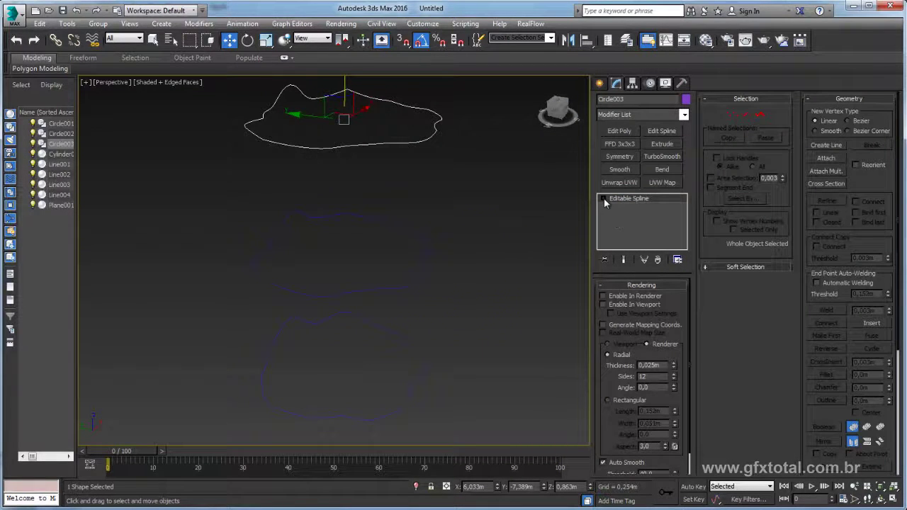
pyautogui.click(602, 199)
pyautogui.click(625, 206)
pyautogui.keyDown('alt'); pyautogui.moveTo(432, 145); pyautogui.dragTo(431, 171, button='middle'); pyautogui.keyUp('alt')
# - Drag Circle003's right-side vertex down and adjust its vertex handles by rotating and scaling
pyautogui.click(433, 171)
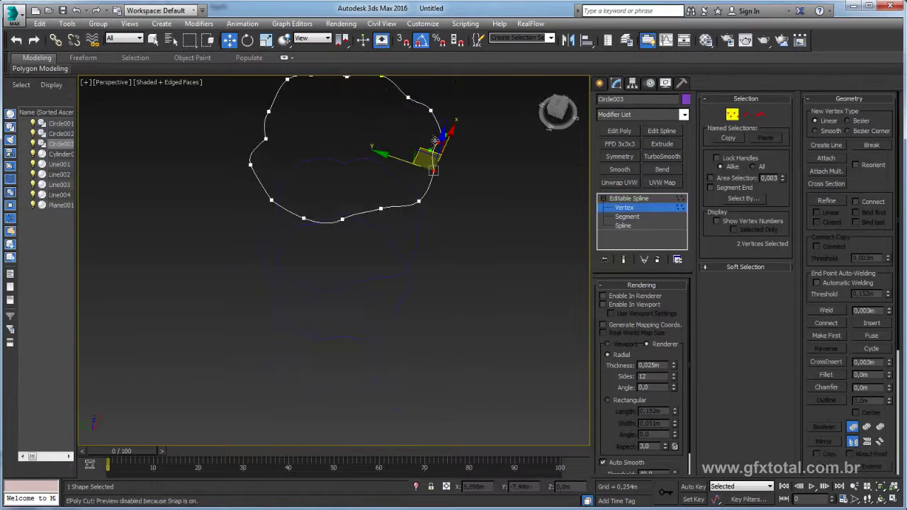
pyautogui.moveTo(423, 147)
pyautogui.mouseDown()
pyautogui.moveTo(429, 161)
pyautogui.moveTo(408, 195)
pyautogui.moveTo(331, 216)
pyautogui.mouseUp()
pyautogui.press('e')
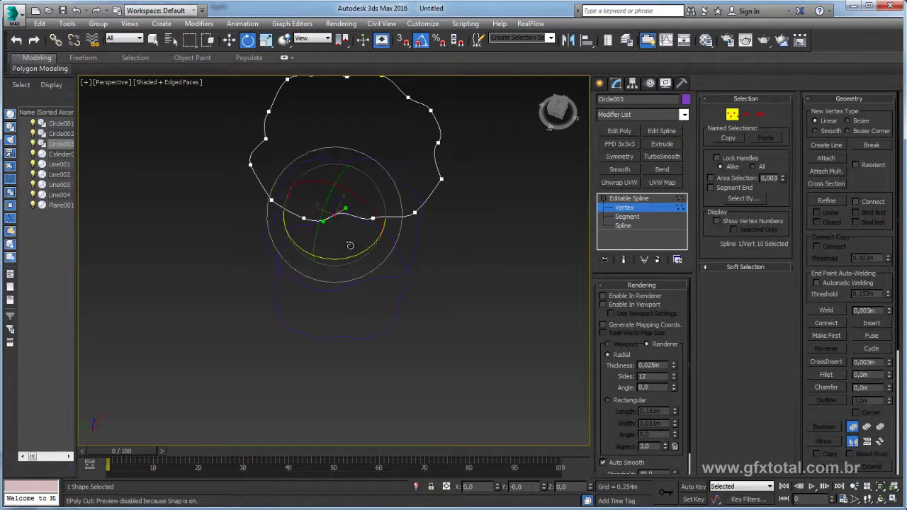
pyautogui.moveTo(304, 220)
pyautogui.keyDown('alt'); pyautogui.mouseDown(button='middle')
pyautogui.moveTo(305, 196)
pyautogui.moveTo(319, 193)
pyautogui.mouseUp(button='middle'); pyautogui.keyUp('alt')
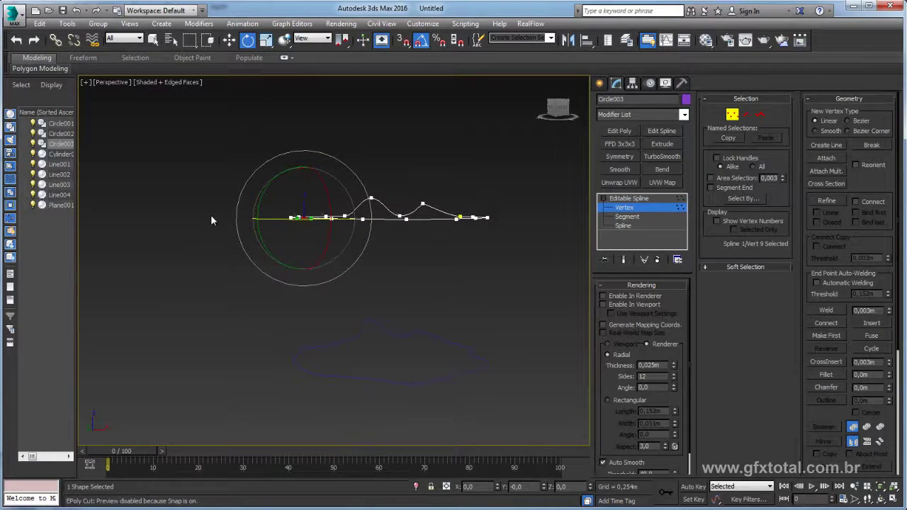
pyautogui.moveTo(359, 218); pyautogui.dragTo(359, 218)
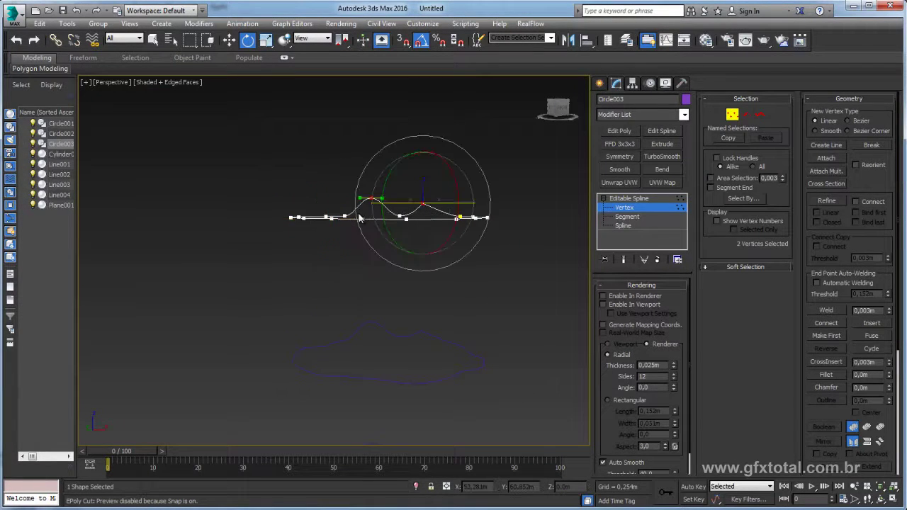
pyautogui.keyDown('alt'); pyautogui.moveTo(406, 221); pyautogui.dragTo(361, 270, button='middle'); pyautogui.keyUp('alt')
pyautogui.click(351, 259)
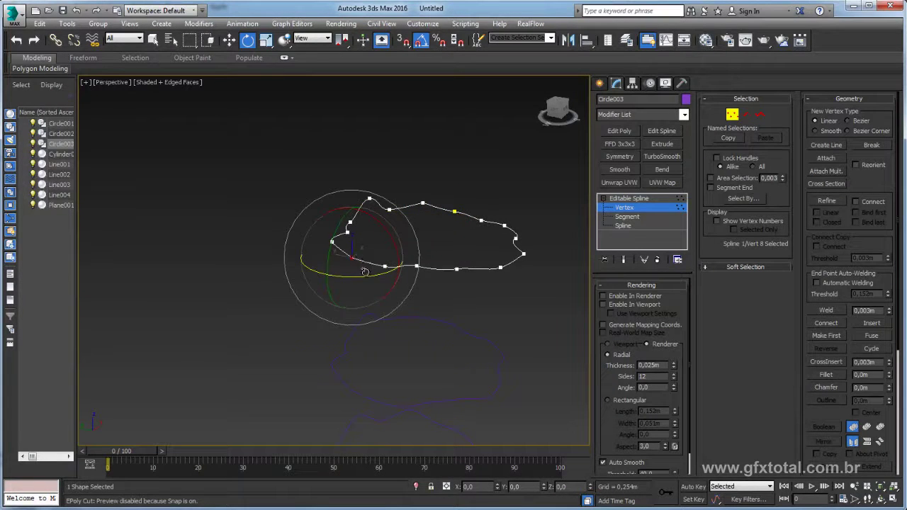
pyautogui.press('r')
pyautogui.keyDown('alt'); pyautogui.moveTo(370, 265); pyautogui.dragTo(364, 230, button='middle'); pyautogui.keyUp('alt')
pyautogui.press('w')
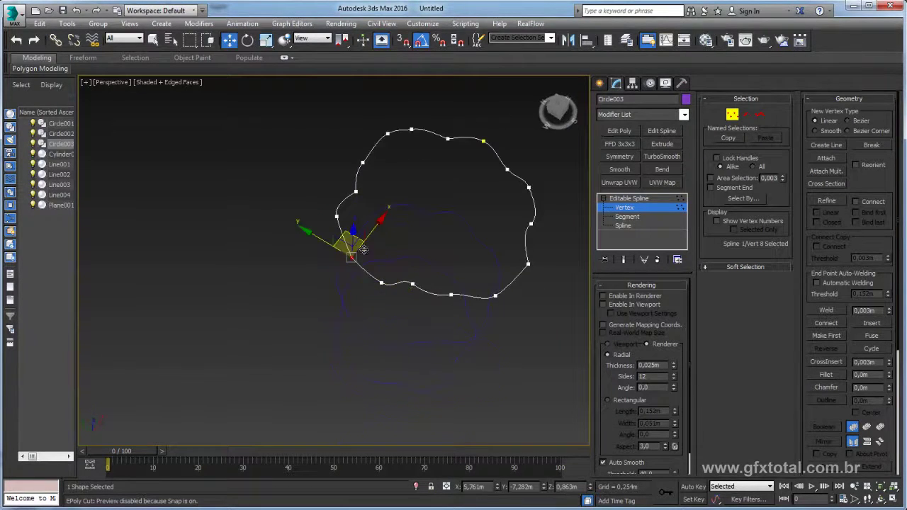
# - Ease the left bulge, shift the upper-left vertex right, then exit and select Circle002
pyautogui.click(356, 191)
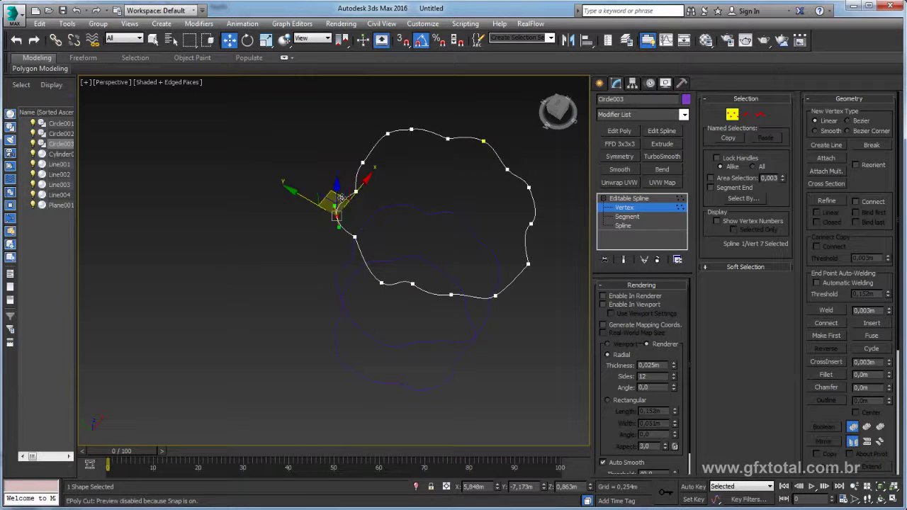
pyautogui.moveTo(340, 202)
pyautogui.mouseDown()
pyautogui.moveTo(374, 238)
pyautogui.moveTo(365, 264)
pyautogui.mouseUp()
pyautogui.click(362, 162)
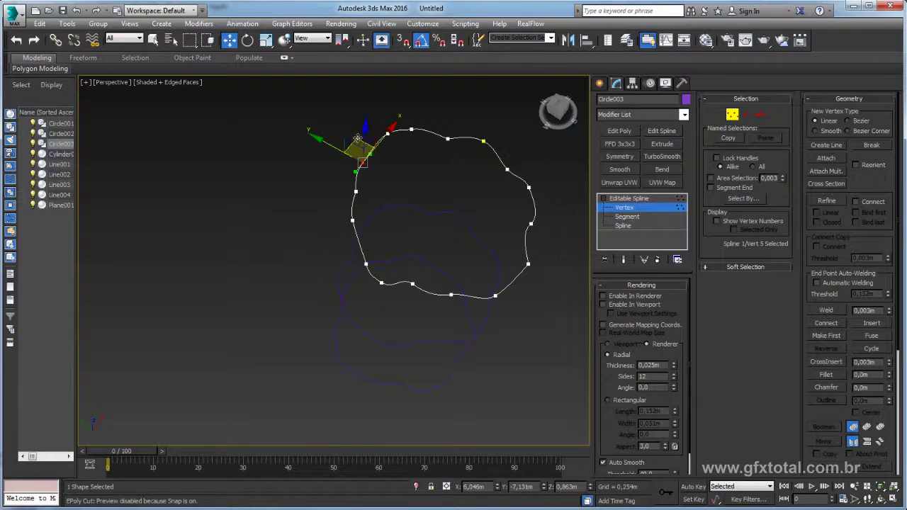
pyautogui.moveTo(358, 137); pyautogui.dragTo(376, 137)
pyautogui.click(446, 138)
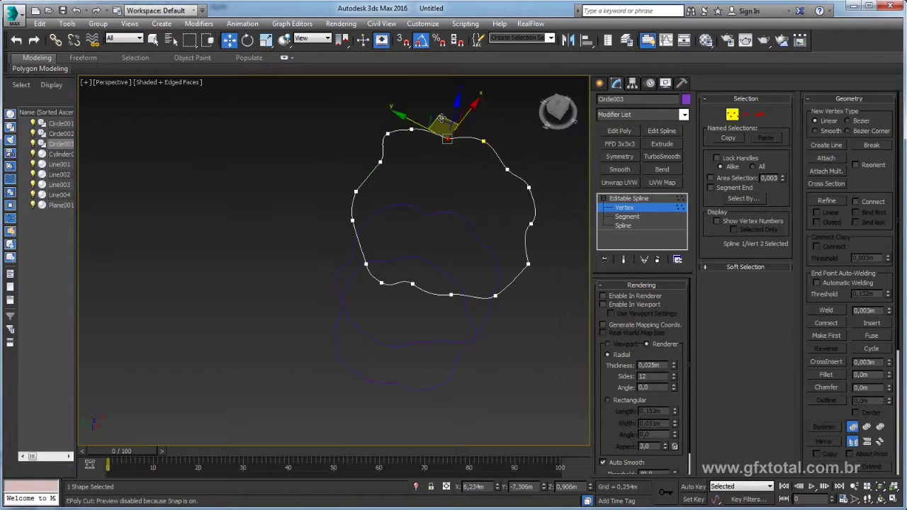
pyautogui.click(629, 198)
pyautogui.moveTo(443, 257)
pyautogui.keyDown('alt'); pyautogui.mouseDown(button='middle')
pyautogui.moveTo(424, 205)
pyautogui.moveTo(408, 285)
pyautogui.moveTo(464, 229)
pyautogui.mouseUp(button='middle'); pyautogui.keyUp('alt')
pyautogui.click(405, 284)
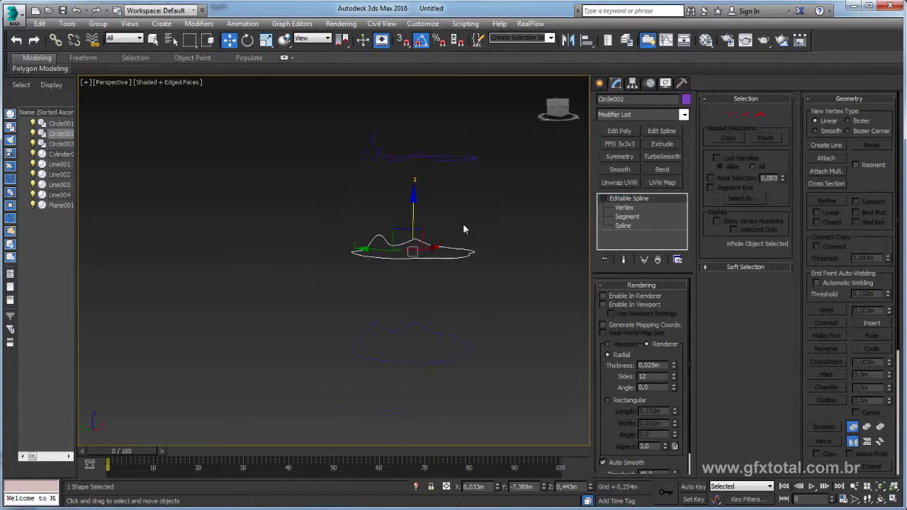
# - Scale the middle outline Circle002 flat on Z at spline level
pyautogui.click(623, 225)
pyautogui.moveTo(547, 234); pyautogui.dragTo(272, 278)
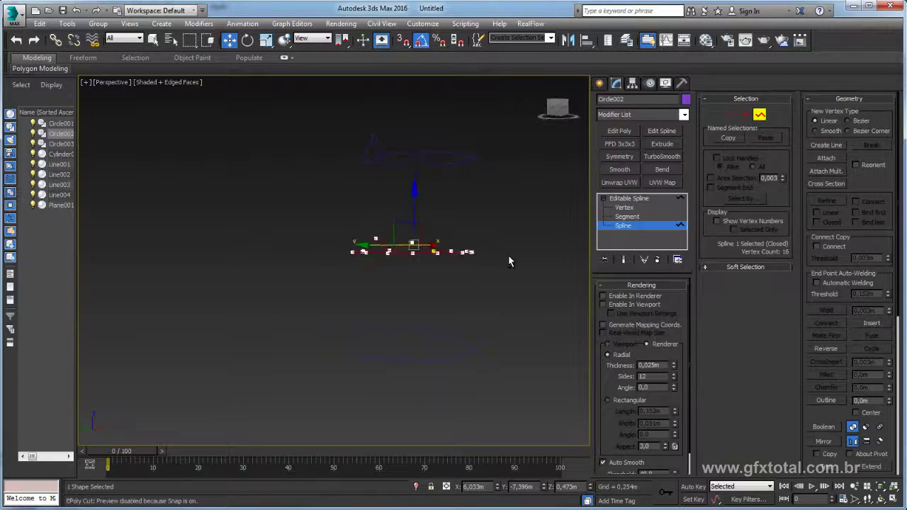
pyautogui.press('e')
pyautogui.press('r')
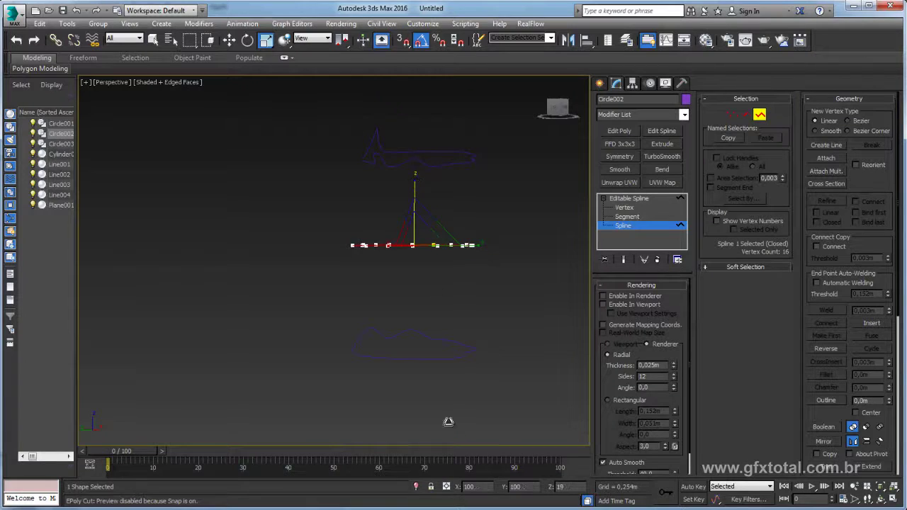
pyautogui.moveTo(465, 256)
pyautogui.keyDown('alt'); pyautogui.mouseDown(button='middle')
pyautogui.moveTo(470, 195)
pyautogui.moveTo(522, 182)
pyautogui.mouseUp(button='middle'); pyautogui.keyUp('alt')
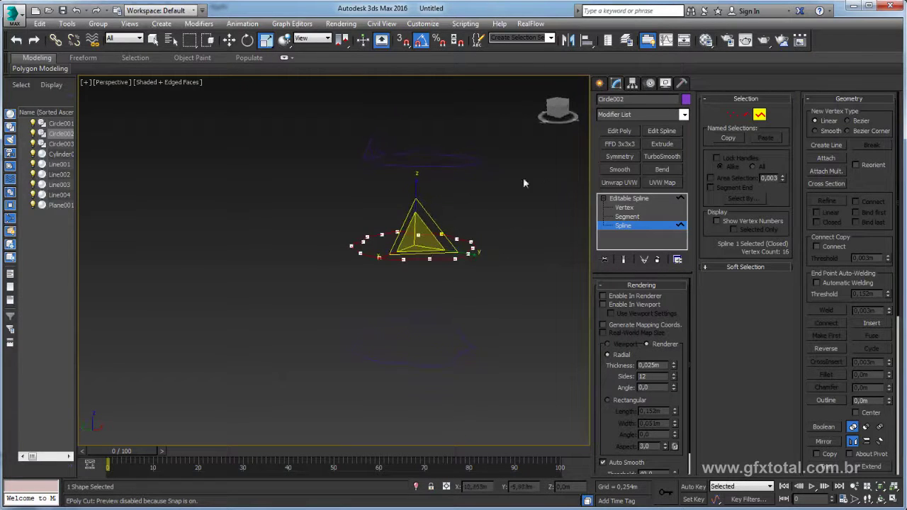
pyautogui.click(628, 199)
# - Flatten the upper outline Circle003 along its height at spline level
pyautogui.click(461, 167)
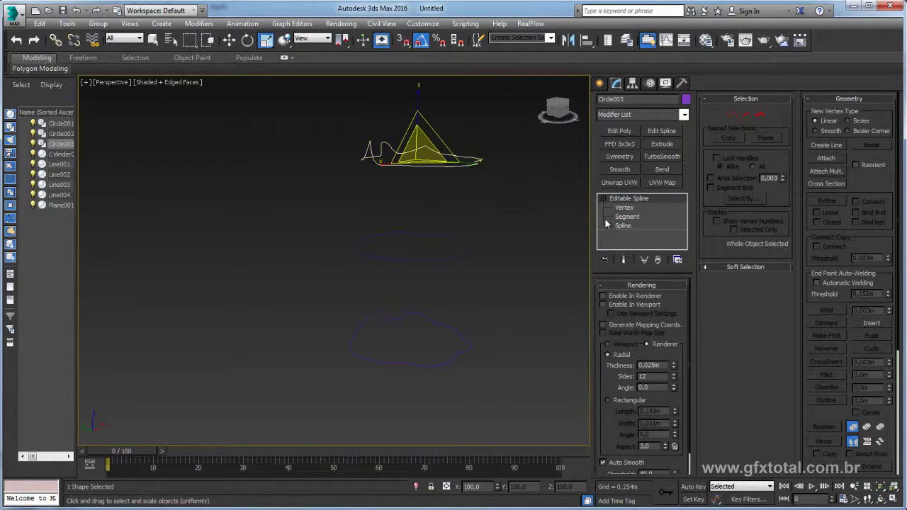
pyautogui.click(623, 225)
pyautogui.moveTo(425, 94); pyautogui.dragTo(476, 62)
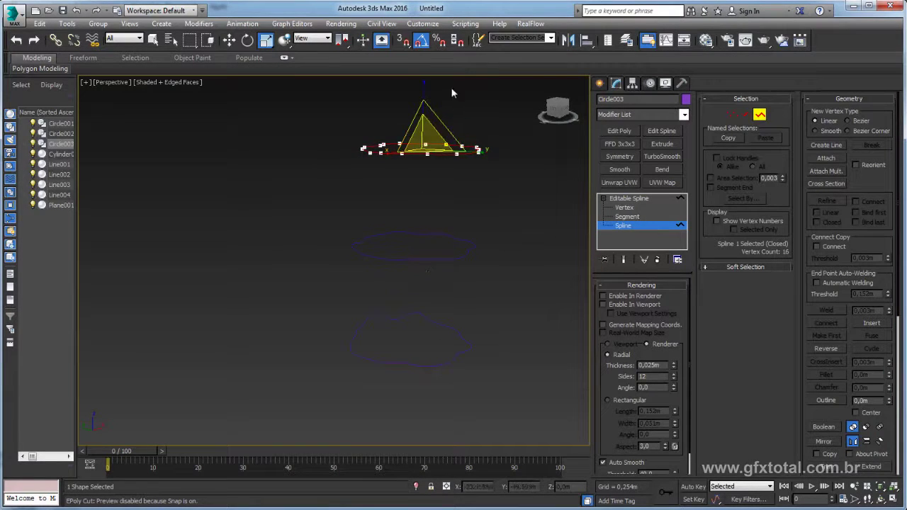
pyautogui.click(646, 198)
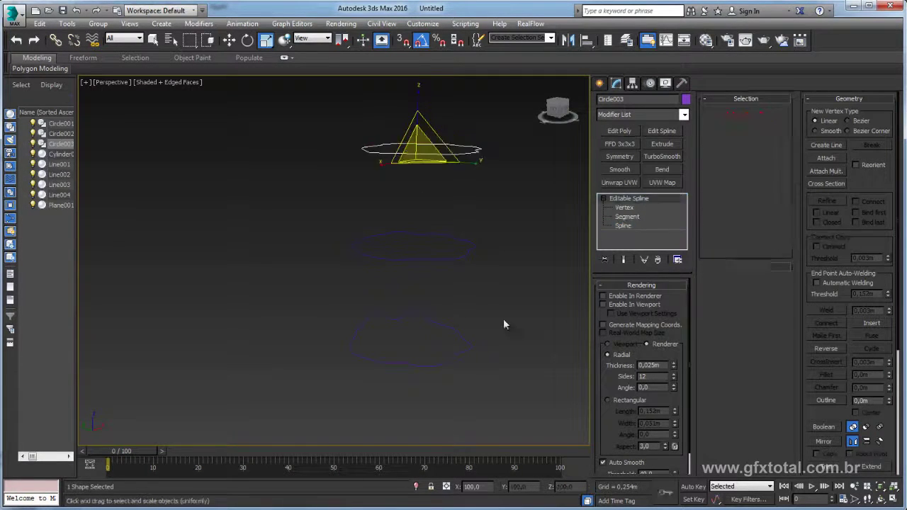
# - Flatten the lower outline Circle001 on Z and return to whole-object level
pyautogui.click(471, 345)
pyautogui.click(624, 226)
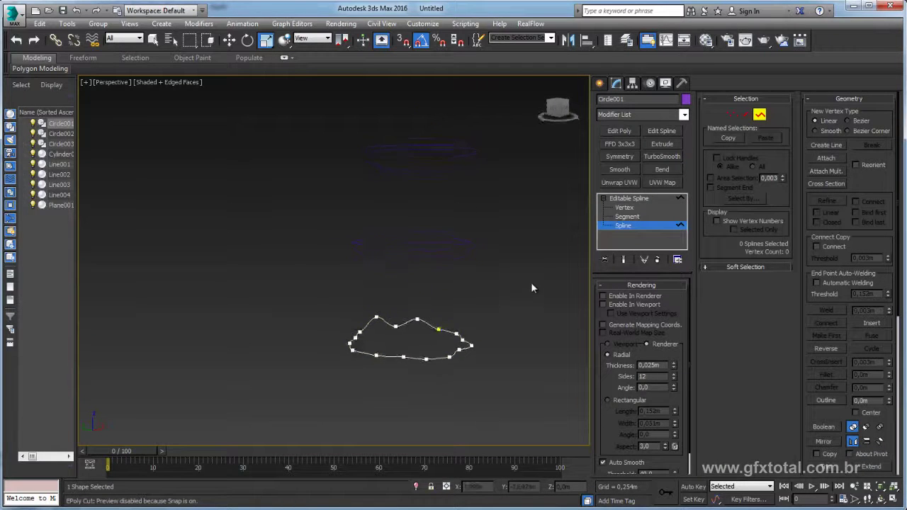
pyautogui.moveTo(532, 288); pyautogui.dragTo(272, 384)
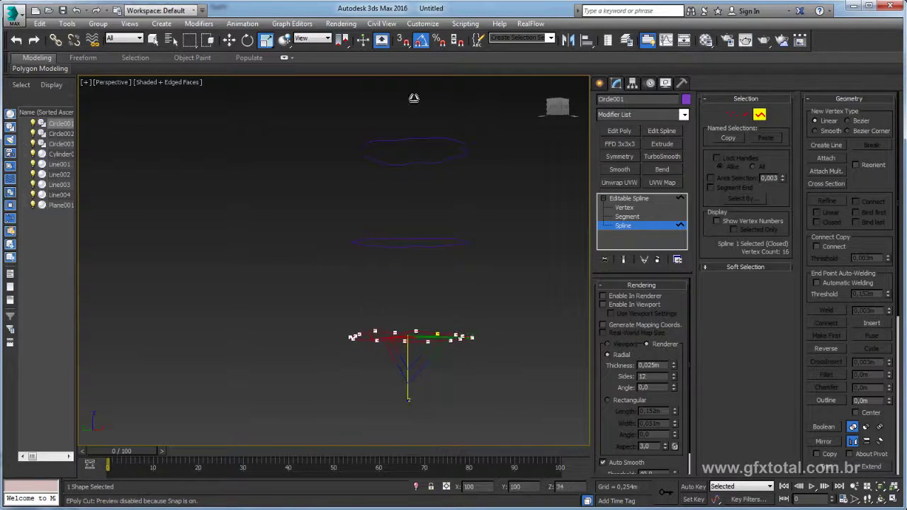
pyautogui.moveTo(392, 379); pyautogui.dragTo(408, 398)
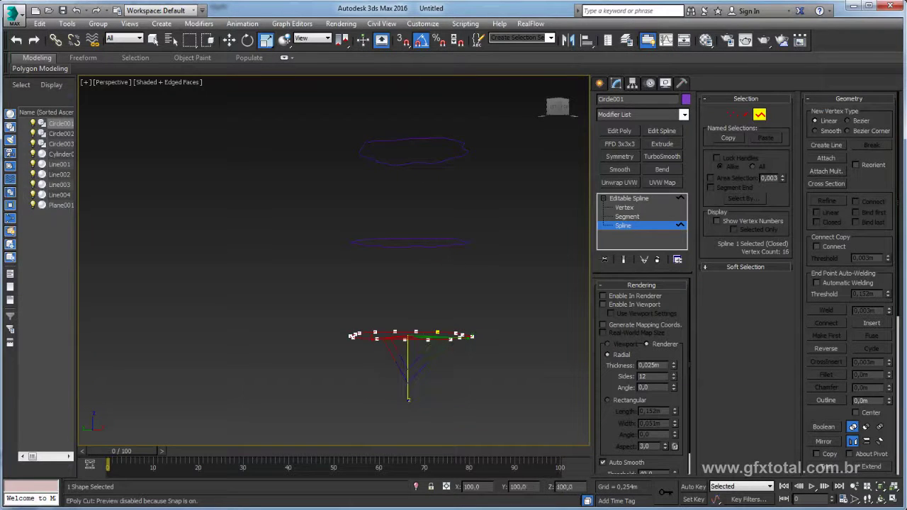
pyautogui.click(613, 205)
pyautogui.moveTo(435, 238)
pyautogui.keyDown('alt'); pyautogui.mouseDown(button='middle')
pyautogui.moveTo(449, 274)
pyautogui.moveTo(399, 279)
pyautogui.moveTo(360, 258)
pyautogui.moveTo(378, 307)
pyautogui.moveTo(249, 313)
pyautogui.moveTo(272, 360)
pyautogui.moveTo(335, 261)
pyautogui.moveTo(372, 271)
pyautogui.moveTo(321, 256)
pyautogui.mouseUp(button='middle'); pyautogui.keyUp('alt')
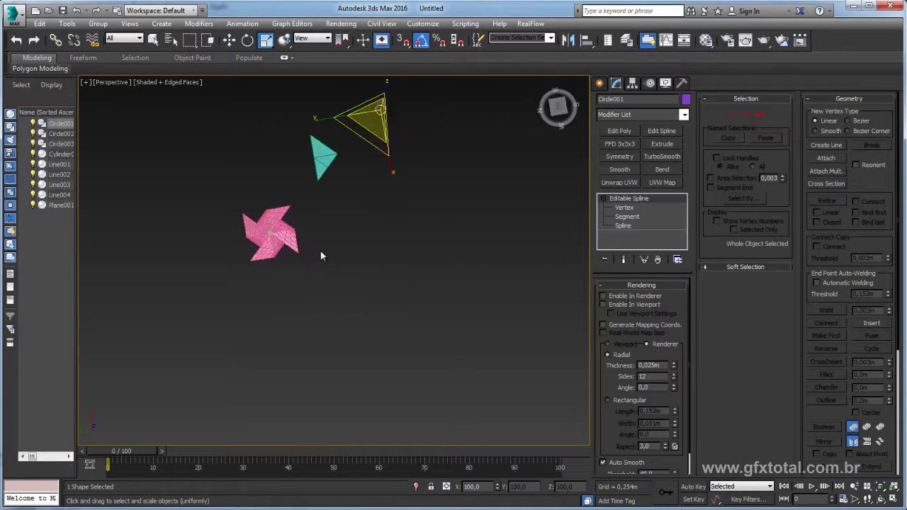
# - Choose the Line shape tool and frame the pinwheel in the Top view
pyautogui.click(599, 84)
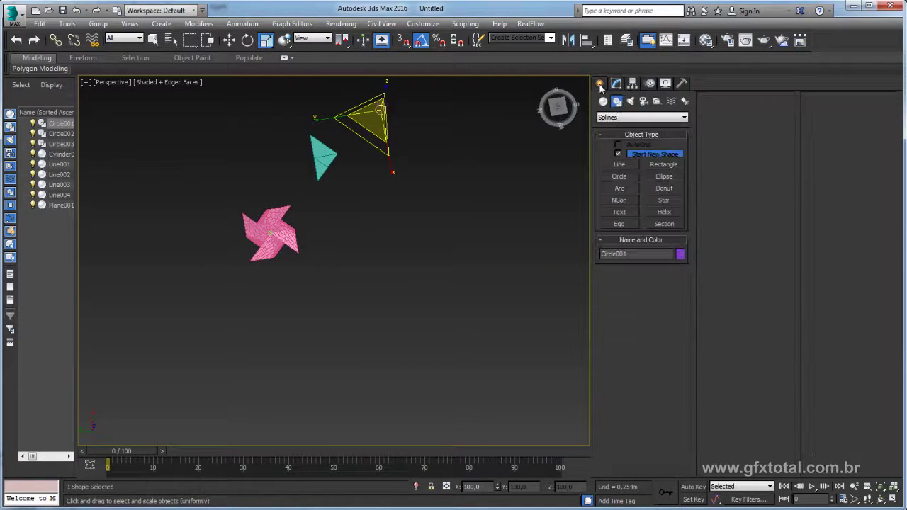
pyautogui.click(622, 162)
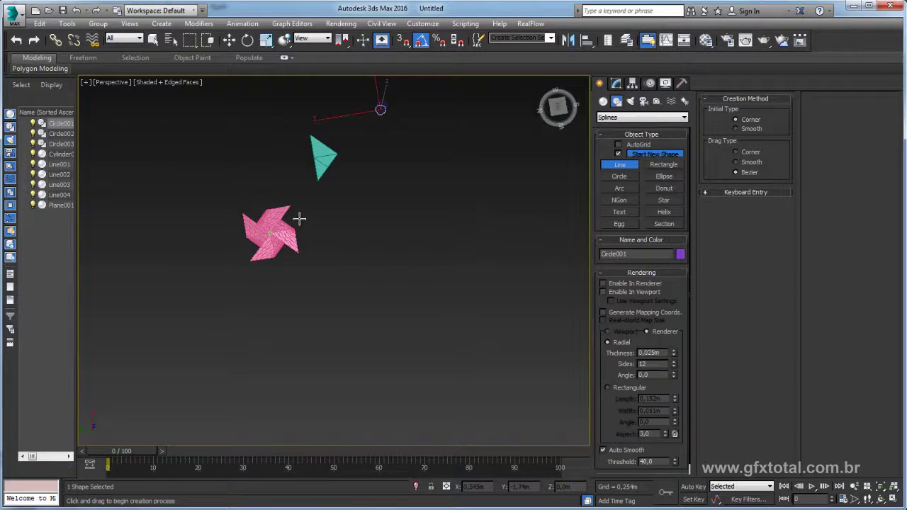
pyautogui.press('t')
pyautogui.press('z')
pyautogui.scroll(-5, 371, 219)
pyautogui.scroll(-5, 374, 244)
pyautogui.moveTo(374, 244); pyautogui.dragTo(240, 245, button='middle')
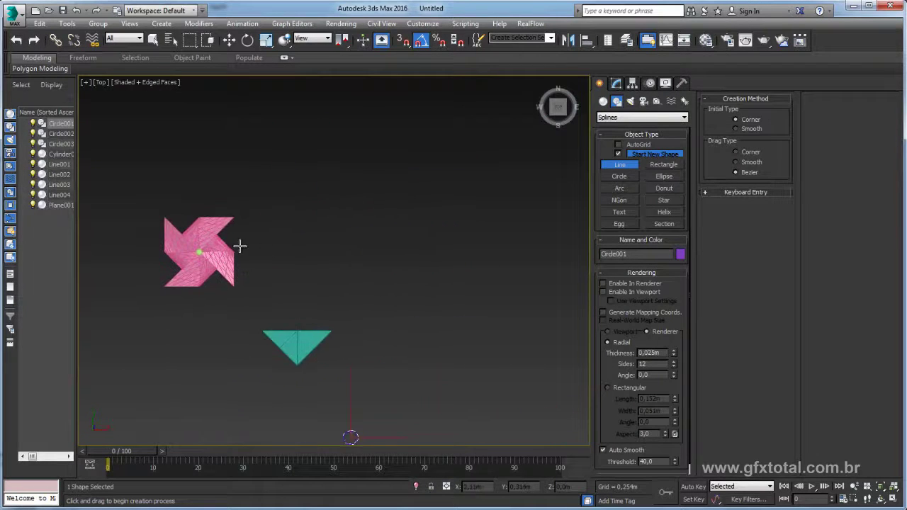
# - Draw a straight line from the pinwheel's hub out to the right, then return to Perspective
pyautogui.click(241, 251)
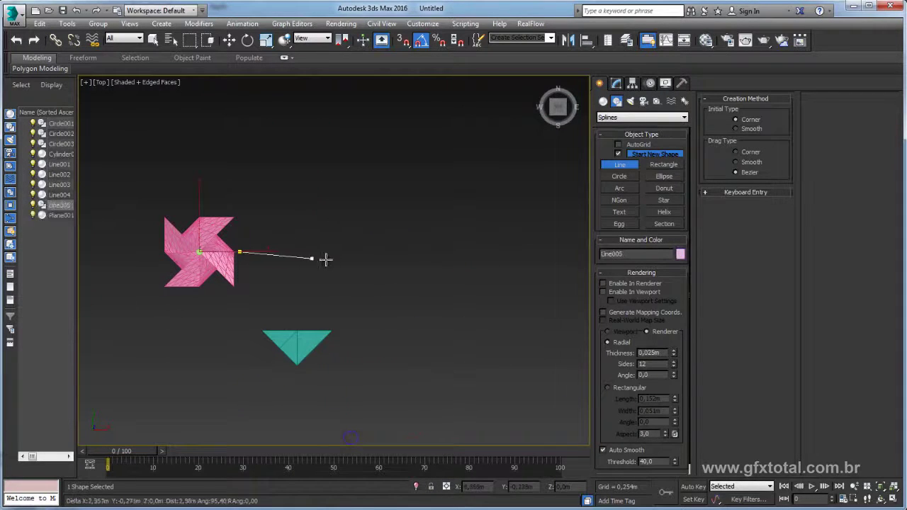
pyautogui.click(392, 251)
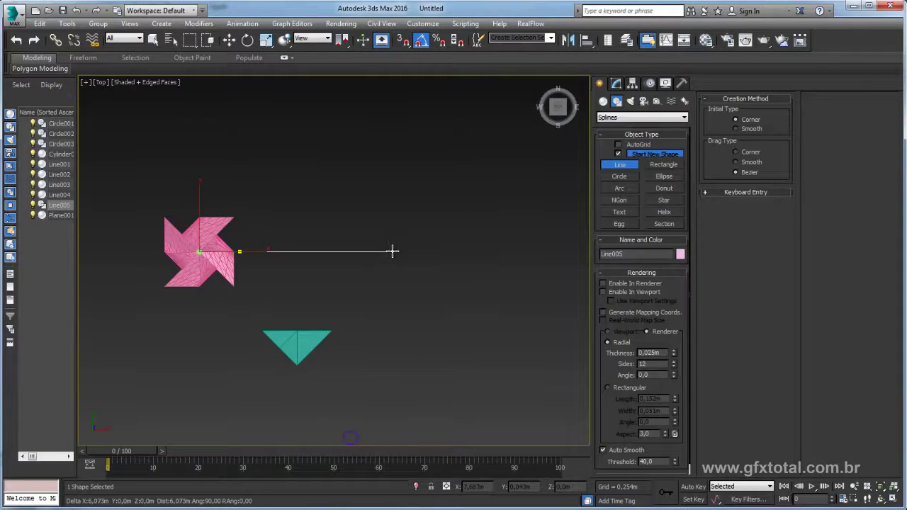
pyautogui.rightClick(404, 240)
pyautogui.press('p')
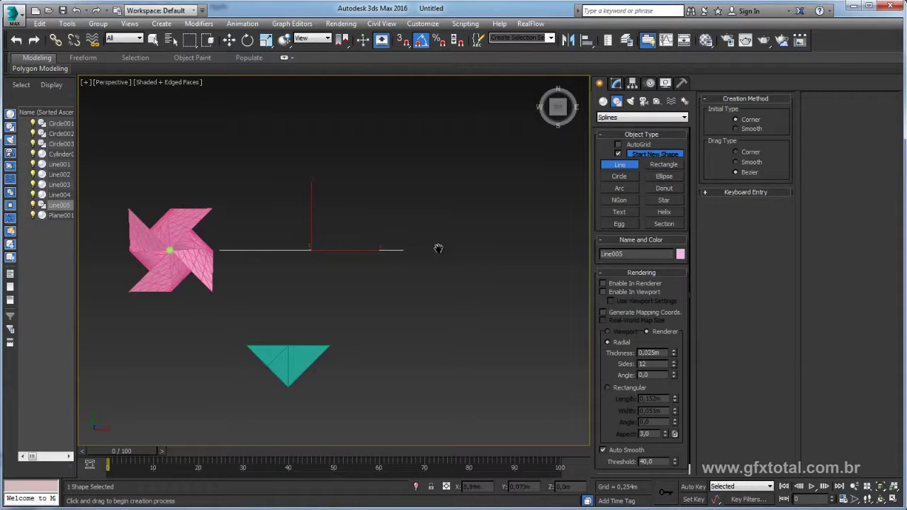
pyautogui.moveTo(435, 248)
pyautogui.keyDown('alt'); pyautogui.mouseDown(button='middle')
pyautogui.moveTo(417, 186)
pyautogui.moveTo(374, 233)
pyautogui.moveTo(465, 318)
pyautogui.mouseUp(button='middle'); pyautogui.keyUp('alt')
pyautogui.scroll(-5, 427, 278)
# - Select the three wavy outlines plus the line, then narrow the selection to Line005 alone
pyautogui.press('r')
pyautogui.moveTo(436, 384); pyautogui.dragTo(435, 382)
pyautogui.press('w')
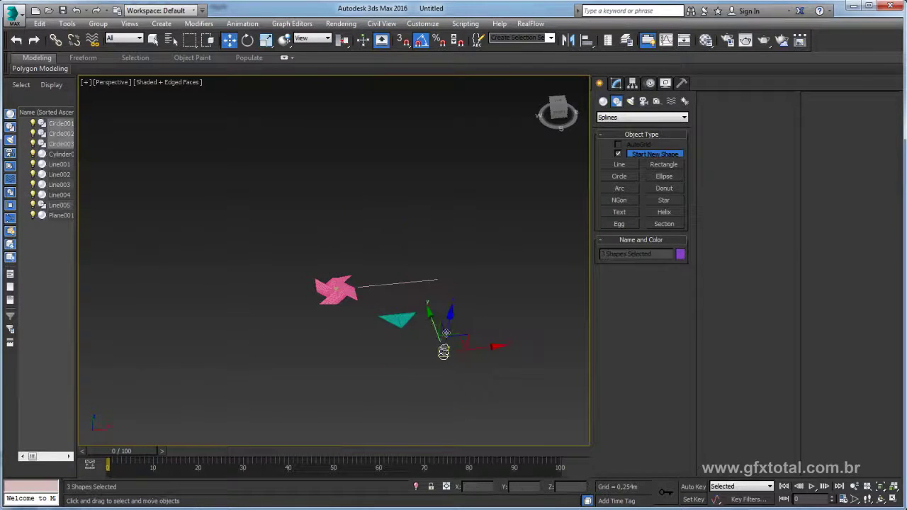
pyautogui.moveTo(435, 383)
pyautogui.keyDown('alt'); pyautogui.mouseDown(button='middle')
pyautogui.moveTo(471, 385)
pyautogui.moveTo(380, 232)
pyautogui.moveTo(378, 272)
pyautogui.moveTo(368, 239)
pyautogui.mouseUp(button='middle'); pyautogui.keyUp('alt')
pyautogui.scroll(3, 377, 271)
pyautogui.scroll(4, 357, 221)
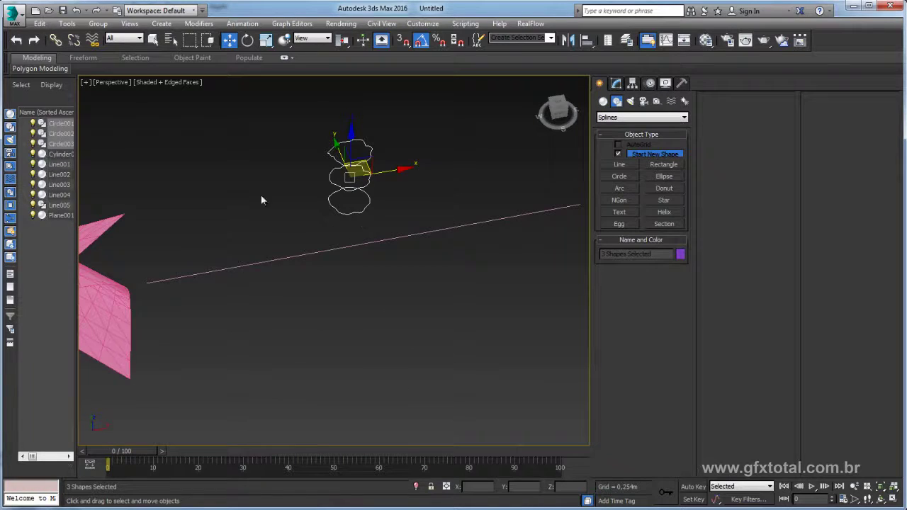
pyautogui.moveTo(343, 205); pyautogui.dragTo(395, 271)
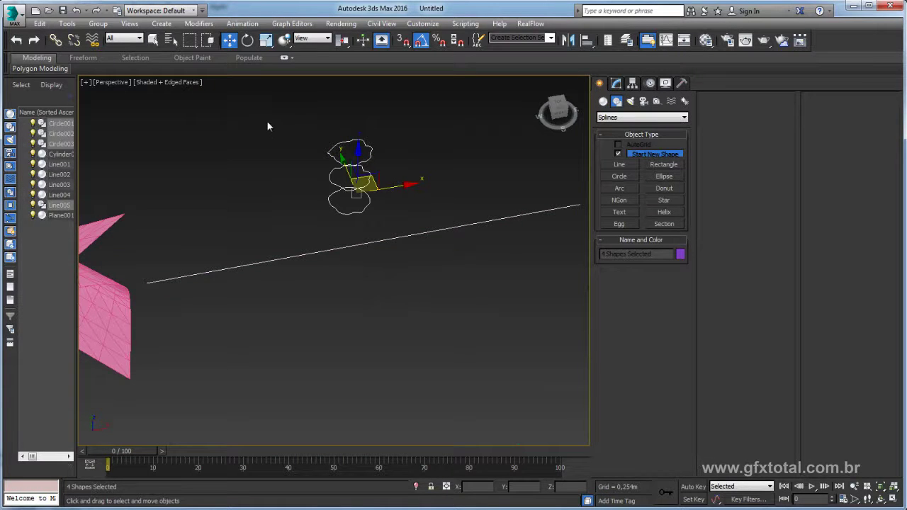
pyautogui.click(259, 261)
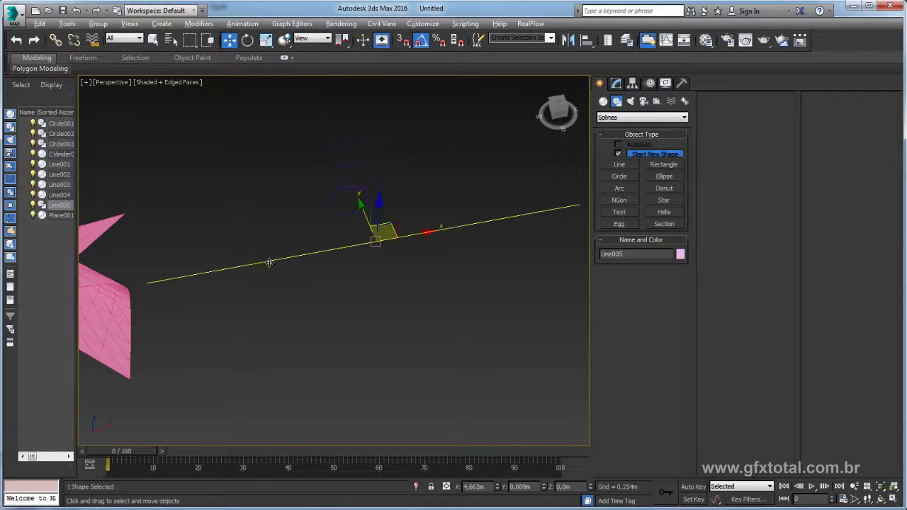
pyautogui.keyDown('alt'); pyautogui.moveTo(269, 263); pyautogui.dragTo(284, 258, button='middle'); pyautogui.keyUp('alt')
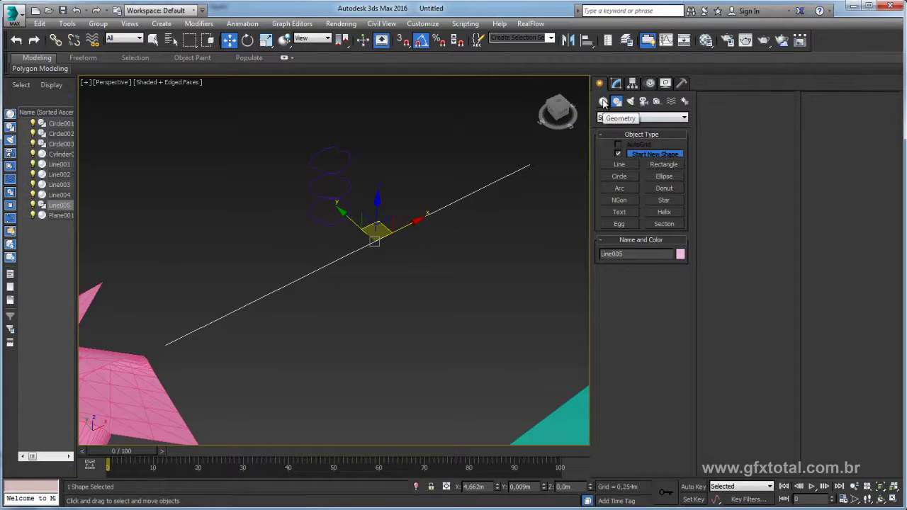
# - Switch Geometry to Compound Objects and activate Loft with Line005 selected
pyautogui.click(603, 102)
pyautogui.click(618, 118)
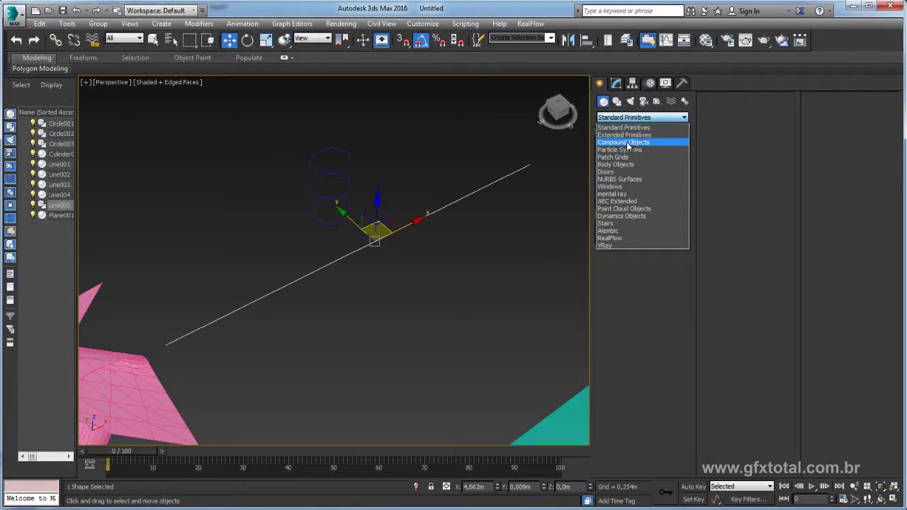
pyautogui.click(628, 143)
pyautogui.click(624, 202)
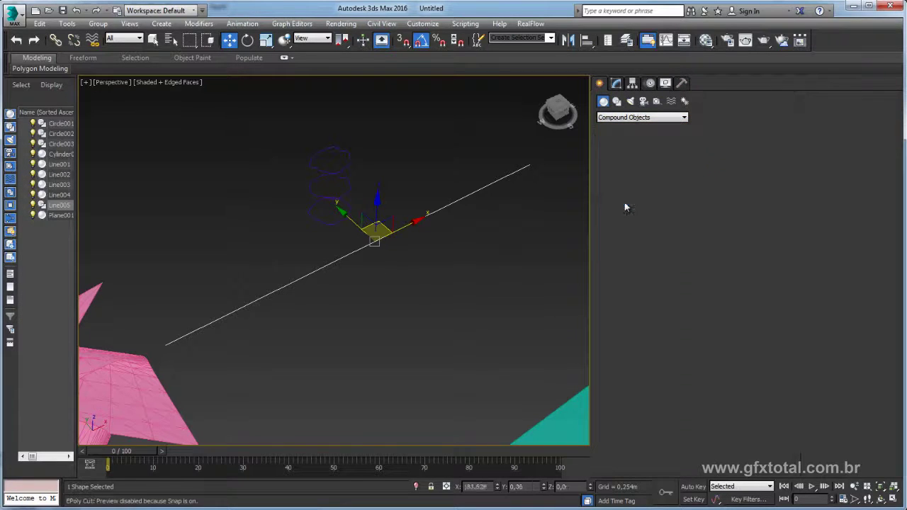
pyautogui.moveTo(506, 250); pyautogui.dragTo(362, 243, button='middle')
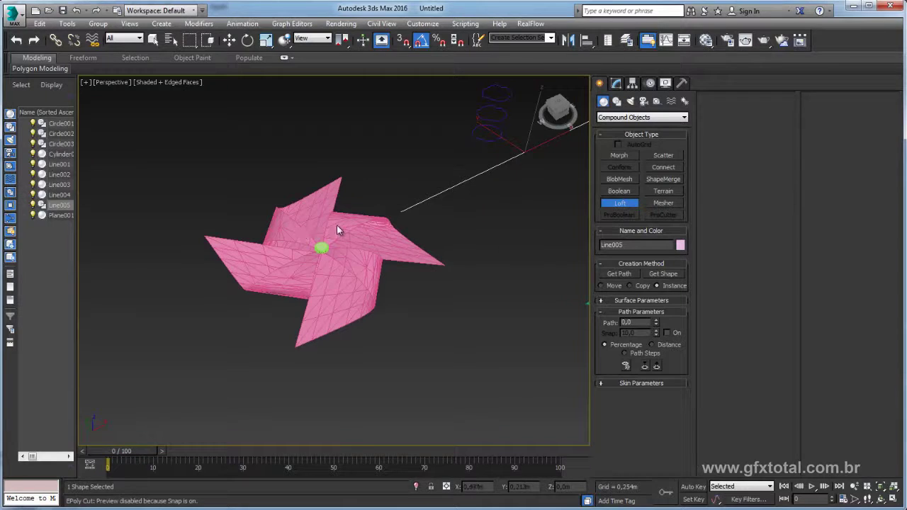
pyautogui.keyDown('alt'); pyautogui.moveTo(496, 192); pyautogui.dragTo(359, 301, button='middle'); pyautogui.keyUp('alt')
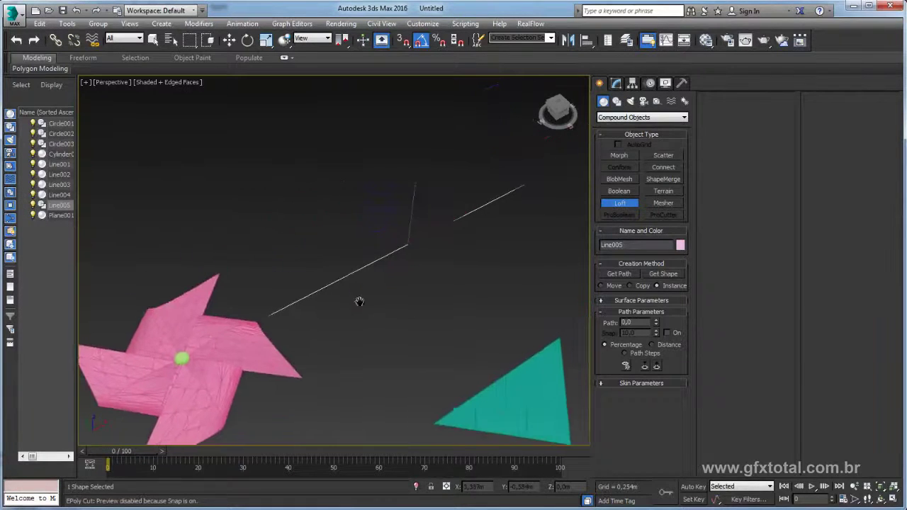
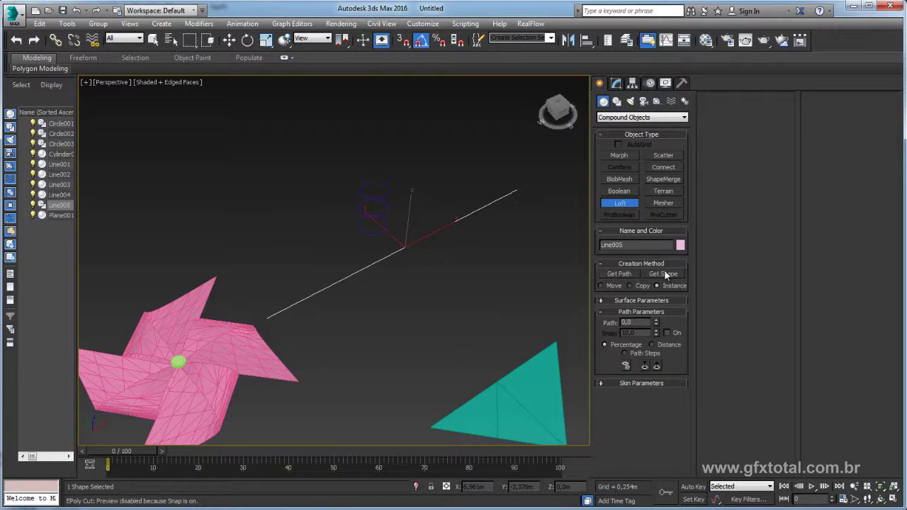
# - Loft Line005 with Circle001 as the shape, then add the next circle at path 50
pyautogui.click(653, 274)
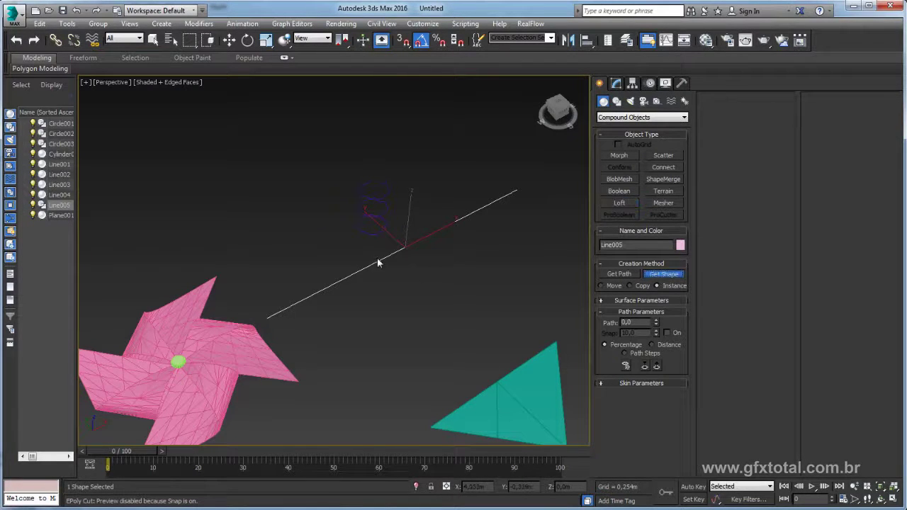
pyautogui.click(369, 234)
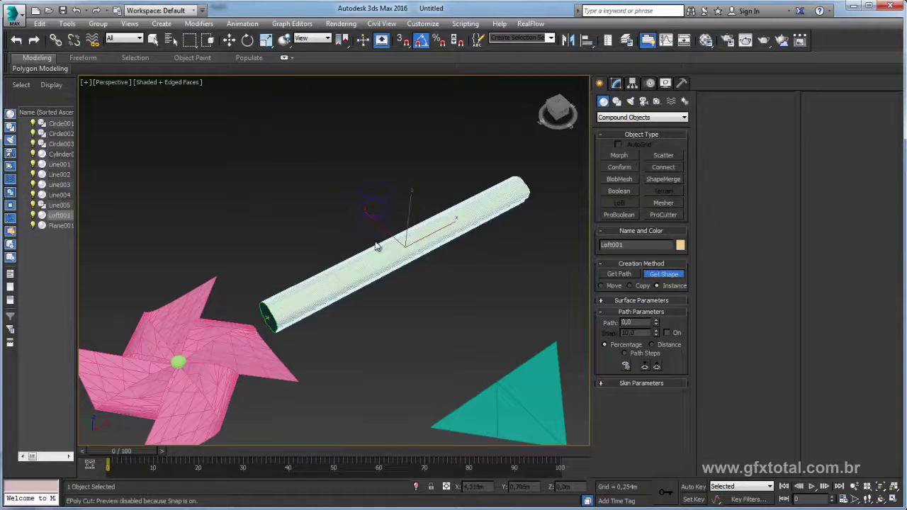
pyautogui.scroll(4, 364, 296)
pyautogui.scroll(2, 397, 275)
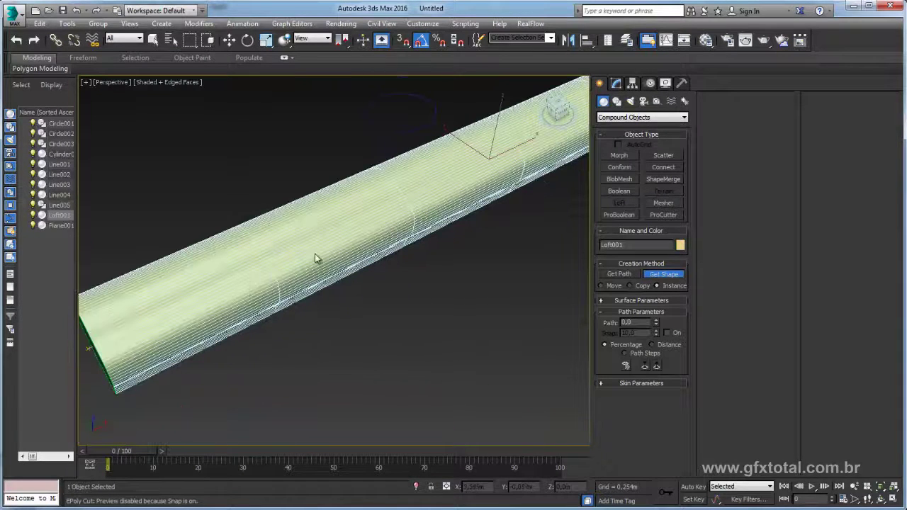
pyautogui.scroll(-2, 425, 212)
pyautogui.scroll(-2, 465, 192)
pyautogui.scroll(-2, 470, 203)
pyautogui.moveTo(504, 208); pyautogui.dragTo(374, 277, button='middle')
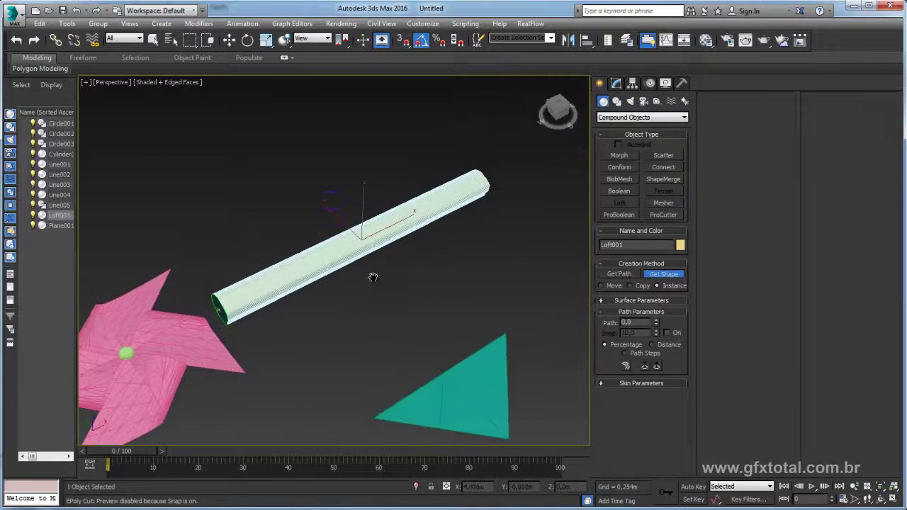
pyautogui.doubleClick(638, 323)
pyautogui.write('50')
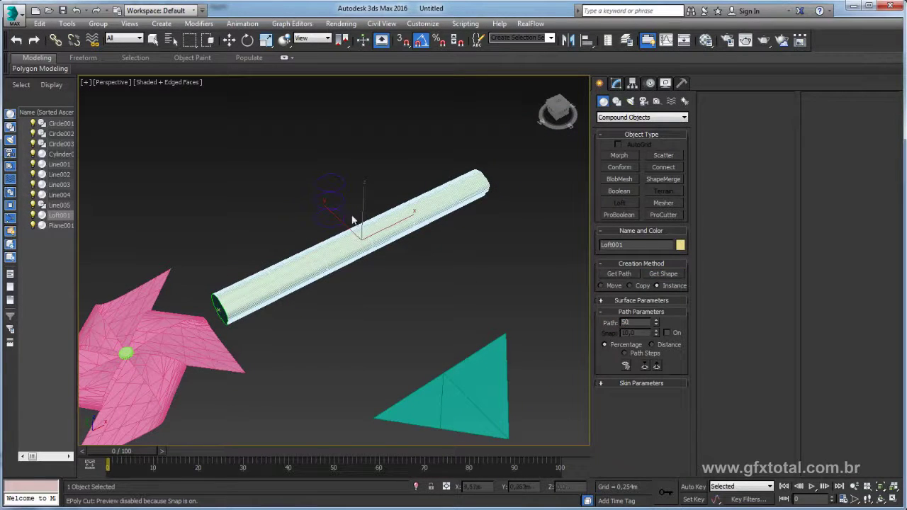
pyautogui.click(663, 275)
pyautogui.click(345, 197)
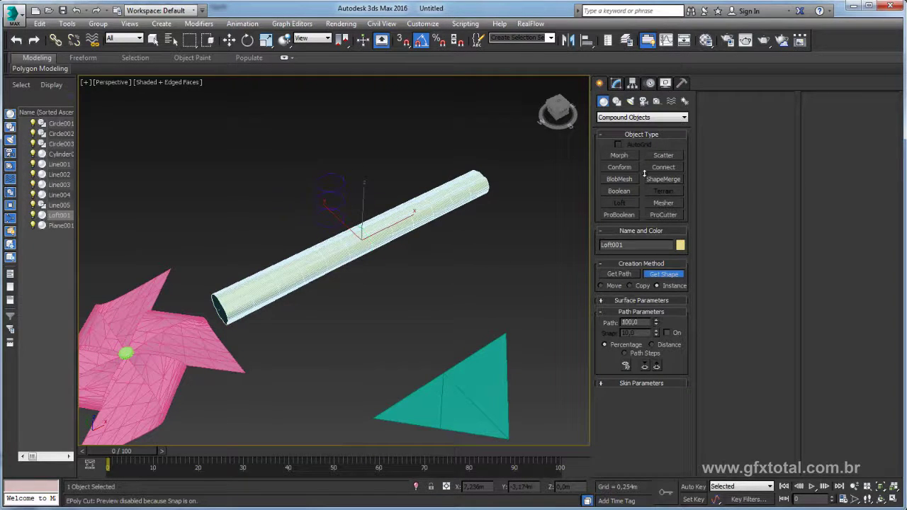
pyautogui.press('Escape')
# - Turn off the edge overlay and select the new Loft001 tube to inspect it
pyautogui.press('w')
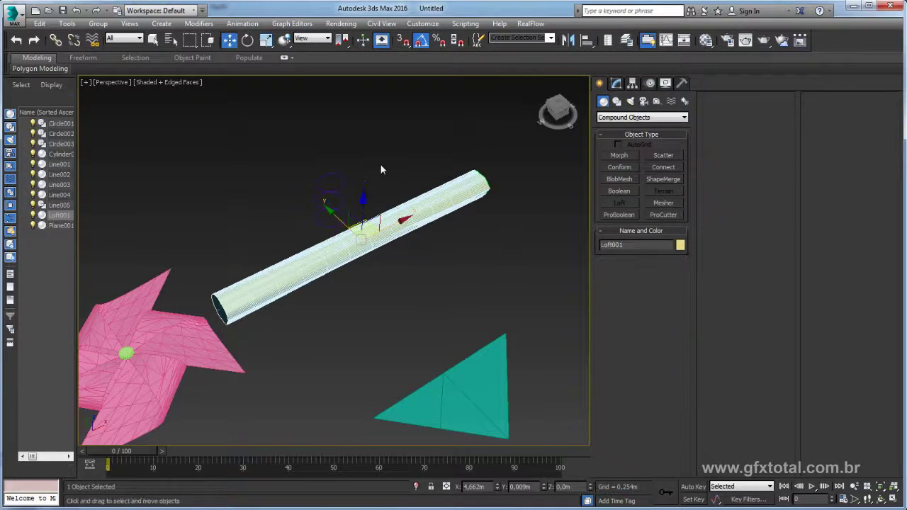
pyautogui.moveTo(379, 163)
pyautogui.keyDown('alt'); pyautogui.mouseDown(button='middle')
pyautogui.moveTo(421, 259)
pyautogui.moveTo(366, 265)
pyautogui.moveTo(317, 305)
pyautogui.mouseUp(button='middle'); pyautogui.keyUp('alt')
pyautogui.scroll(3, 366, 264)
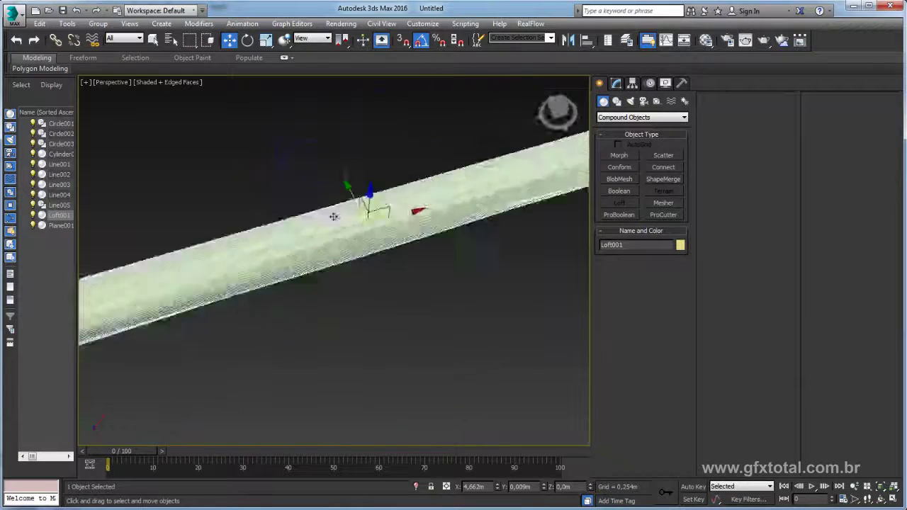
pyautogui.press('F4')
pyautogui.moveTo(390, 330)
pyautogui.keyDown('alt'); pyautogui.mouseDown(button='middle')
pyautogui.moveTo(253, 261)
pyautogui.moveTo(341, 298)
pyautogui.moveTo(320, 296)
pyautogui.moveTo(304, 271)
pyautogui.moveTo(318, 255)
pyautogui.moveTo(385, 259)
pyautogui.moveTo(431, 303)
pyautogui.moveTo(502, 287)
pyautogui.mouseUp(button='middle'); pyautogui.keyUp('alt')
pyautogui.click(357, 318)
pyautogui.click(467, 278)
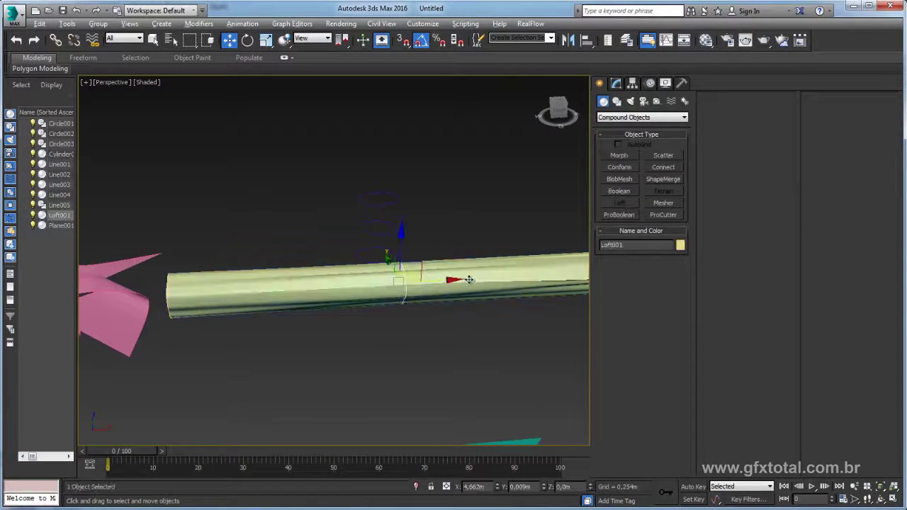
pyautogui.moveTo(467, 279)
pyautogui.keyDown('alt'); pyautogui.mouseDown(button='middle')
pyautogui.moveTo(493, 285)
pyautogui.moveTo(388, 266)
pyautogui.mouseUp(button='middle'); pyautogui.keyUp('alt')
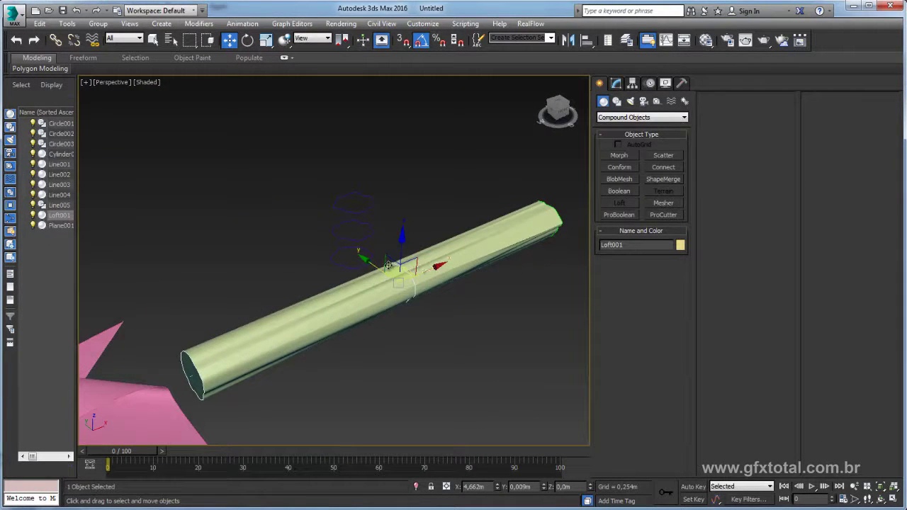
# - Scale Circle001's spline down at sub-object level to taper the tube
pyautogui.click(347, 266)
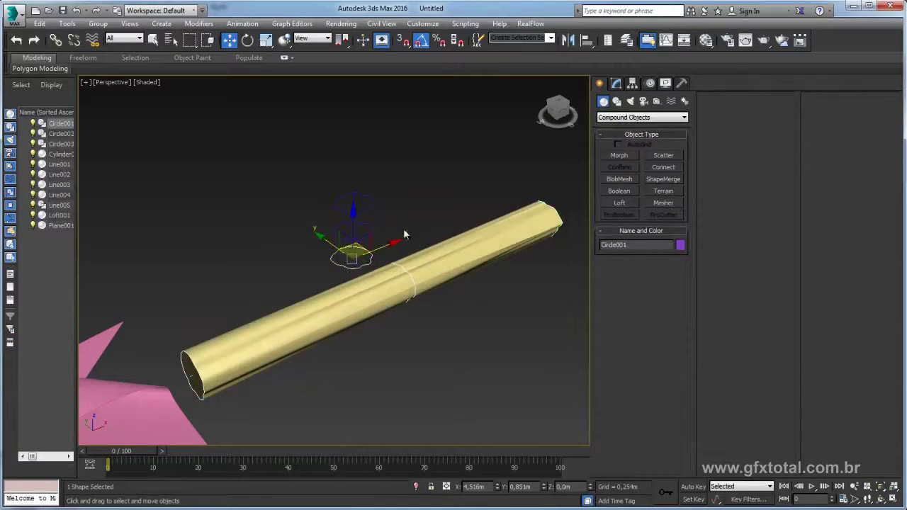
pyautogui.click(615, 82)
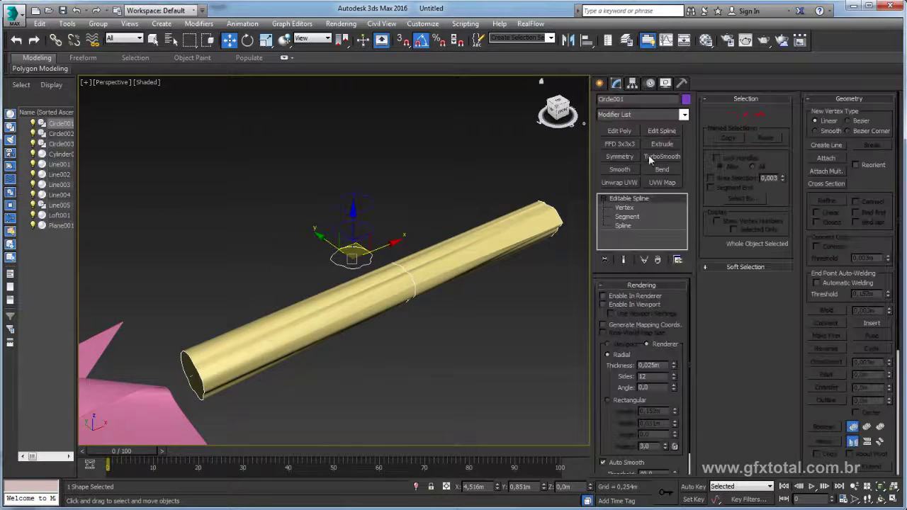
pyautogui.click(760, 115)
pyautogui.moveTo(431, 305); pyautogui.dragTo(380, 273)
pyautogui.moveTo(350, 279)
pyautogui.keyDown('alt'); pyautogui.mouseDown(button='middle')
pyautogui.moveTo(380, 293)
pyautogui.moveTo(373, 289)
pyautogui.mouseUp(button='middle'); pyautogui.keyUp('alt')
pyautogui.press('r')
pyautogui.moveTo(370, 287); pyautogui.dragTo(322, 73)
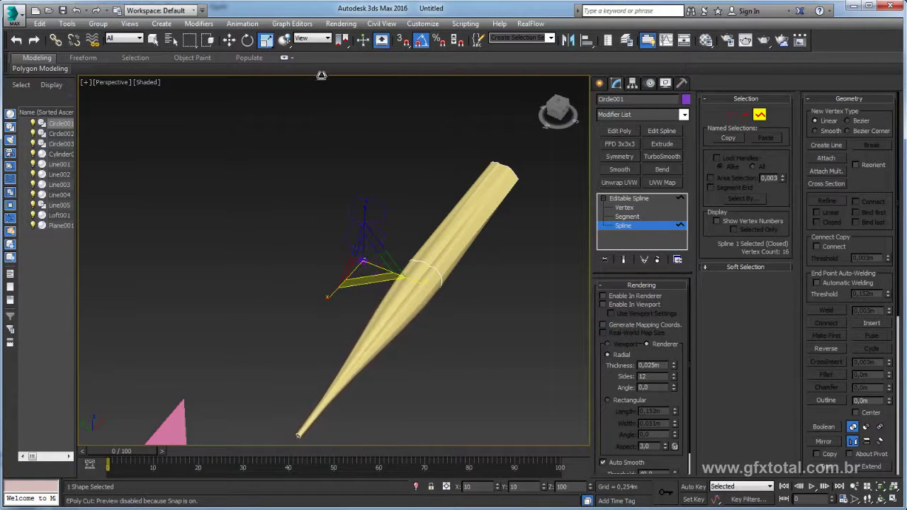
pyautogui.click(626, 199)
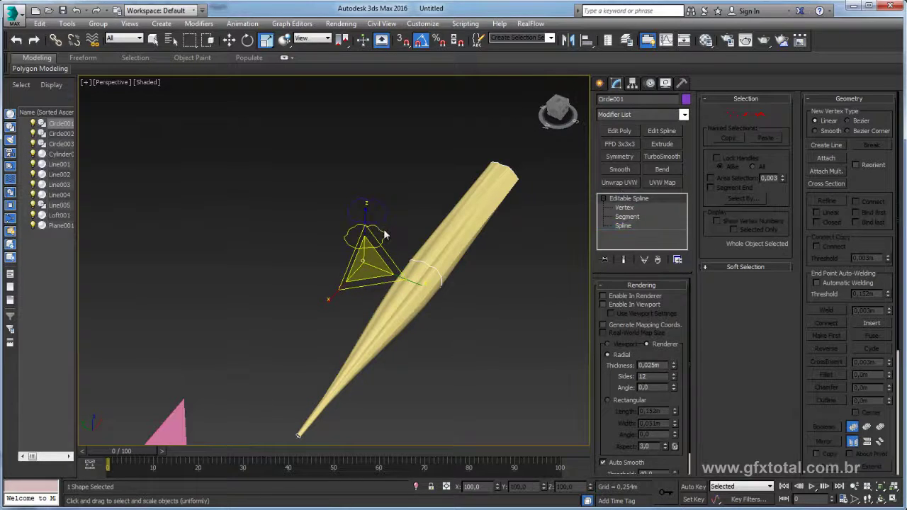
# - Shrink the middle and last circle splines, the last to about 19%
pyautogui.click(380, 231)
pyautogui.click(633, 226)
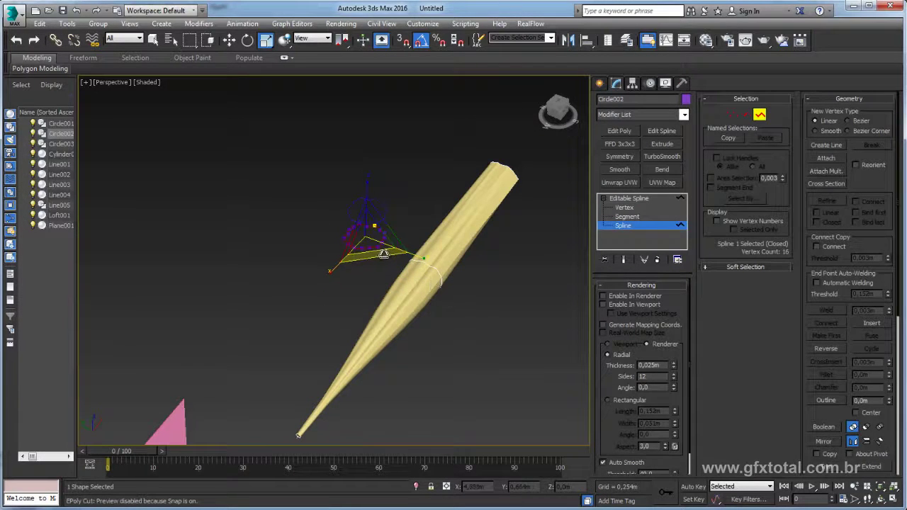
pyautogui.moveTo(374, 244); pyautogui.dragTo(321, 83)
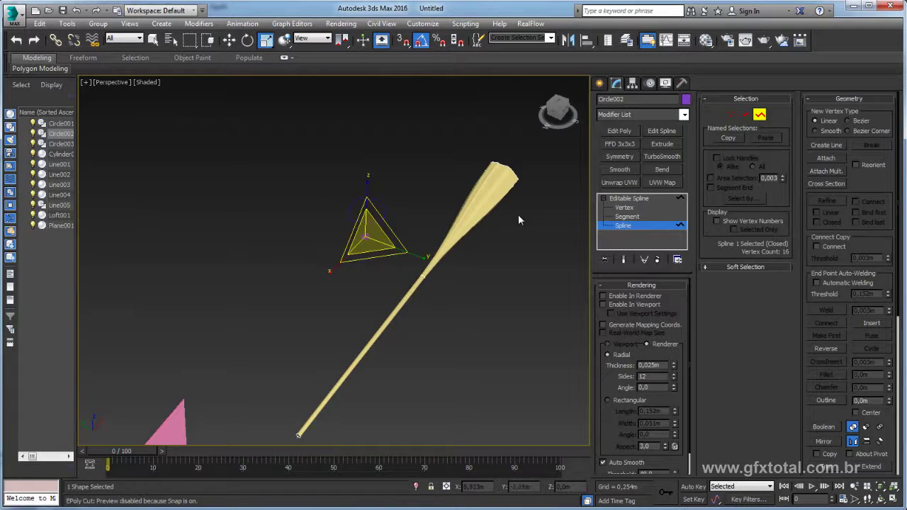
pyautogui.click(638, 201)
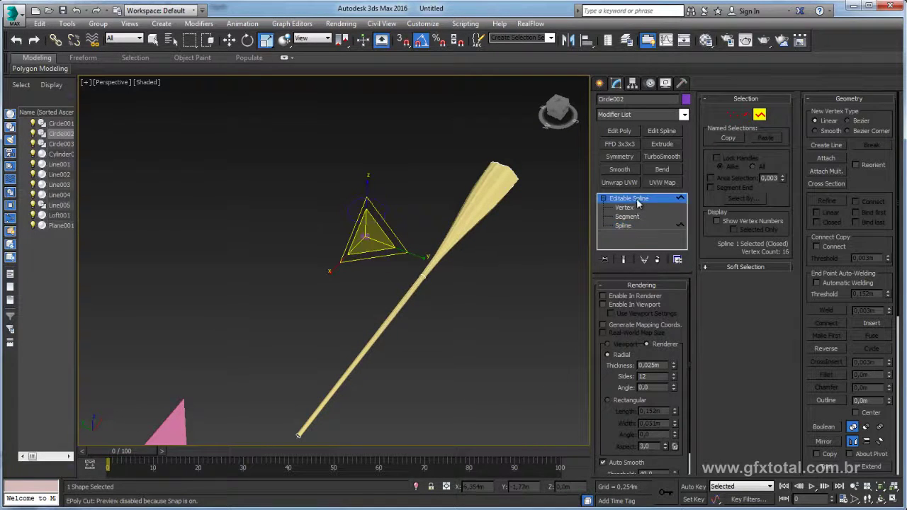
pyautogui.click(400, 216)
pyautogui.click(622, 226)
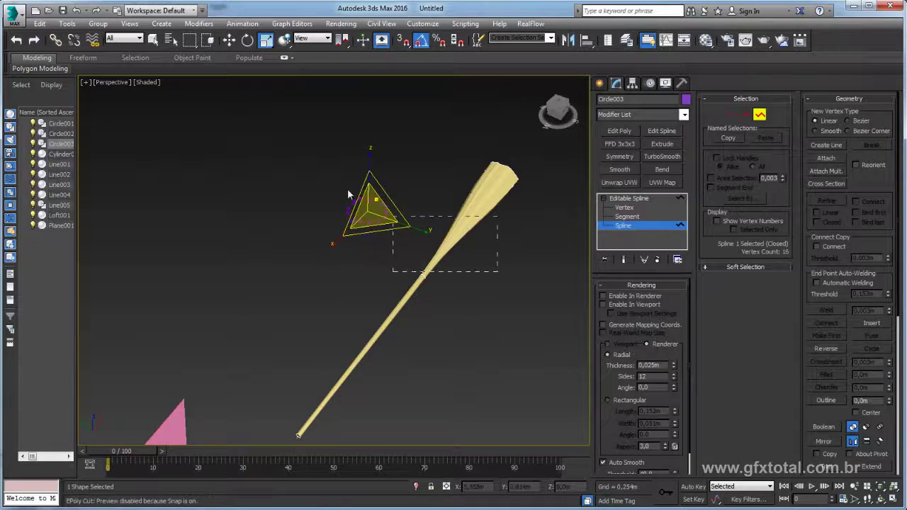
pyautogui.moveTo(348, 194); pyautogui.dragTo(315, 104)
pyautogui.click(636, 198)
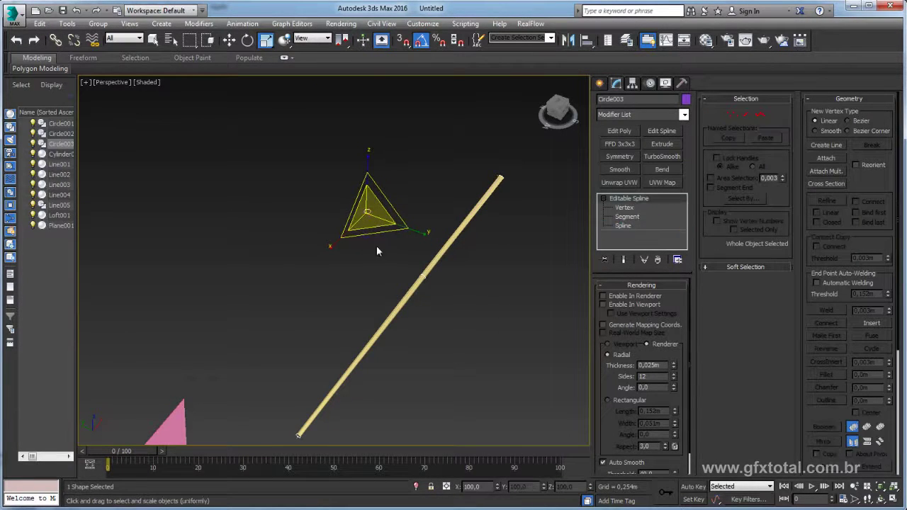
# - Enlarge the first circle slightly so the stick is even, then select Loft001
pyautogui.click(362, 257)
pyautogui.press('3')
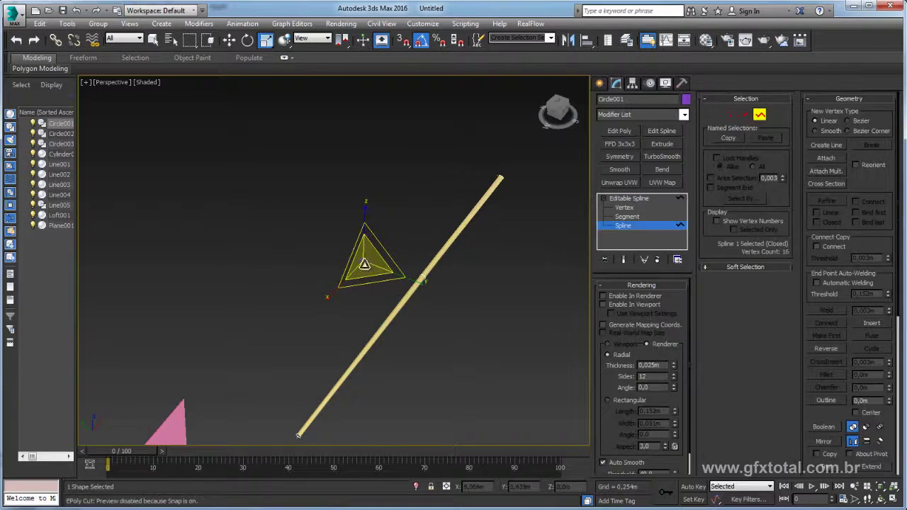
pyautogui.moveTo(378, 283); pyautogui.dragTo(386, 293)
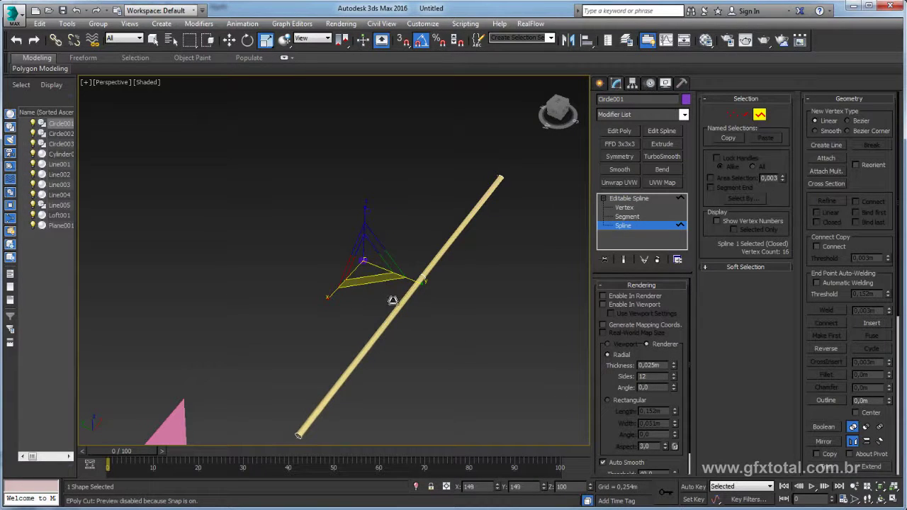
pyautogui.press('3')
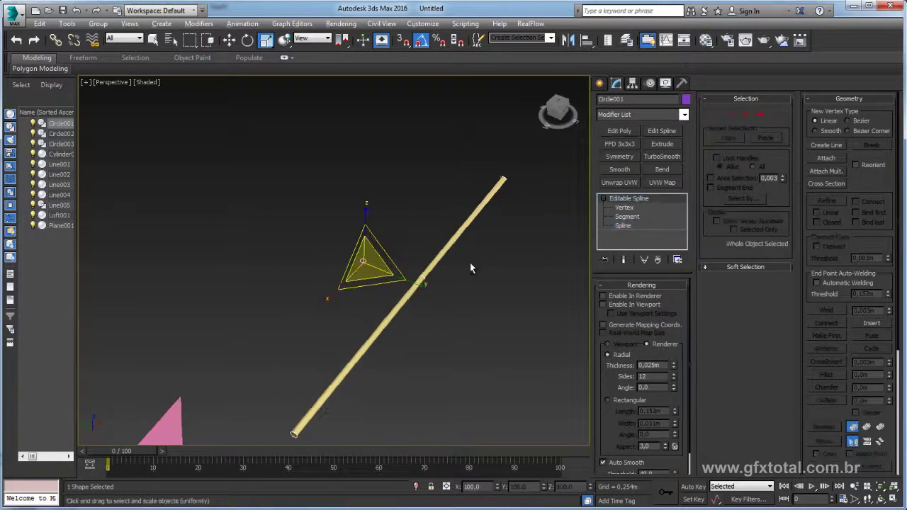
pyautogui.keyDown('alt'); pyautogui.moveTo(470, 262); pyautogui.dragTo(345, 229, button='middle'); pyautogui.keyUp('alt')
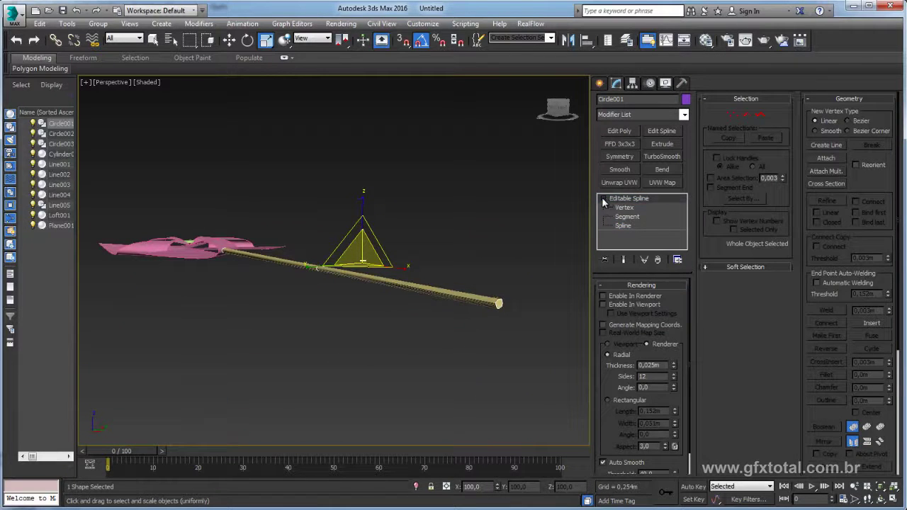
pyautogui.click(488, 294)
pyautogui.moveTo(363, 300)
pyautogui.keyDown('alt'); pyautogui.mouseDown(button='middle')
pyautogui.moveTo(409, 296)
pyautogui.moveTo(527, 248)
pyautogui.mouseUp(button='middle'); pyautogui.keyUp('alt')
pyautogui.moveTo(384, 230)
pyautogui.keyDown('alt'); pyautogui.mouseDown(button='middle')
pyautogui.moveTo(286, 239)
pyautogui.moveTo(410, 259)
pyautogui.moveTo(445, 225)
pyautogui.mouseUp(button='middle'); pyautogui.keyUp('alt')
# - Move Loft001 along X until its end reaches the pinwheel
pyautogui.press('w')
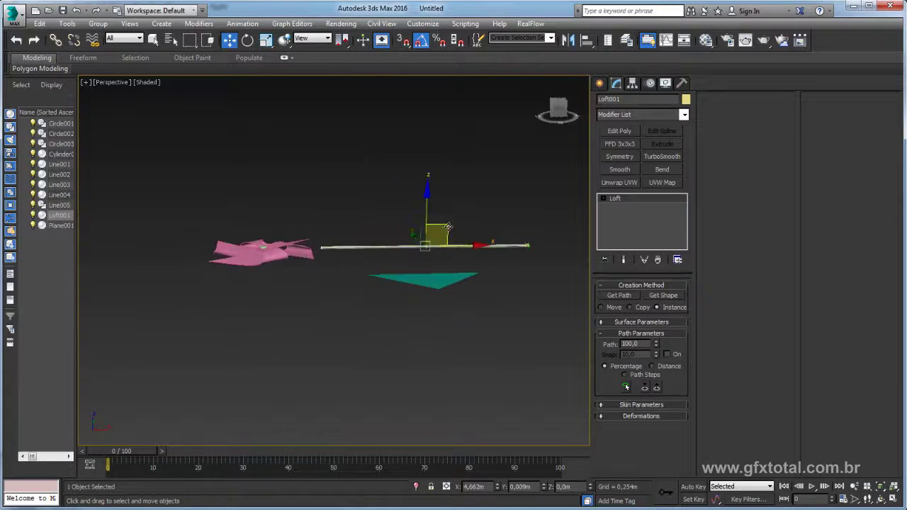
pyautogui.moveTo(445, 225); pyautogui.dragTo(390, 233)
pyautogui.moveTo(391, 233)
pyautogui.keyDown('alt'); pyautogui.mouseDown(button='middle')
pyautogui.moveTo(356, 289)
pyautogui.moveTo(367, 274)
pyautogui.mouseUp(button='middle'); pyautogui.keyUp('alt')
pyautogui.scroll(3, 274, 277)
pyautogui.keyDown('alt'); pyautogui.moveTo(273, 277); pyautogui.dragTo(500, 234, button='middle'); pyautogui.keyUp('alt')
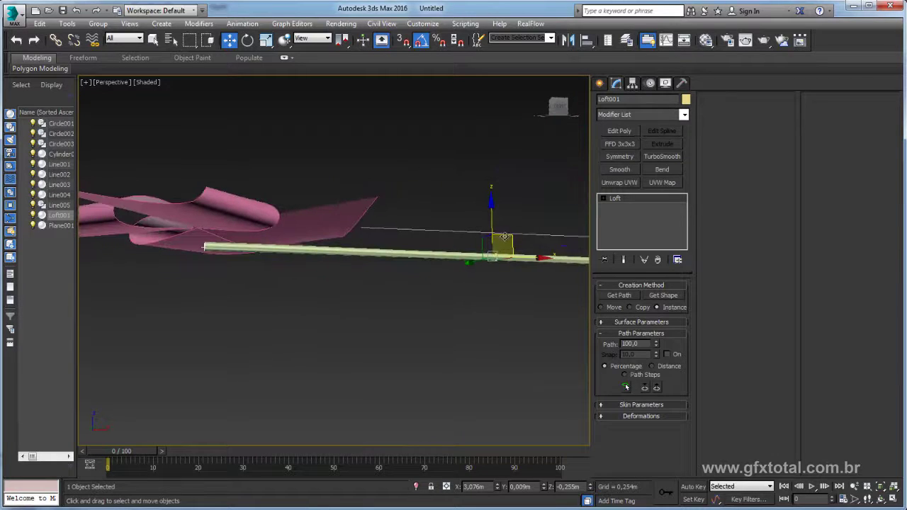
pyautogui.moveTo(504, 236); pyautogui.dragTo(489, 230)
# - Select the Cylinder001 centre pin and enter Polygon sub-object mode
pyautogui.moveTo(372, 263)
pyautogui.keyDown('alt'); pyautogui.mouseDown(button='middle')
pyautogui.moveTo(363, 252)
pyautogui.moveTo(265, 239)
pyautogui.moveTo(303, 253)
pyautogui.moveTo(269, 229)
pyautogui.moveTo(253, 195)
pyautogui.moveTo(313, 166)
pyautogui.moveTo(323, 177)
pyautogui.mouseUp(button='middle'); pyautogui.keyUp('alt')
pyautogui.scroll(3, 265, 239)
pyautogui.scroll(-3, 265, 239)
pyautogui.scroll(4, 270, 225)
pyautogui.click(270, 225)
pyautogui.click(653, 298)
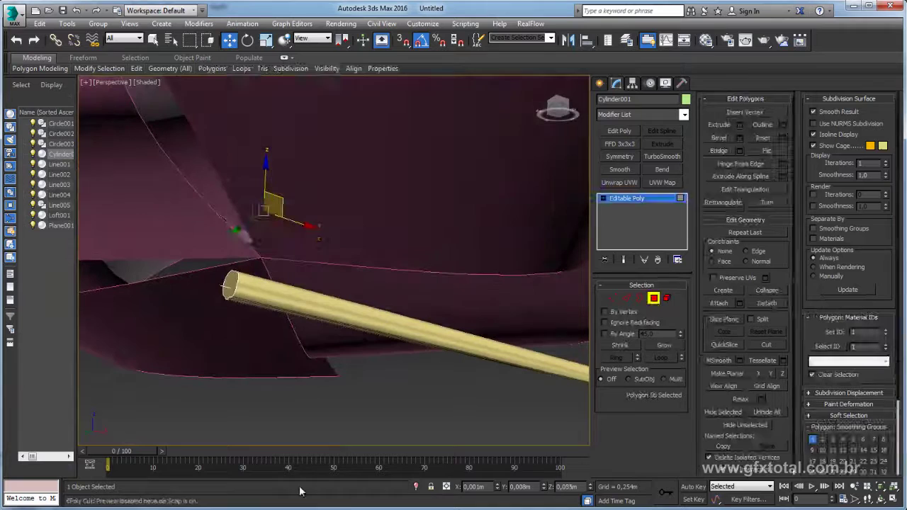
# - Isolate the cylinder, clone its bottom cap polygons to an element, and scale them to 23%
pyautogui.click(416, 487)
pyautogui.click(297, 287)
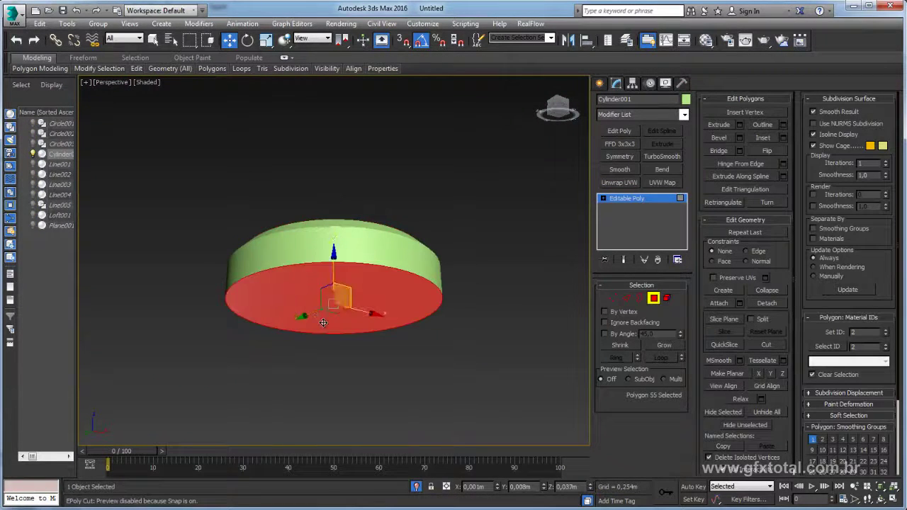
pyautogui.keyDown('alt'); pyautogui.moveTo(353, 330); pyautogui.dragTo(334, 310, button='middle'); pyautogui.keyUp('alt')
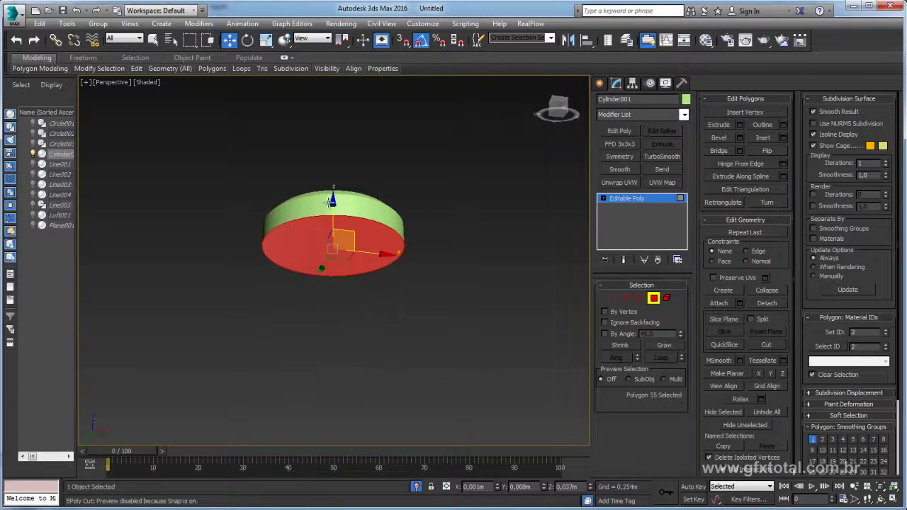
pyautogui.keyDown('shift'); pyautogui.moveTo(333, 209); pyautogui.dragTo(351, 289); pyautogui.keyUp('shift')
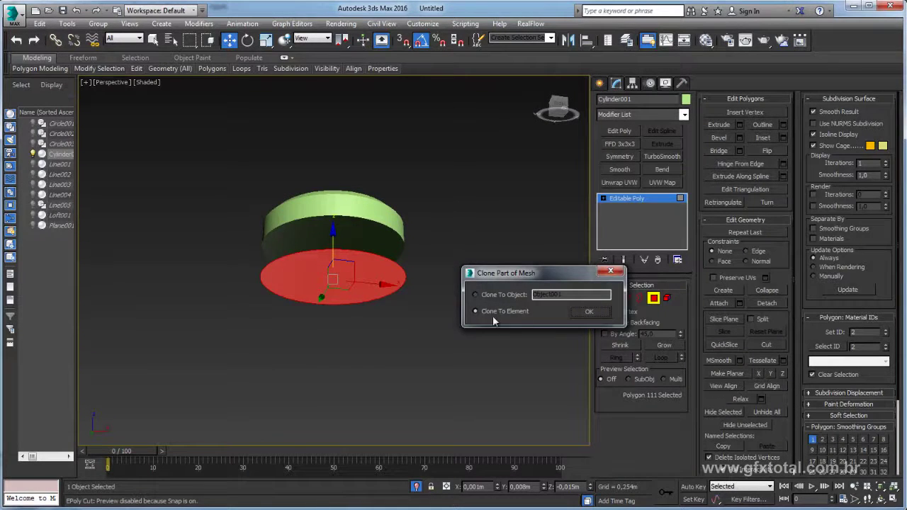
pyautogui.click(595, 312)
pyautogui.press('e')
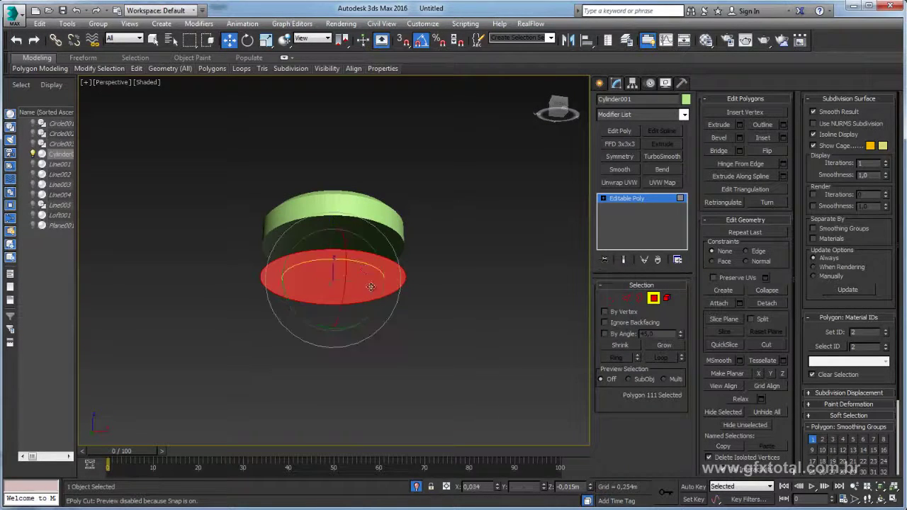
pyautogui.press('r')
pyautogui.moveTo(325, 265); pyautogui.dragTo(358, 335)
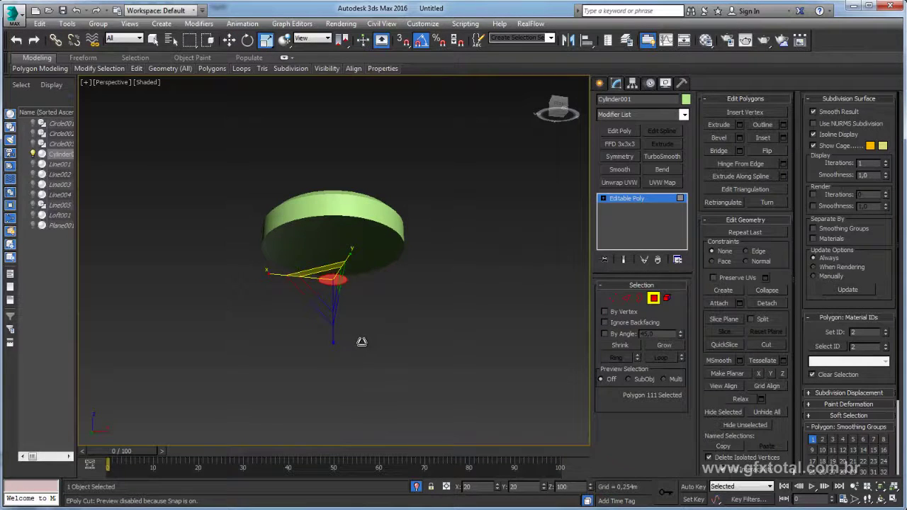
# - Shift-move the small cap's open border downward into a long tube
pyautogui.keyDown('alt'); pyautogui.moveTo(361, 341); pyautogui.dragTo(311, 251, button='middle'); pyautogui.keyUp('alt')
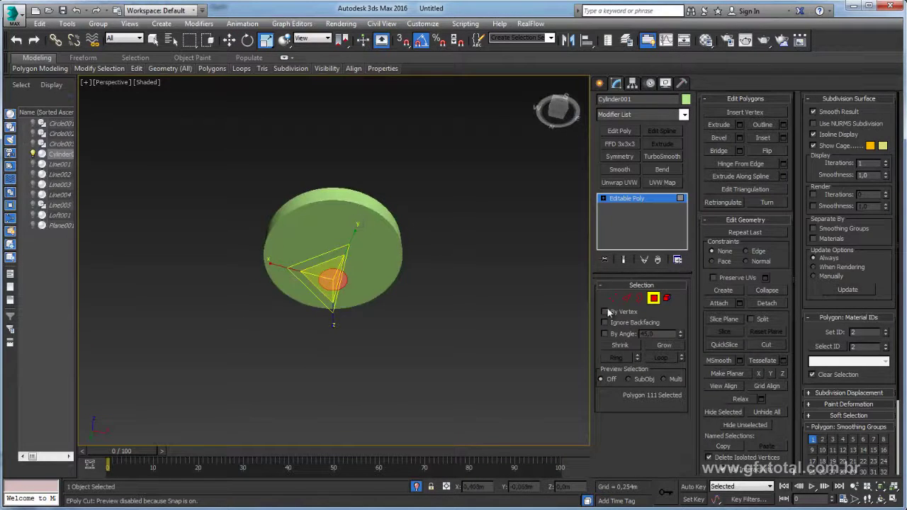
pyautogui.click(638, 299)
pyautogui.moveTo(432, 338); pyautogui.dragTo(326, 270)
pyautogui.keyDown('alt'); pyautogui.moveTo(330, 273); pyautogui.dragTo(319, 301, button='middle'); pyautogui.keyUp('alt')
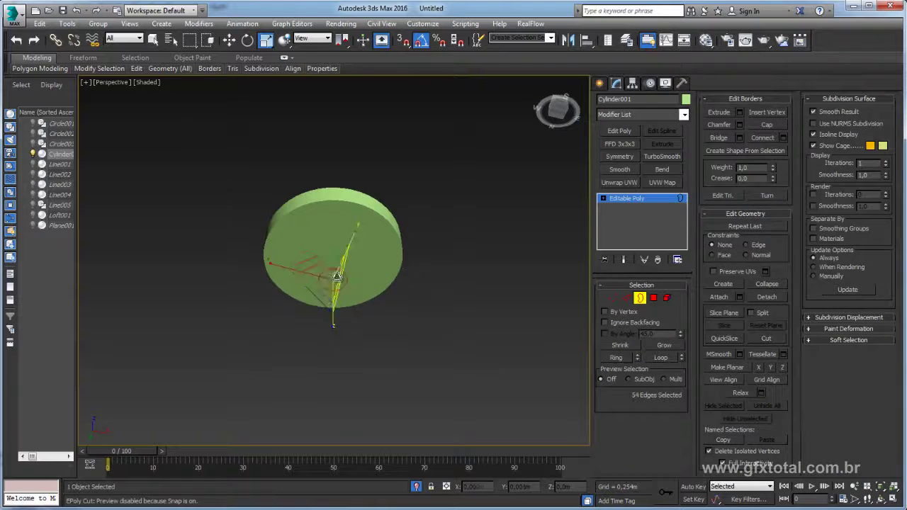
pyautogui.press('w')
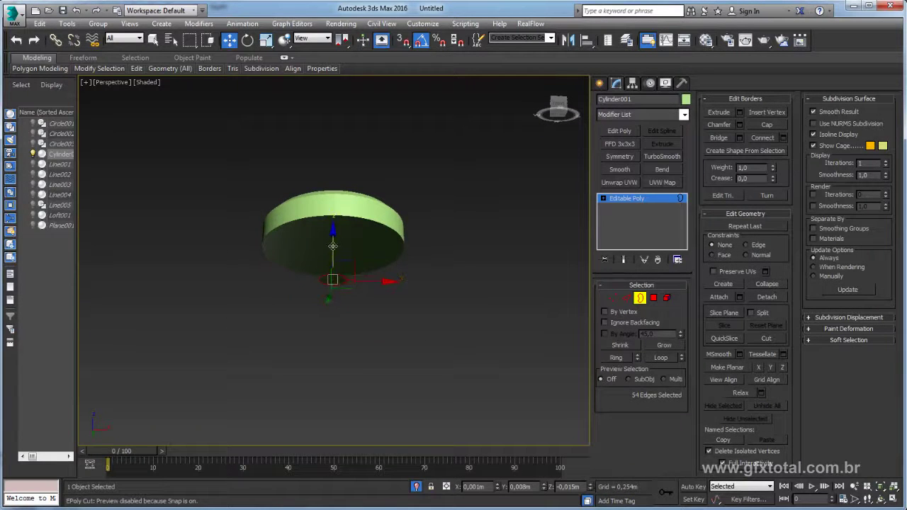
pyautogui.keyDown('shift'); pyautogui.moveTo(332, 246); pyautogui.dragTo(332, 406); pyautogui.keyUp('shift')
pyautogui.moveTo(409, 361)
pyautogui.keyDown('alt'); pyautogui.mouseDown(button='middle')
pyautogui.moveTo(431, 299)
pyautogui.moveTo(409, 338)
pyautogui.mouseUp(button='middle'); pyautogui.keyUp('alt')
# - Select the new tube element and flip its faces outward
pyautogui.press('5')
pyautogui.click(388, 326)
pyautogui.scroll(5, 394, 221)
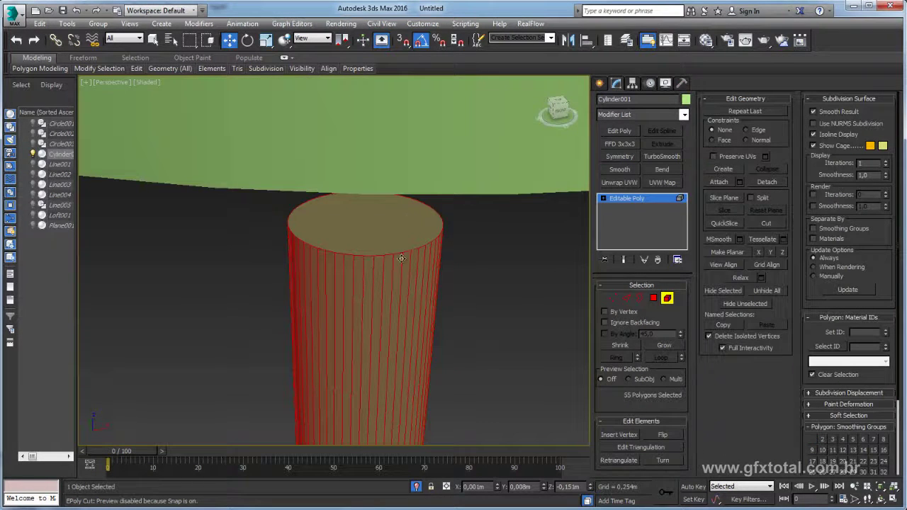
pyautogui.scroll(-5, 401, 258)
pyautogui.moveTo(418, 297)
pyautogui.keyDown('alt'); pyautogui.mouseDown(button='middle')
pyautogui.moveTo(415, 152)
pyautogui.moveTo(416, 311)
pyautogui.moveTo(413, 283)
pyautogui.mouseUp(button='middle'); pyautogui.keyUp('alt')
pyautogui.click(662, 436)
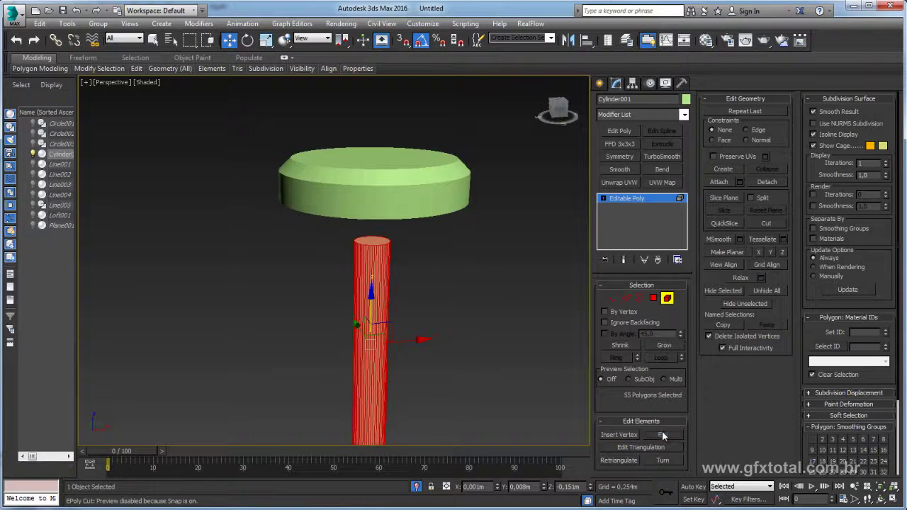
pyautogui.scroll(-3, 411, 287)
pyautogui.scroll(-2, 447, 305)
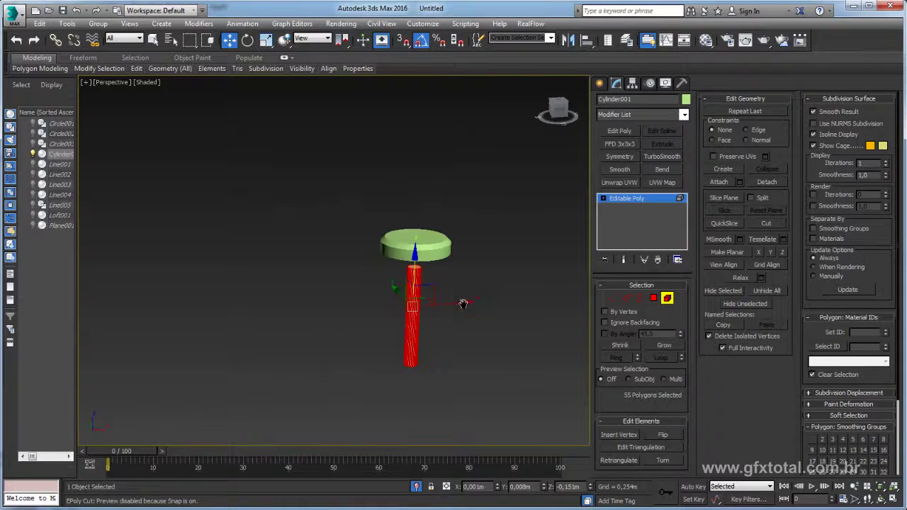
# - Cap the open border at the tube's end
pyautogui.click(620, 299)
pyautogui.moveTo(412, 263)
pyautogui.keyDown('alt'); pyautogui.mouseDown(button='middle')
pyautogui.moveTo(421, 336)
pyautogui.moveTo(430, 241)
pyautogui.moveTo(430, 368)
pyautogui.mouseUp(button='middle'); pyautogui.keyUp('alt')
pyautogui.scroll(3, 430, 368)
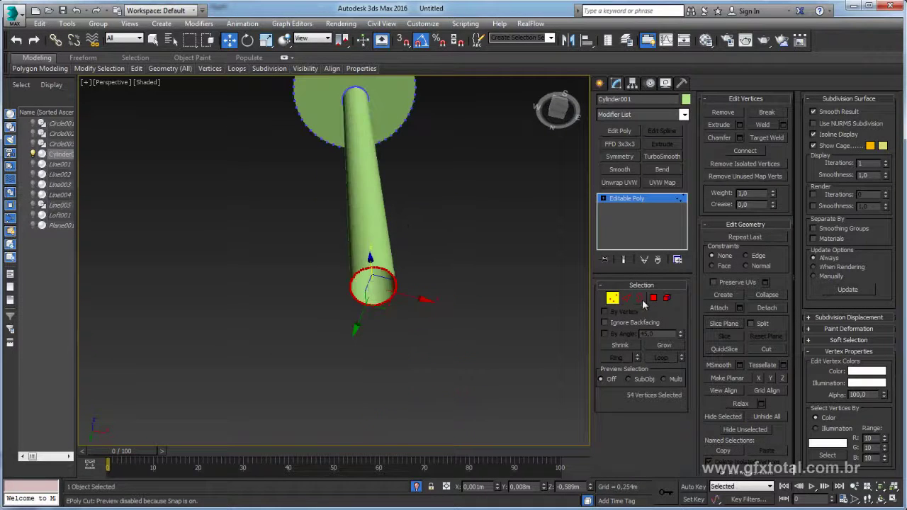
pyautogui.click(641, 299)
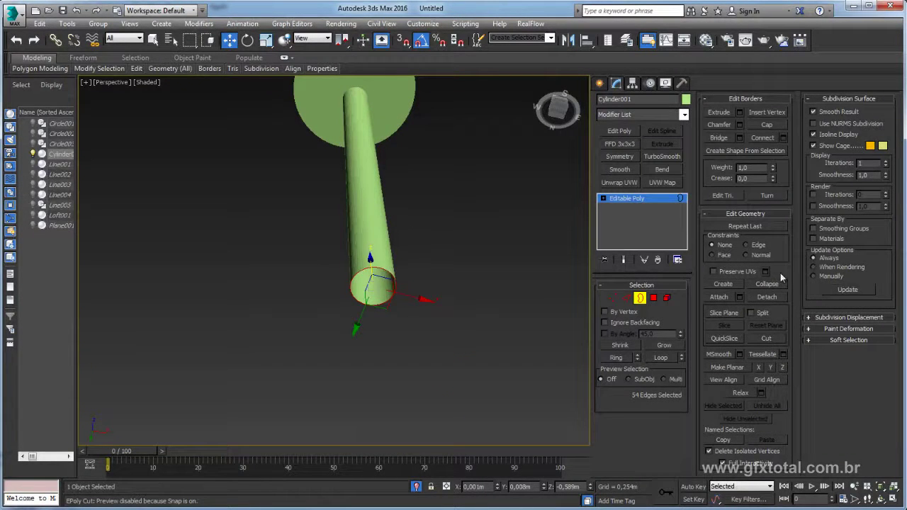
pyautogui.click(764, 125)
# - Leave sub-object editing and turn off Isolate Selection to show the whole scene
pyautogui.click(611, 204)
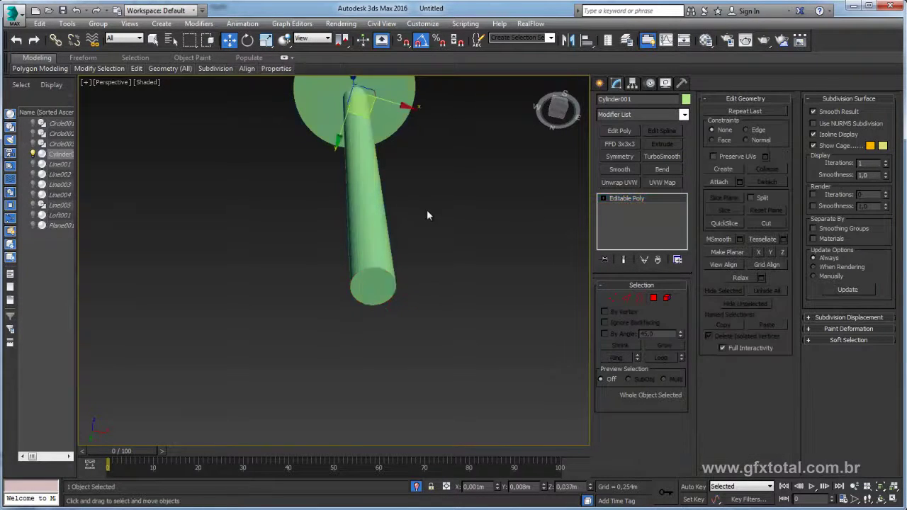
pyautogui.scroll(-5, 423, 211)
pyautogui.keyDown('alt'); pyautogui.moveTo(421, 211); pyautogui.dragTo(380, 432, button='middle'); pyautogui.keyUp('alt')
pyautogui.click(417, 486)
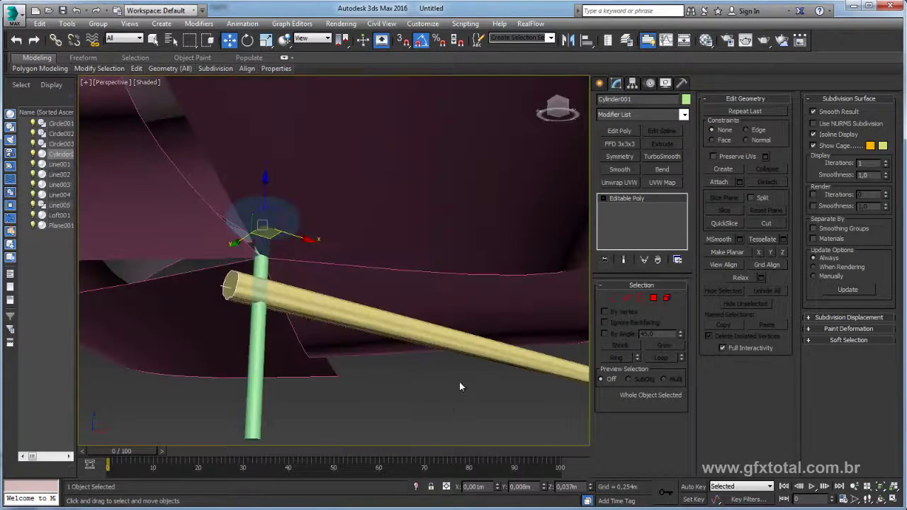
pyautogui.keyDown('alt'); pyautogui.moveTo(459, 380); pyautogui.dragTo(331, 311, button='middle'); pyautogui.keyUp('alt')
pyautogui.scroll(3, 330, 310)
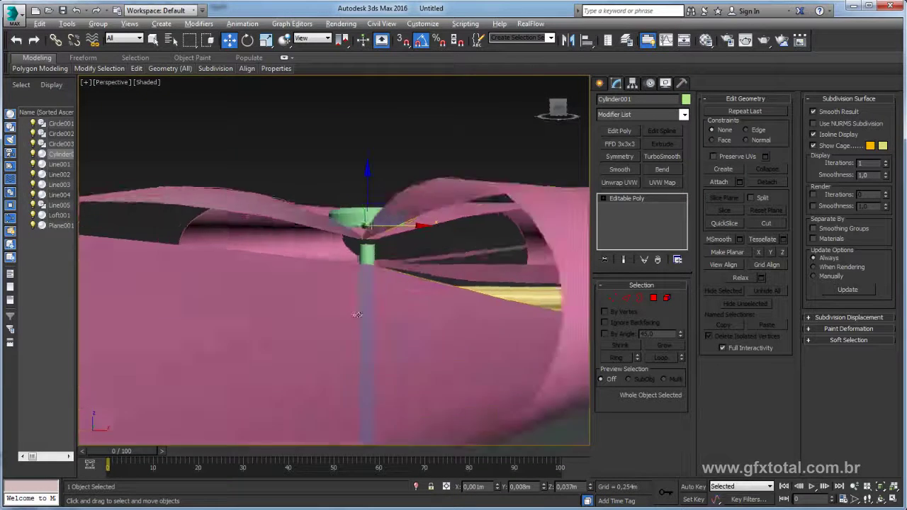
pyautogui.scroll(4, 331, 311)
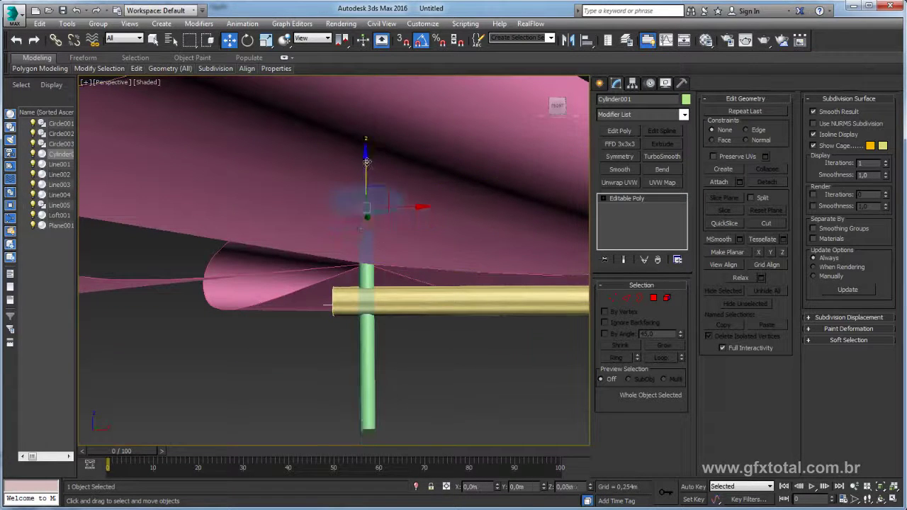
# - Select Loft001 and move the stick slightly down in Z
pyautogui.click(384, 304)
pyautogui.click(366, 270)
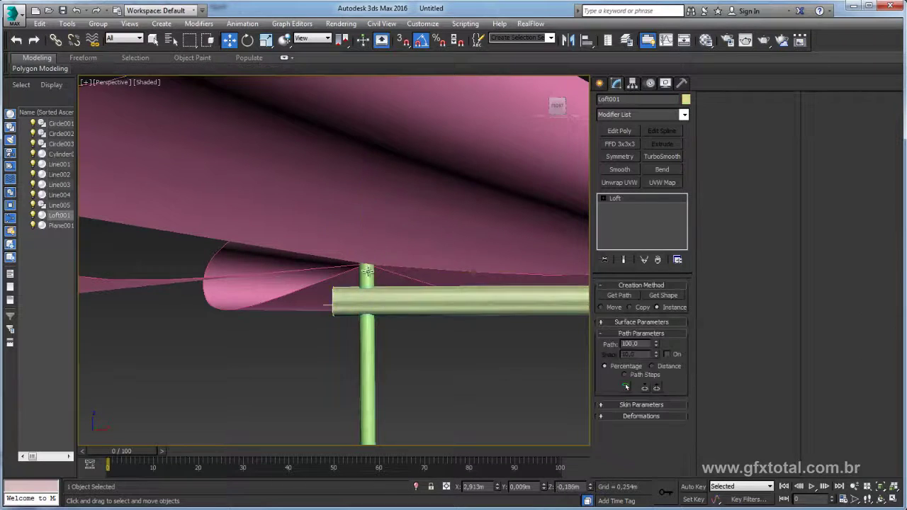
pyautogui.scroll(-4, 367, 271)
pyautogui.scroll(-5, 376, 284)
pyautogui.keyDown('alt'); pyautogui.moveTo(390, 295); pyautogui.dragTo(439, 276, button='middle'); pyautogui.keyUp('alt')
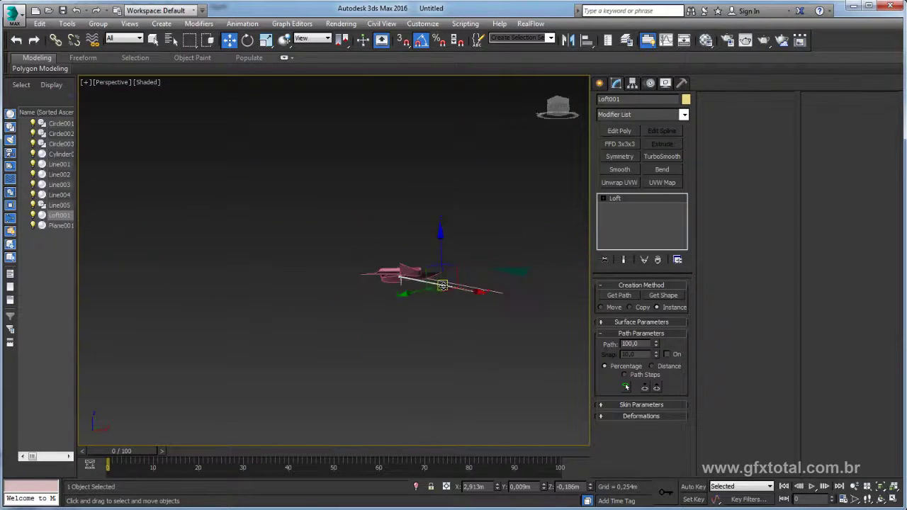
pyautogui.scroll(3, 449, 260)
pyautogui.scroll(2, 449, 260)
pyautogui.moveTo(449, 260); pyautogui.dragTo(180, 303)
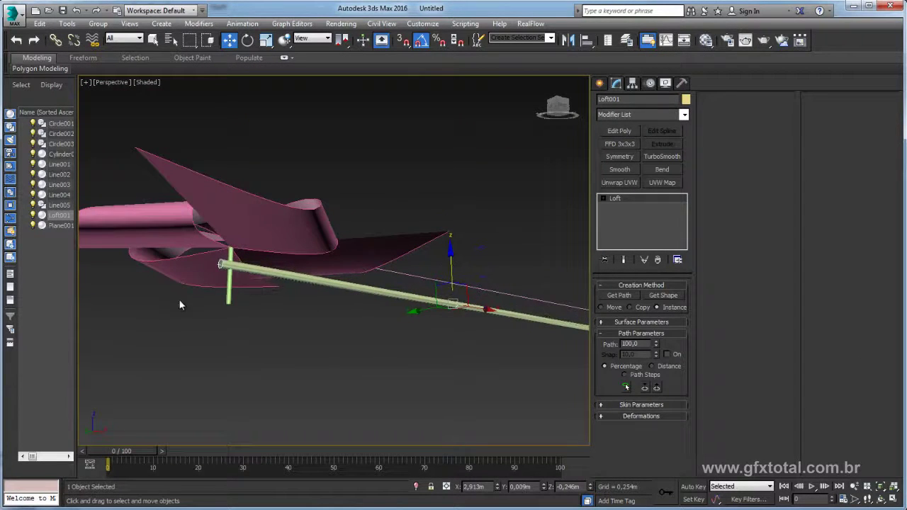
# - Check Cylinder001's vertices, then region-select all the pinwheel parts
pyautogui.click(228, 296)
pyautogui.click(612, 299)
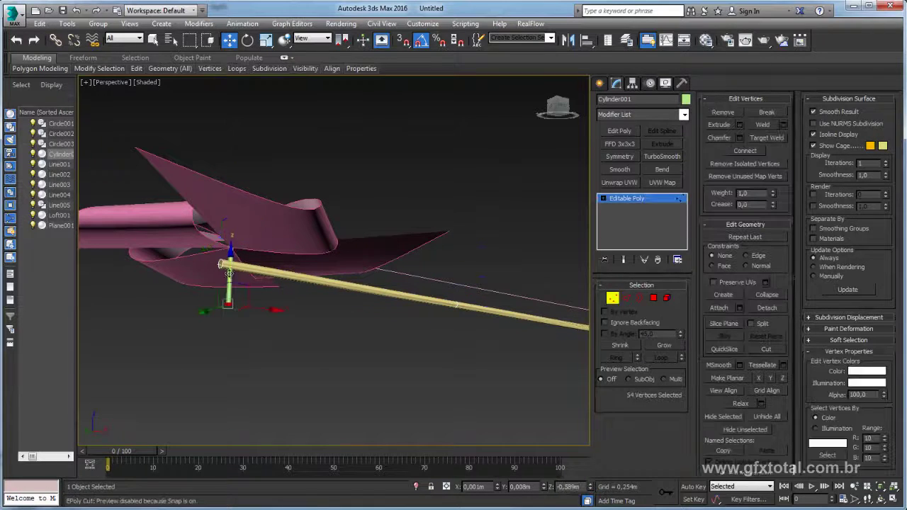
pyautogui.press('1')
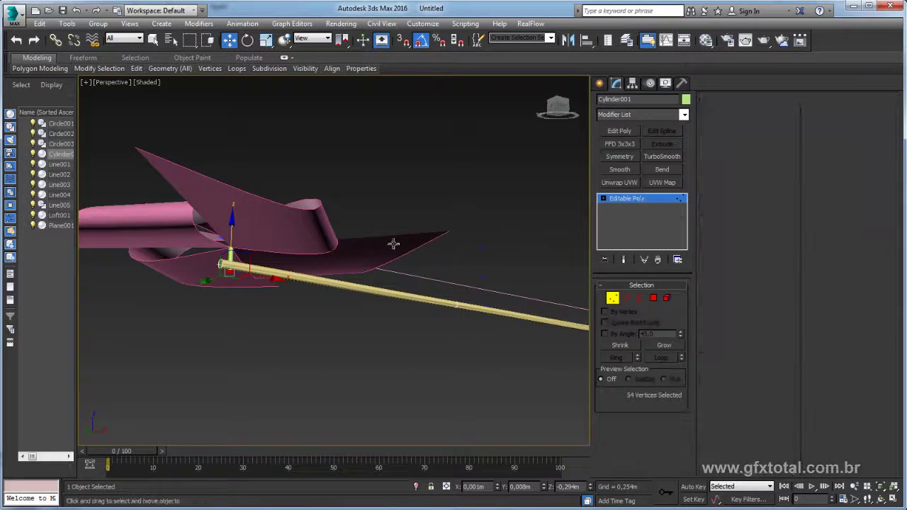
pyautogui.moveTo(395, 243)
pyautogui.keyDown('alt'); pyautogui.mouseDown(button='middle')
pyautogui.moveTo(360, 263)
pyautogui.moveTo(356, 305)
pyautogui.moveTo(341, 318)
pyautogui.mouseUp(button='middle'); pyautogui.keyUp('alt')
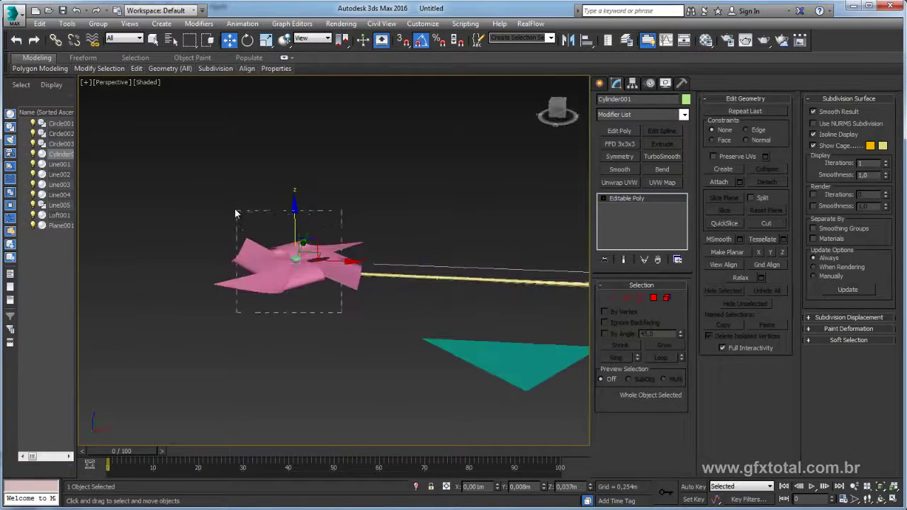
pyautogui.moveTo(236, 212); pyautogui.dragTo(367, 294)
pyautogui.moveTo(414, 330)
pyautogui.mouseDown(button='middle')
pyautogui.moveTo(287, 209)
pyautogui.moveTo(408, 252)
pyautogui.moveTo(399, 239)
pyautogui.moveTo(389, 309)
pyautogui.moveTo(356, 260)
pyautogui.mouseUp(button='middle')
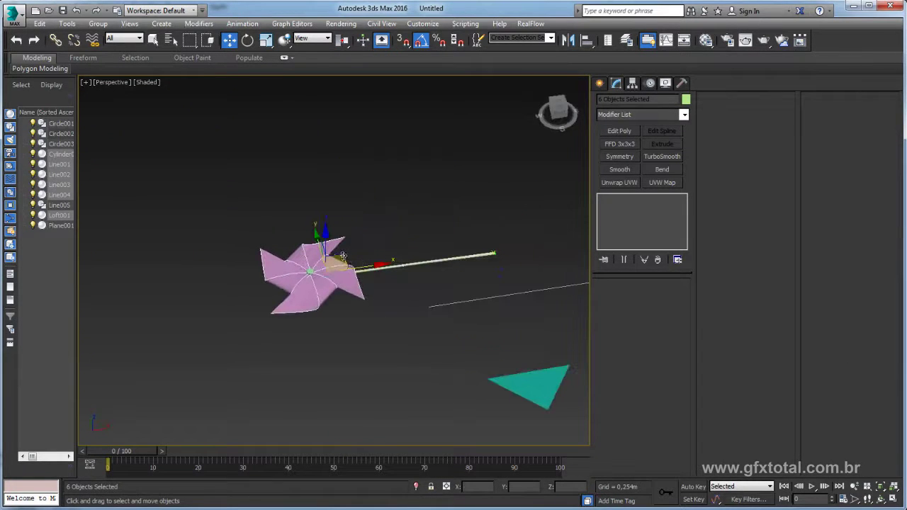
# - Deselect the stick and link the pinwheel parts to Loft001 with Select and Link
pyautogui.moveTo(343, 255); pyautogui.dragTo(276, 245)
pyautogui.keyDown('alt'); pyautogui.moveTo(276, 244); pyautogui.dragTo(251, 255, button='middle'); pyautogui.keyUp('alt')
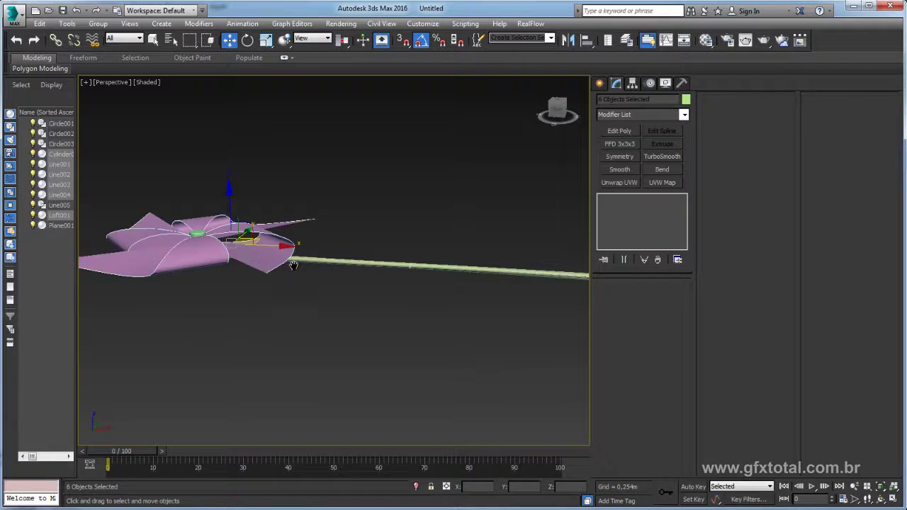
pyautogui.scroll(-2, 294, 265)
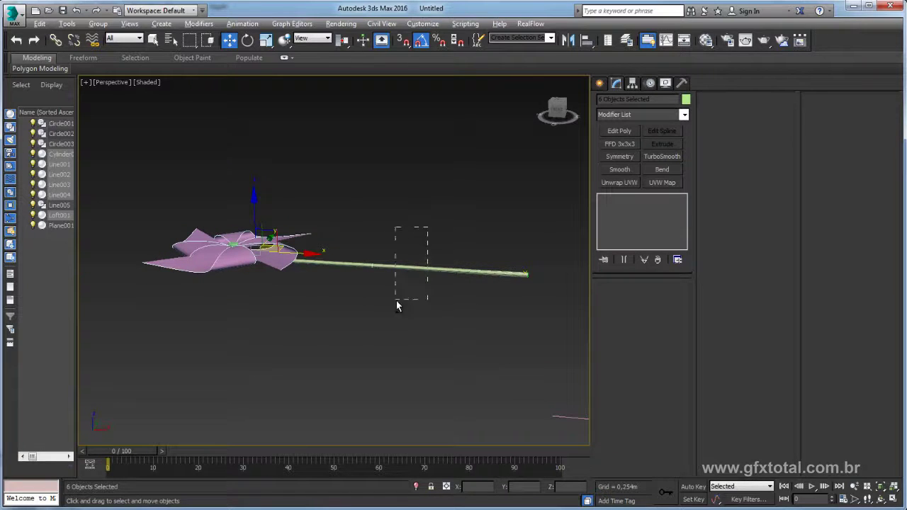
pyautogui.keyDown('alt'); pyautogui.moveTo(428, 227); pyautogui.dragTo(396, 305); pyautogui.keyUp('alt')
pyautogui.keyDown('alt'); pyautogui.moveTo(396, 305); pyautogui.dragTo(303, 233, button='middle'); pyautogui.keyUp('alt')
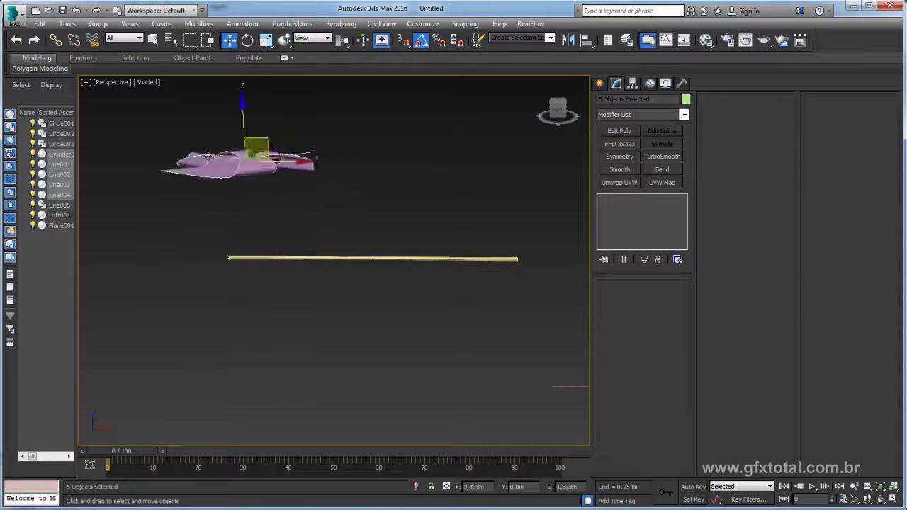
pyautogui.moveTo(246, 224); pyautogui.dragTo(323, 196)
pyautogui.rightClick(325, 196)
pyautogui.keyDown('alt'); pyautogui.moveTo(333, 196); pyautogui.dragTo(304, 212, button='middle'); pyautogui.keyUp('alt')
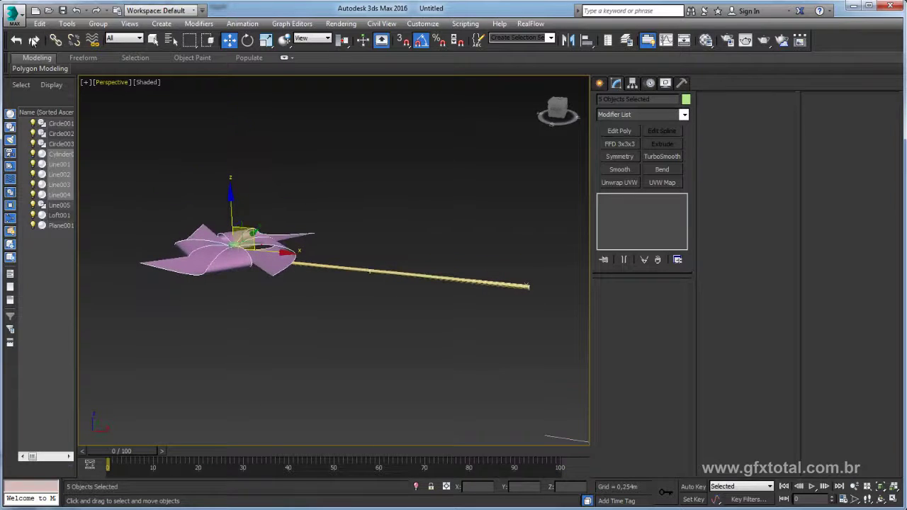
pyautogui.click(56, 40)
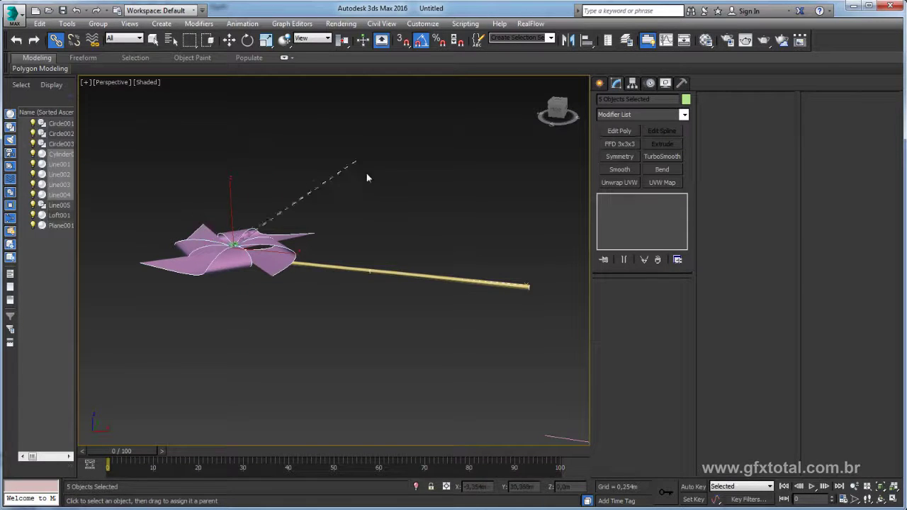
pyautogui.moveTo(368, 268); pyautogui.dragTo(370, 266)
# - Rotate the stick and pinwheel to face forward, then select Cylinder001
pyautogui.press('e')
pyautogui.click(370, 265)
pyautogui.moveTo(419, 245)
pyautogui.mouseDown()
pyautogui.moveTo(377, 300)
pyautogui.moveTo(334, 260)
pyautogui.moveTo(300, 257)
pyautogui.mouseUp()
pyautogui.click(231, 224)
# - Select the four blades and link them to the center hub Cylinder001
pyautogui.keyDown('alt'); pyautogui.moveTo(231, 224); pyautogui.dragTo(310, 213, button='middle'); pyautogui.keyUp('alt')
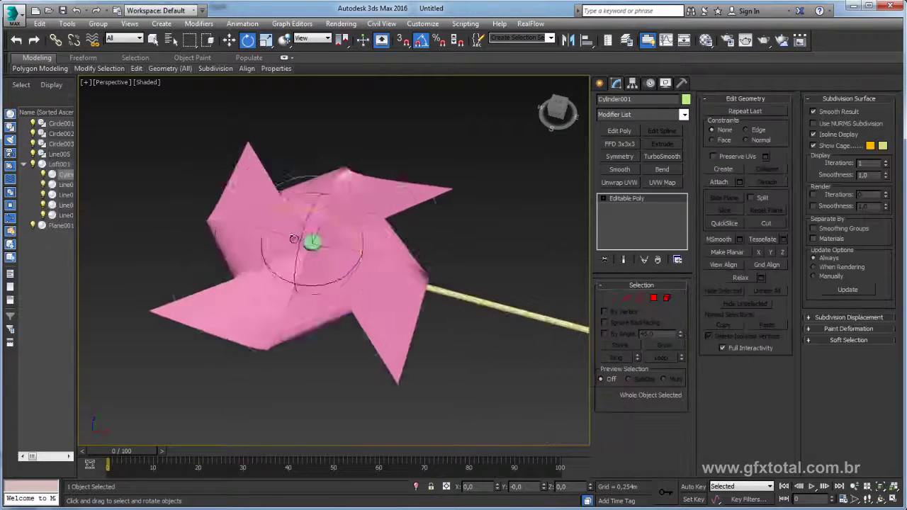
pyautogui.scroll(5, 305, 241)
pyautogui.scroll(-5, 316, 245)
pyautogui.press('F4')
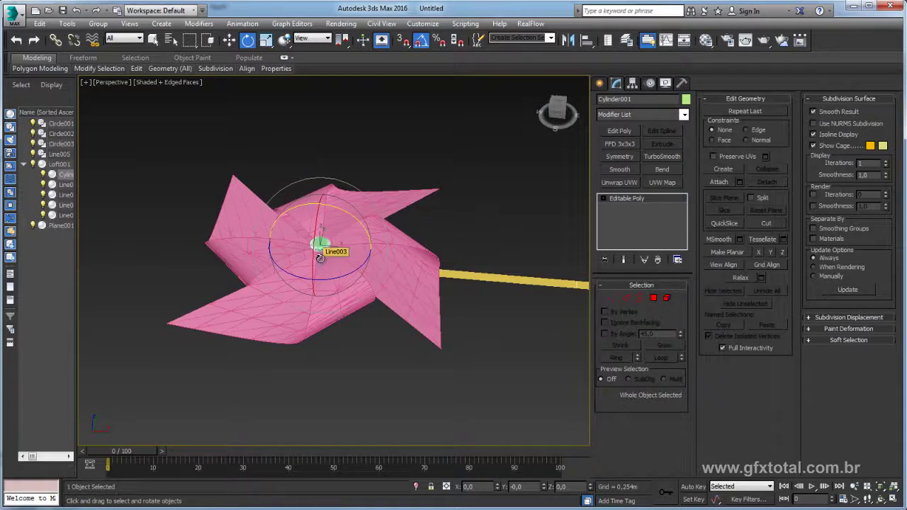
pyautogui.keyDown('alt'); pyautogui.moveTo(320, 258); pyautogui.dragTo(291, 205, button='middle'); pyautogui.keyUp('alt')
pyautogui.click(379, 227)
pyautogui.keyDown('ctrl'); pyautogui.click(228, 196); pyautogui.keyUp('ctrl')
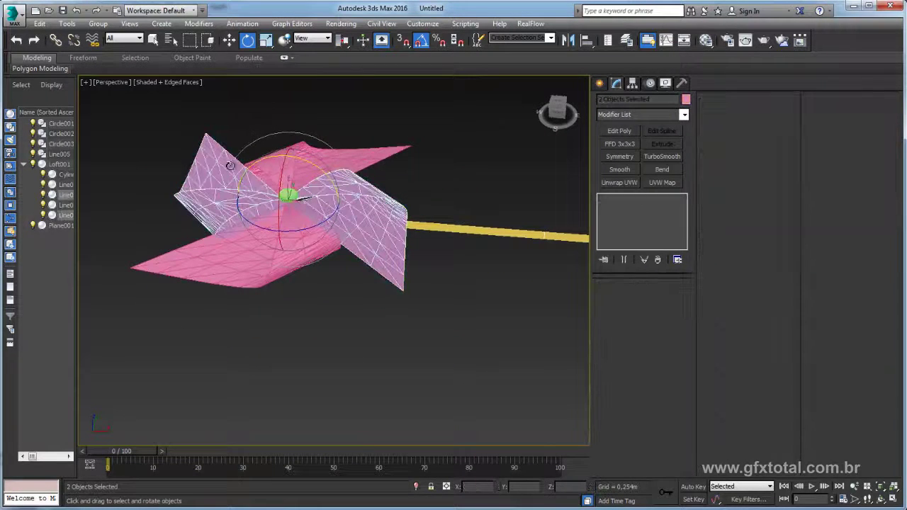
pyautogui.keyDown('ctrl'); pyautogui.click(340, 156); pyautogui.keyUp('ctrl')
pyautogui.keyDown('ctrl'); pyautogui.click(266, 242); pyautogui.keyUp('ctrl')
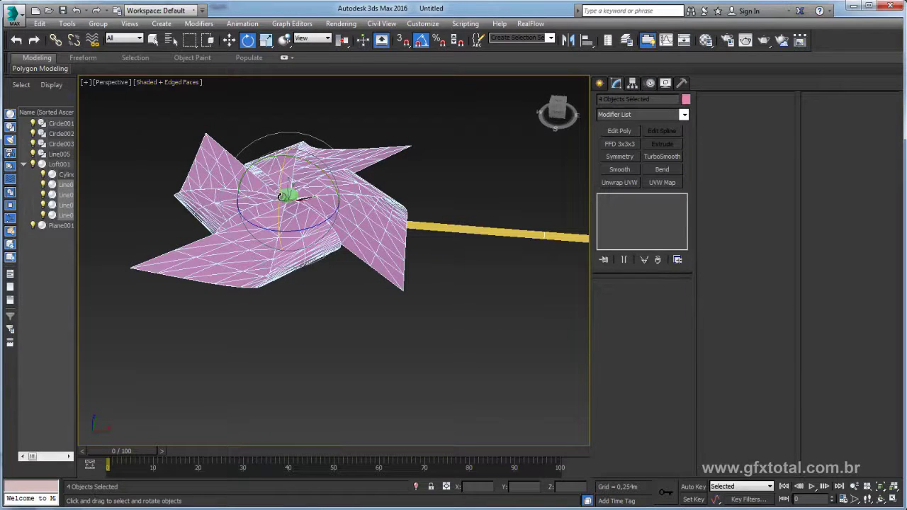
pyautogui.click(55, 40)
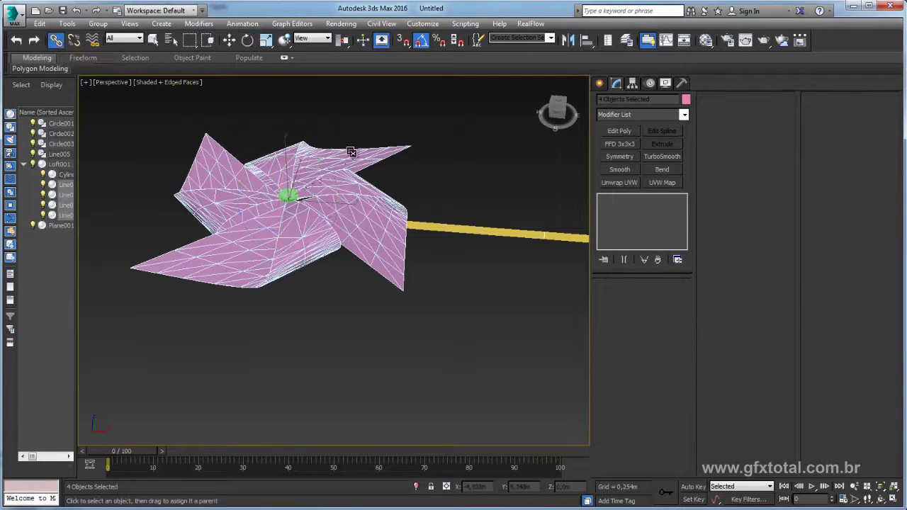
pyautogui.moveTo(396, 183); pyautogui.dragTo(287, 195)
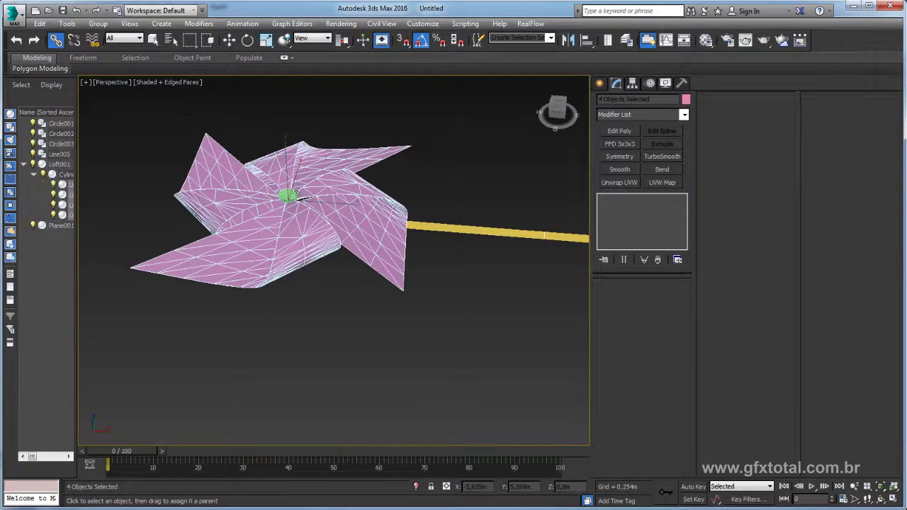
# - Spin the hub on Z to confirm the blades rotate with it, then select the stick
pyautogui.keyDown('alt'); pyautogui.moveTo(424, 210); pyautogui.dragTo(362, 220, button='middle'); pyautogui.keyUp('alt')
pyautogui.press('e')
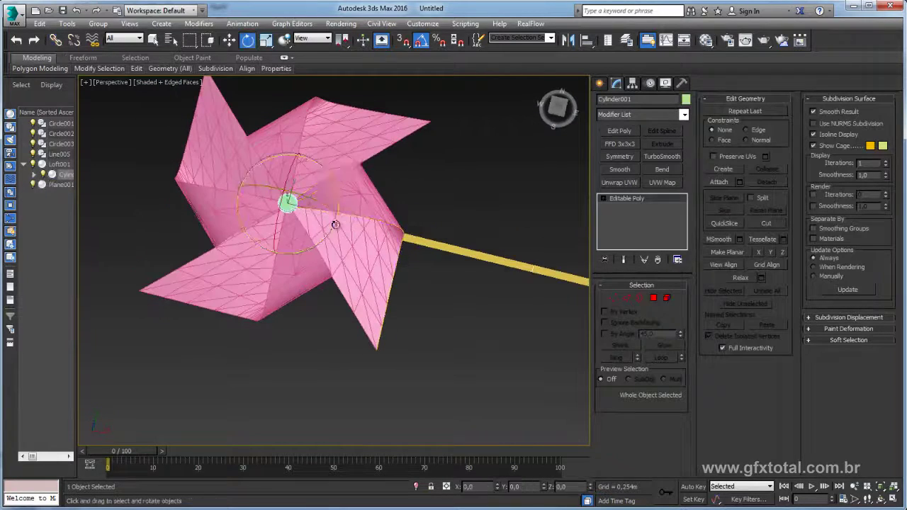
pyautogui.moveTo(321, 241); pyautogui.dragTo(315, 228)
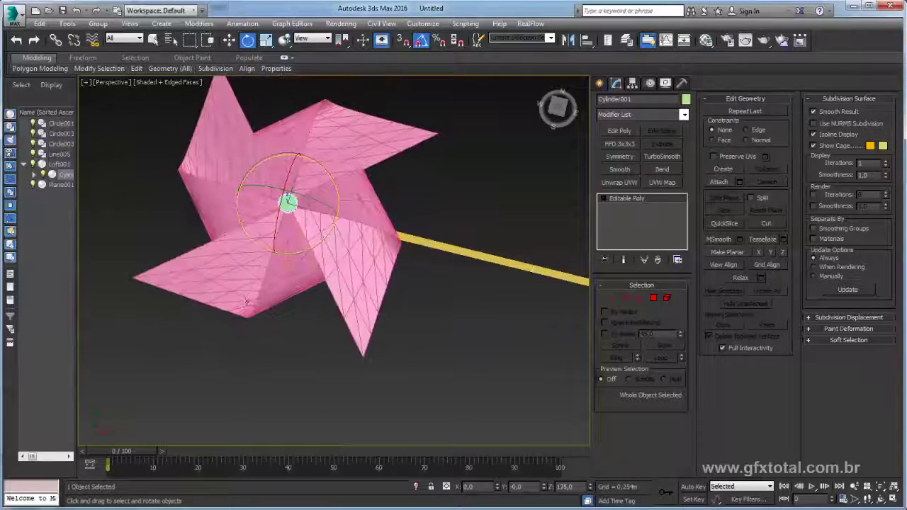
pyautogui.moveTo(315, 229); pyautogui.dragTo(411, 271)
pyautogui.moveTo(412, 272)
pyautogui.keyDown('alt'); pyautogui.mouseDown(button='middle')
pyautogui.moveTo(444, 207)
pyautogui.moveTo(336, 207)
pyautogui.mouseUp(button='middle'); pyautogui.keyUp('alt')
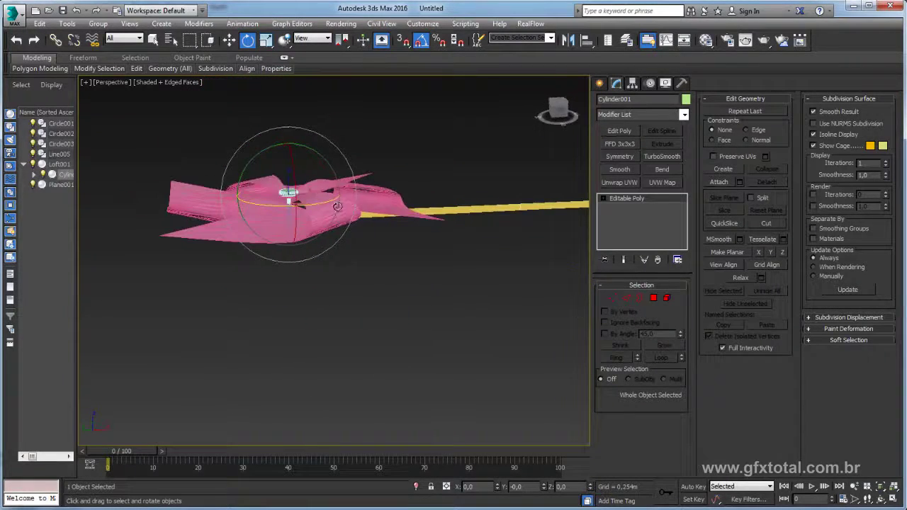
pyautogui.keyDown('alt'); pyautogui.moveTo(389, 189); pyautogui.dragTo(329, 226, button='middle'); pyautogui.keyUp('alt')
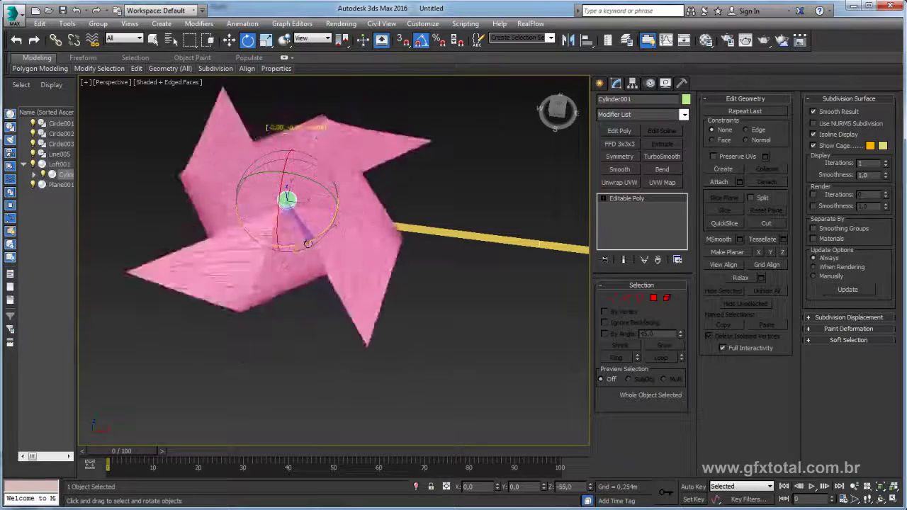
pyautogui.moveTo(310, 241); pyautogui.dragTo(370, 257)
pyautogui.moveTo(369, 257)
pyautogui.keyDown('alt'); pyautogui.mouseDown(button='middle')
pyautogui.moveTo(445, 216)
pyautogui.moveTo(357, 219)
pyautogui.mouseUp(button='middle'); pyautogui.keyUp('alt')
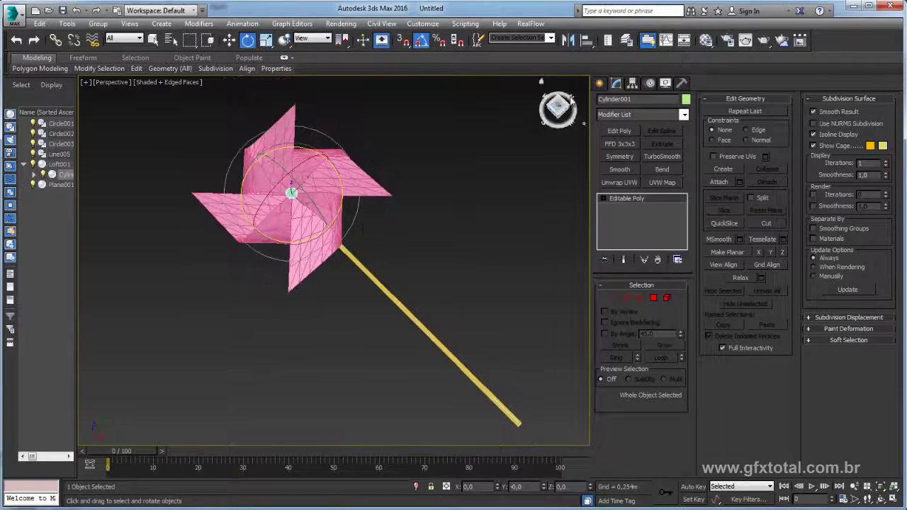
pyautogui.keyDown('alt'); pyautogui.moveTo(347, 298); pyautogui.dragTo(471, 215, button='middle'); pyautogui.keyUp('alt')
pyautogui.click(418, 266)
pyautogui.keyDown('alt'); pyautogui.moveTo(415, 291); pyautogui.dragTo(462, 247, button='middle'); pyautogui.keyUp('alt')
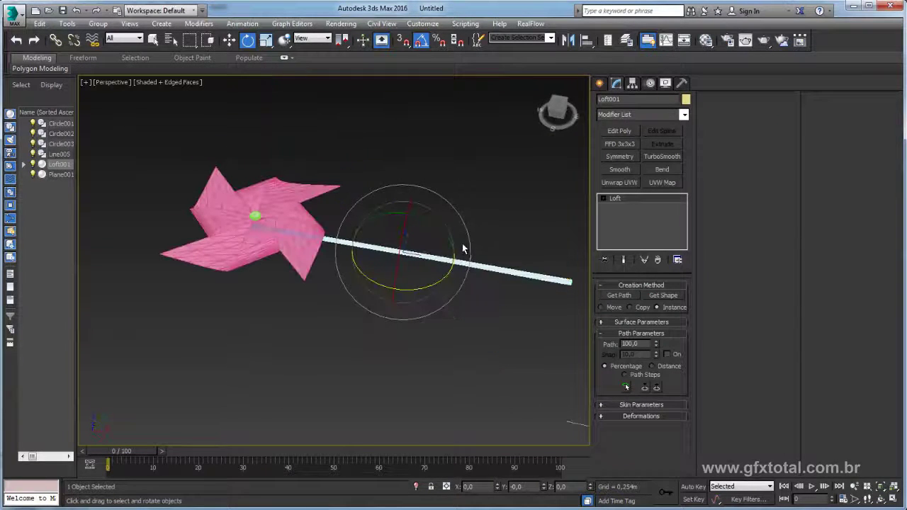
# - Make the first material slot a Standard material with a Wood map on Diffuse
pyautogui.click(706, 40)
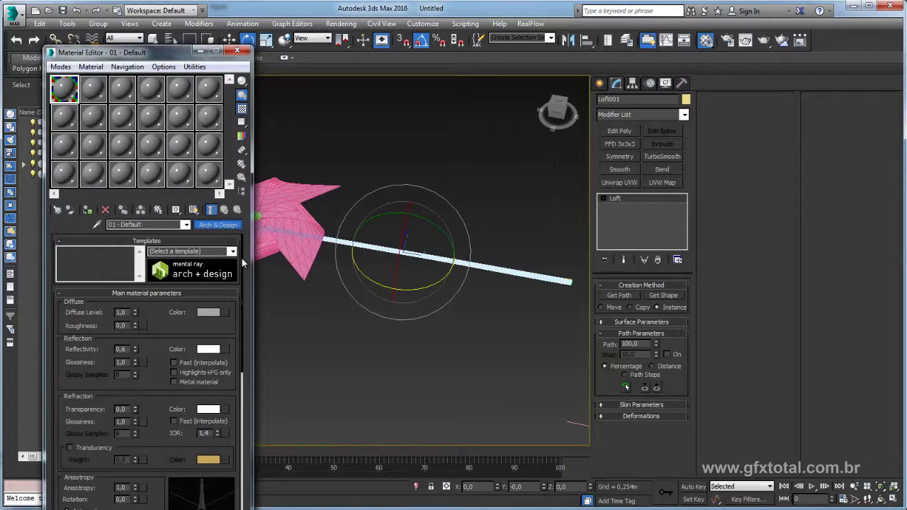
pyautogui.click(218, 225)
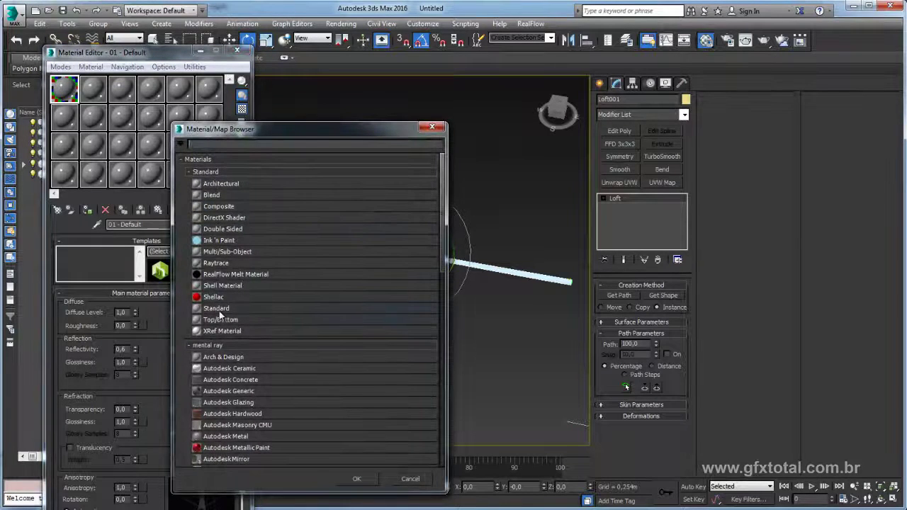
pyautogui.doubleClick(218, 309)
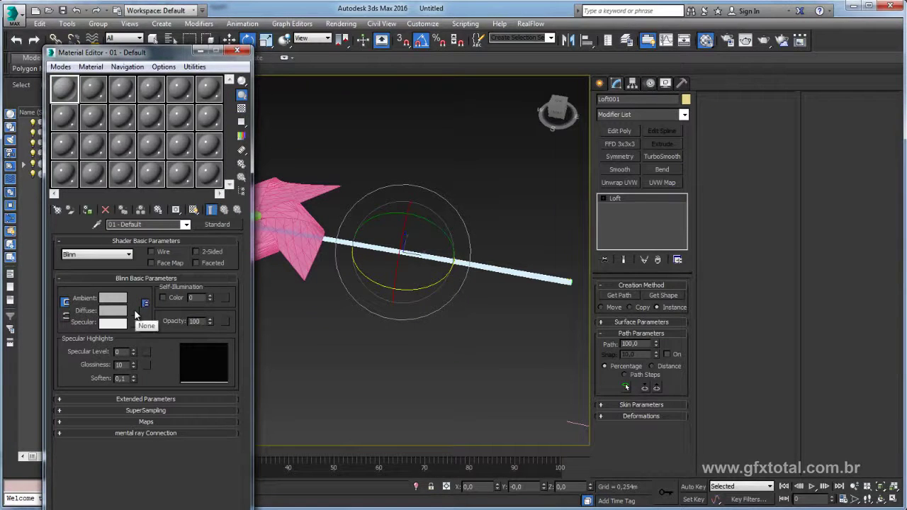
pyautogui.click(134, 310)
pyautogui.scroll(-1, 230, 255)
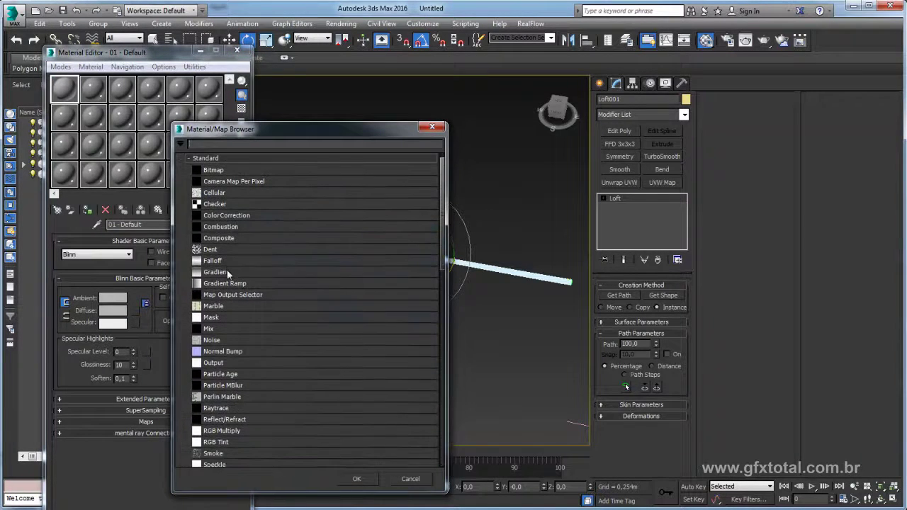
pyautogui.scroll(-4, 244, 306)
pyautogui.scroll(-3, 262, 333)
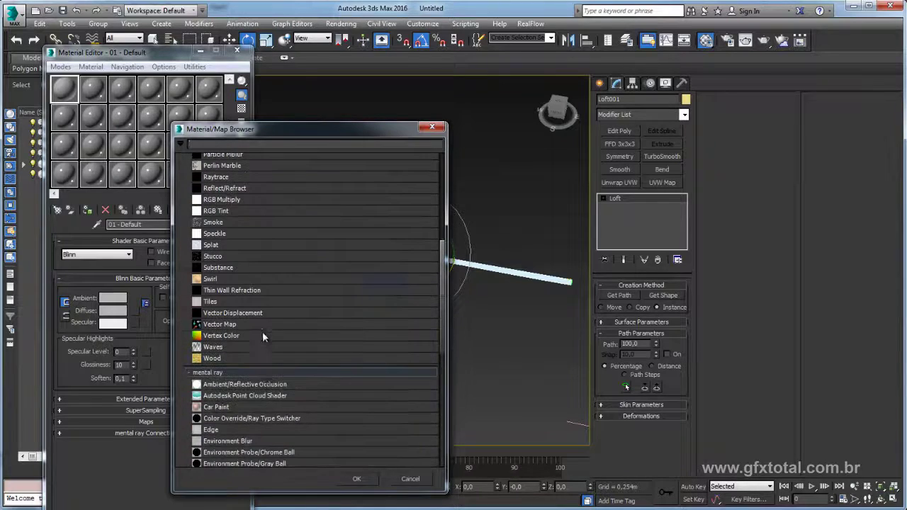
pyautogui.doubleClick(211, 359)
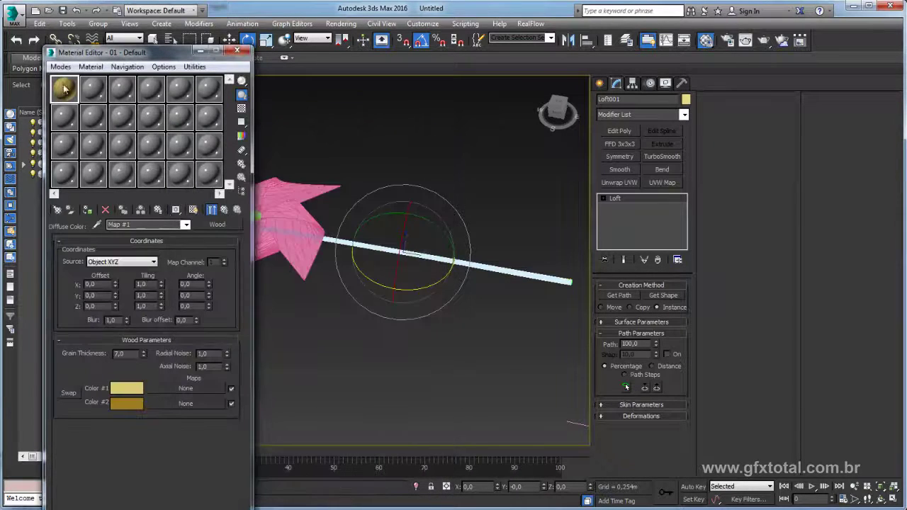
# - Assign the wood material to the stick Loft001 and render a test image
pyautogui.doubleClick(64, 87)
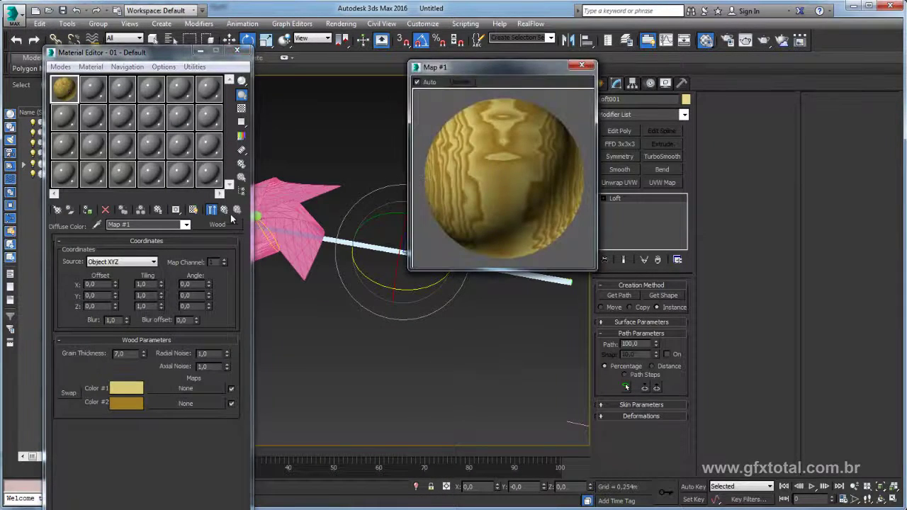
pyautogui.click(240, 109)
pyautogui.keyDown('alt'); pyautogui.moveTo(333, 241); pyautogui.dragTo(362, 272, button='middle'); pyautogui.keyUp('alt')
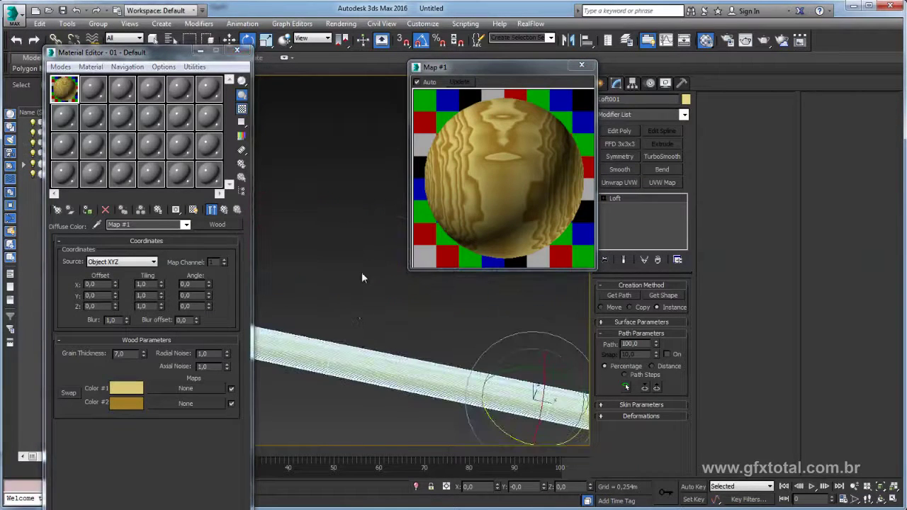
pyautogui.moveTo(361, 368); pyautogui.dragTo(360, 283, button='middle')
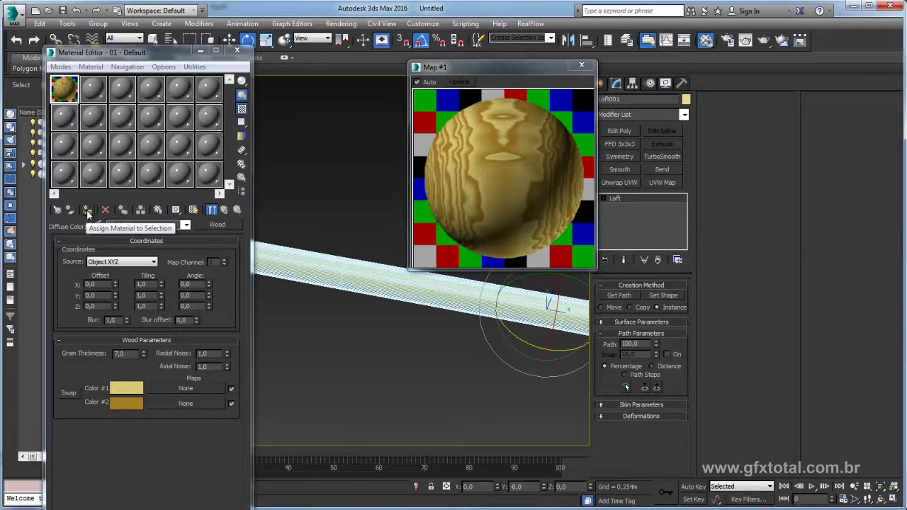
pyautogui.click(88, 213)
pyautogui.scroll(5, 436, 320)
pyautogui.scroll(-5, 434, 322)
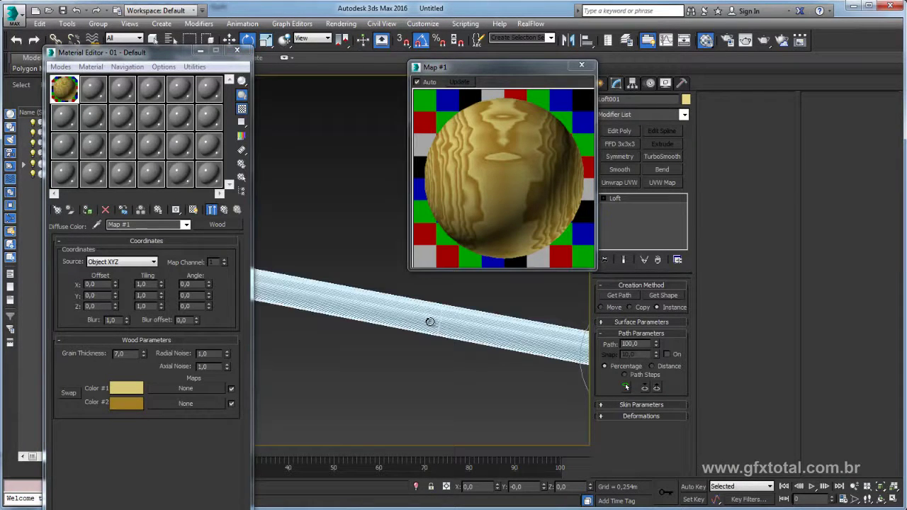
pyautogui.click(581, 66)
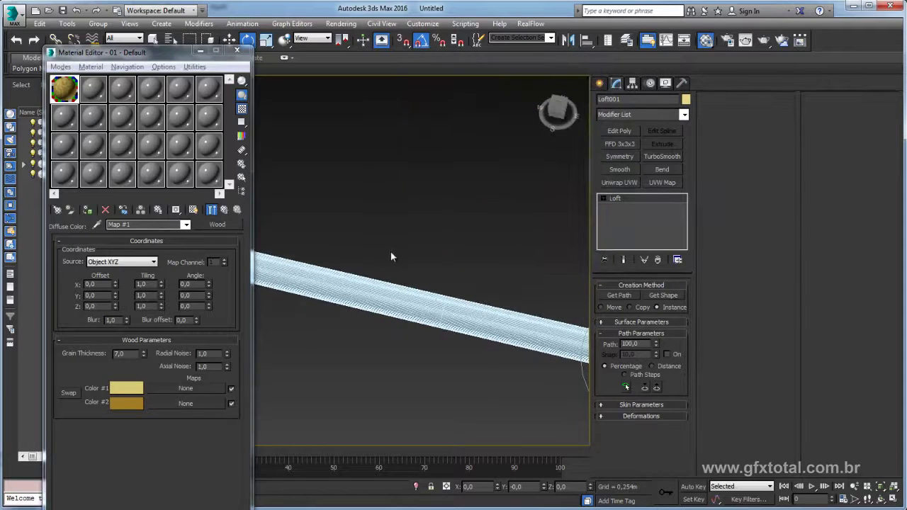
pyautogui.click(765, 42)
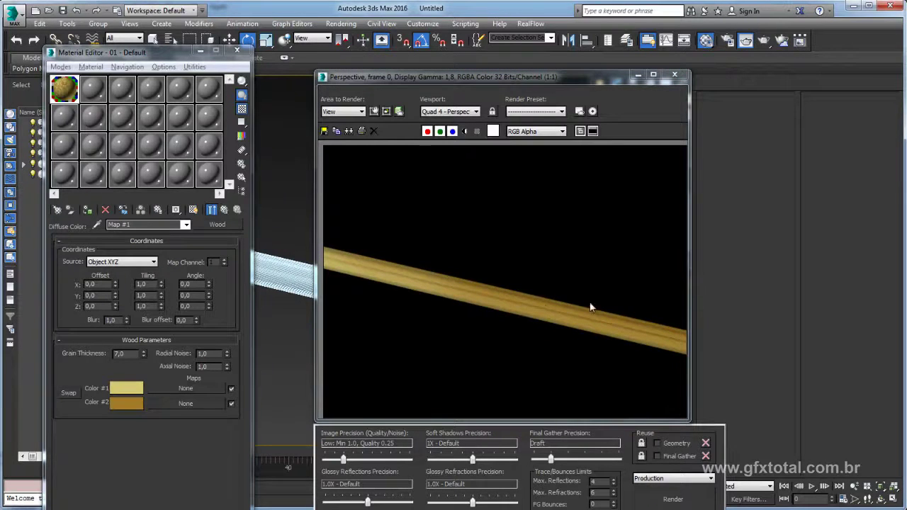
# - Copy the wood material into slot 2, rename it, and assign it to all four blades
pyautogui.click(677, 75)
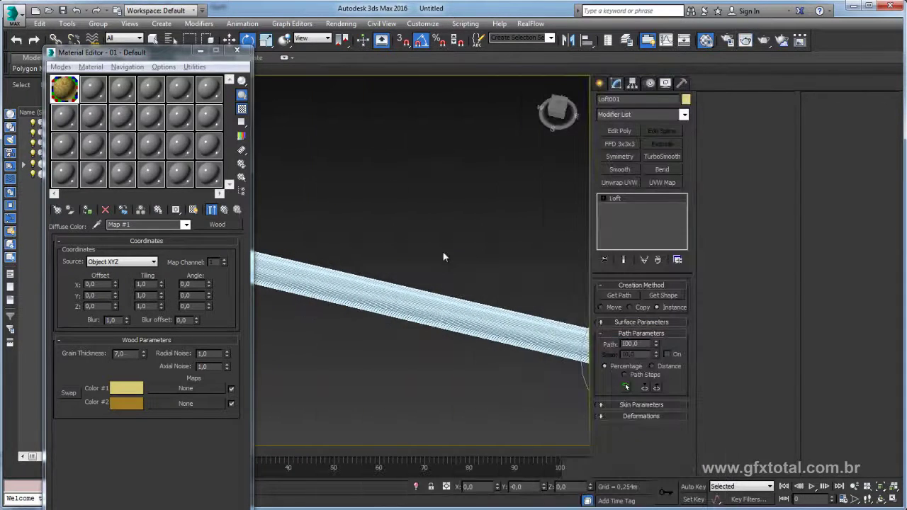
pyautogui.keyDown('alt'); pyautogui.moveTo(408, 240); pyautogui.dragTo(390, 225, button='middle'); pyautogui.keyUp('alt')
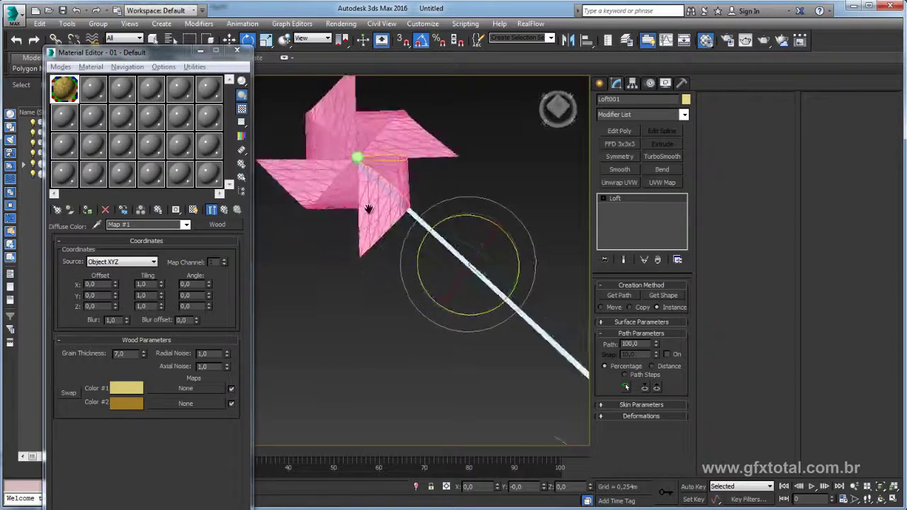
pyautogui.click(389, 225)
pyautogui.keyDown('ctrl'); pyautogui.click(439, 234); pyautogui.keyUp('ctrl')
pyautogui.keyDown('ctrl'); pyautogui.click(344, 202); pyautogui.keyUp('ctrl')
pyautogui.keyDown('ctrl'); pyautogui.click(297, 262); pyautogui.keyUp('ctrl')
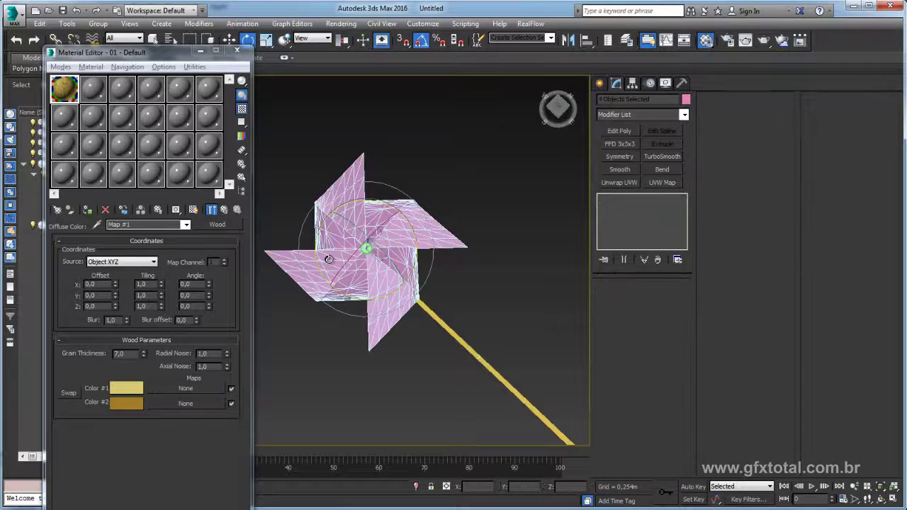
pyautogui.click(225, 211)
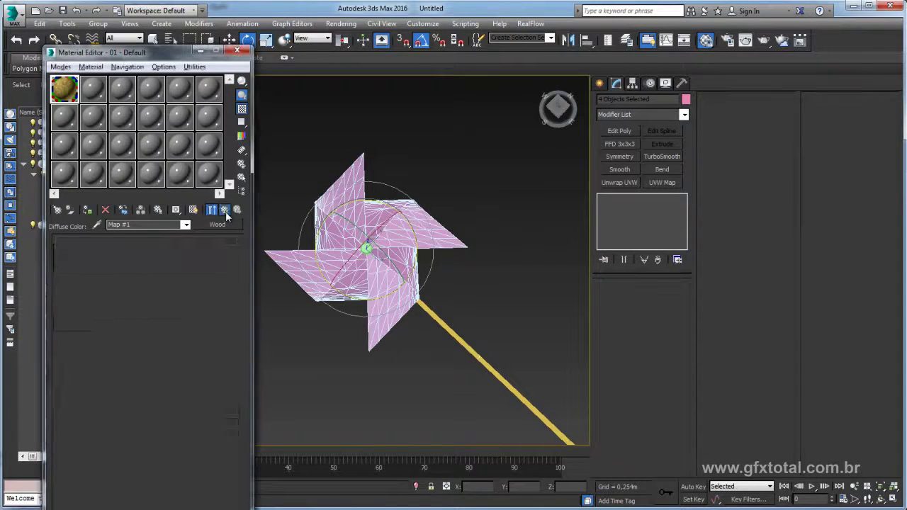
pyautogui.moveTo(66, 92); pyautogui.dragTo(93, 89)
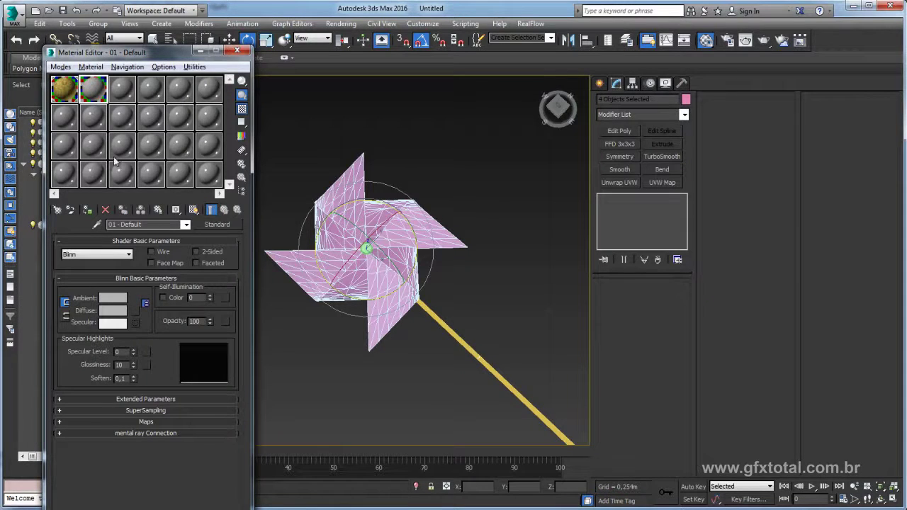
pyautogui.moveTo(153, 224); pyautogui.dragTo(99, 239)
pyautogui.write('02')
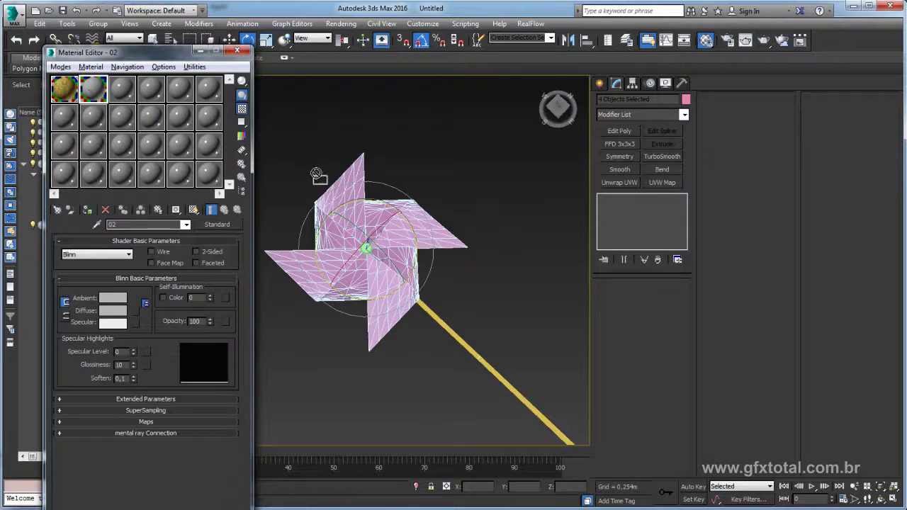
pyautogui.moveTo(91, 96); pyautogui.dragTo(419, 262)
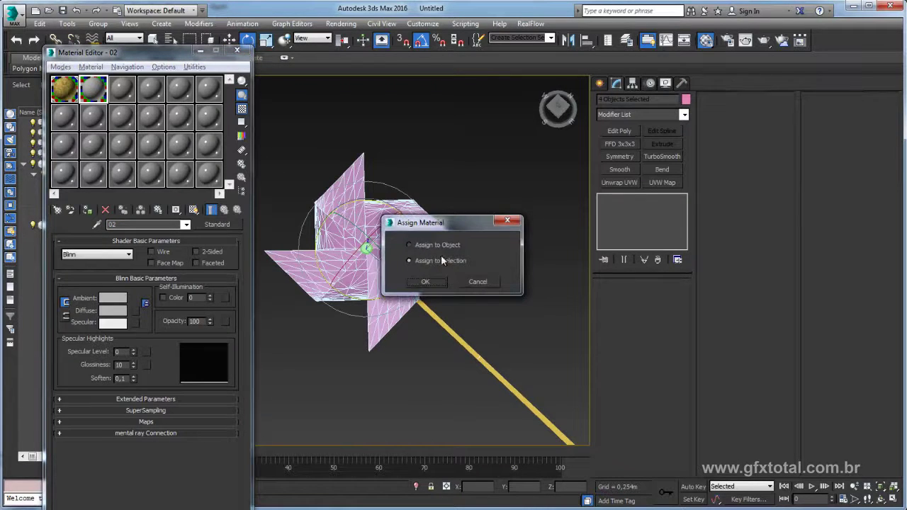
pyautogui.click(425, 281)
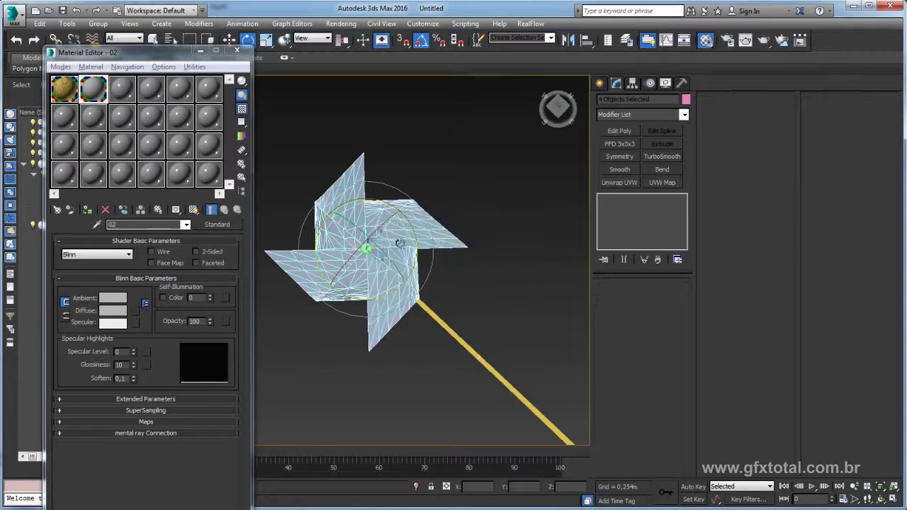
# - Change the blade material's diffuse colour from grey to red
pyautogui.keyDown('alt'); pyautogui.moveTo(416, 264); pyautogui.dragTo(403, 245, button='middle'); pyautogui.keyUp('alt')
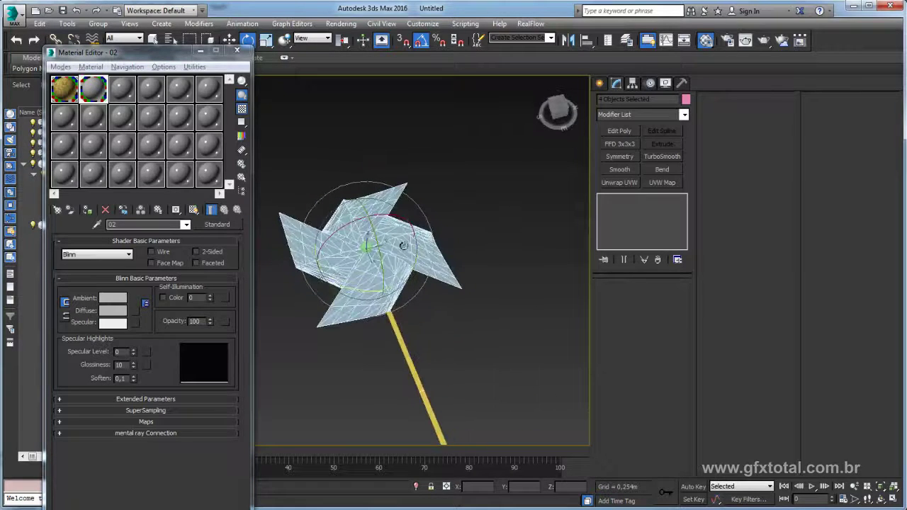
pyautogui.click(361, 255)
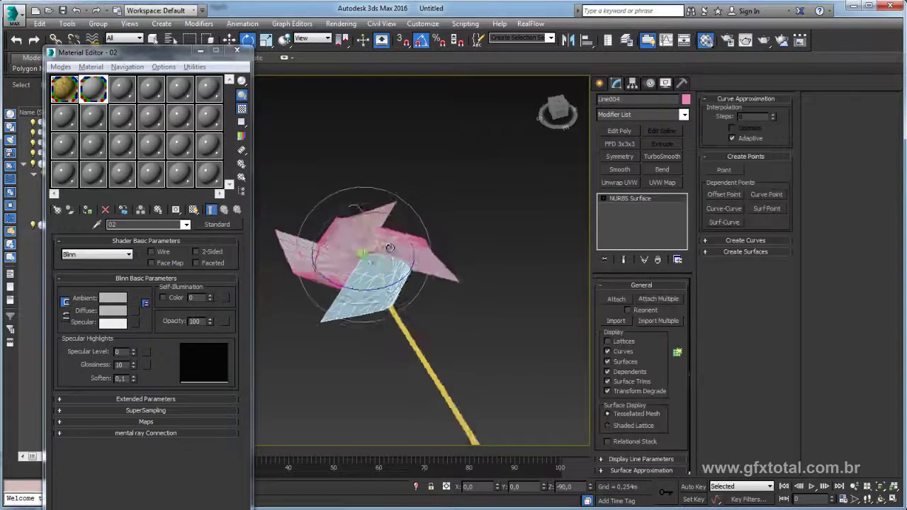
pyautogui.press('w')
pyautogui.moveTo(361, 255)
pyautogui.keyDown('alt'); pyautogui.mouseDown(button='middle')
pyautogui.moveTo(358, 210)
pyautogui.moveTo(349, 240)
pyautogui.mouseUp(button='middle'); pyautogui.keyUp('alt')
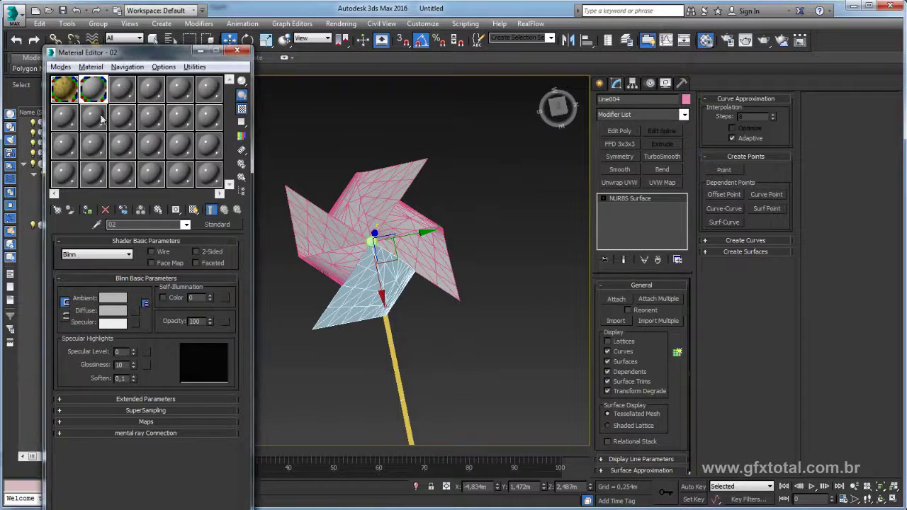
pyautogui.click(117, 314)
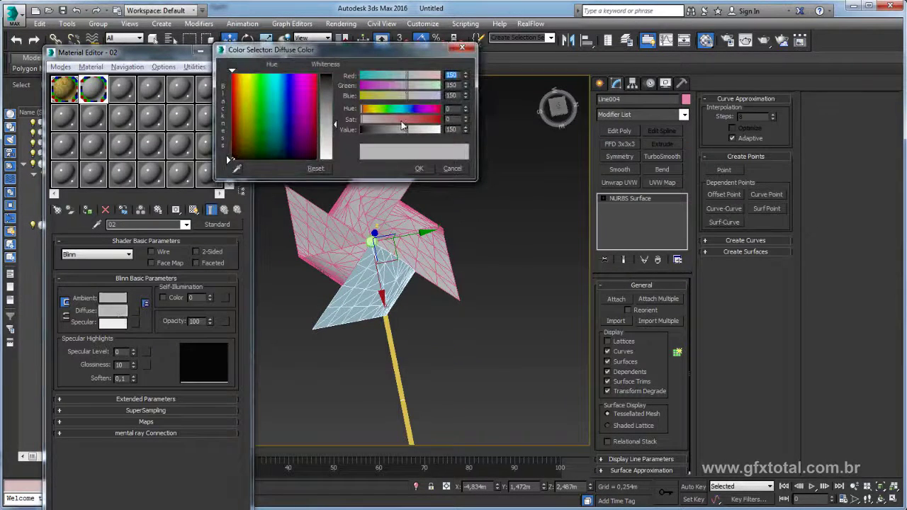
pyautogui.moveTo(402, 123); pyautogui.dragTo(435, 121)
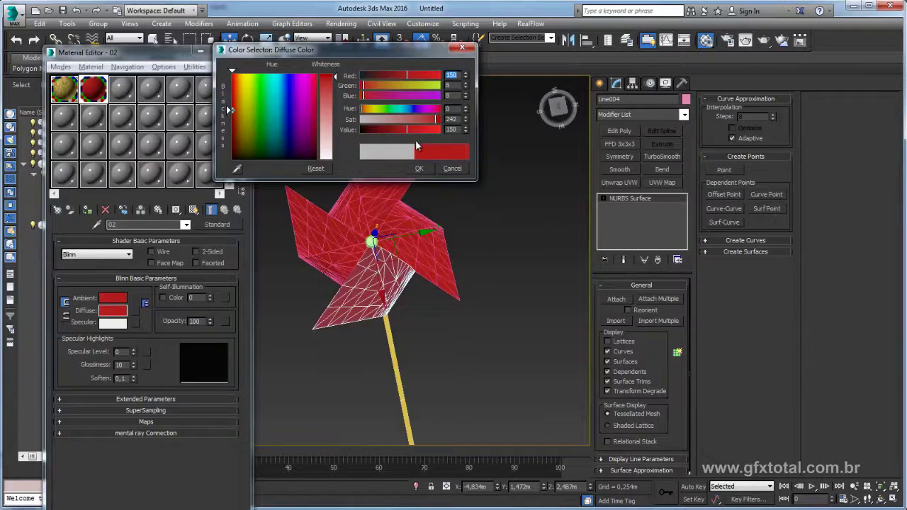
pyautogui.click(419, 168)
pyautogui.click(467, 238)
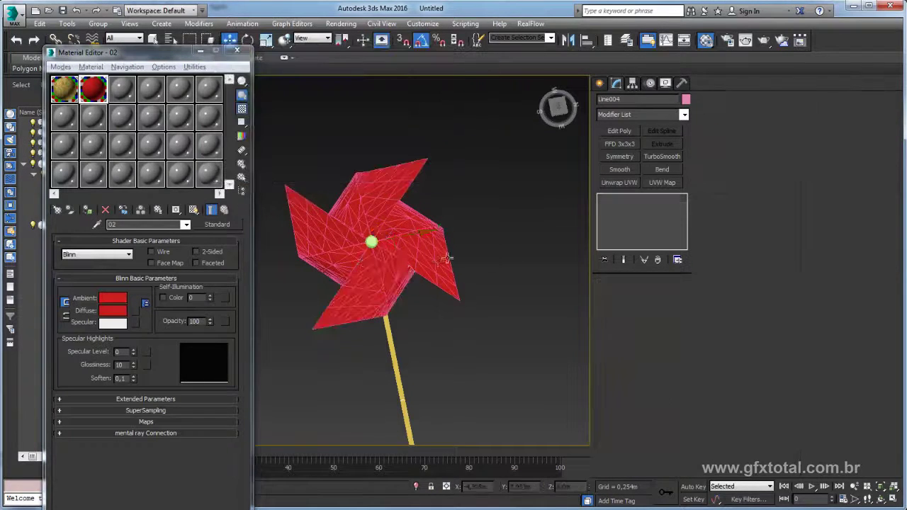
# - Copy the red material into slot 3 and make its diffuse blue for Cylinder001
pyautogui.keyDown('alt'); pyautogui.moveTo(425, 298); pyautogui.dragTo(467, 239, button='middle'); pyautogui.keyUp('alt')
pyautogui.scroll(5, 358, 148)
pyautogui.click(405, 210)
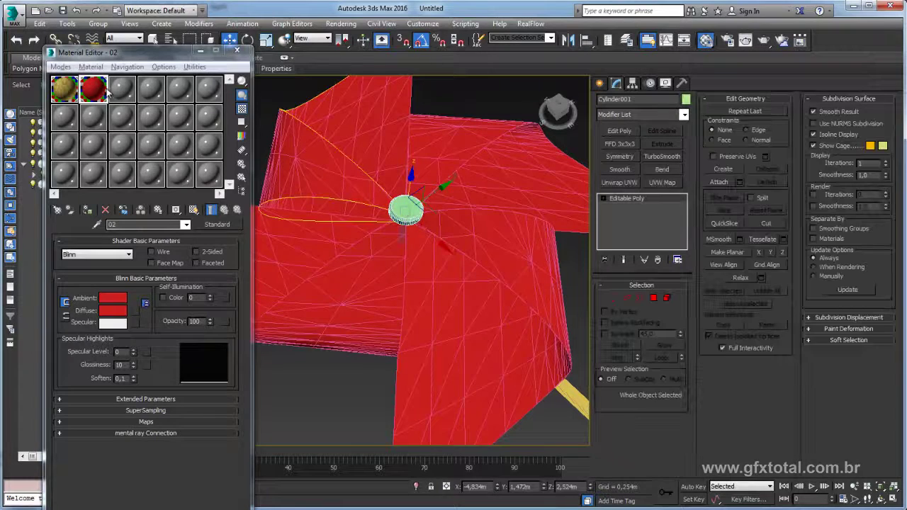
pyautogui.moveTo(93, 88); pyautogui.dragTo(122, 89)
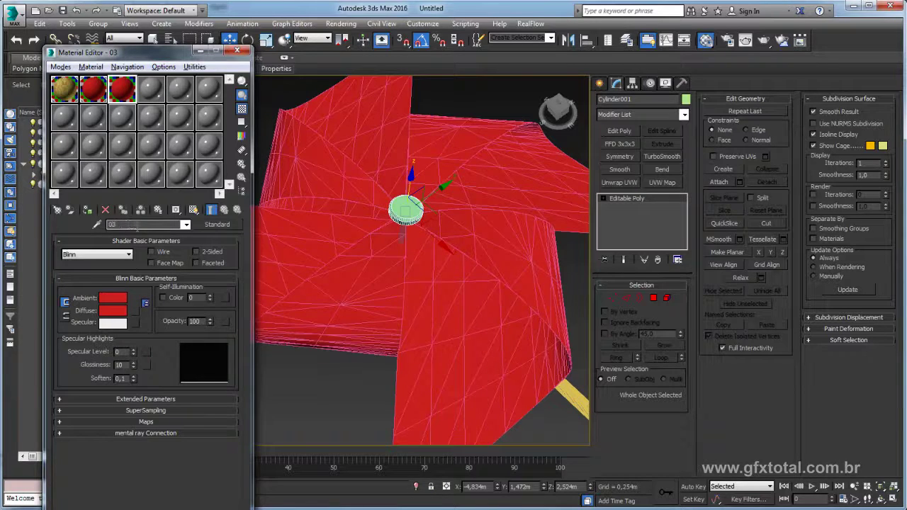
pyautogui.click(114, 311)
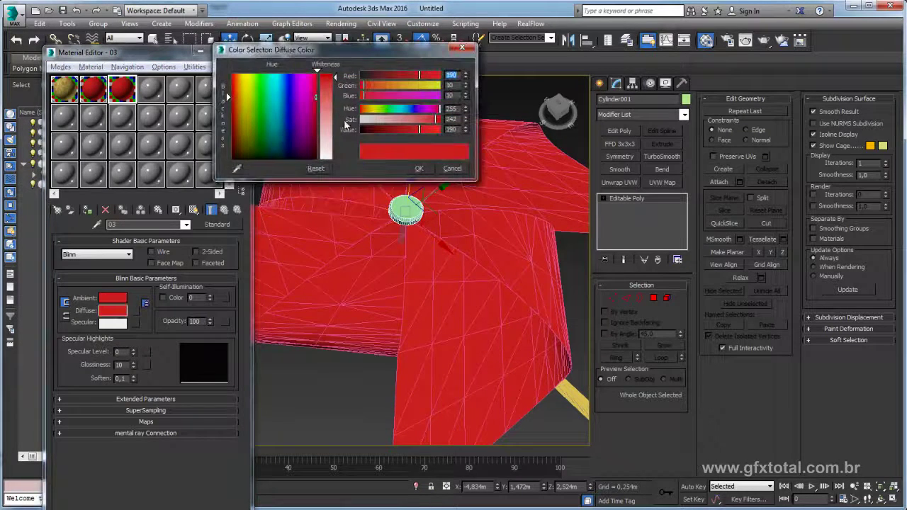
pyautogui.moveTo(401, 110); pyautogui.dragTo(429, 129)
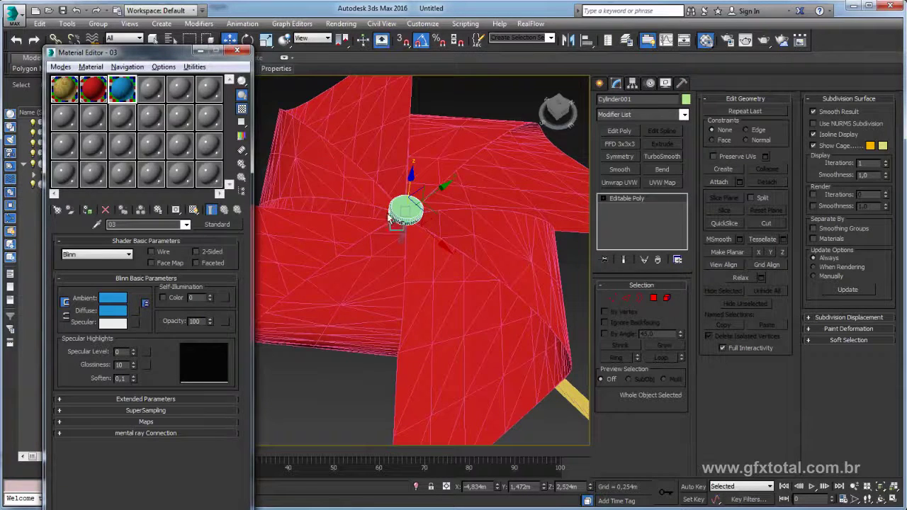
pyautogui.scroll(-5, 425, 221)
pyautogui.keyDown('alt'); pyautogui.moveTo(425, 221); pyautogui.dragTo(261, 266, button='middle'); pyautogui.keyUp('alt')
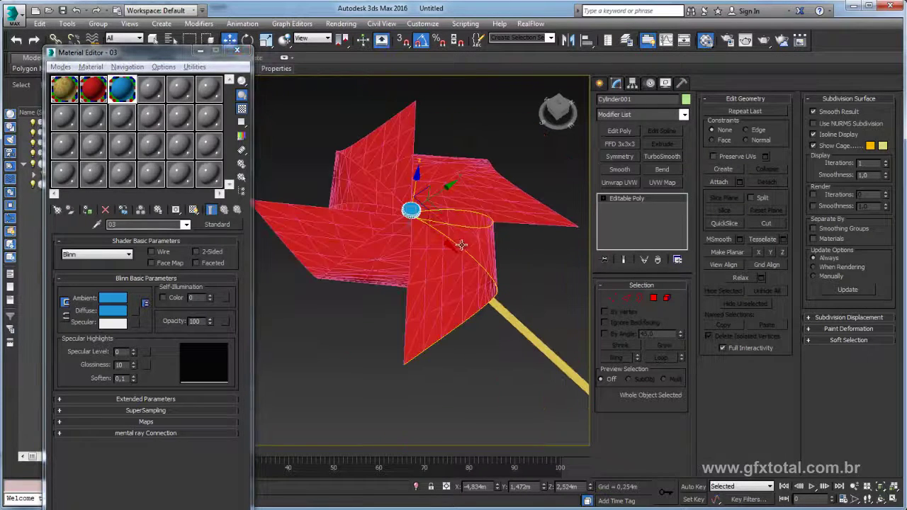
pyautogui.doubleClick(130, 97)
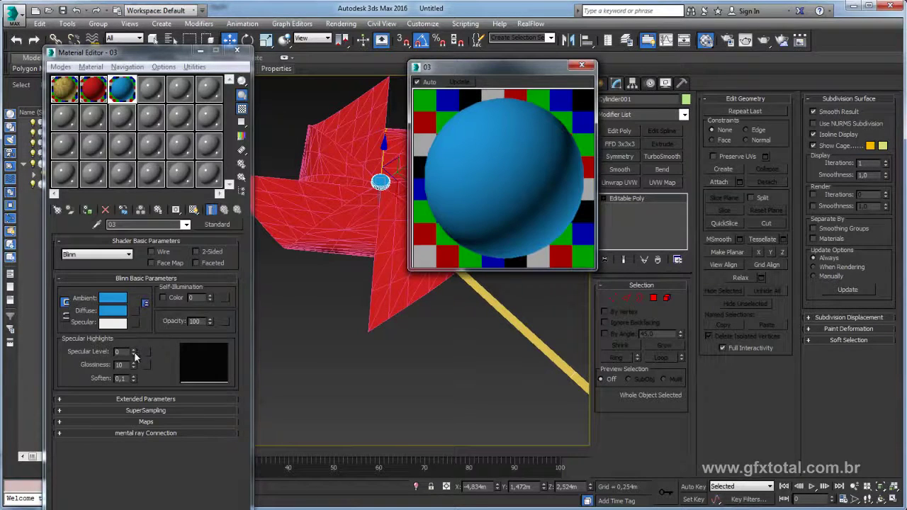
# - Give the blue material Specular Level 54, Glossiness 46, and the red one Specular Level 6, Glossiness 0
pyautogui.moveTo(134, 352)
pyautogui.mouseDown()
pyautogui.moveTo(134, 333)
pyautogui.moveTo(134, 344)
pyautogui.mouseUp()
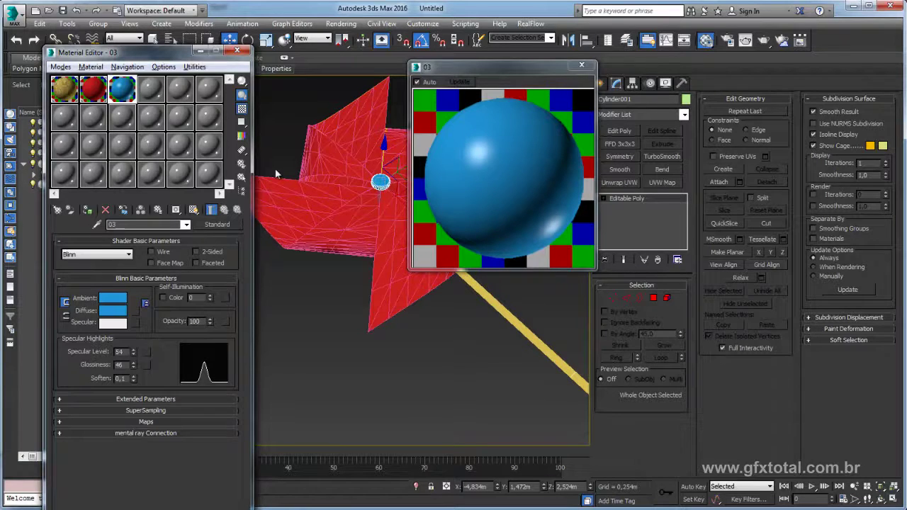
pyautogui.click(91, 90)
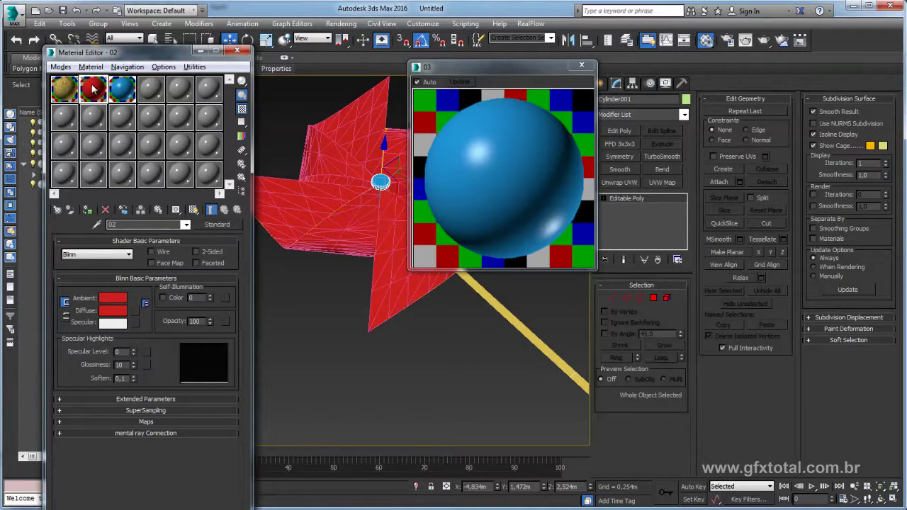
pyautogui.moveTo(131, 352); pyautogui.dragTo(141, 355)
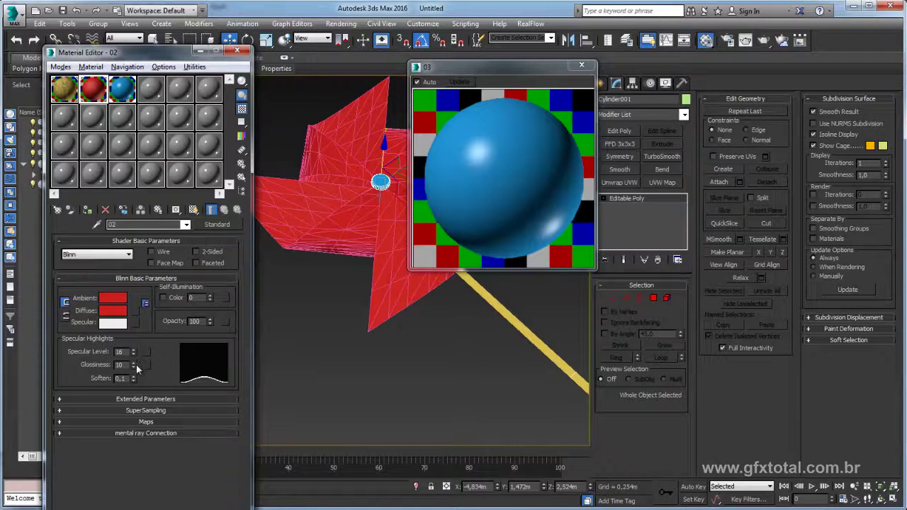
pyautogui.doubleClick(95, 97)
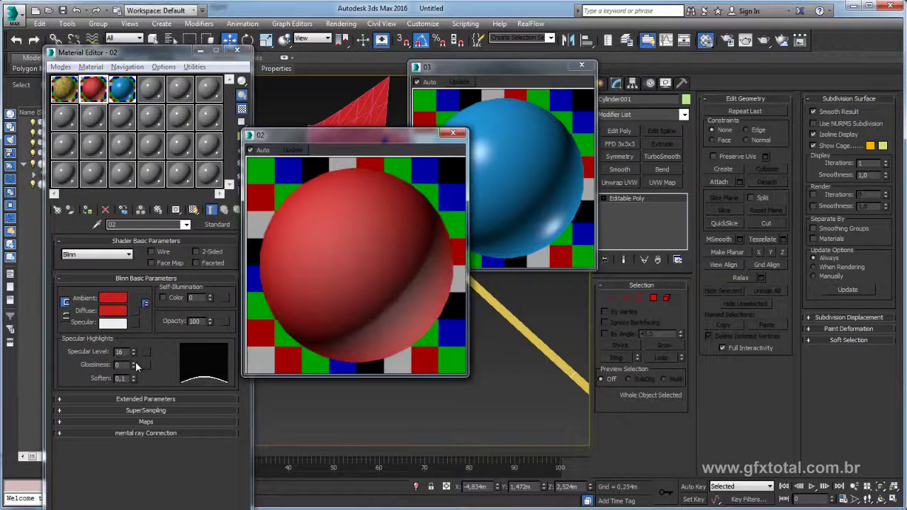
pyautogui.moveTo(135, 353); pyautogui.dragTo(149, 352)
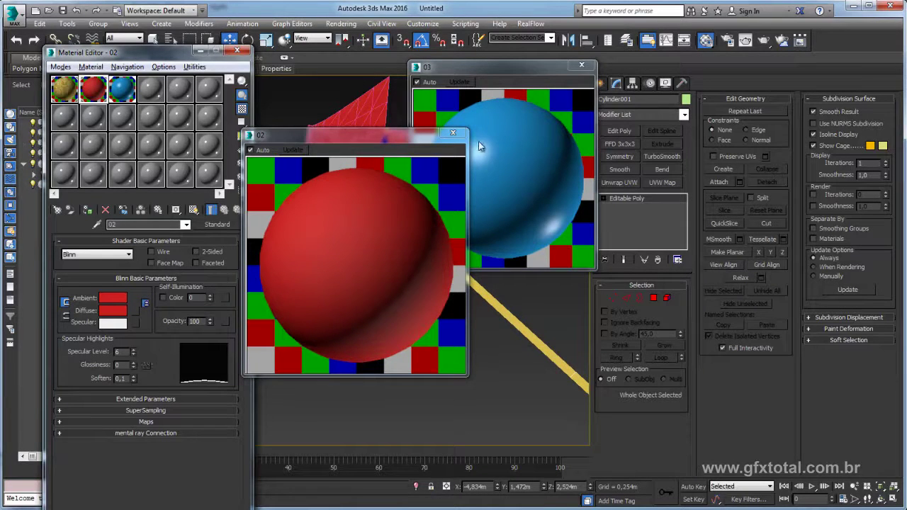
pyautogui.click(453, 133)
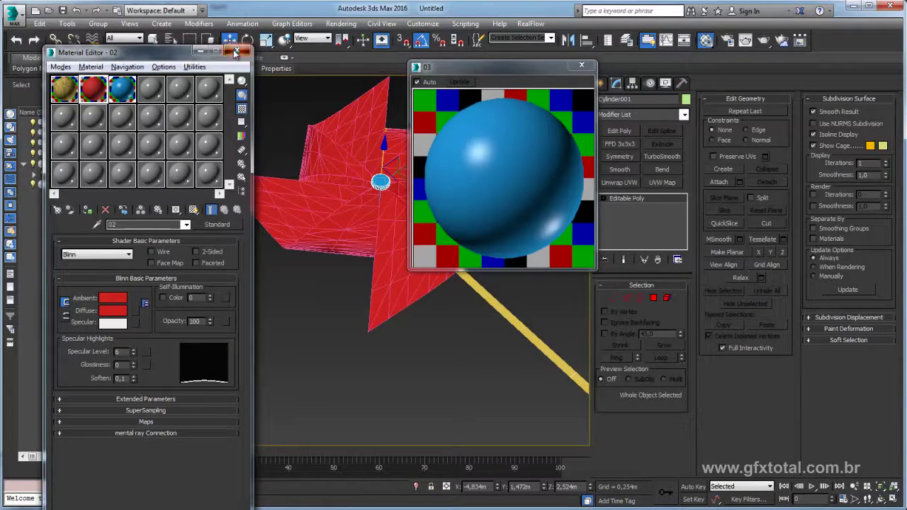
pyautogui.click(241, 51)
pyautogui.scroll(4, 455, 222)
# - Rotate Loft001 90° on X and Y so the pinwheel stands upright
pyautogui.click(456, 315)
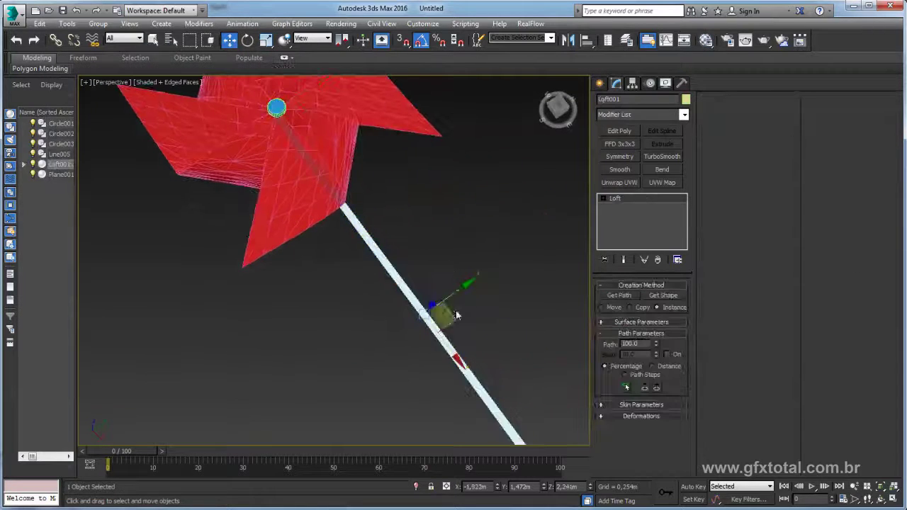
pyautogui.scroll(-2, 457, 315)
pyautogui.scroll(-2, 460, 276)
pyautogui.scroll(-3, 459, 243)
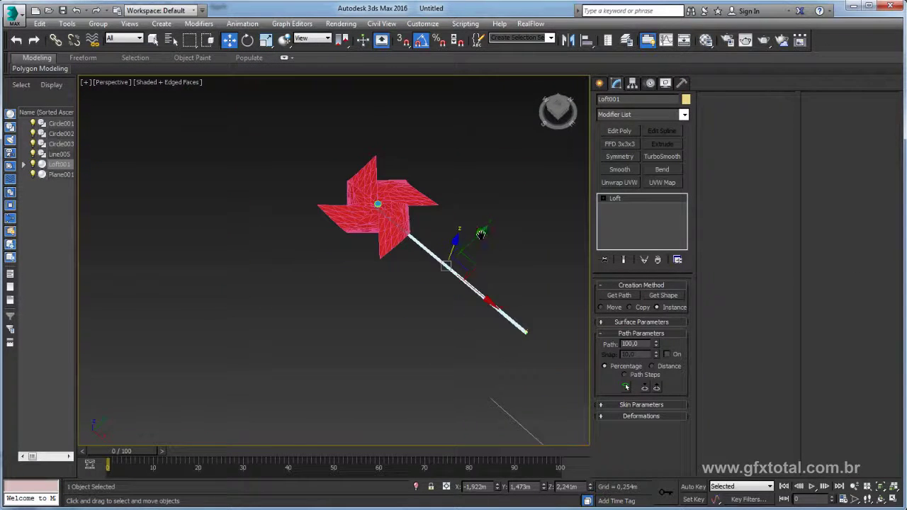
pyautogui.moveTo(481, 234)
pyautogui.mouseDown(button='middle')
pyautogui.moveTo(393, 212)
pyautogui.moveTo(408, 248)
pyautogui.moveTo(329, 219)
pyautogui.moveTo(375, 185)
pyautogui.moveTo(364, 189)
pyautogui.mouseUp(button='middle')
pyautogui.press('e')
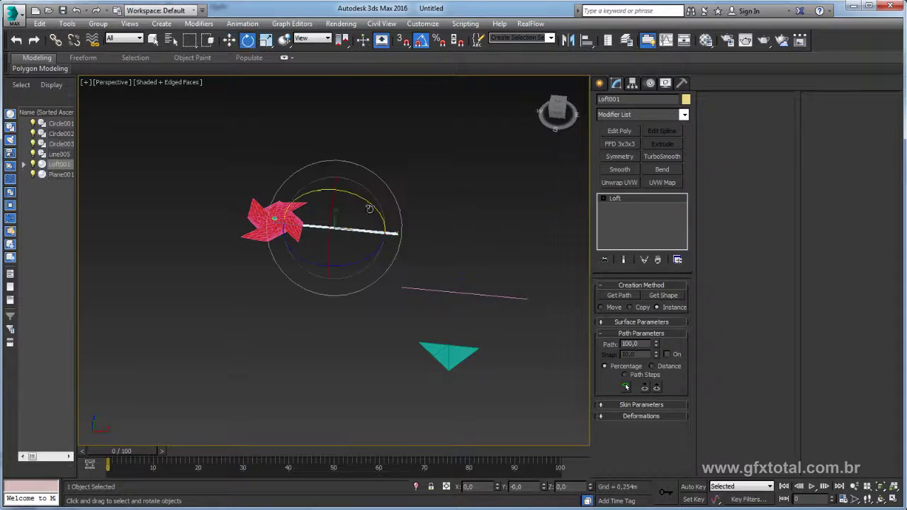
pyautogui.moveTo(361, 199); pyautogui.dragTo(345, 265)
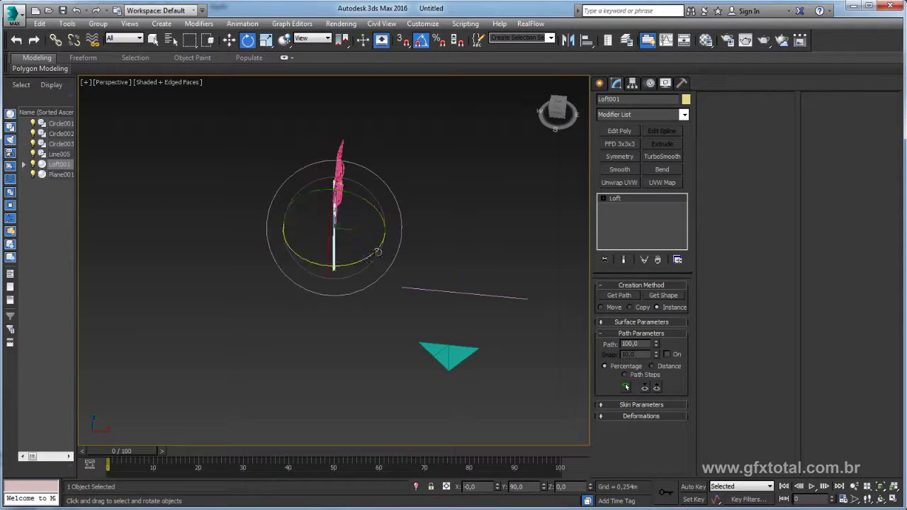
pyautogui.moveTo(344, 265); pyautogui.dragTo(315, 273)
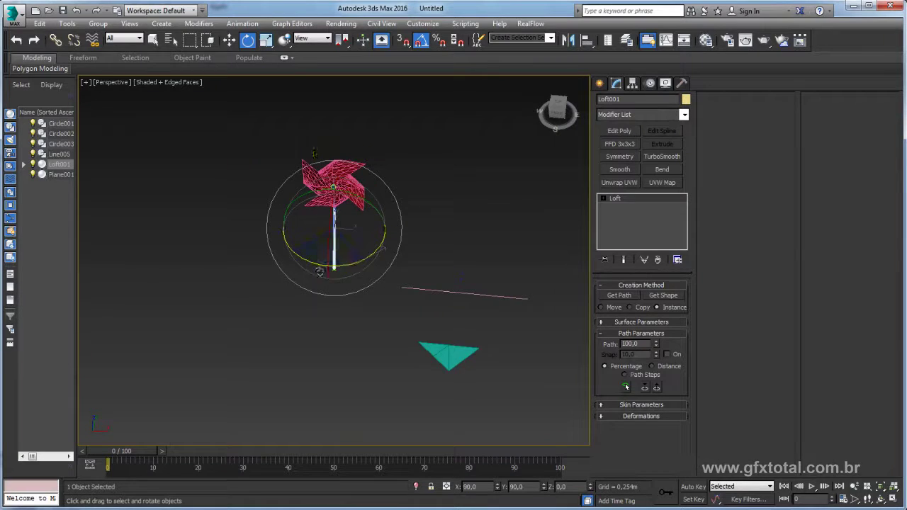
# - Orbit, zoom and pan the Perspective view to frame the whole upright pinwheel
pyautogui.keyDown('alt'); pyautogui.moveTo(315, 273); pyautogui.dragTo(353, 231, button='middle'); pyautogui.keyUp('alt')
pyautogui.scroll(3, 355, 237)
pyautogui.scroll(1, 383, 284)
pyautogui.keyDown('alt'); pyautogui.moveTo(394, 323); pyautogui.dragTo(392, 265, button='middle'); pyautogui.keyUp('alt')
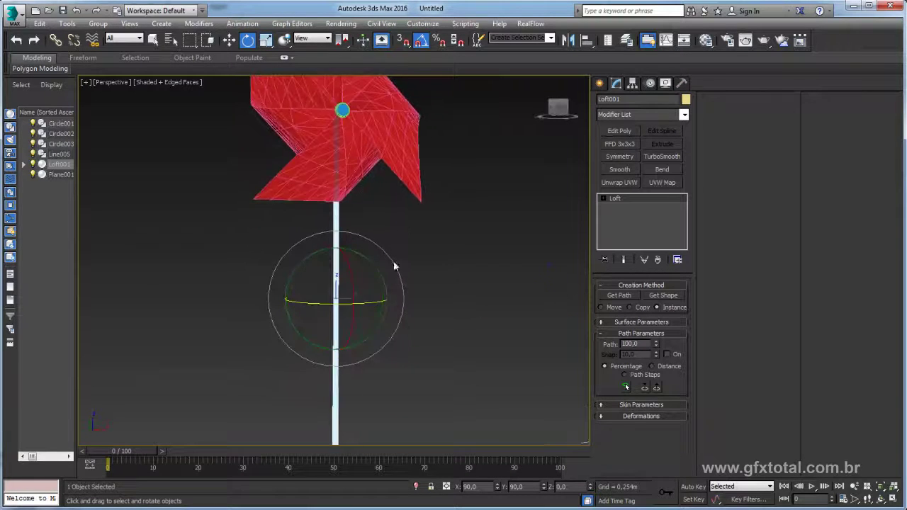
pyautogui.scroll(2, 415, 342)
pyautogui.moveTo(415, 343)
pyautogui.mouseDown(button='middle')
pyautogui.moveTo(404, 376)
pyautogui.moveTo(415, 398)
pyautogui.mouseUp(button='middle')
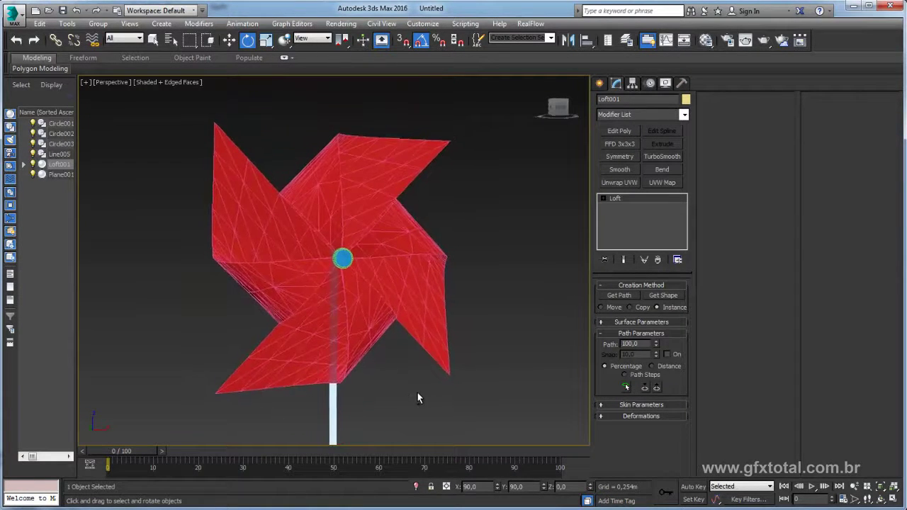
pyautogui.click(242, 23)
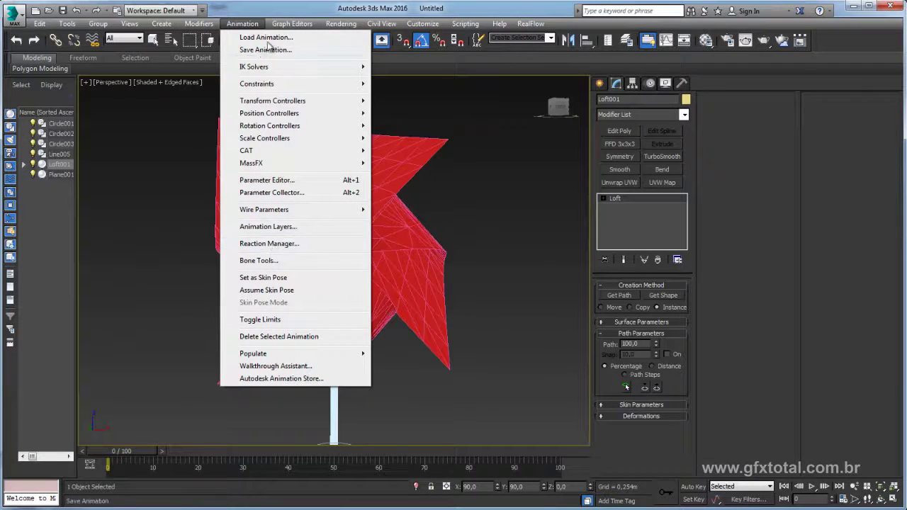
# - Copy the white Tint colour onto the environment Background Color, then render the Perspective view
pyautogui.click(364, 179)
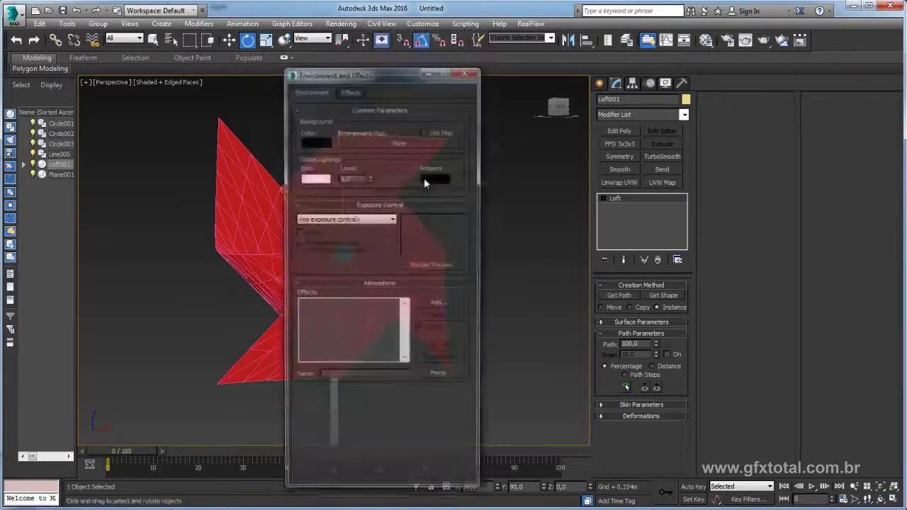
pyautogui.moveTo(317, 150); pyautogui.dragTo(315, 141)
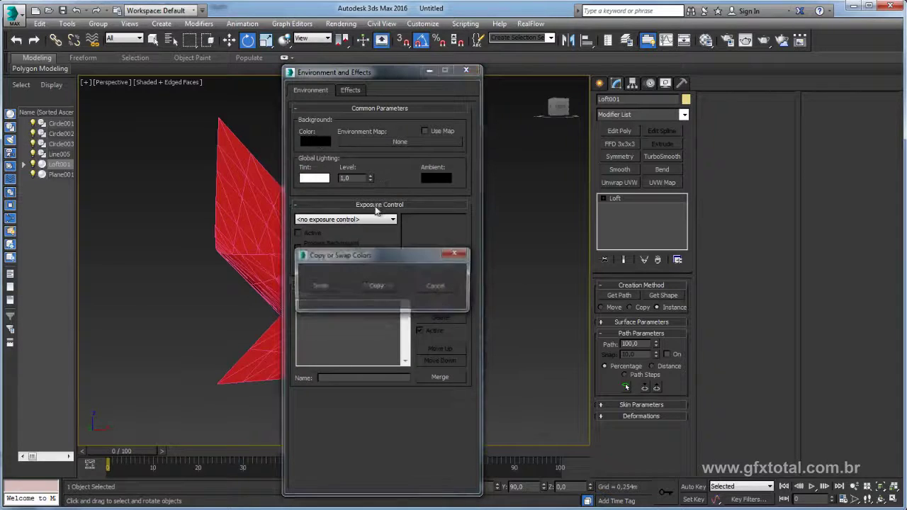
pyautogui.click(375, 287)
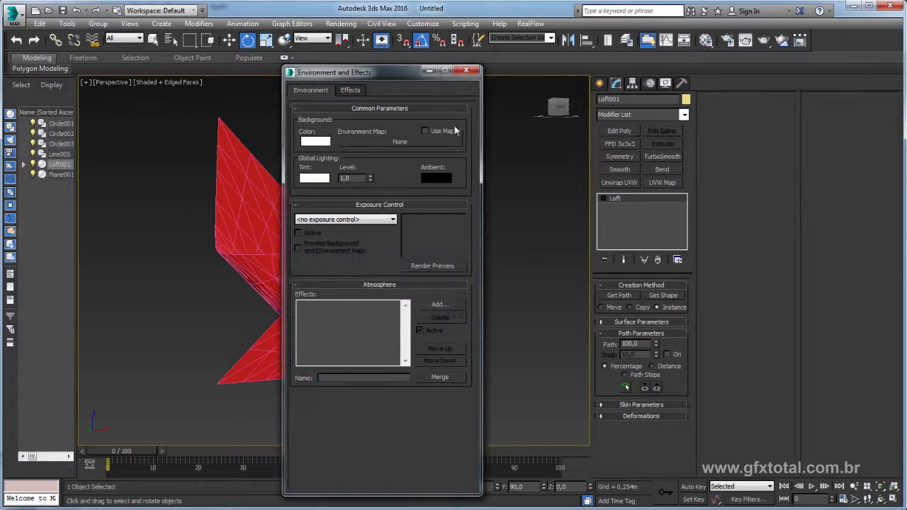
pyautogui.click(465, 71)
pyautogui.hotkey('shift', 'q')
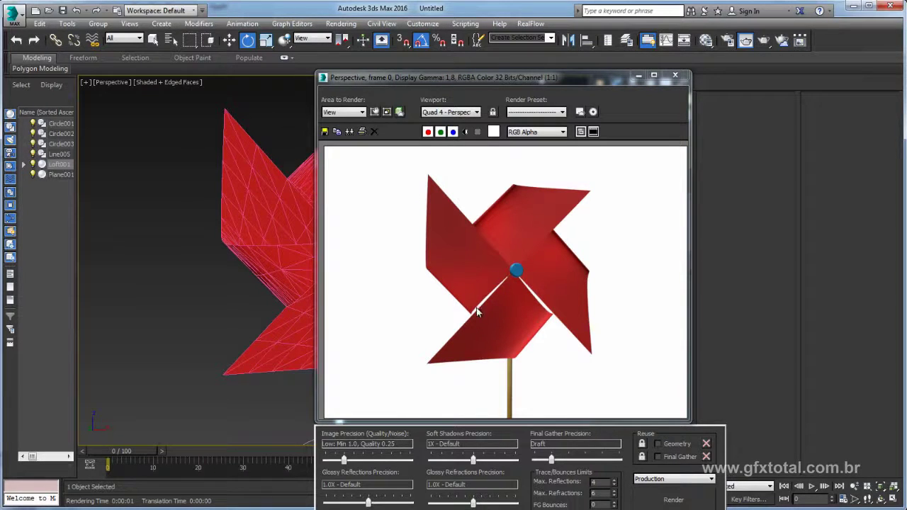
# - Enable Force 2-Sided in the Render Setup Common Parameters options
pyautogui.click(674, 75)
pyautogui.click(705, 40)
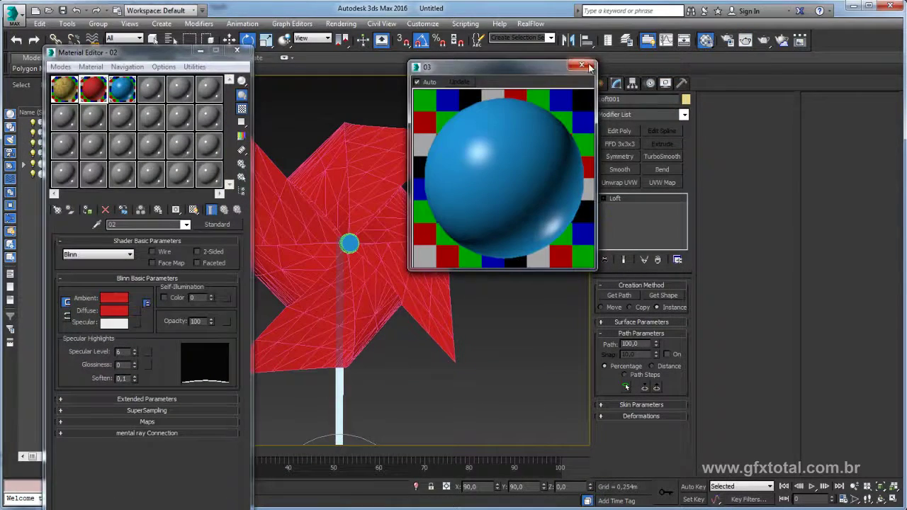
pyautogui.click(582, 66)
pyautogui.click(728, 40)
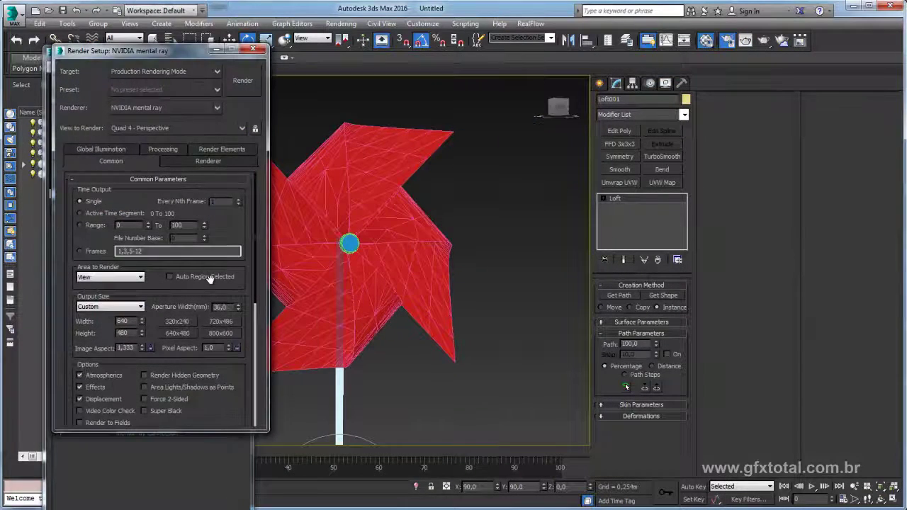
pyautogui.scroll(-2, 209, 278)
pyautogui.scroll(-5, 213, 269)
pyautogui.scroll(-2, 191, 255)
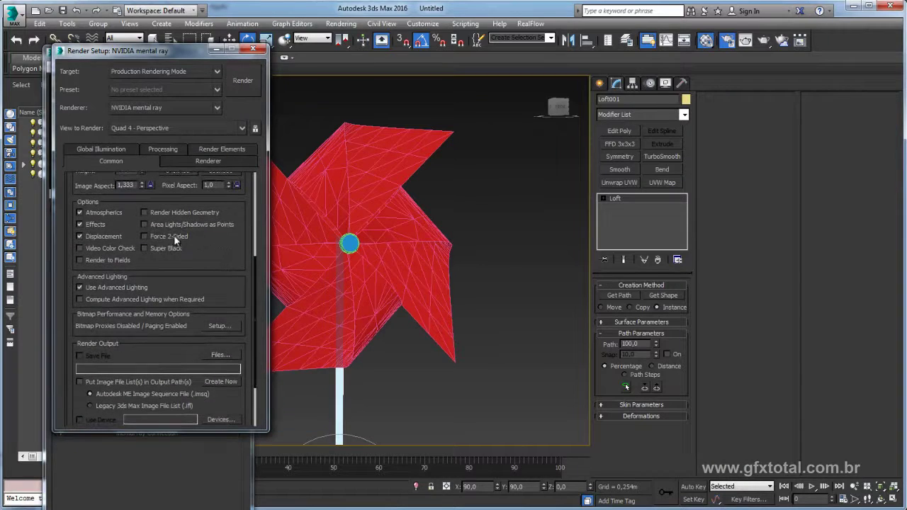
pyautogui.click(144, 236)
pyautogui.moveTo(223, 237)
pyautogui.mouseDown()
pyautogui.moveTo(229, 293)
pyautogui.moveTo(179, 305)
pyautogui.mouseUp()
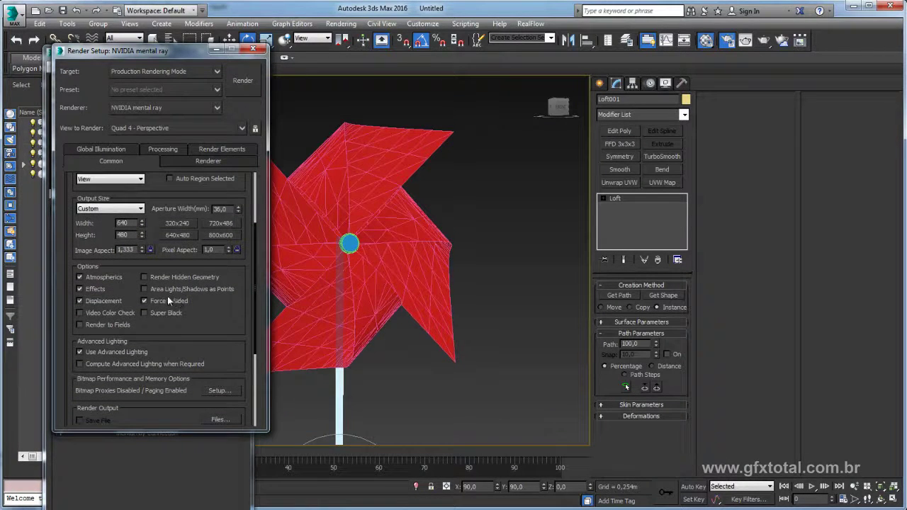
pyautogui.click(253, 50)
# - Render the pinwheel again, then close the frame window and Material Editor
pyautogui.press('m')
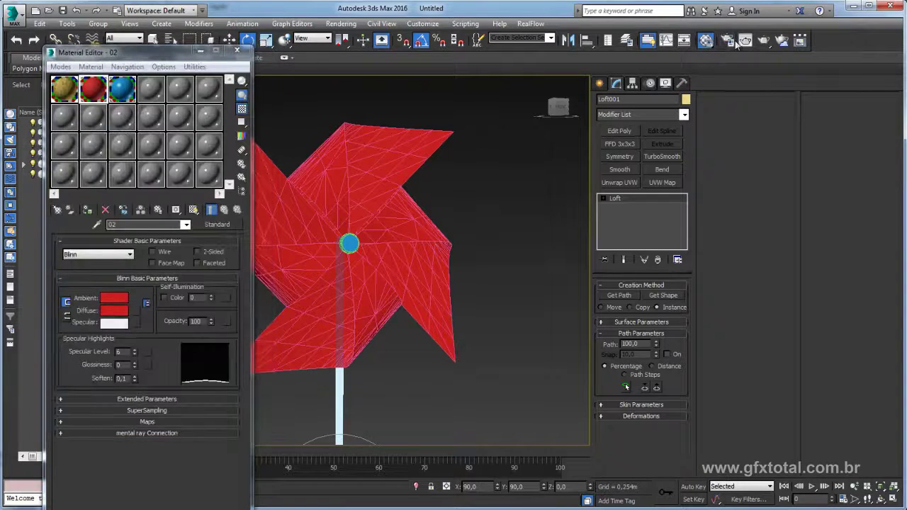
pyautogui.click(763, 41)
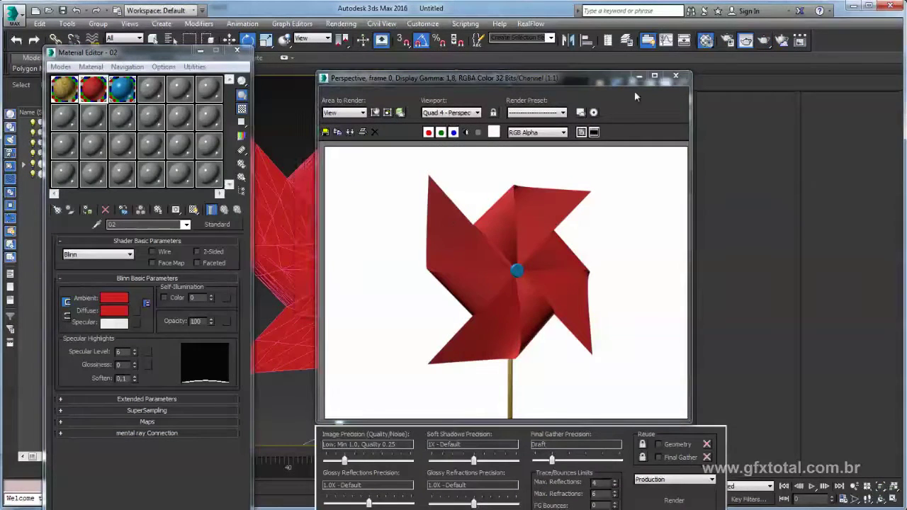
pyautogui.click(674, 76)
pyautogui.click(236, 51)
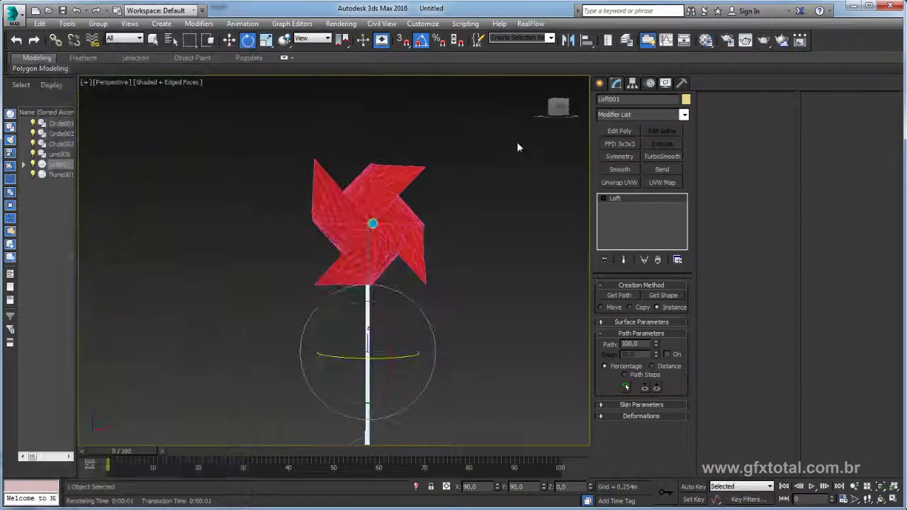
# - Place a Standard Skylight, Sky001, in the scene
pyautogui.click(599, 83)
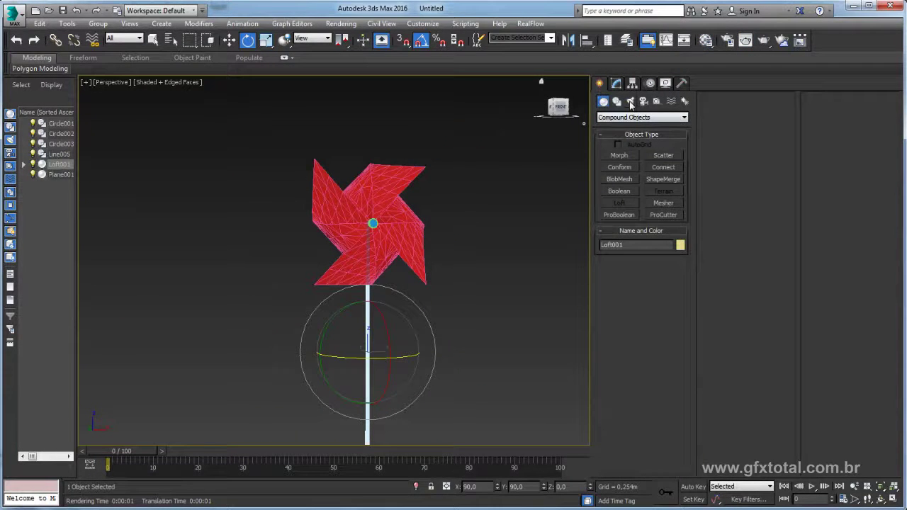
pyautogui.click(630, 102)
pyautogui.click(641, 116)
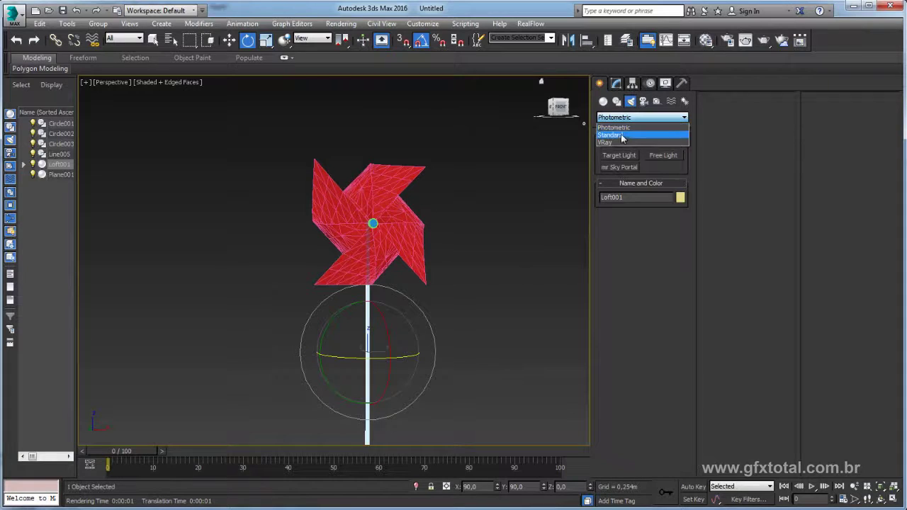
pyautogui.click(622, 131)
pyautogui.keyDown('alt'); pyautogui.moveTo(524, 192); pyautogui.dragTo(447, 221, button='middle'); pyautogui.keyUp('alt')
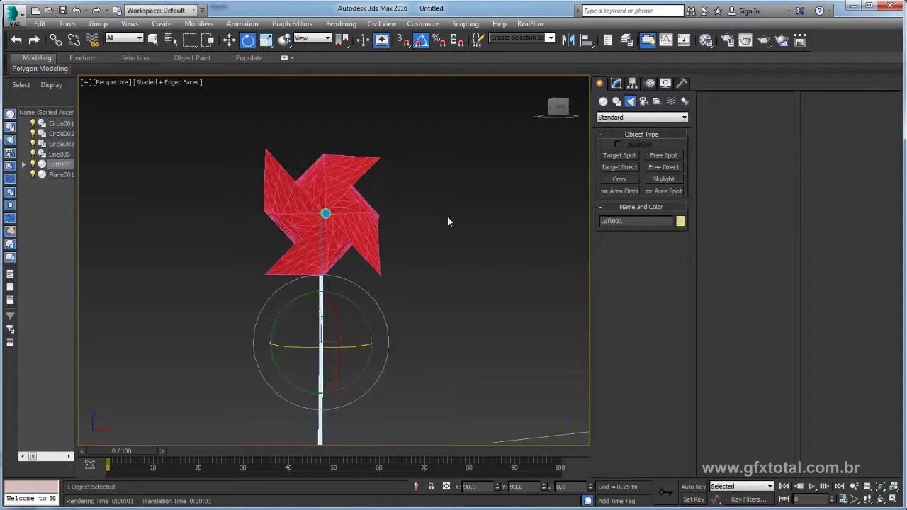
pyautogui.click(663, 179)
pyautogui.click(439, 400)
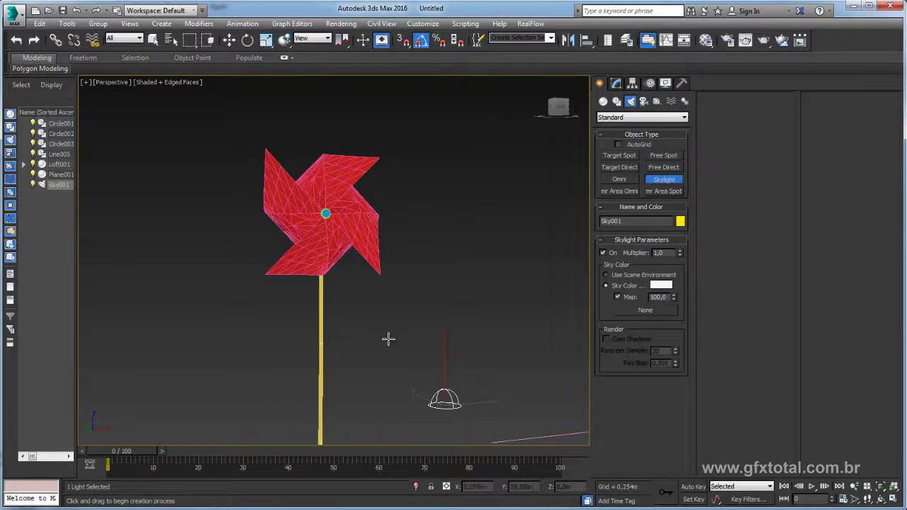
# - Render the skylit pinwheel on white and close the frame window
pyautogui.moveTo(389, 340)
pyautogui.mouseDown(button='middle')
pyautogui.moveTo(406, 373)
pyautogui.moveTo(435, 298)
pyautogui.mouseUp(button='middle')
pyautogui.scroll(5, 364, 234)
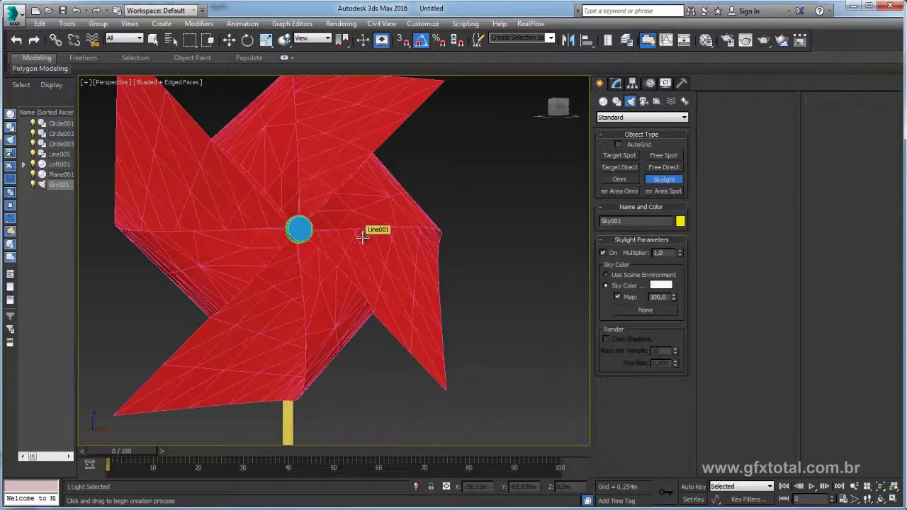
pyautogui.scroll(-2, 395, 279)
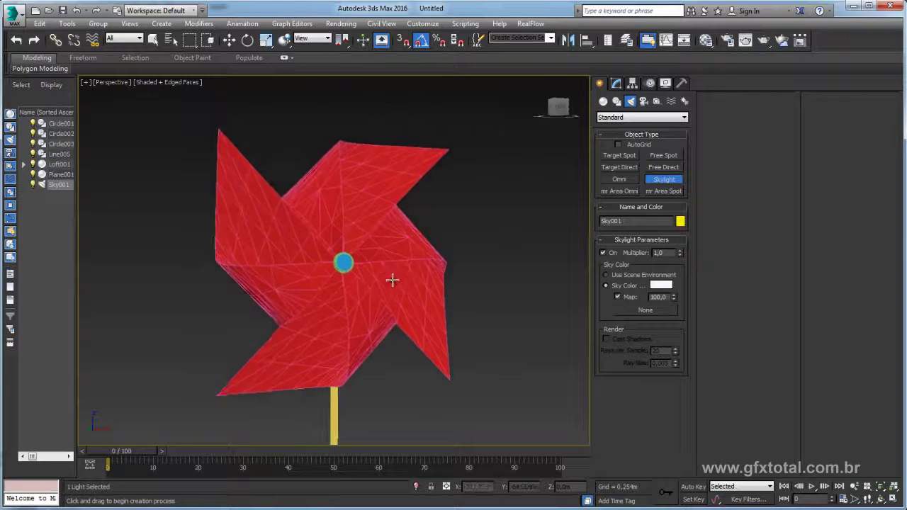
pyautogui.click(762, 41)
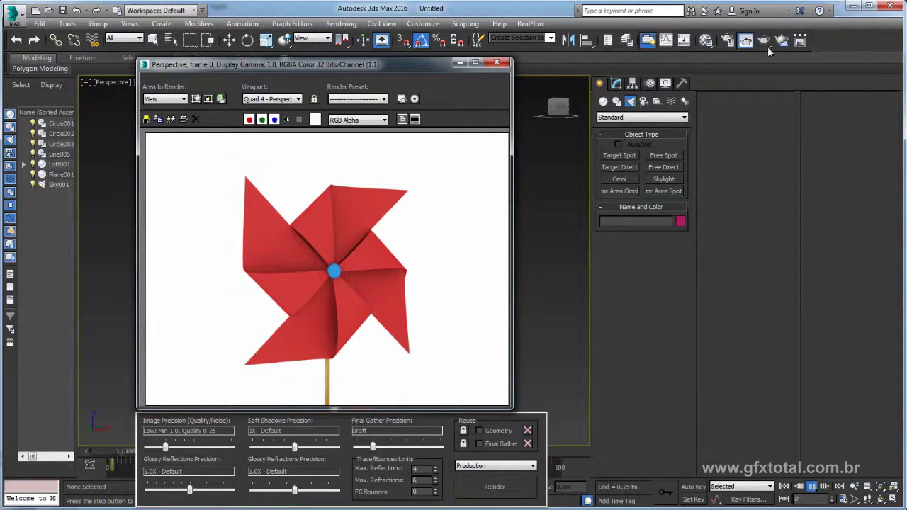
pyautogui.click(459, 63)
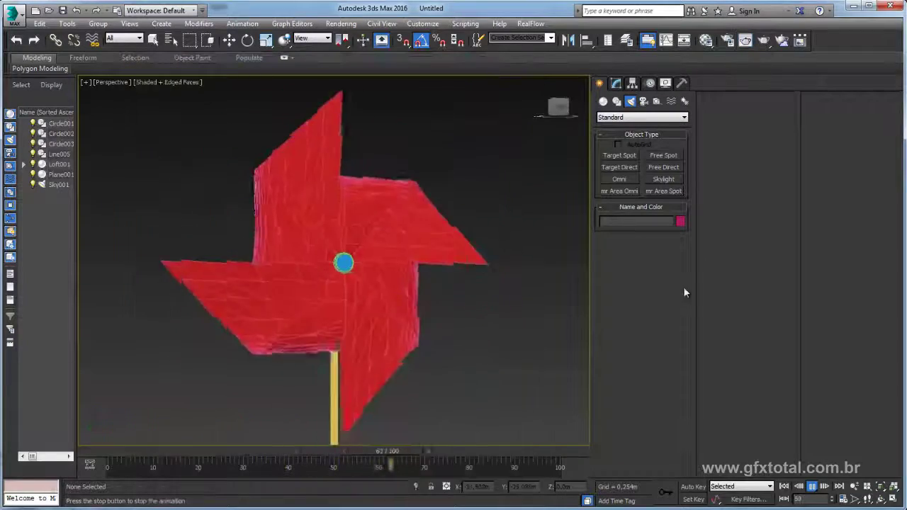